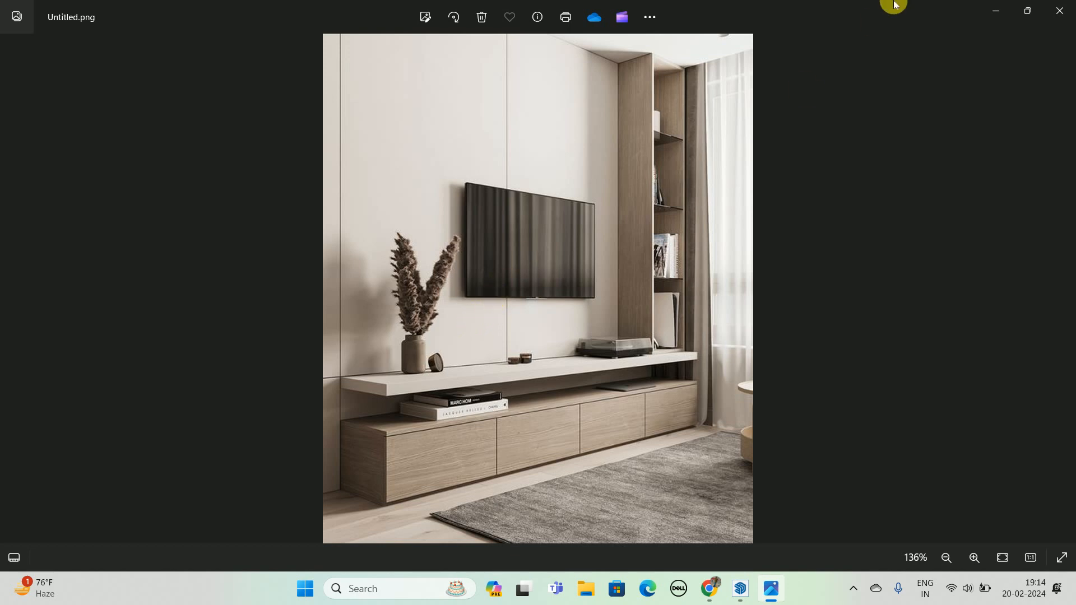
- Switch from the reference image to SketchUp and set the empty model to a top view in parallel projection
{"action": "left_click", "coordinate": [994, 8]}
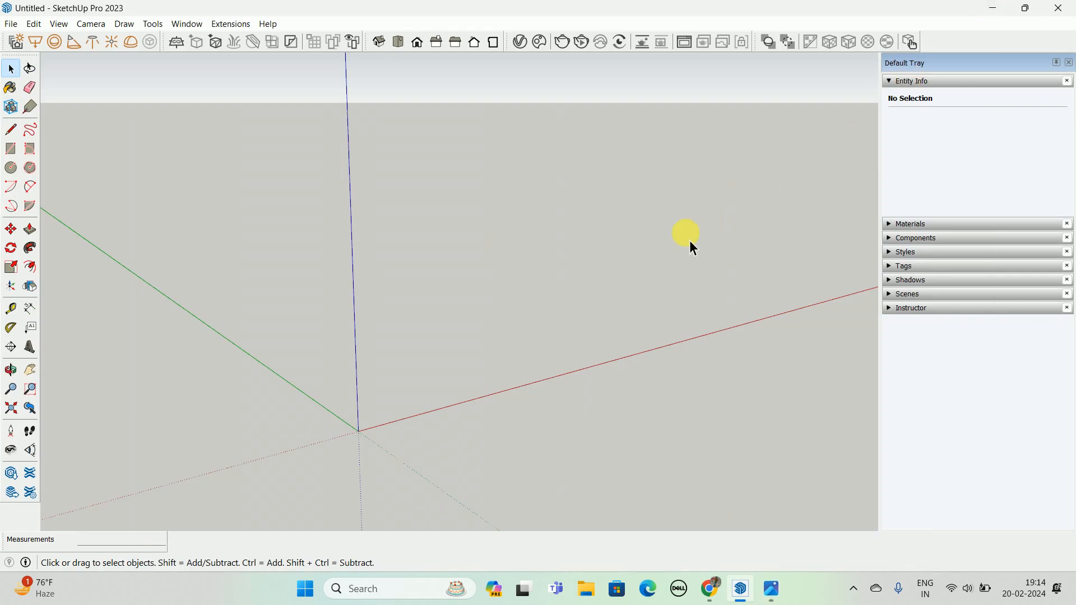
{"action": "middle_click_drag", "start_coordinate": [634, 294], "coordinate": [408, 375]}
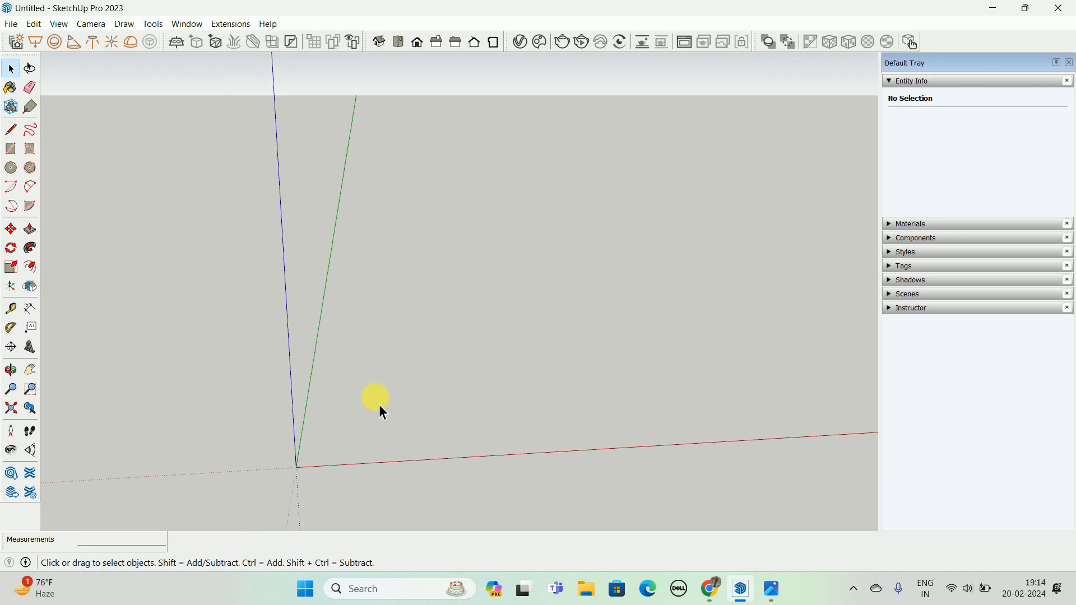
{"action": "middle_click_drag", "start_coordinate": [378, 409], "coordinate": [468, 390]}
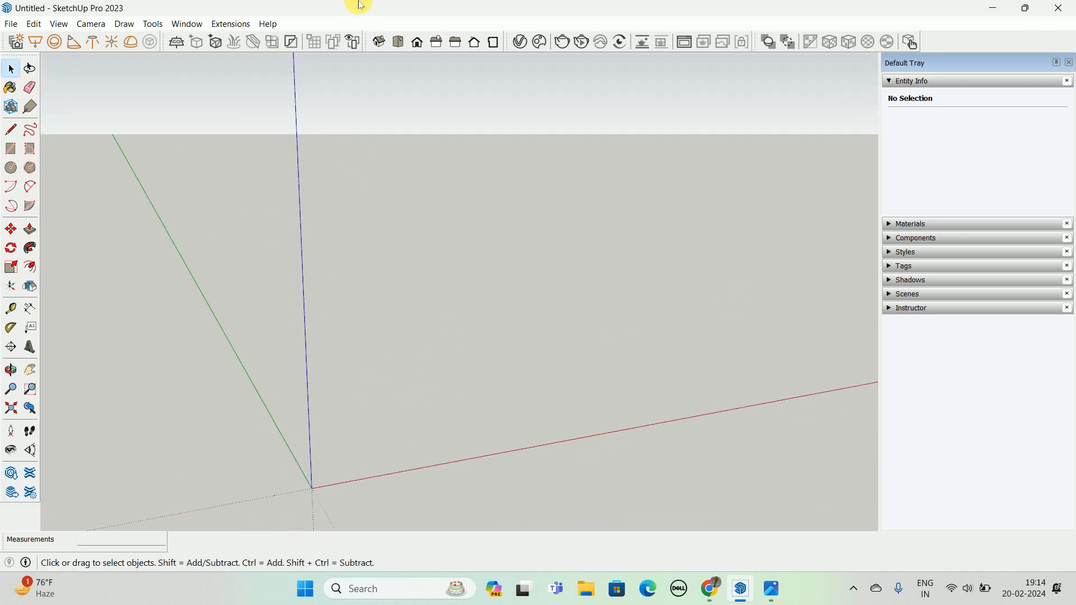
{"action": "left_click", "coordinate": [399, 41]}
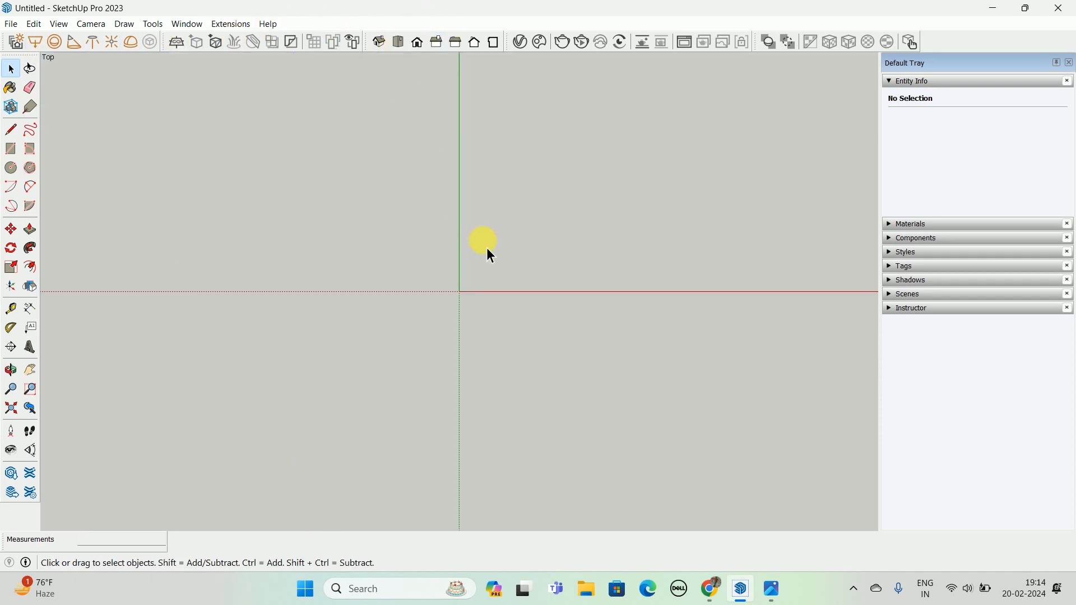
{"action": "left_click", "coordinate": [90, 24]}
{"action": "left_click", "coordinate": [84, 90]}
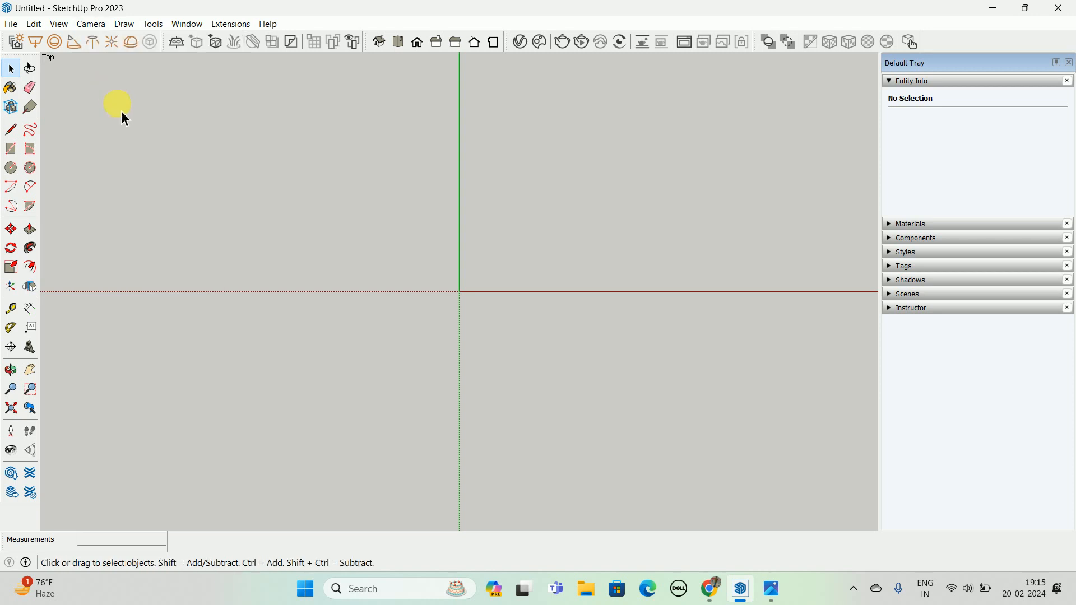
{"action": "middle_click_drag", "start_coordinate": [508, 265], "coordinate": [325, 334], "text": "shift"}
{"action": "key", "text": "t"}
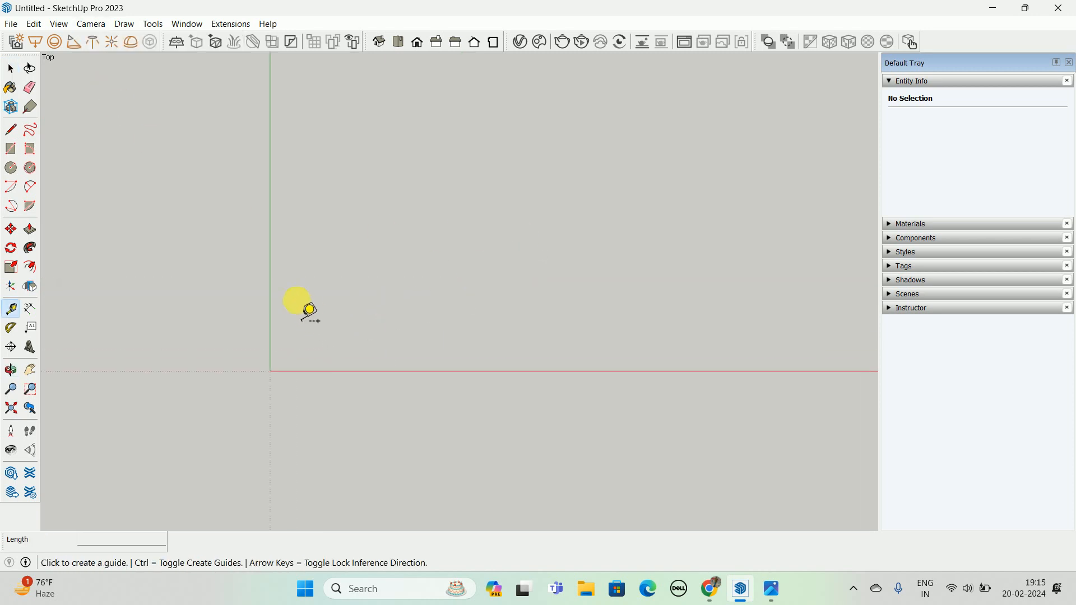
{"action": "left_click", "coordinate": [271, 283]}
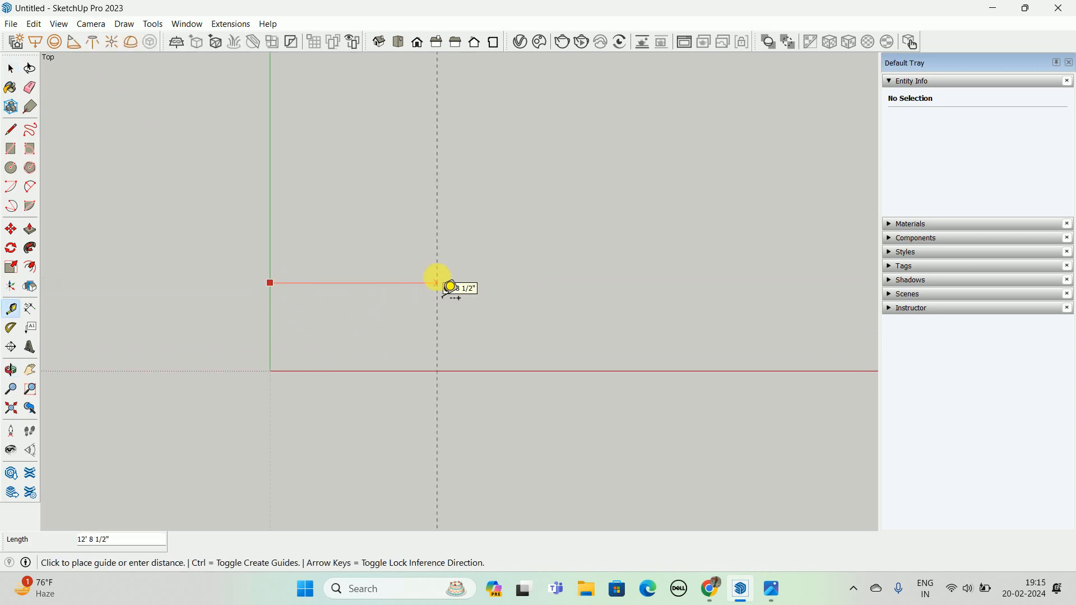
{"action": "key", "text": "space"}
- Place a guide 9" above the red axis and another guide 4' to the right of the green axis
{"action": "key", "text": "t"}
{"action": "left_click", "coordinate": [416, 371]}
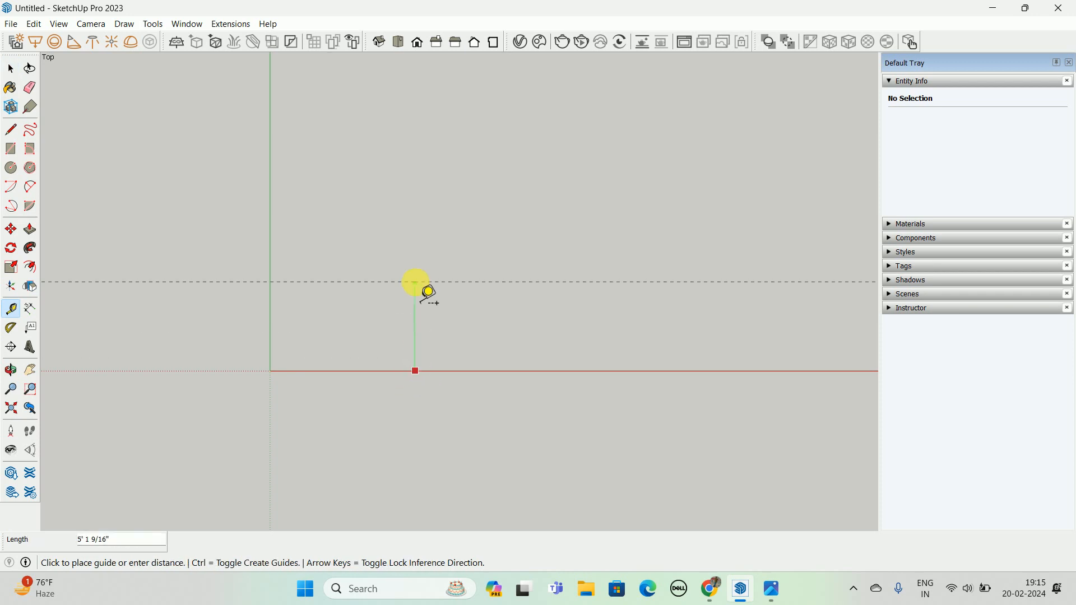
{"action": "type", "text": "9"}
{"action": "key", "text": "Return"}
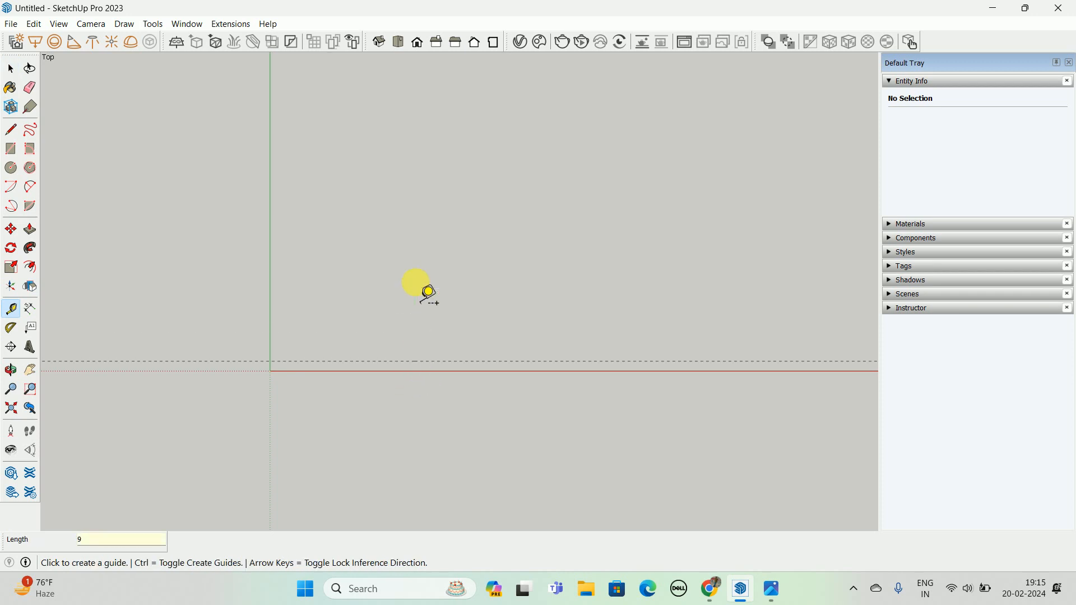
{"action": "left_click", "coordinate": [270, 291]}
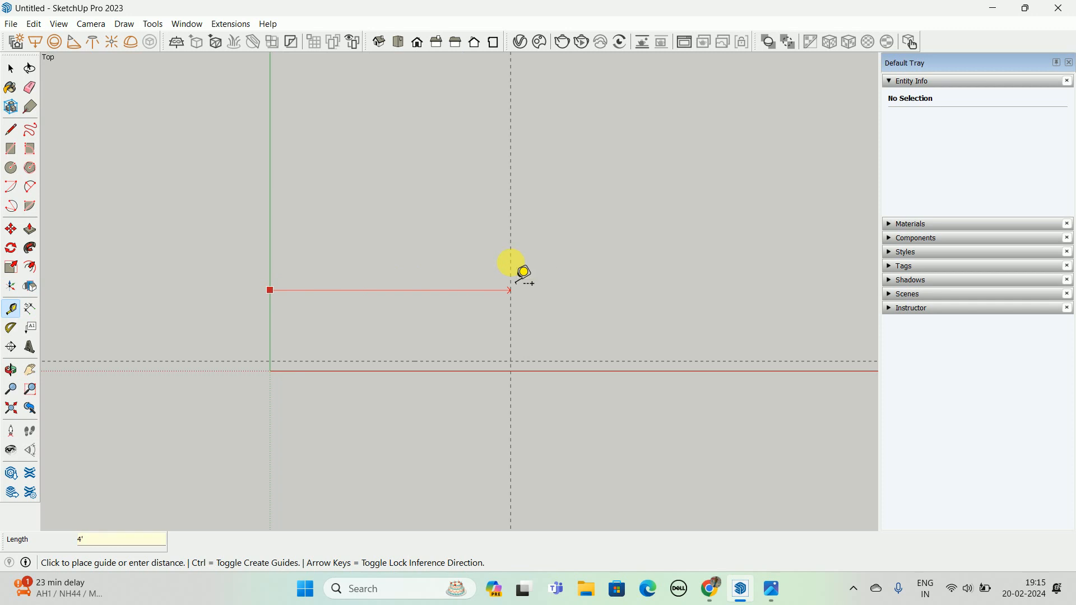
{"action": "key", "text": "Return"}
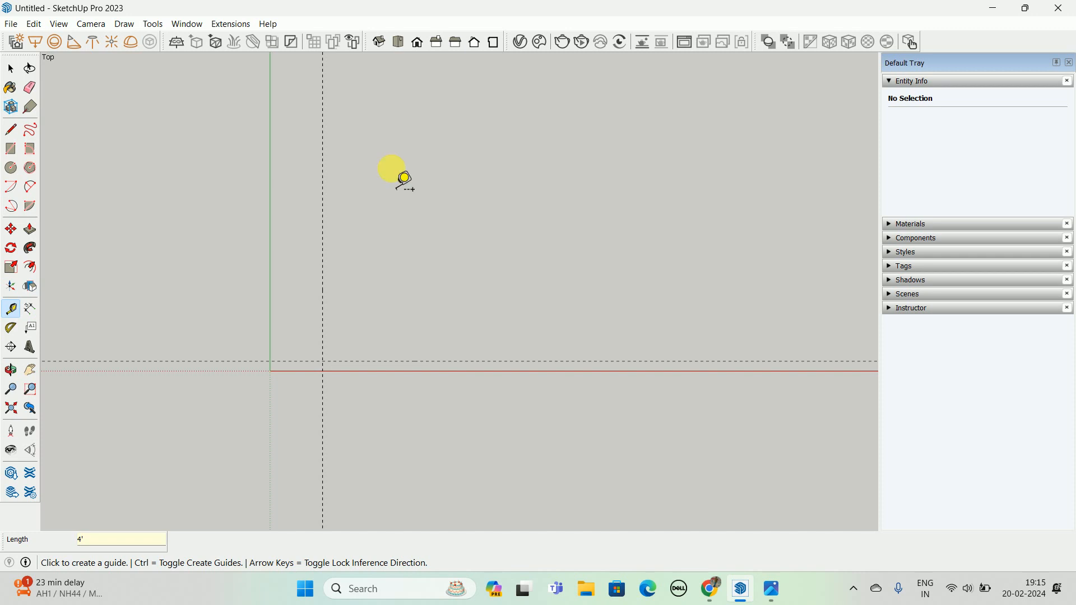
- Try a guide offset 9' from the vertical guide at 4' and undo it
{"action": "left_click", "coordinate": [323, 255]}
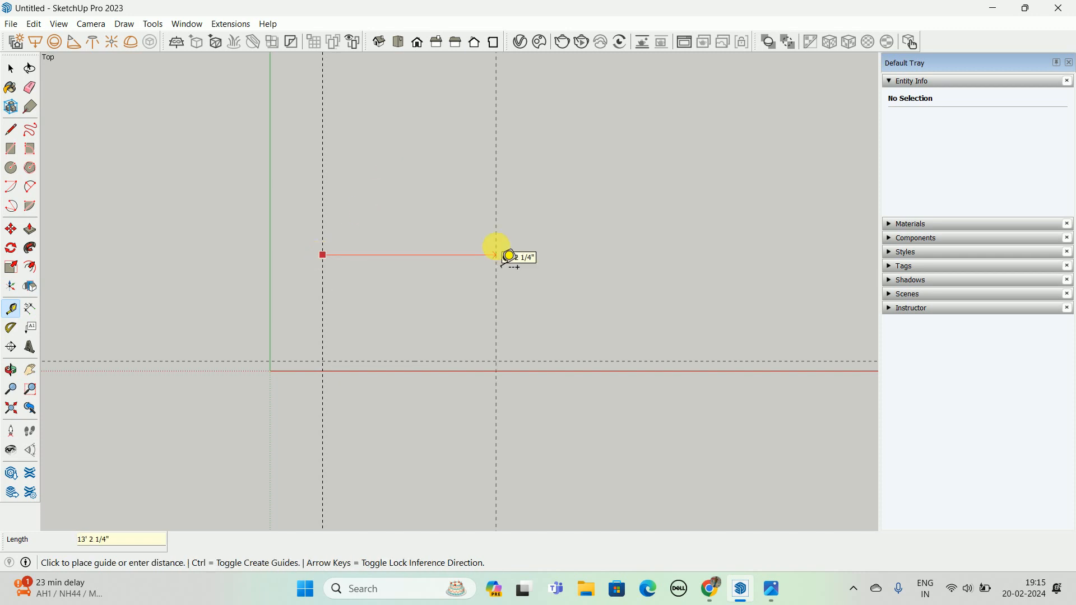
{"action": "type", "text": "9'"}
{"action": "key", "text": "Return"}
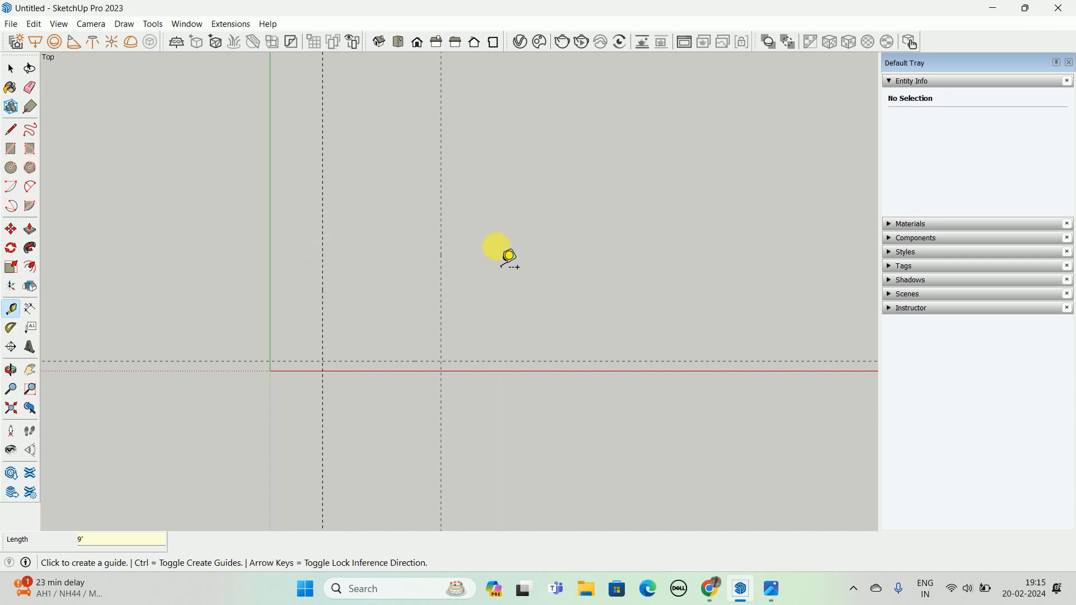
{"action": "scroll", "coordinate": [361, 388], "scroll_direction": "up", "scroll_amount": 3}
{"action": "key", "text": "ctrl+z"}
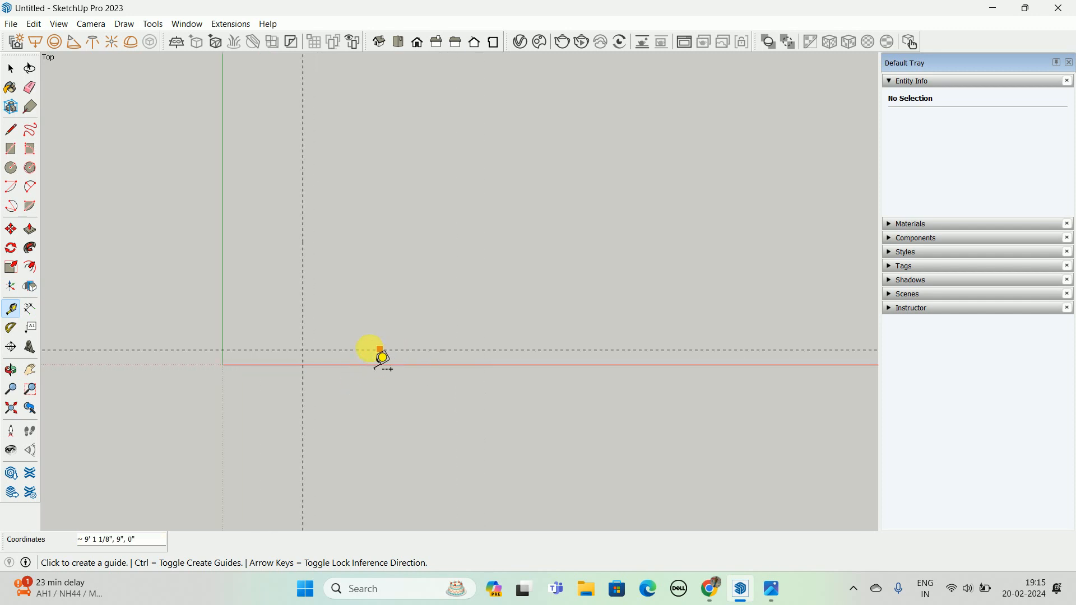
- Place a vertical guide 9' to the right of the 4' guide
{"action": "left_click", "coordinate": [303, 302]}
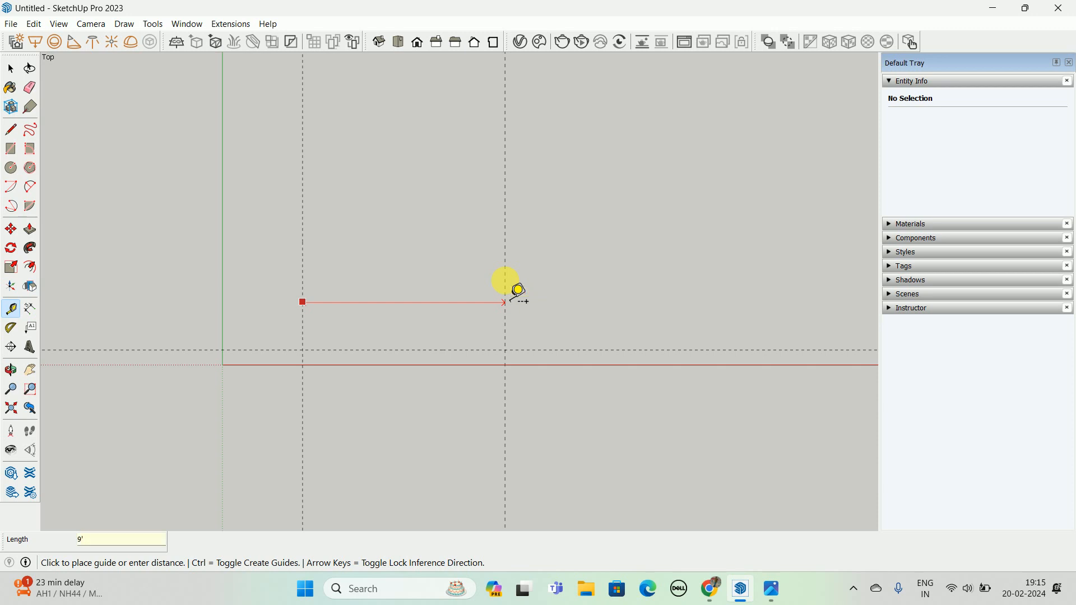
{"action": "key", "text": "Return"}
{"action": "key", "text": "space"}
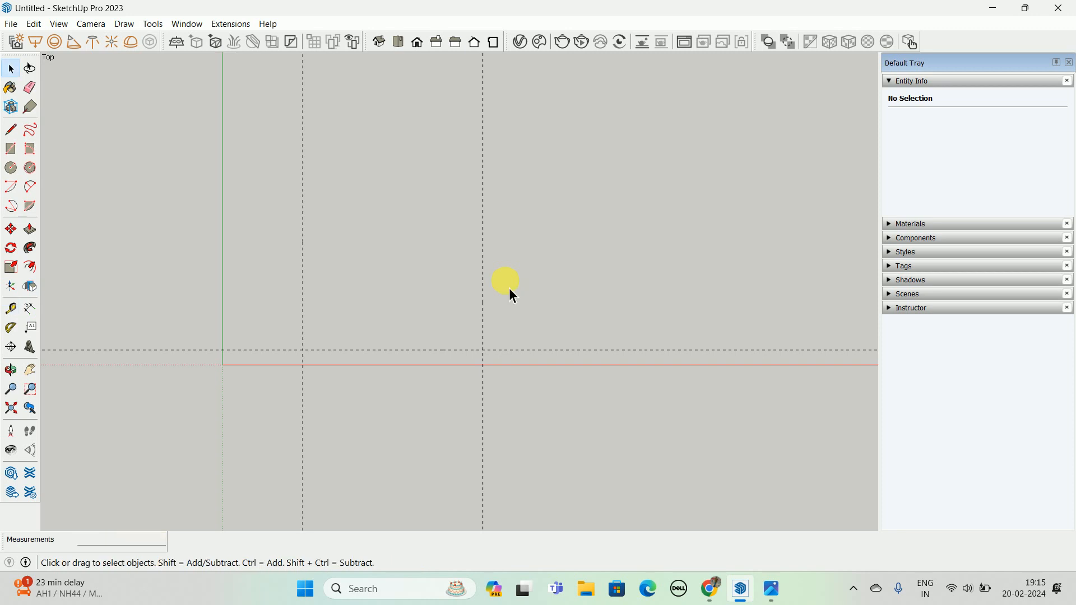
- Draw adjoining 4' by 9" and 9' by 9" rectangles from the origin along the red axis, following the guides
{"action": "key", "text": "r"}
{"action": "left_click", "coordinate": [222, 365]}
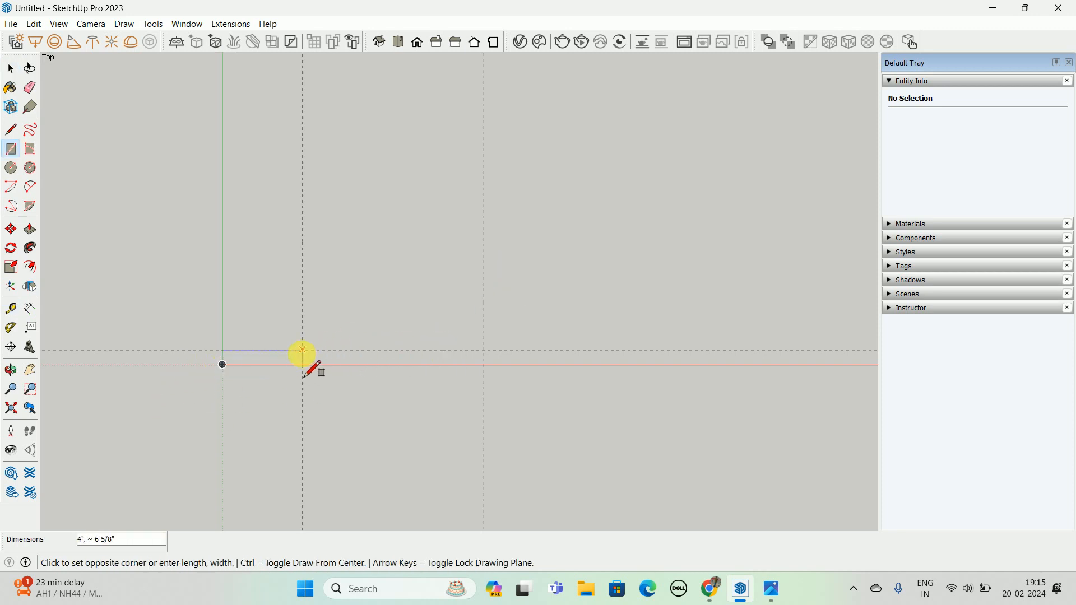
{"action": "left_click", "coordinate": [303, 351]}
{"action": "left_click", "coordinate": [303, 350]}
{"action": "left_click", "coordinate": [486, 365]}
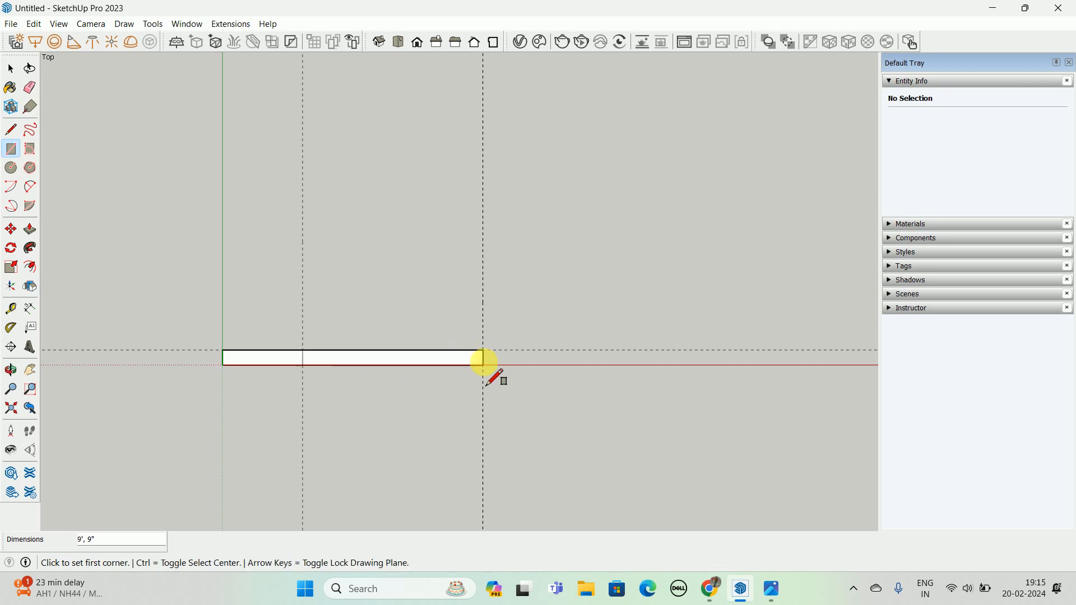
- Make a group from both connected rectangles
{"action": "key", "text": "space"}
{"action": "scroll", "coordinate": [353, 377], "scroll_direction": "up", "scroll_amount": 3}
{"action": "triple_click", "coordinate": [341, 356]}
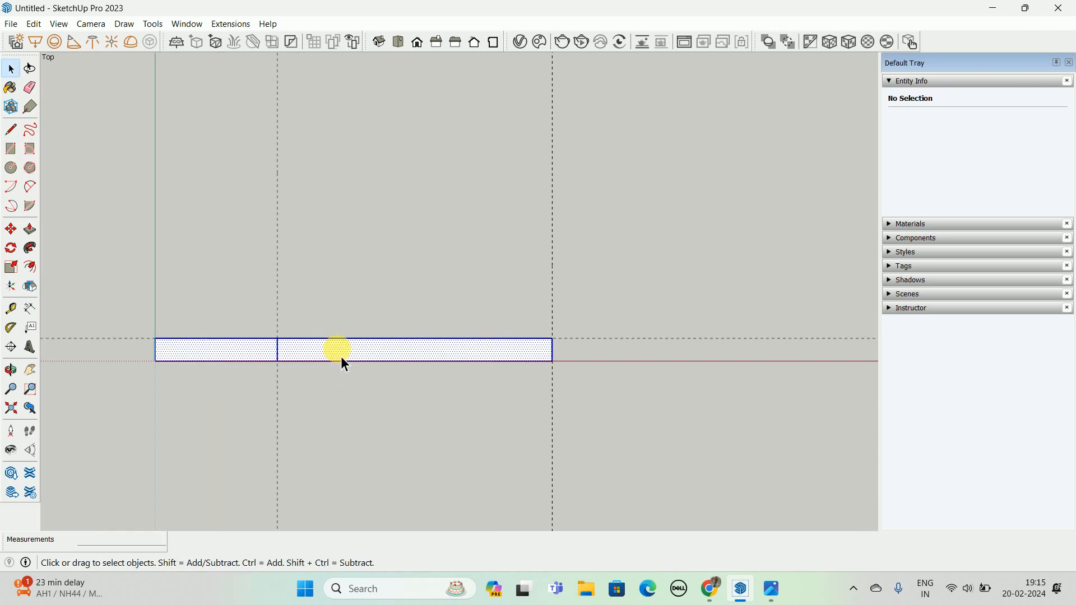
{"action": "right_click", "coordinate": [338, 350]}
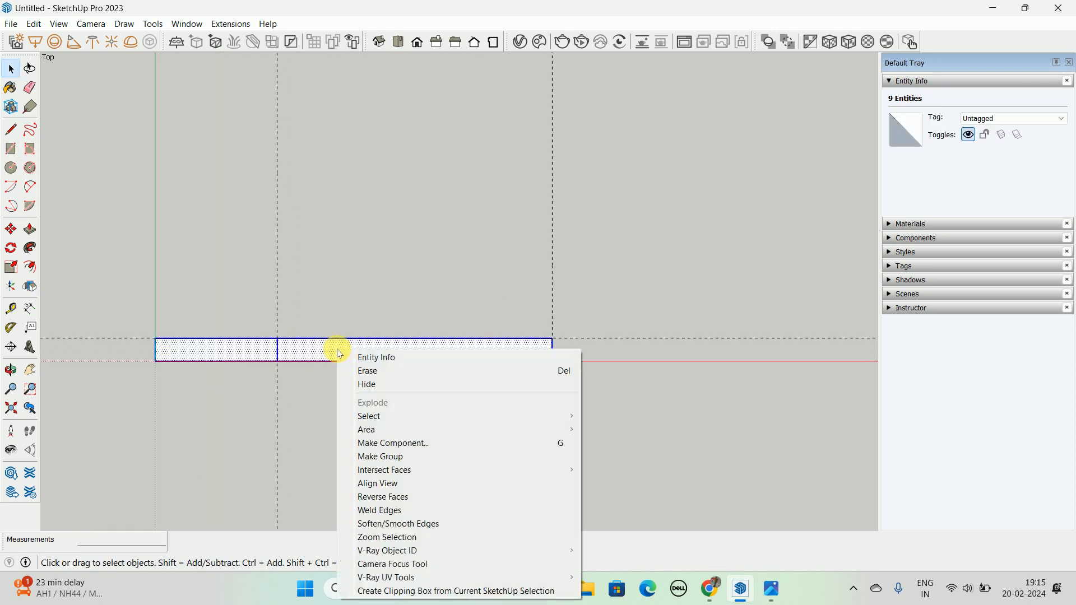
{"action": "left_click", "coordinate": [371, 456]}
- Inside the group, pull the 9' long rectangle up 8' and raise its top face another 6"
{"action": "middle_click_drag", "start_coordinate": [377, 461], "coordinate": [538, 180]}
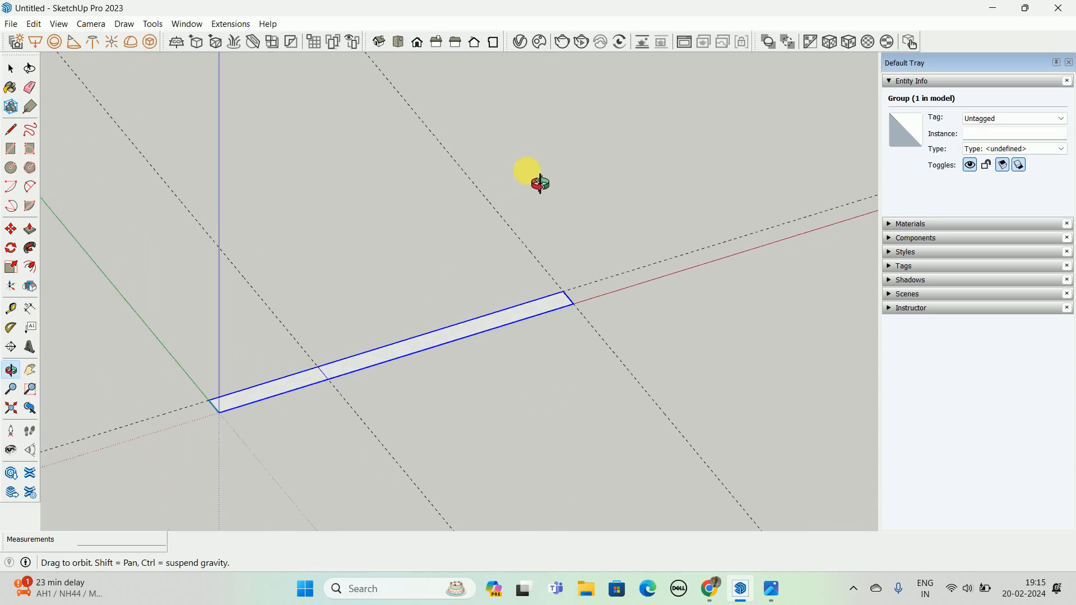
{"action": "double_click", "coordinate": [424, 359]}
{"action": "middle_click_drag", "start_coordinate": [424, 359], "coordinate": [489, 311]}
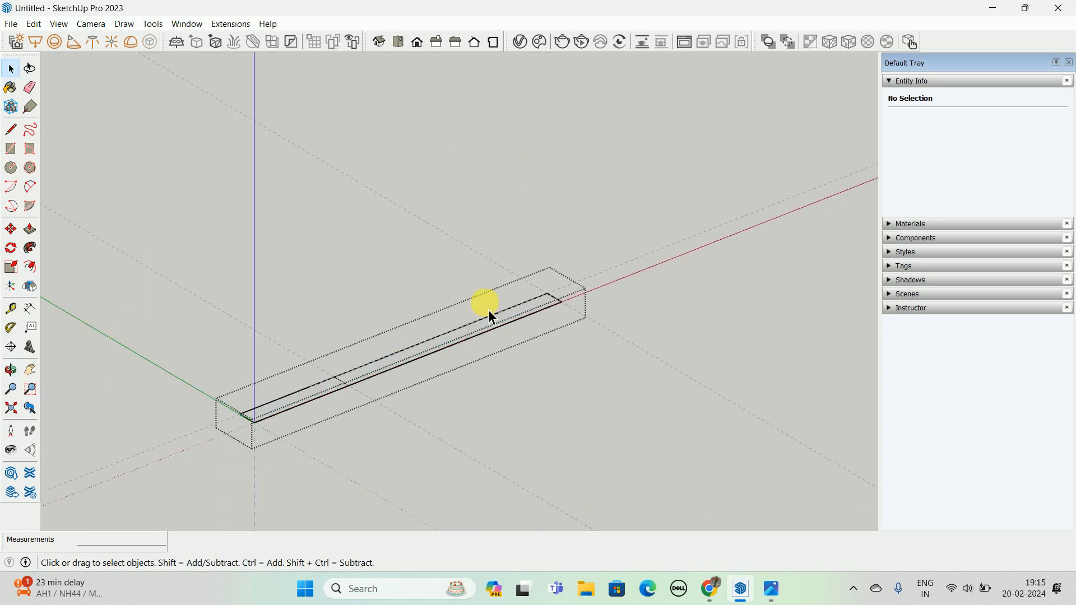
{"action": "key", "text": "p"}
{"action": "left_click", "coordinate": [493, 329]}
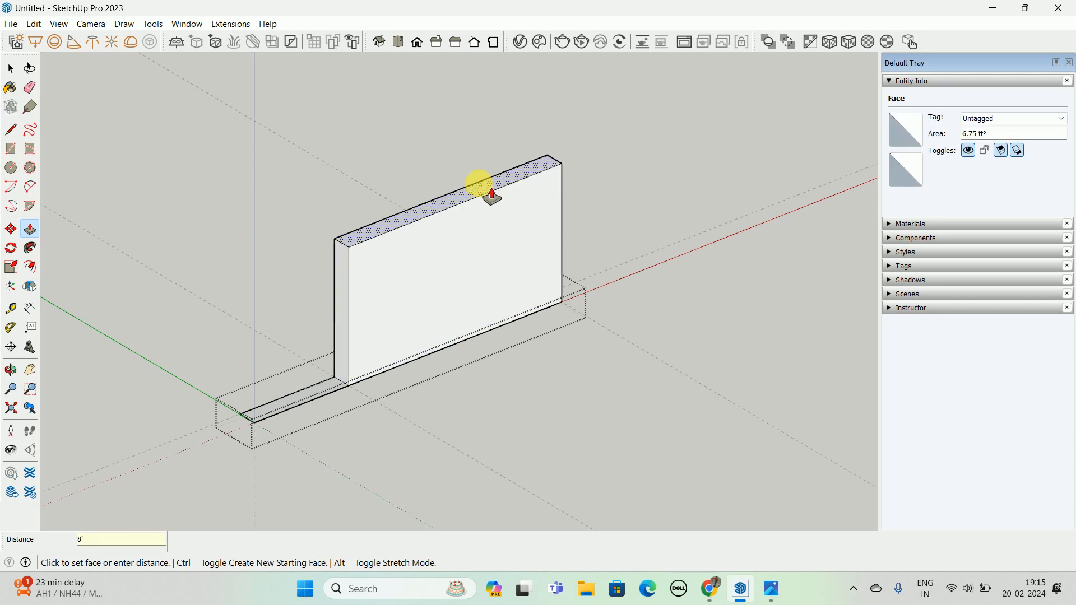
{"action": "key", "text": "Return"}
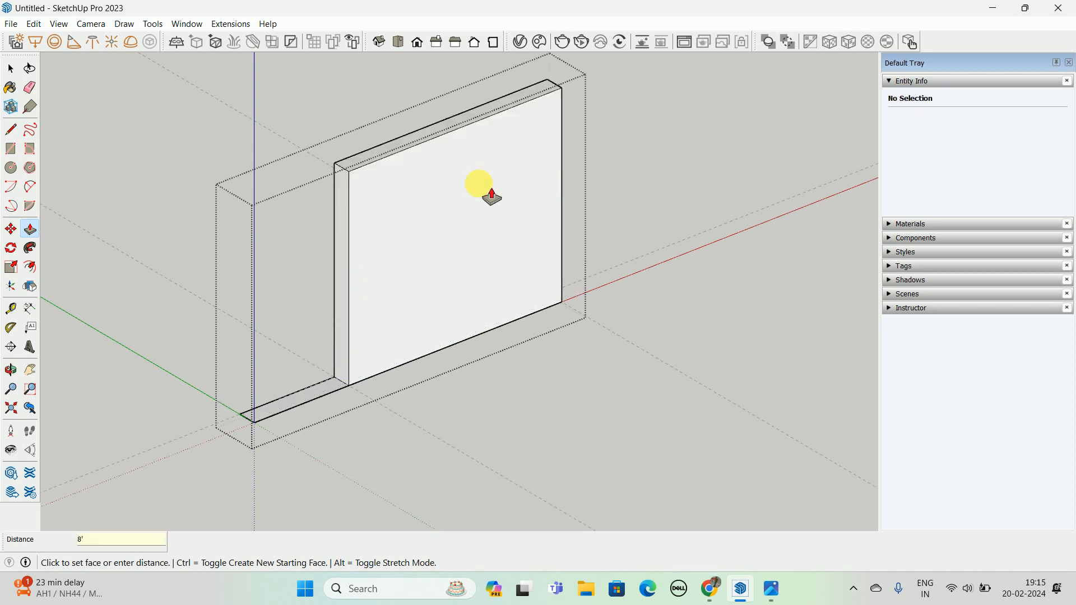
{"action": "left_click", "coordinate": [364, 169]}
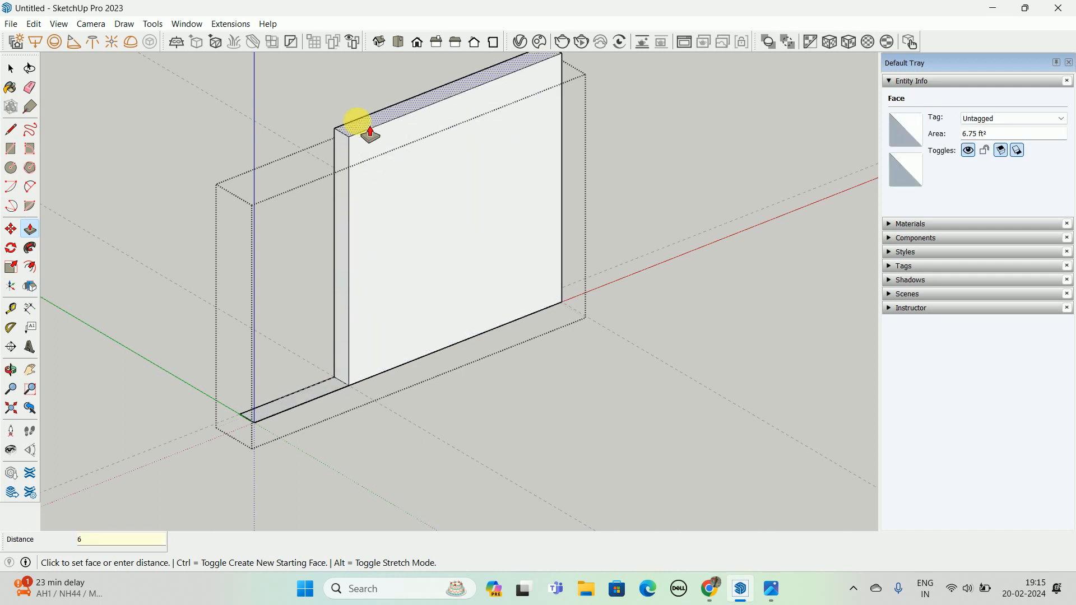
{"action": "key", "text": "Return"}
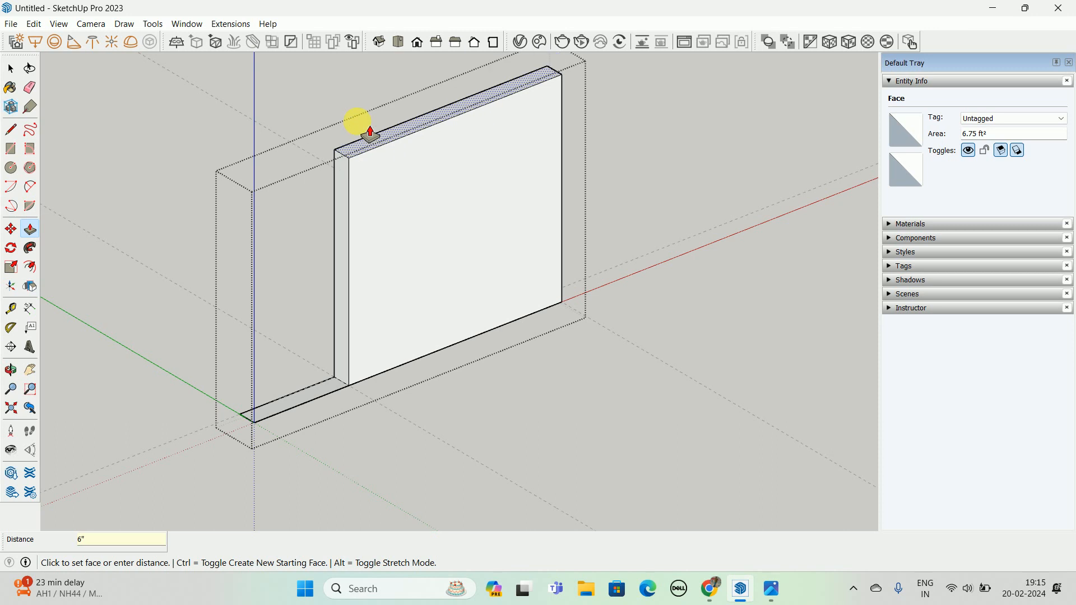
- Pull the 4' long rectangle up 7' and add a separate 1' 6" section above it, flush with the main wall's top
{"action": "left_click", "coordinate": [321, 399]}
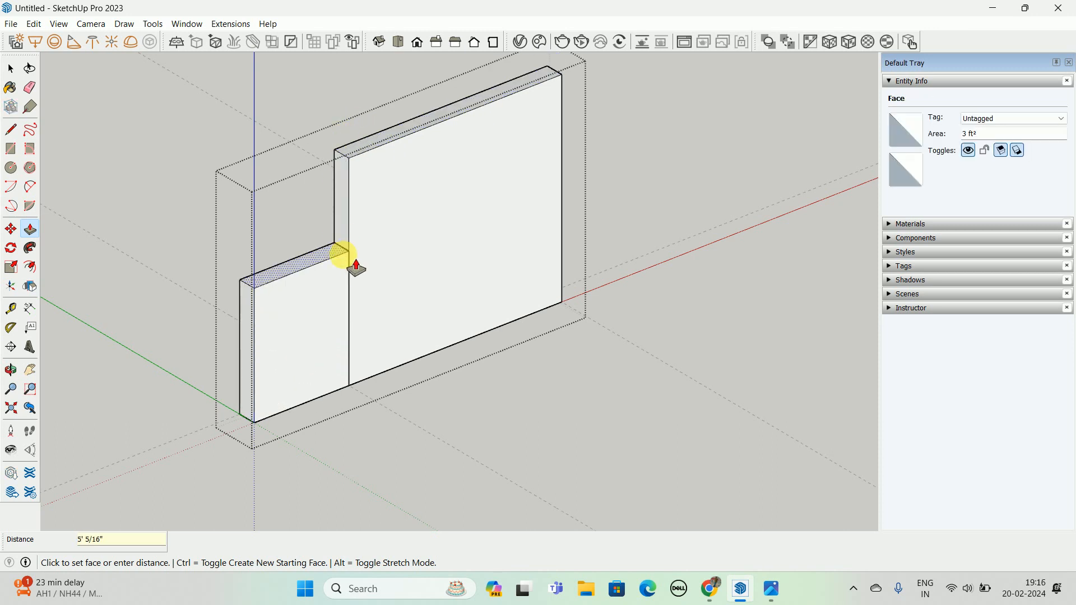
{"action": "left_click", "coordinate": [356, 264]}
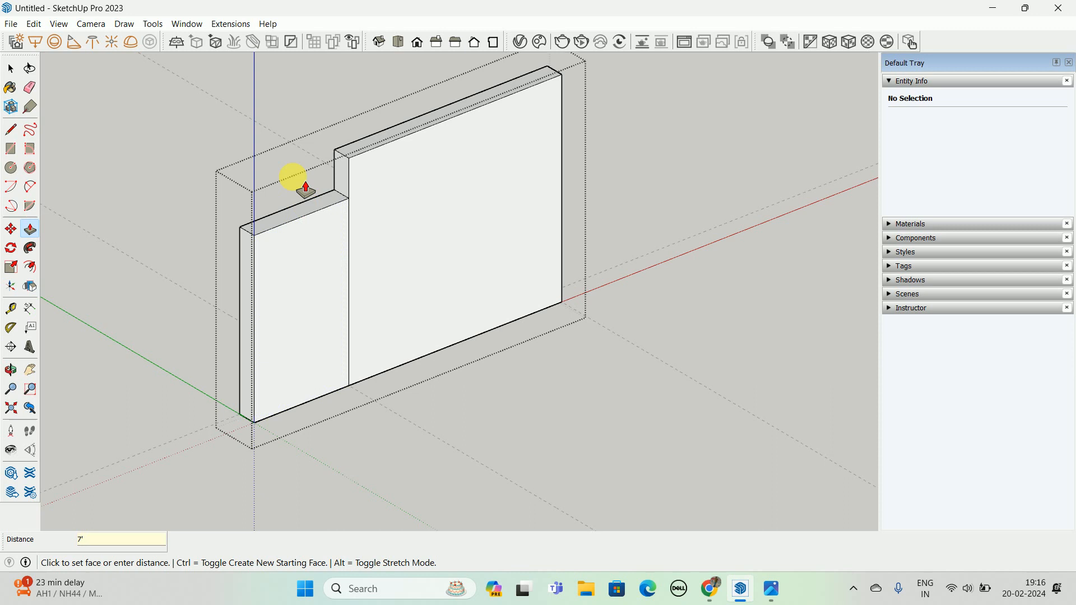
{"action": "left_click", "coordinate": [299, 207]}
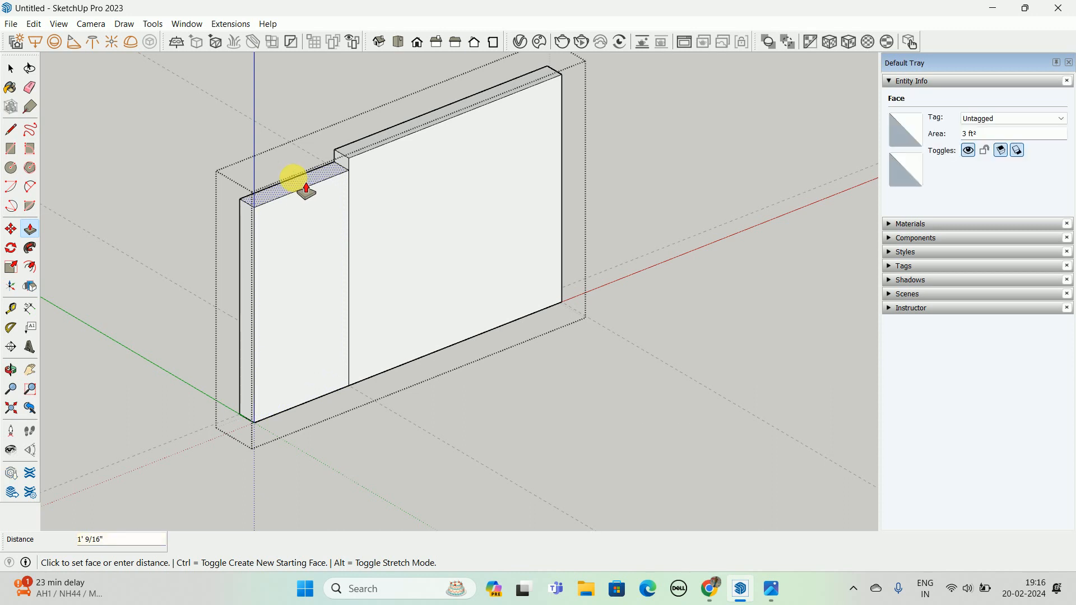
{"action": "key", "text": "ctrl"}
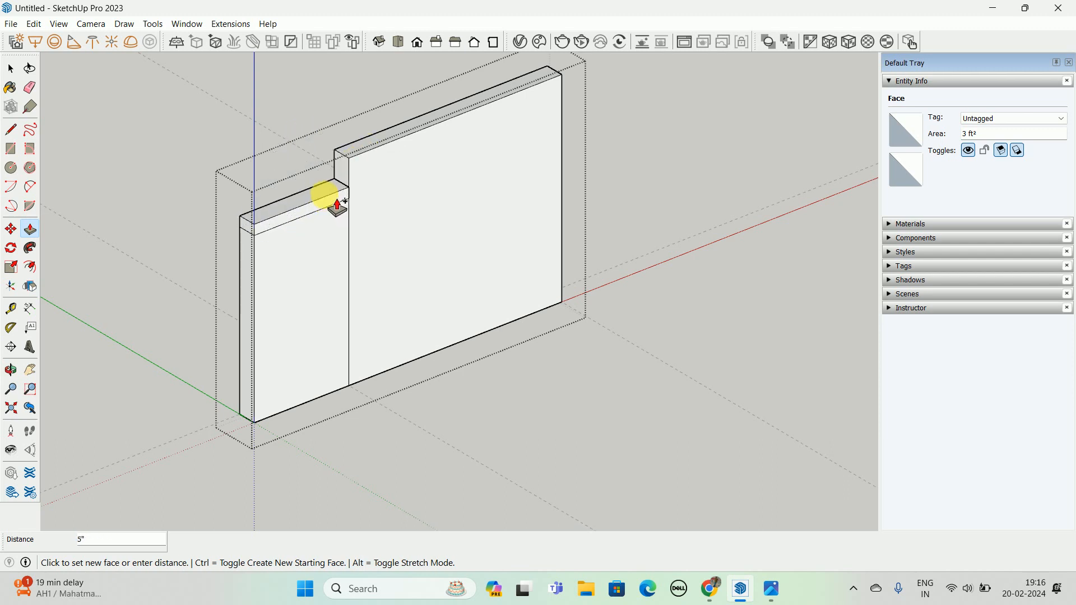
{"action": "key", "text": "ctrl"}
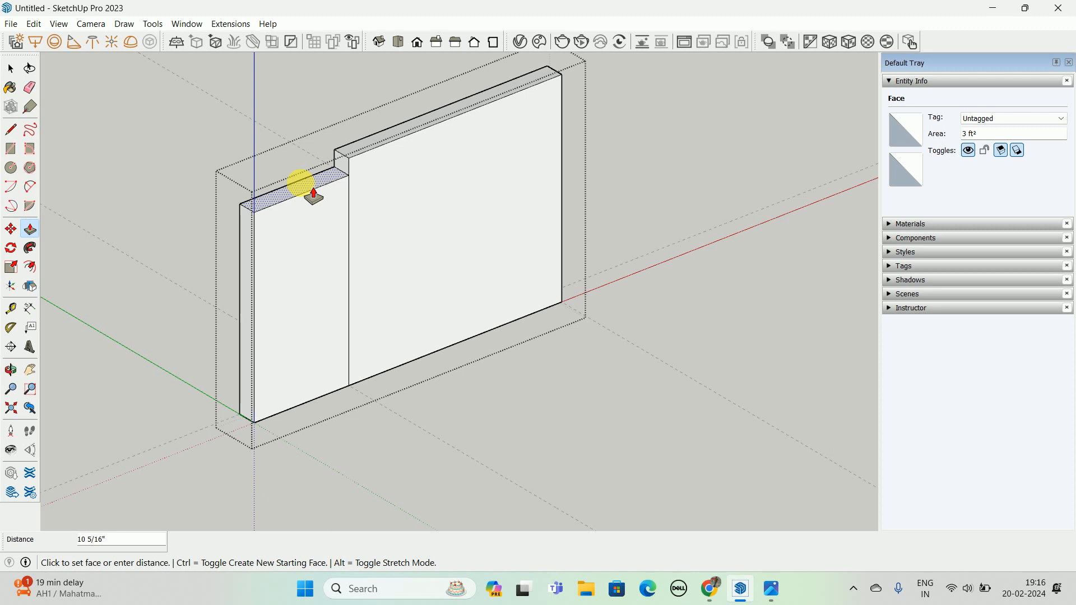
{"action": "key", "text": "ctrl"}
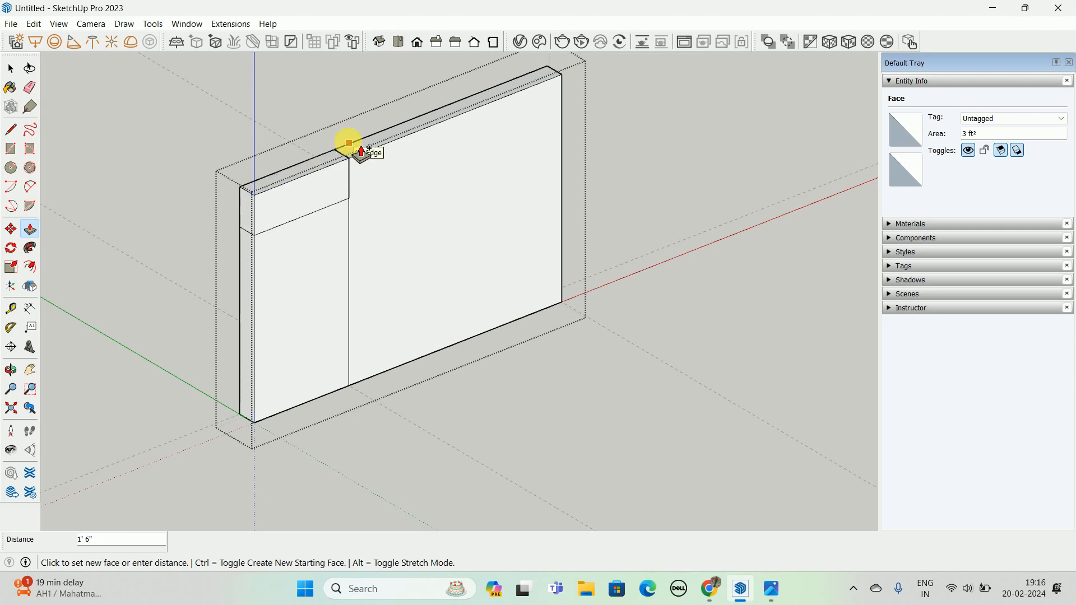
{"action": "scroll", "coordinate": [359, 151], "scroll_direction": "up", "scroll_amount": 3}
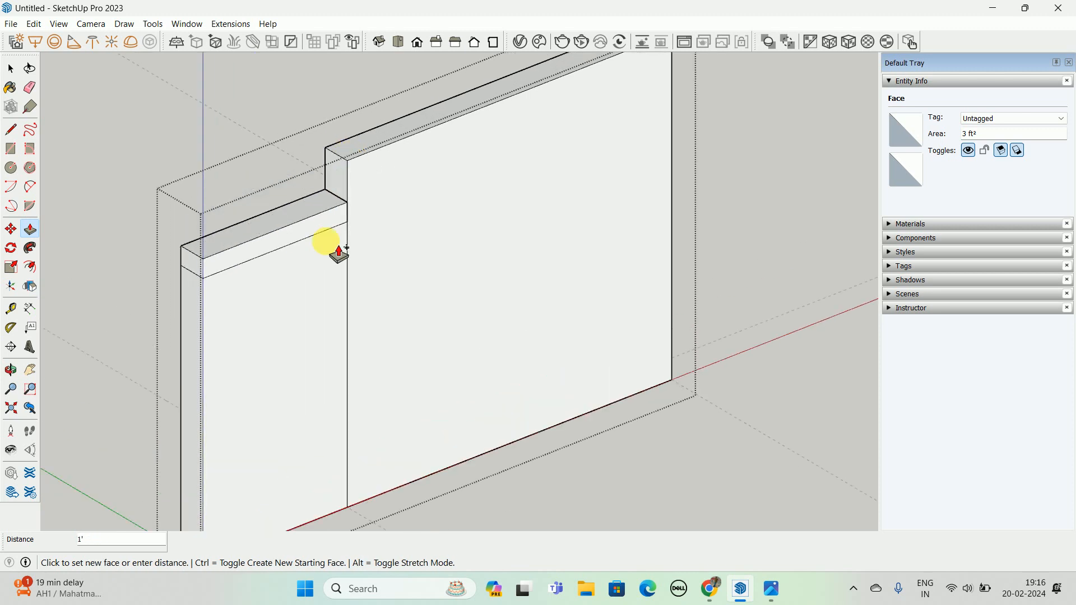
{"action": "left_click", "coordinate": [359, 160]}
- Push the 7' high front face below the upper section through the 9" wall to cut the door opening
{"action": "scroll", "coordinate": [314, 263], "scroll_direction": "down", "scroll_amount": 3}
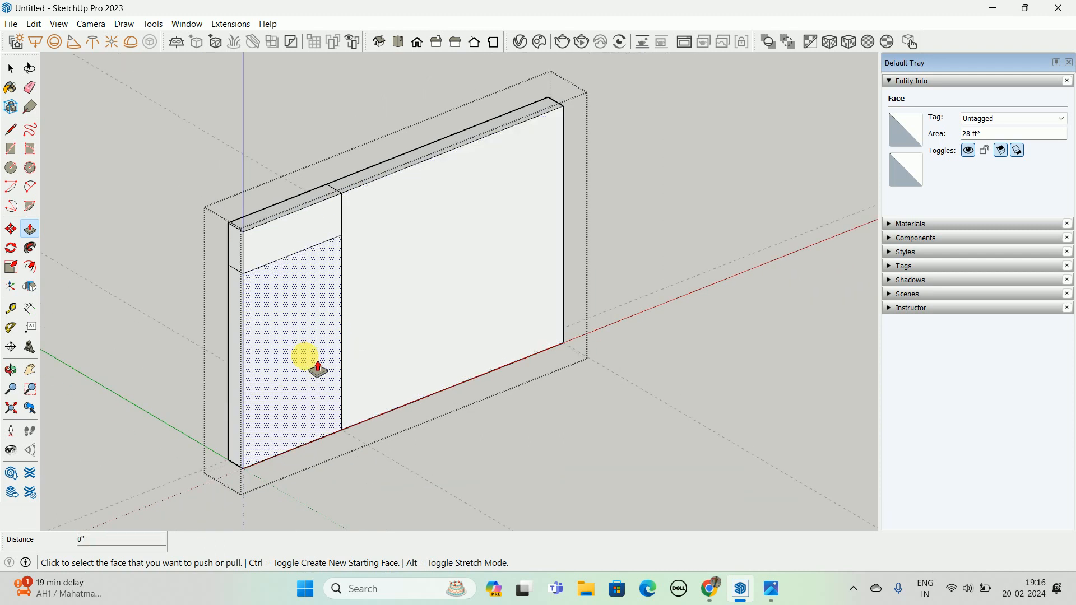
{"action": "left_click", "coordinate": [297, 343]}
{"action": "left_click", "coordinate": [285, 338]}
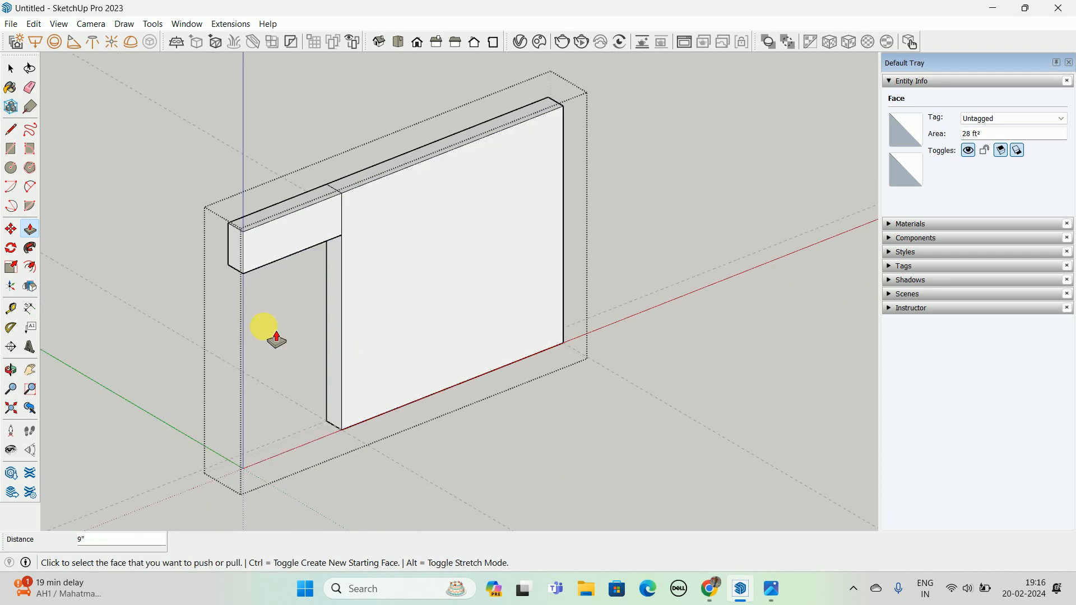
- Erase the seam edges between the section above the door opening and the main wall, and leave the wall group
{"action": "middle_click_drag", "start_coordinate": [269, 330], "coordinate": [252, 193]}
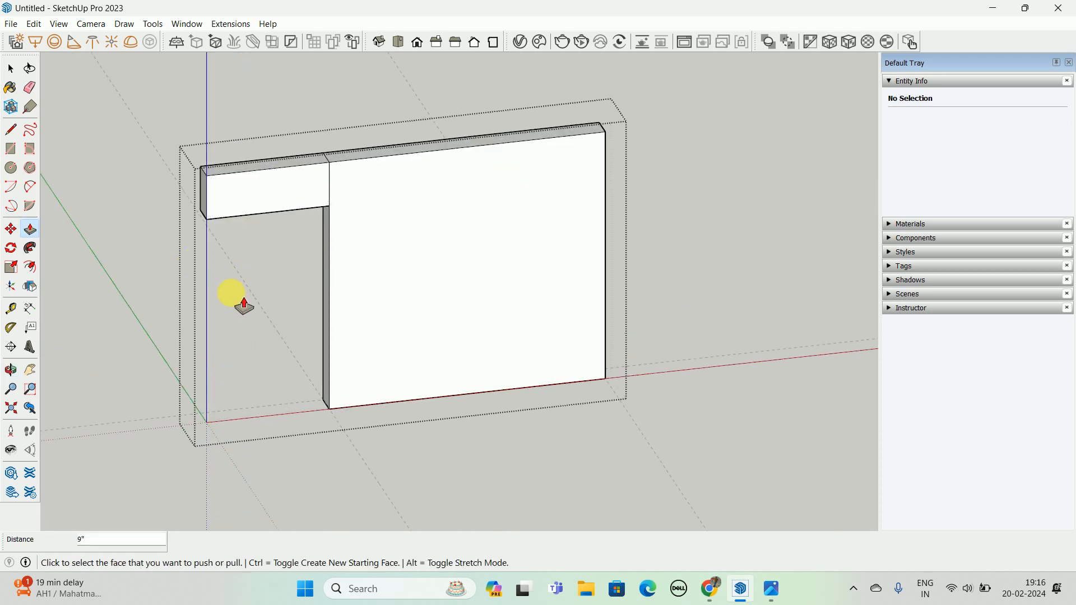
{"action": "mouse_move", "coordinate": [284, 247]}
{"action": "middle_mouse_down"}
{"action": "mouse_move", "coordinate": [348, 281]}
{"action": "mouse_move", "coordinate": [342, 222]}
{"action": "mouse_move", "coordinate": [310, 203]}
{"action": "middle_mouse_up"}
{"action": "key", "text": "e"}
{"action": "key", "text": "space"}
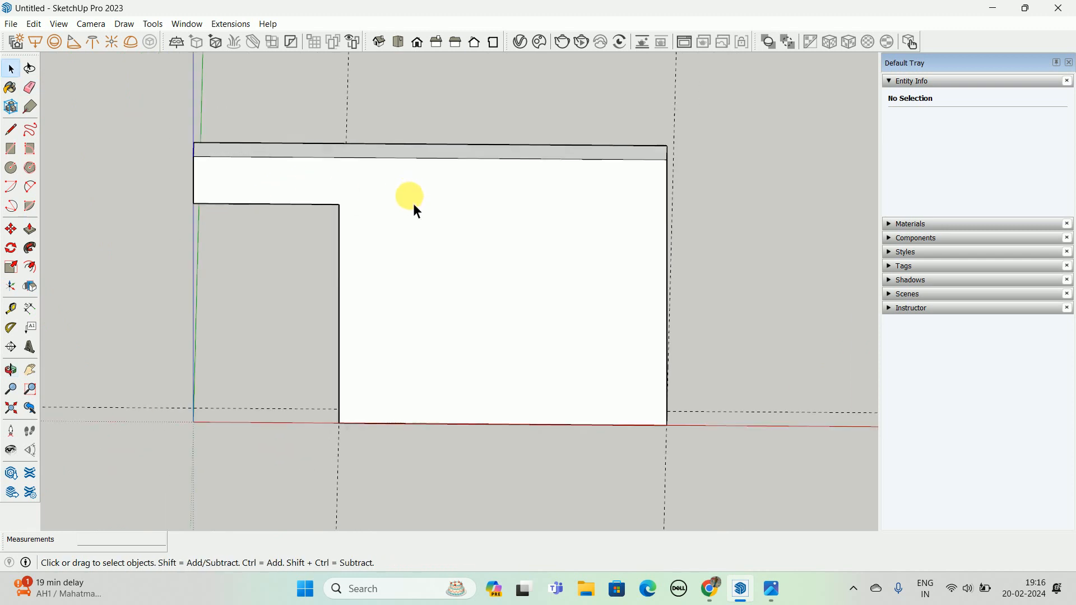
- Delete all guide lines from the model and clear the selection
{"action": "middle_click_drag", "start_coordinate": [413, 209], "coordinate": [494, 197]}
{"action": "left_click", "coordinate": [34, 24]}
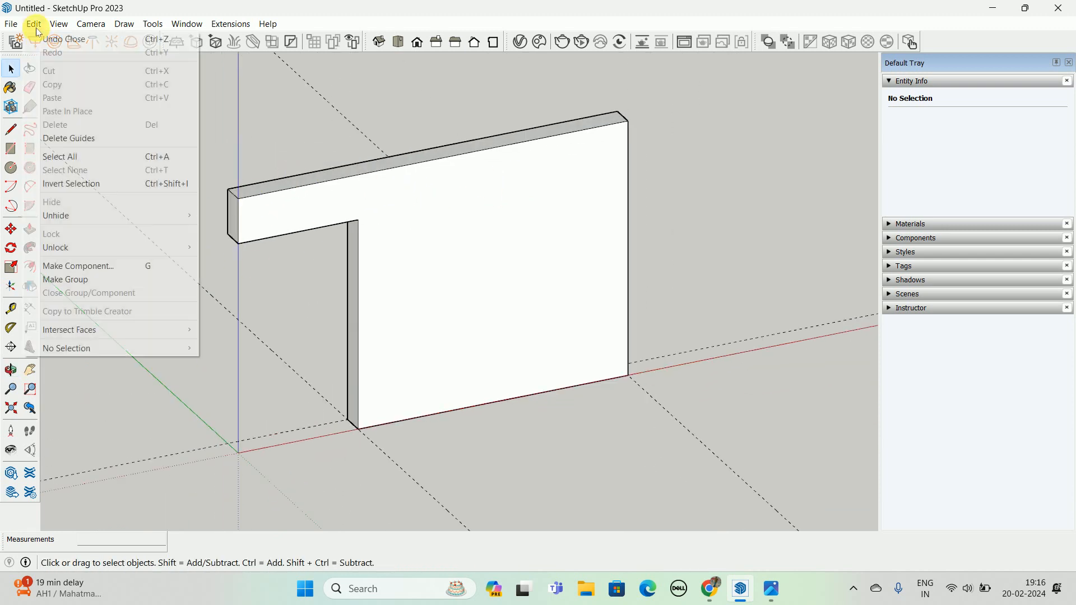
{"action": "left_click", "coordinate": [67, 156]}
{"action": "scroll", "coordinate": [556, 261], "scroll_direction": "down", "scroll_amount": 1}
{"action": "scroll", "coordinate": [556, 261], "scroll_direction": "down", "scroll_amount": 1}
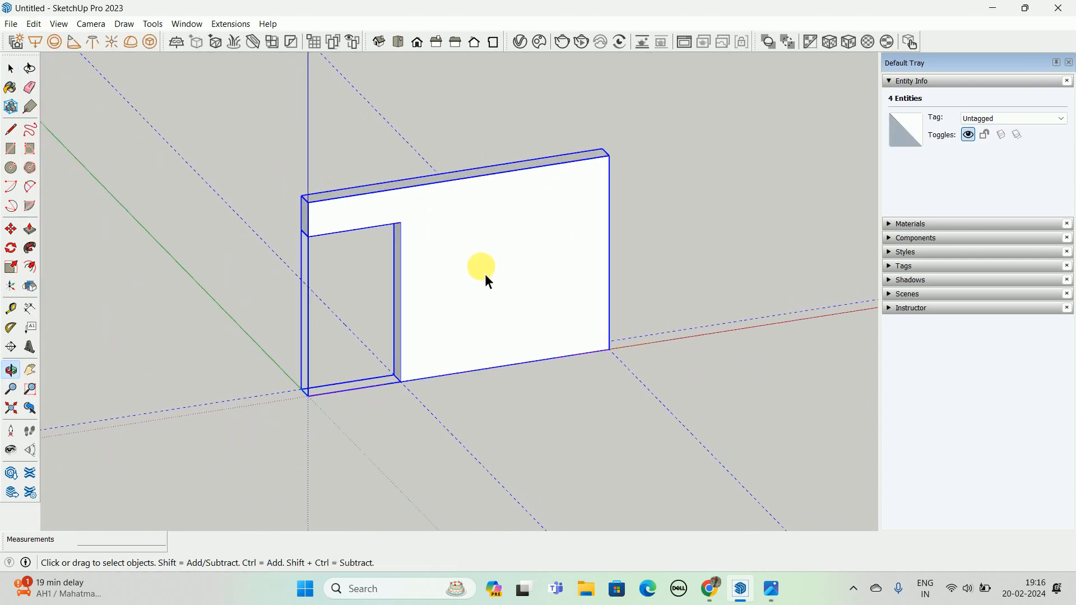
{"action": "left_click", "coordinate": [32, 27]}
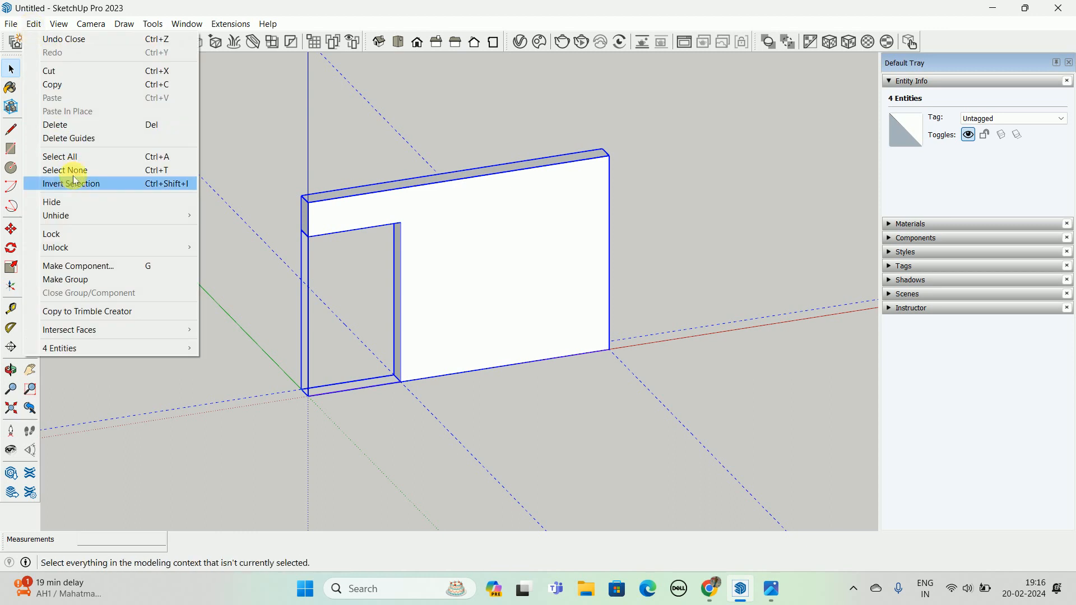
{"action": "left_click", "coordinate": [67, 138]}
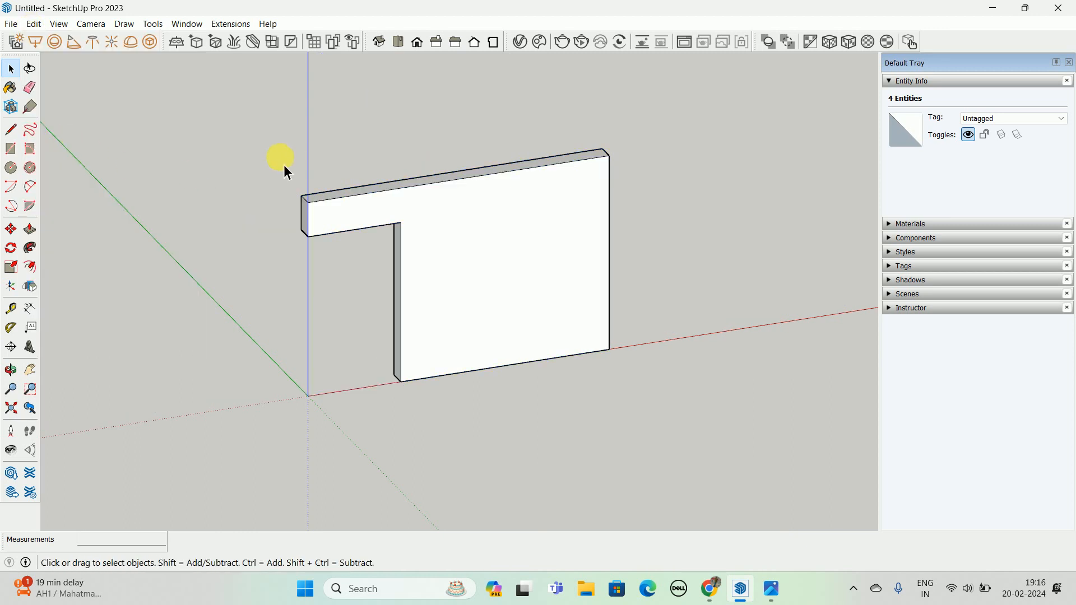
{"action": "left_click", "coordinate": [240, 176]}
- Place a guide line 15' in front of the wall's bottom edge
{"action": "middle_click_drag", "start_coordinate": [483, 266], "coordinate": [476, 274]}
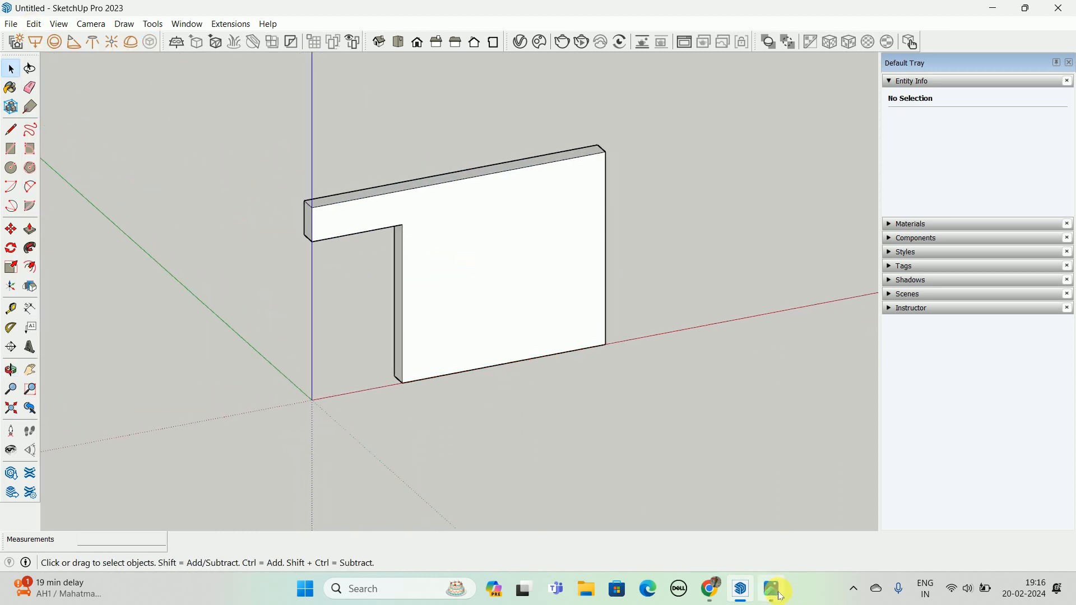
{"action": "middle_click_drag", "start_coordinate": [385, 421], "coordinate": [385, 339]}
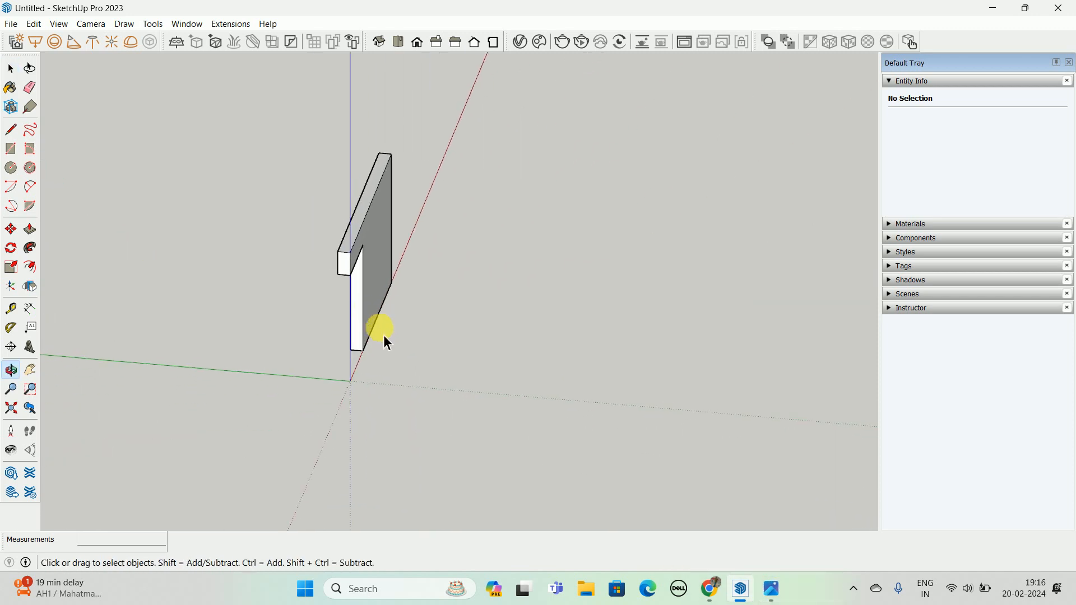
{"action": "key", "text": "t"}
{"action": "left_click", "coordinate": [377, 316]}
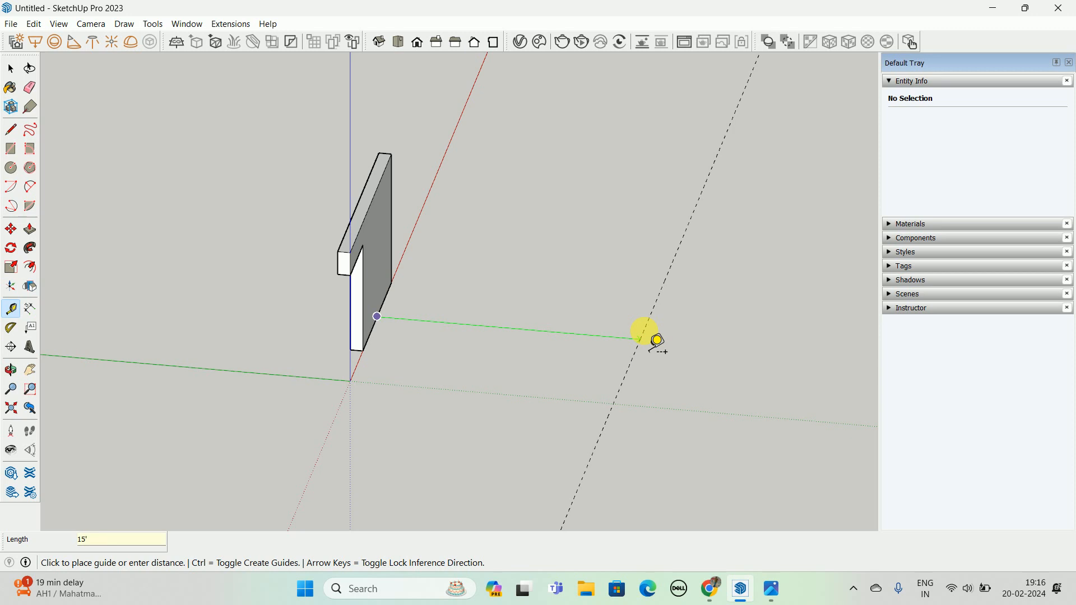
{"action": "left_click", "coordinate": [643, 336]}
- Draw the floor rectangle from the wall's far bottom corner out to the 15' guide and make it a group
{"action": "key", "text": "r"}
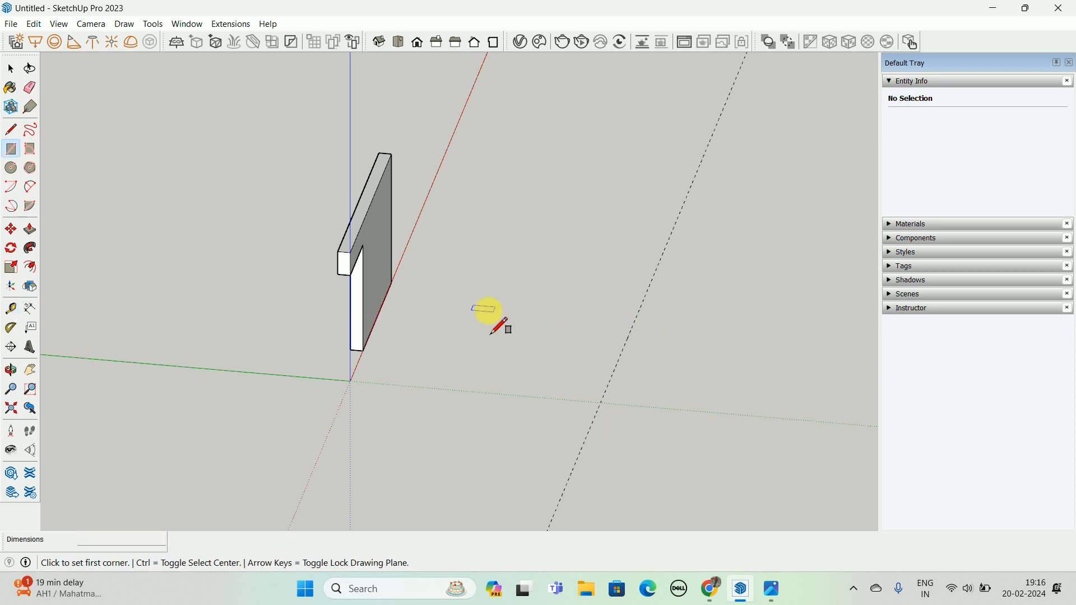
{"action": "left_click", "coordinate": [392, 282]}
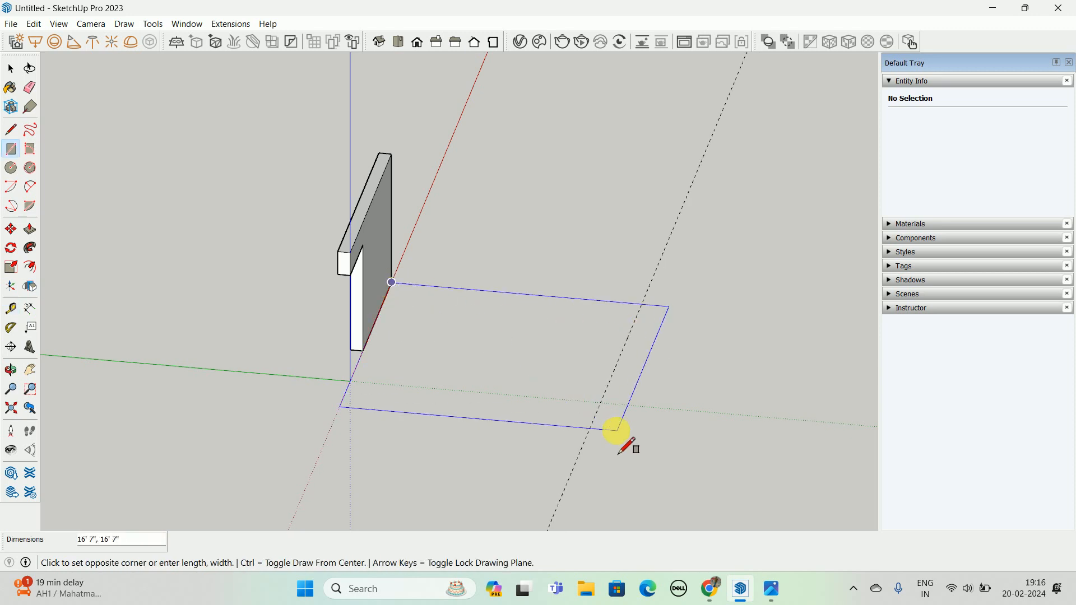
{"action": "left_click", "coordinate": [600, 405]}
{"action": "key", "text": "space"}
{"action": "left_click", "coordinate": [555, 339]}
{"action": "right_click", "coordinate": [554, 336]}
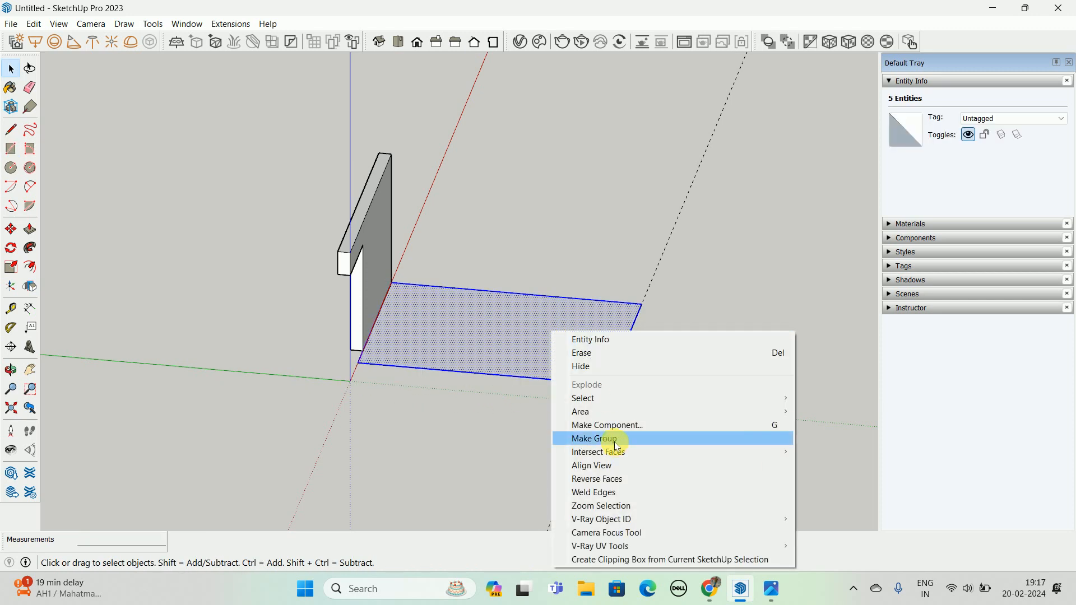
{"action": "left_click", "coordinate": [595, 439]}
- Inside the floor group, push the floor face down 6" to form a slab
{"action": "middle_click_drag", "start_coordinate": [542, 399], "coordinate": [473, 331]}
{"action": "key", "text": "p"}
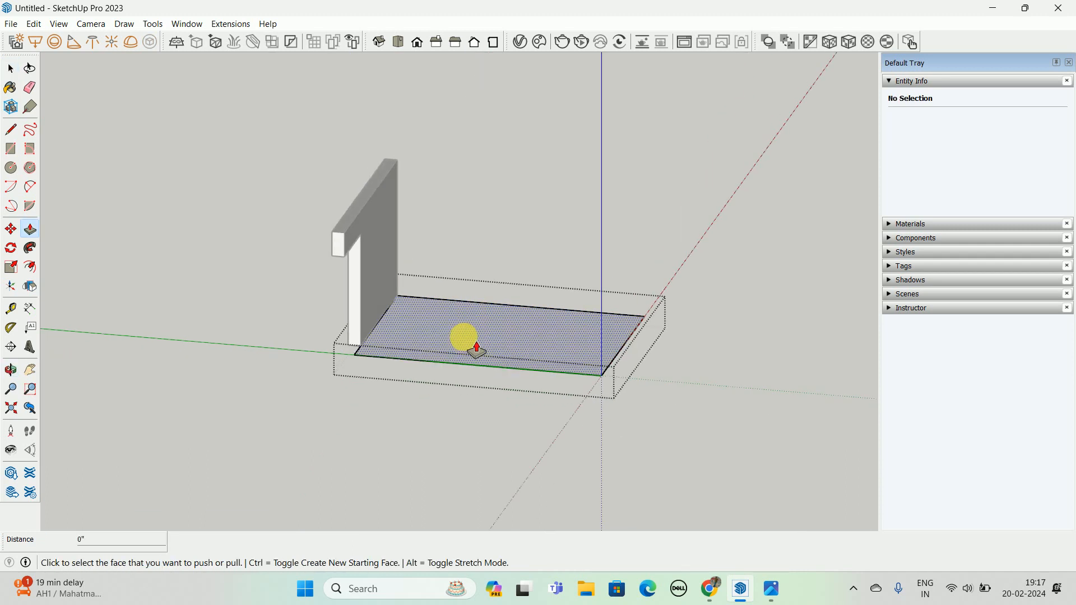
{"action": "left_click", "coordinate": [471, 336]}
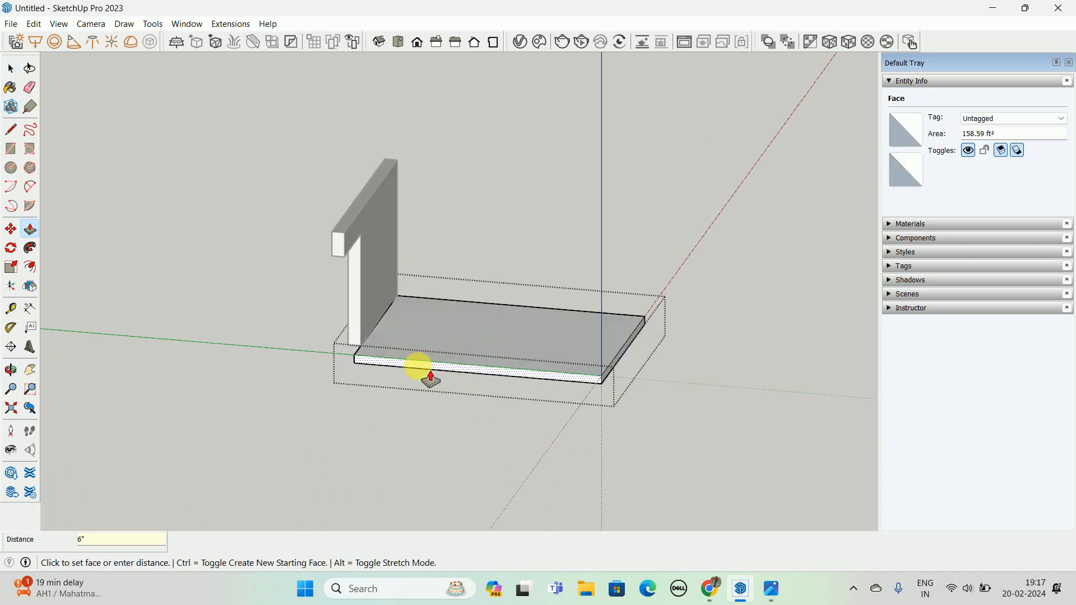
- Extend the slab's side face to the door-side end of the wall and its back face under the wall to the rear, and leave the group
{"action": "left_click", "coordinate": [418, 366]}
{"action": "left_click", "coordinate": [332, 233]}
{"action": "middle_click_drag", "start_coordinate": [421, 307], "coordinate": [482, 336]}
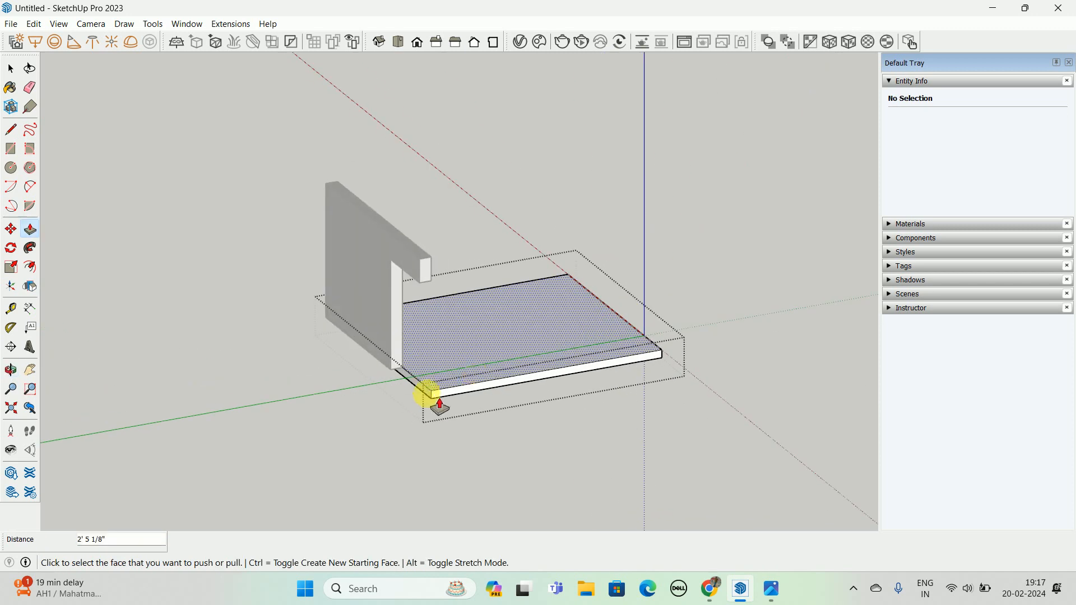
{"action": "left_click", "coordinate": [425, 388]}
{"action": "left_click", "coordinate": [367, 264]}
{"action": "middle_click_drag", "start_coordinate": [380, 275], "coordinate": [488, 385]}
{"action": "key", "text": "space"}
{"action": "left_click", "coordinate": [603, 276]}
- Examine the low drawer cabinet and floating shelf of the TV unit in the reference image
{"action": "middle_click_drag", "start_coordinate": [608, 277], "coordinate": [743, 296]}
{"action": "scroll", "coordinate": [473, 352], "scroll_direction": "up", "scroll_amount": 2}
{"action": "middle_click_drag", "start_coordinate": [503, 325], "coordinate": [403, 387], "text": "shift"}
{"action": "scroll", "coordinate": [463, 443], "scroll_direction": "up", "scroll_amount": 2}
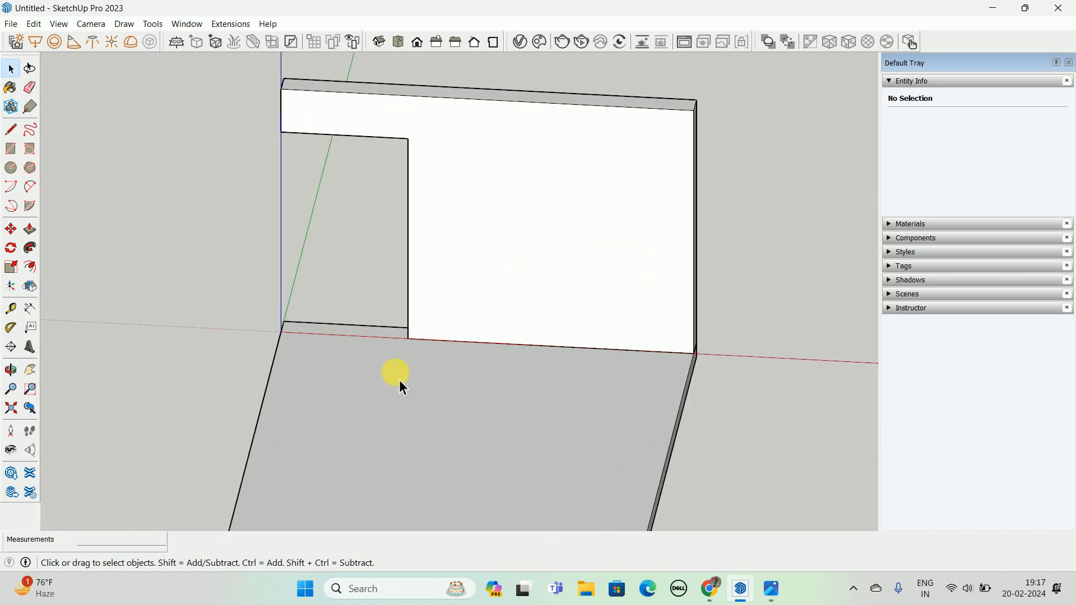
{"action": "left_click", "coordinate": [771, 588]}
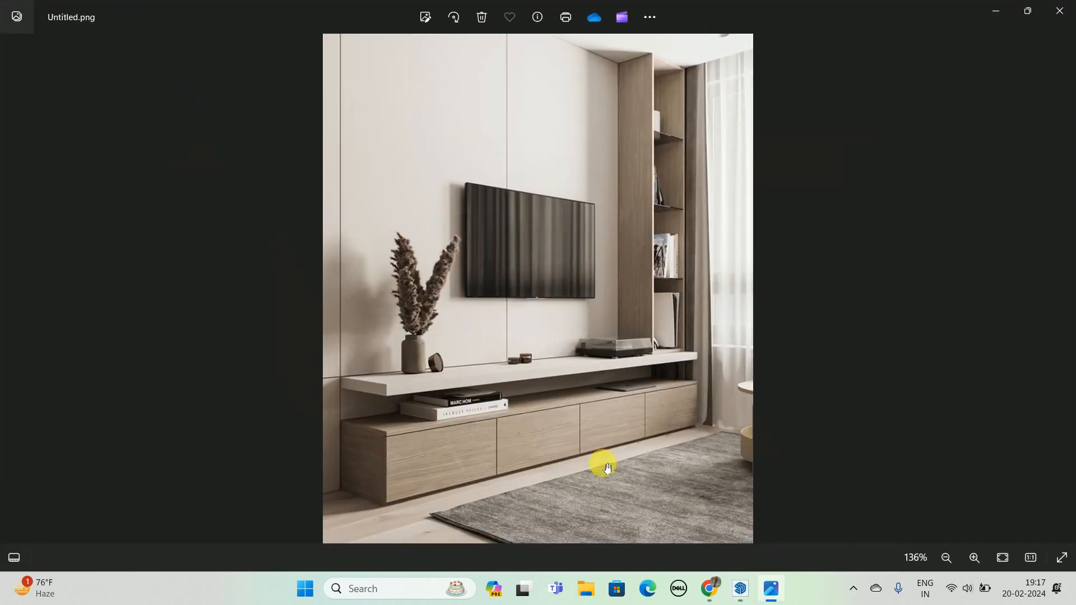
{"action": "scroll", "coordinate": [400, 509], "scroll_direction": "up", "scroll_amount": 3}
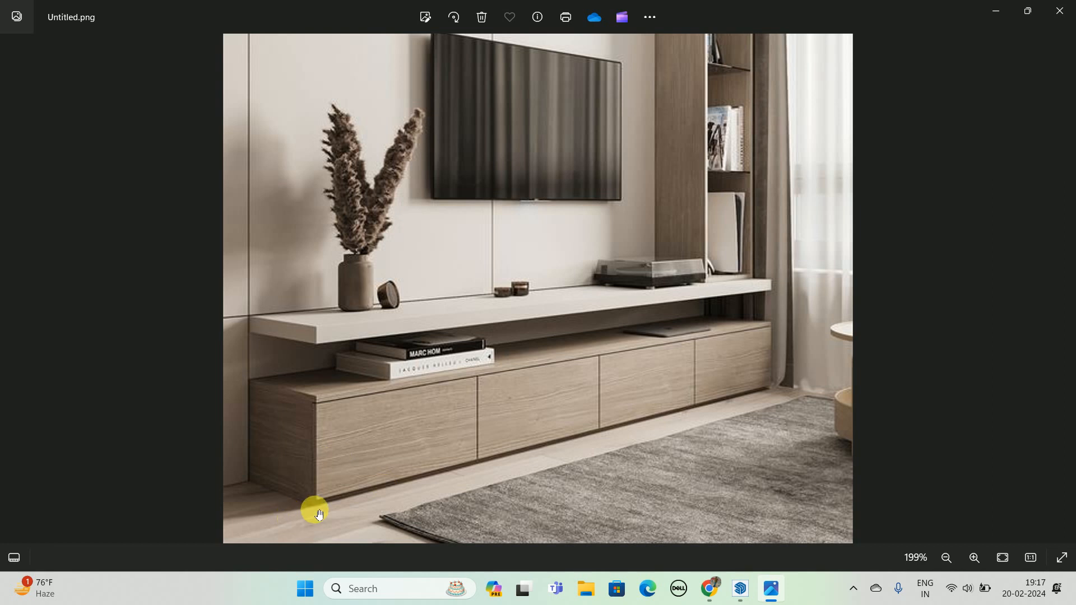
{"action": "scroll", "coordinate": [295, 493], "scroll_direction": "up", "scroll_amount": 5}
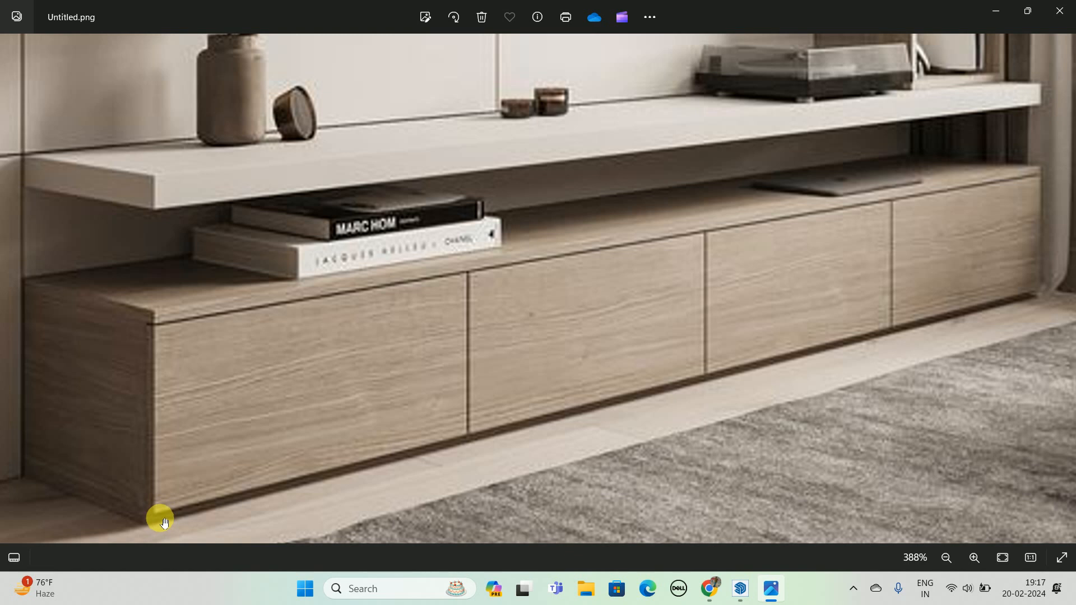
{"action": "scroll", "coordinate": [162, 521], "scroll_direction": "down", "scroll_amount": 2}
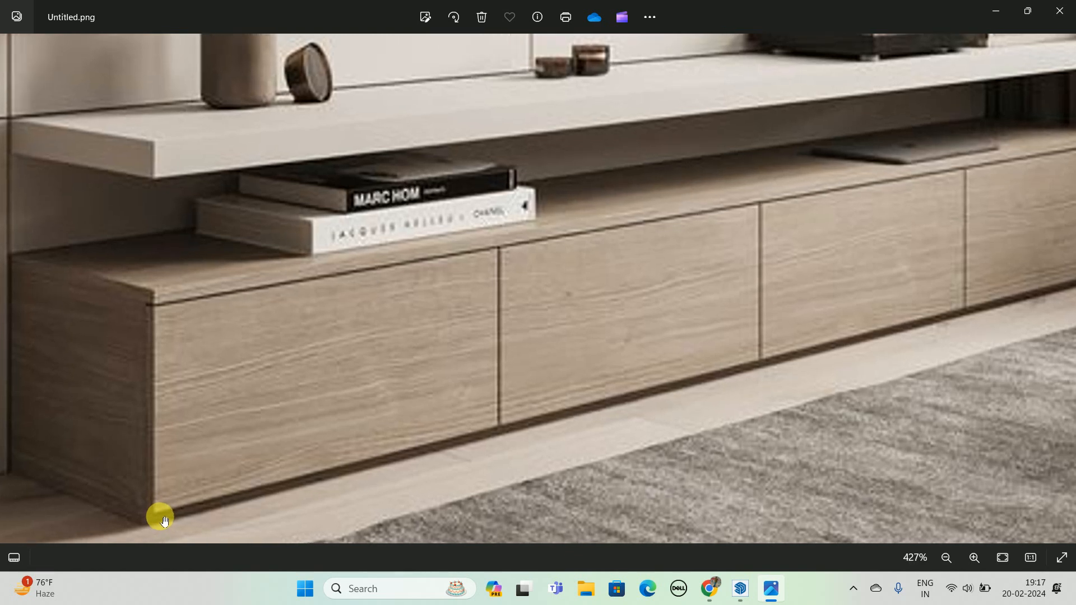
{"action": "scroll", "coordinate": [187, 449], "scroll_direction": "down", "scroll_amount": 2}
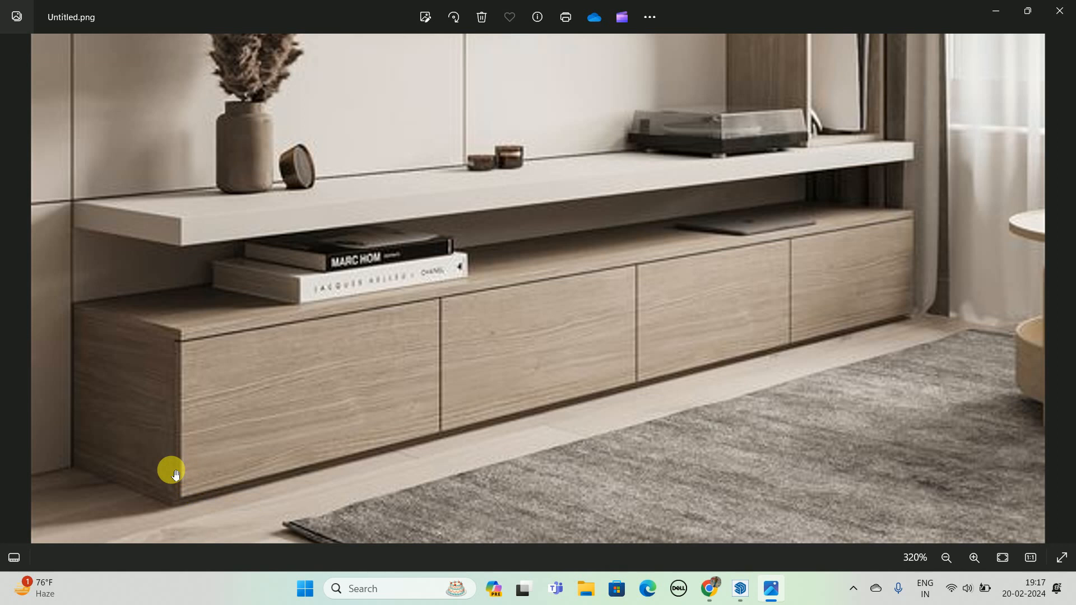
{"action": "left_click", "coordinate": [997, 6]}
- Place a guide on the floor 15" in front of the wall's bottom edge, checking the cabinet depth against the reference image
{"action": "scroll", "coordinate": [492, 431], "scroll_direction": "down", "scroll_amount": 3}
{"action": "scroll", "coordinate": [591, 403], "scroll_direction": "up", "scroll_amount": 5}
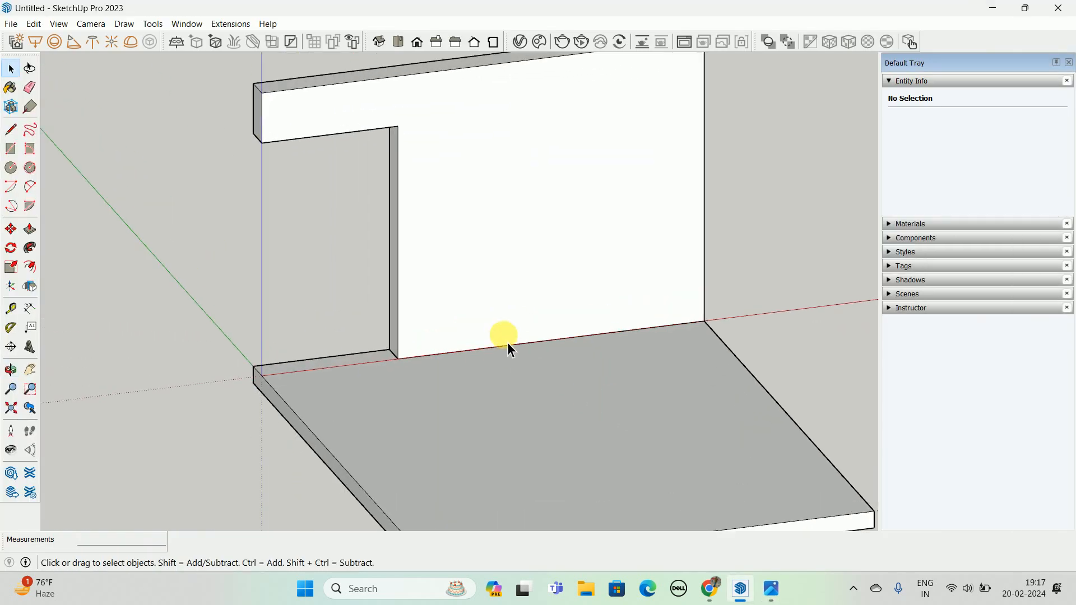
{"action": "key", "text": "t"}
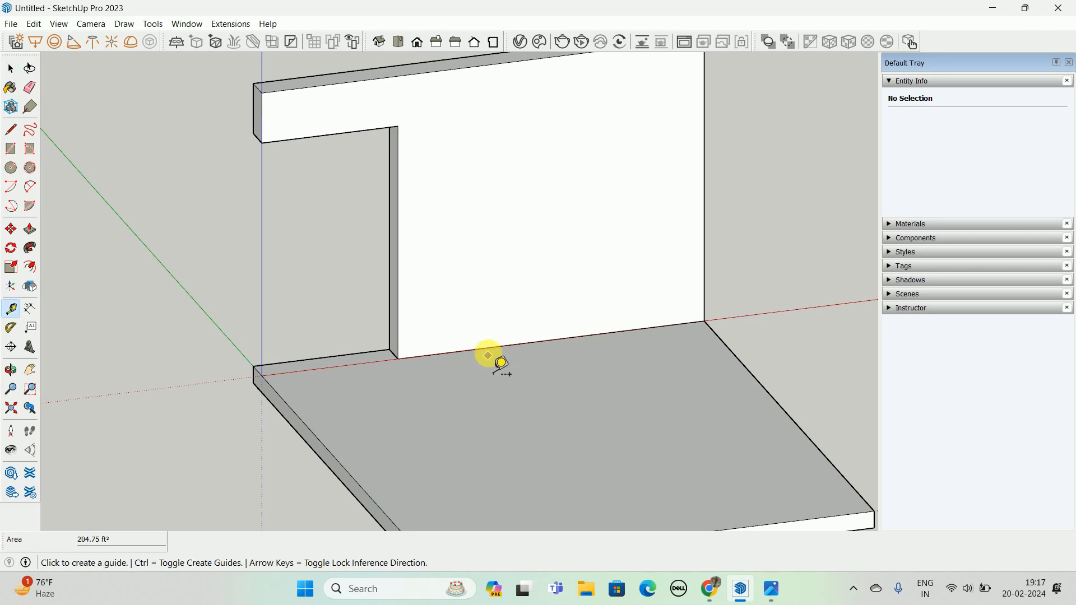
{"action": "left_click", "coordinate": [487, 348]}
{"action": "middle_click_drag", "start_coordinate": [599, 454], "coordinate": [543, 379]}
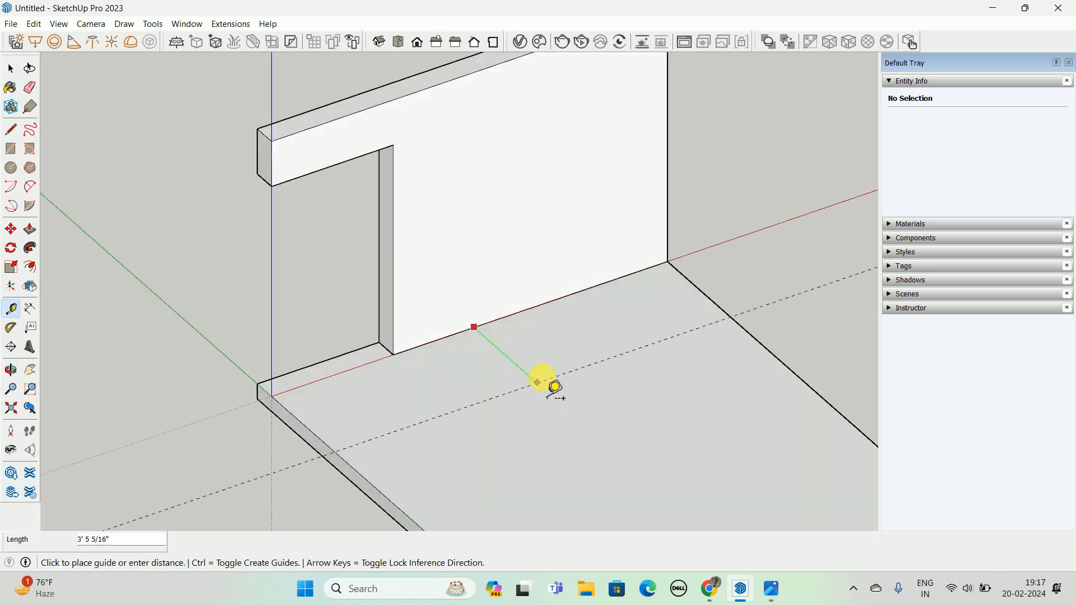
{"action": "left_click", "coordinate": [772, 593]}
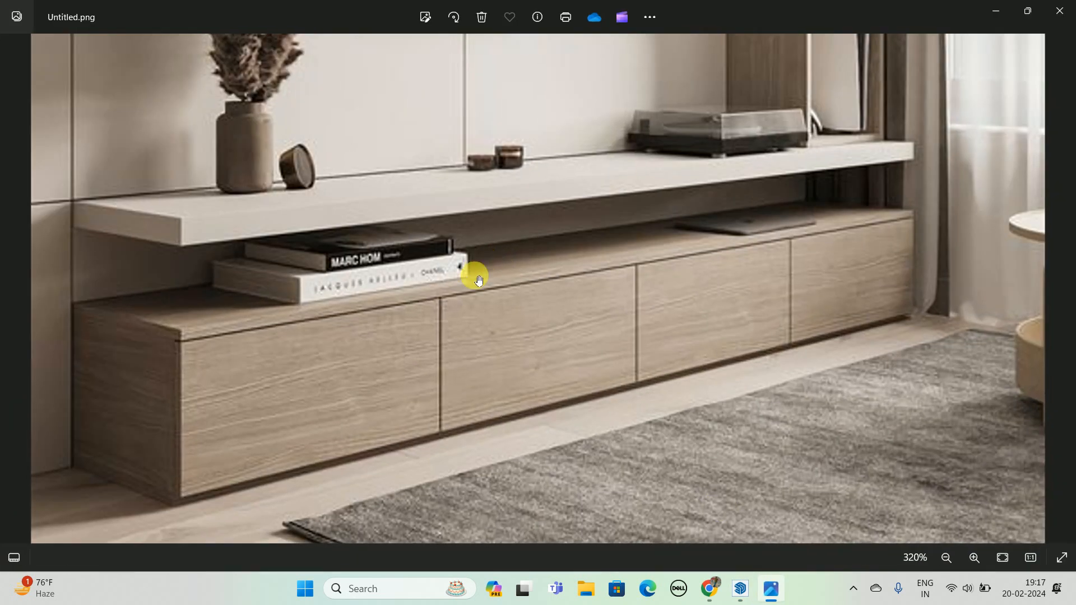
{"action": "scroll", "coordinate": [393, 290], "scroll_direction": "down", "scroll_amount": 3}
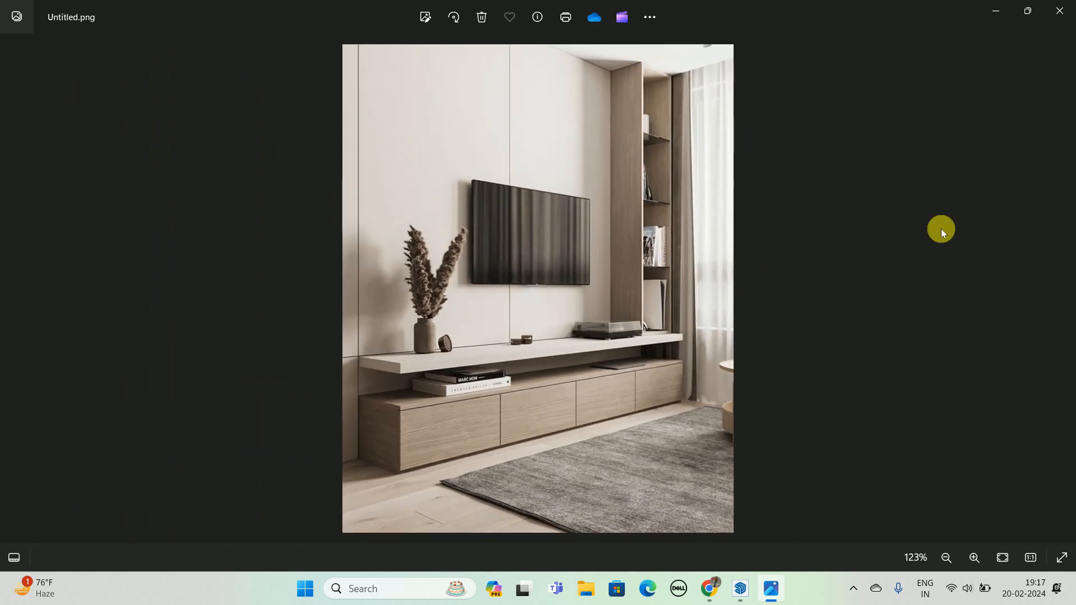
{"action": "left_click", "coordinate": [996, 11]}
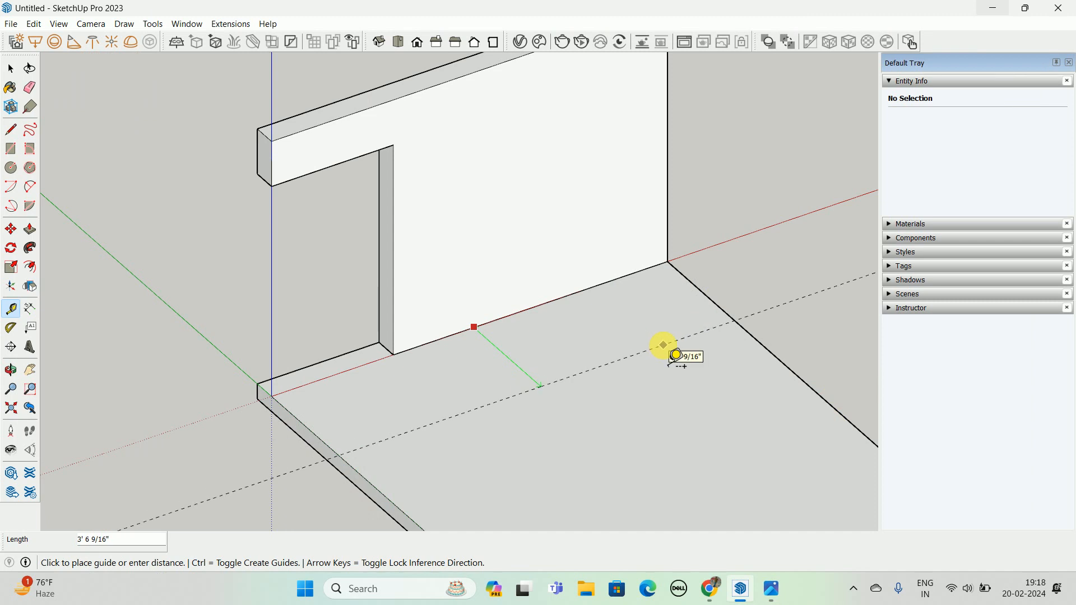
{"action": "type", "text": "15"}
{"action": "key", "text": "Return"}
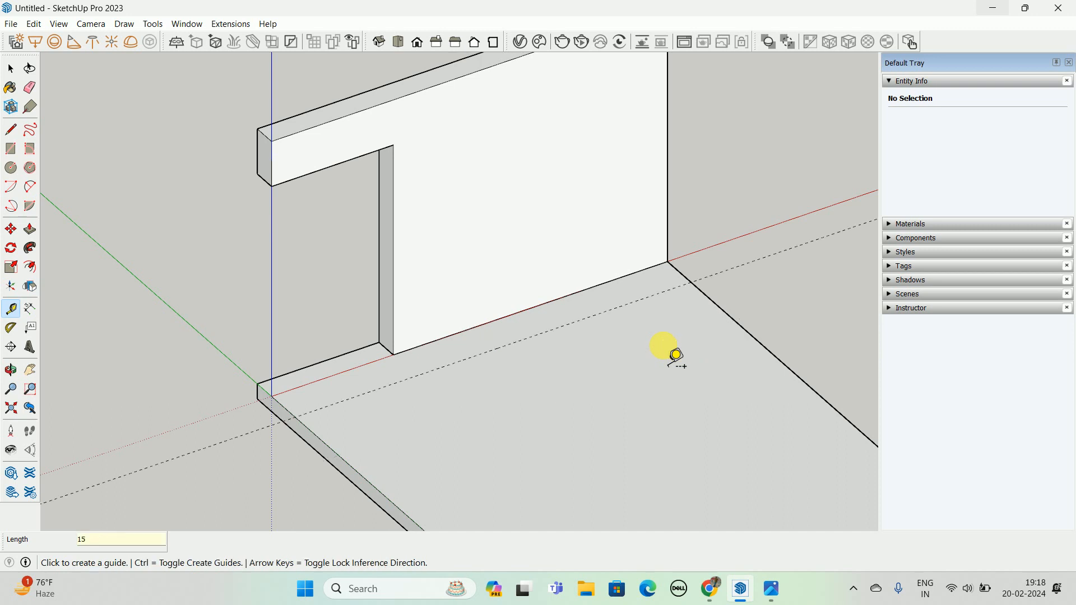
- Draw a 9' by 1' 3" cabinet base rectangle from the door opening's bottom corner to the guide at the floor's edge and group it
{"action": "key", "text": "r"}
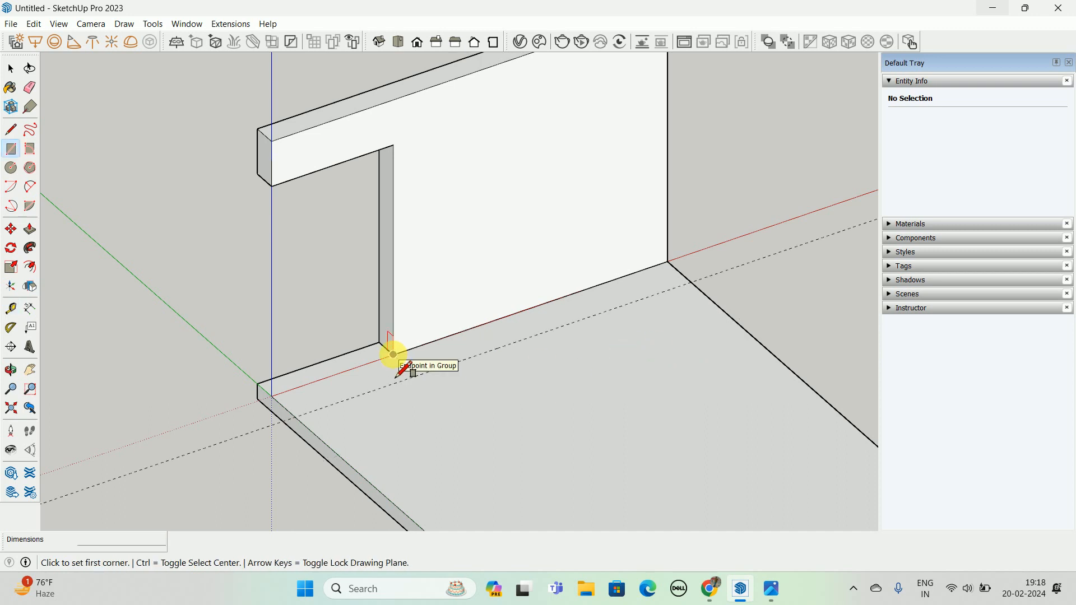
{"action": "left_click", "coordinate": [394, 354]}
{"action": "left_click", "coordinate": [691, 282]}
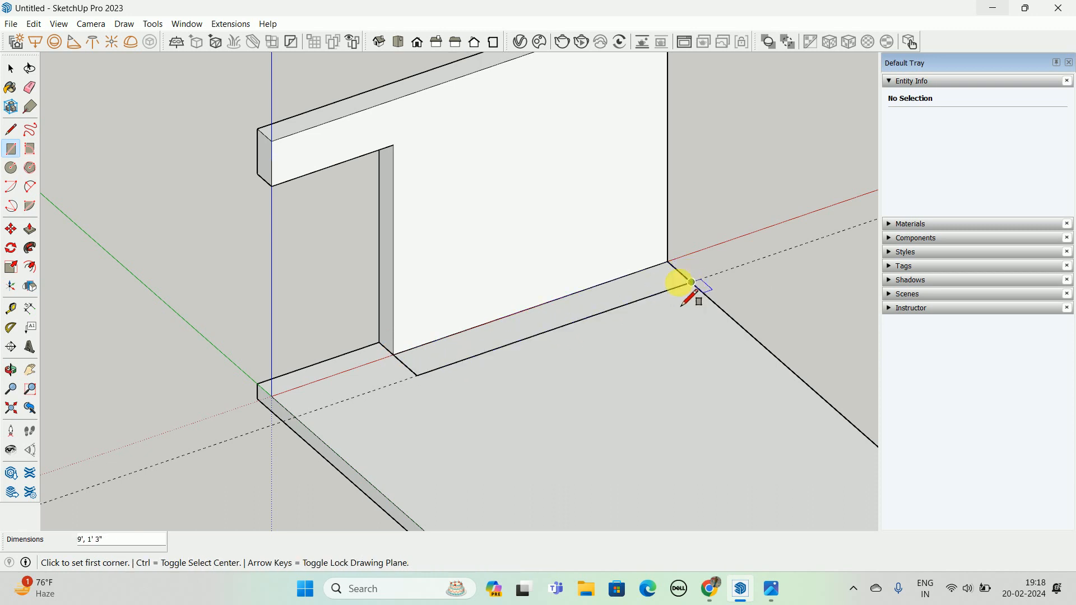
{"action": "key", "text": "space"}
{"action": "double_click", "coordinate": [529, 330]}
{"action": "right_click", "coordinate": [529, 329]}
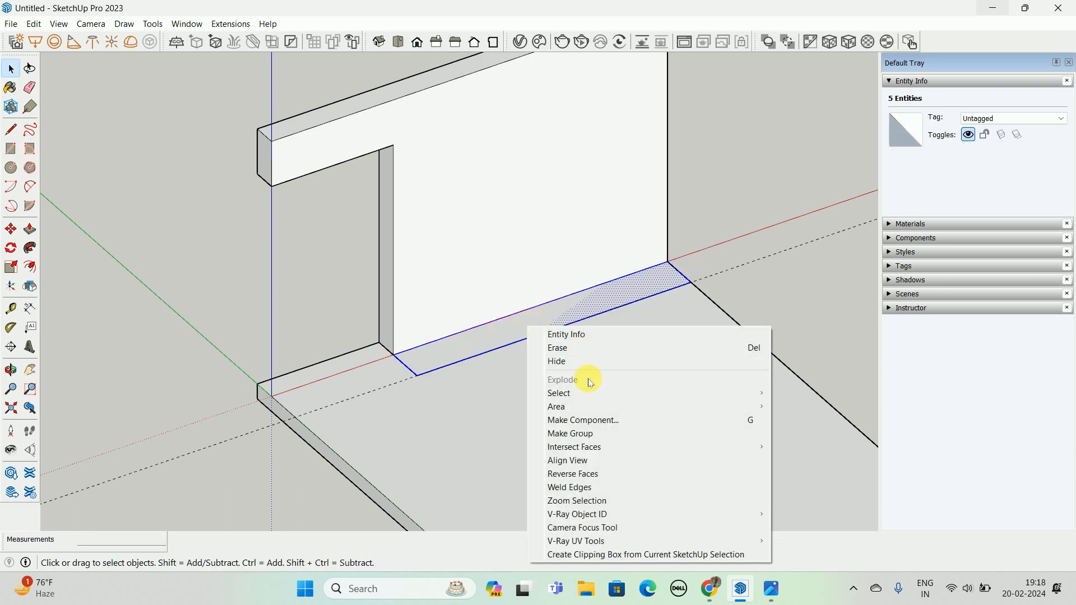
{"action": "left_click", "coordinate": [576, 434]}
- Check the low cabinet and the floating shelf above it in the reference image
{"action": "middle_click_drag", "start_coordinate": [499, 361], "coordinate": [602, 332]}
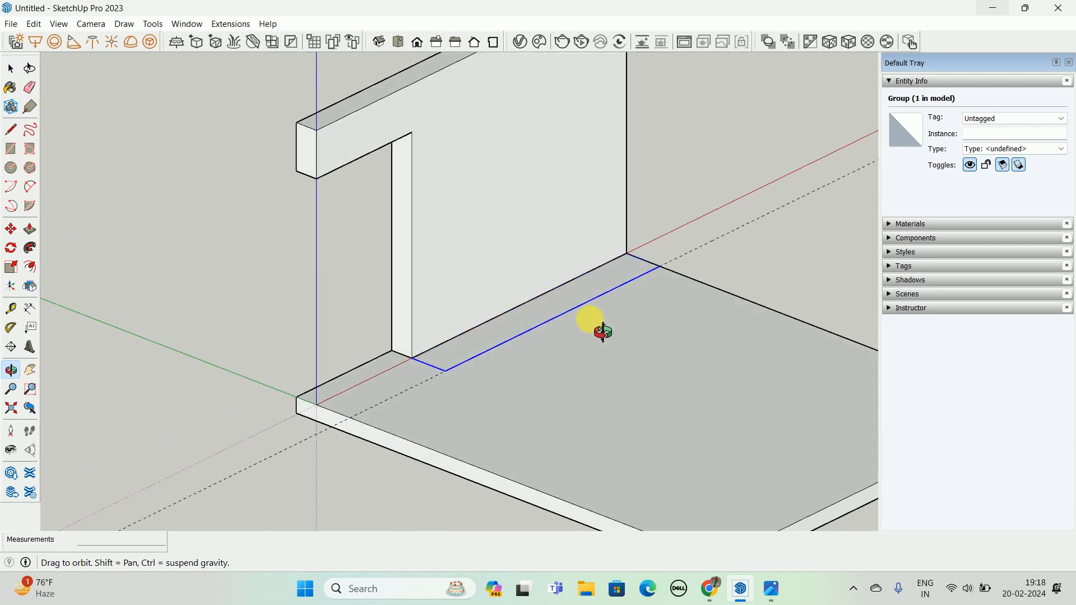
{"action": "double_click", "coordinate": [517, 336]}
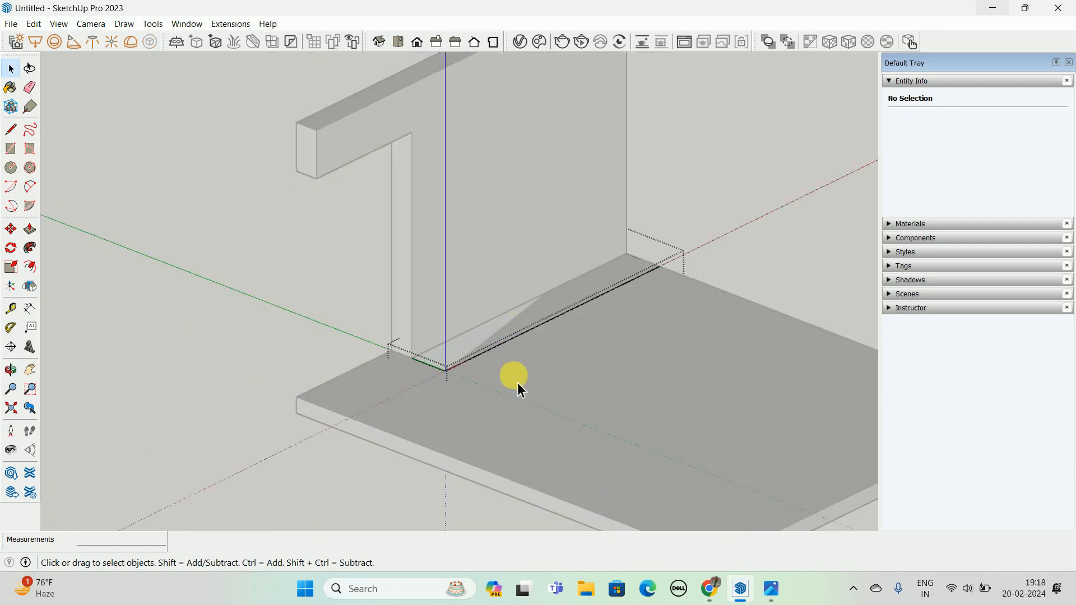
{"action": "left_click", "coordinate": [772, 589]}
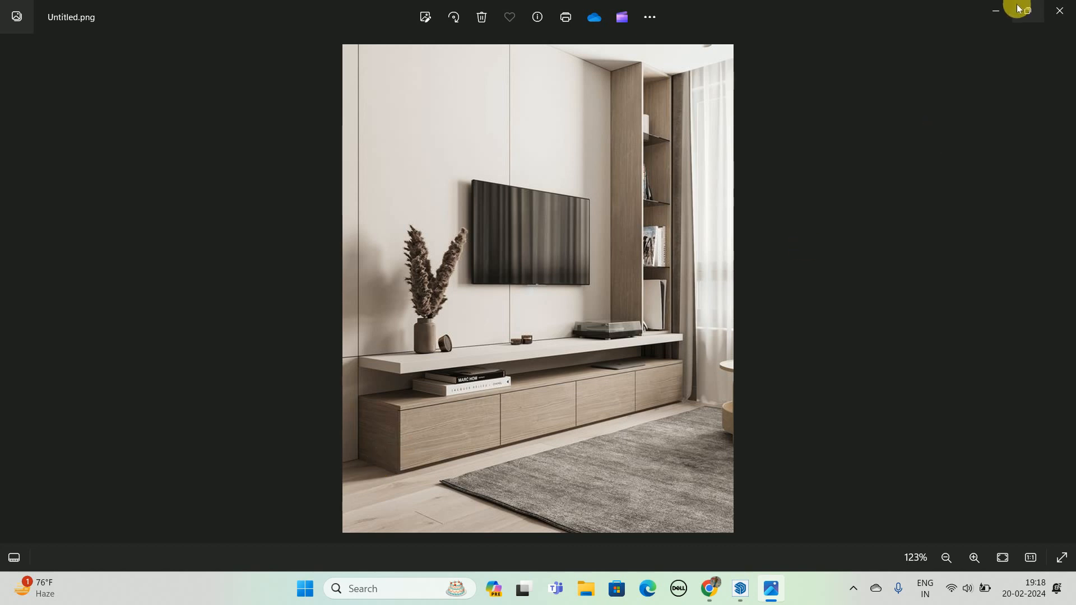
{"action": "left_click", "coordinate": [996, 10]}
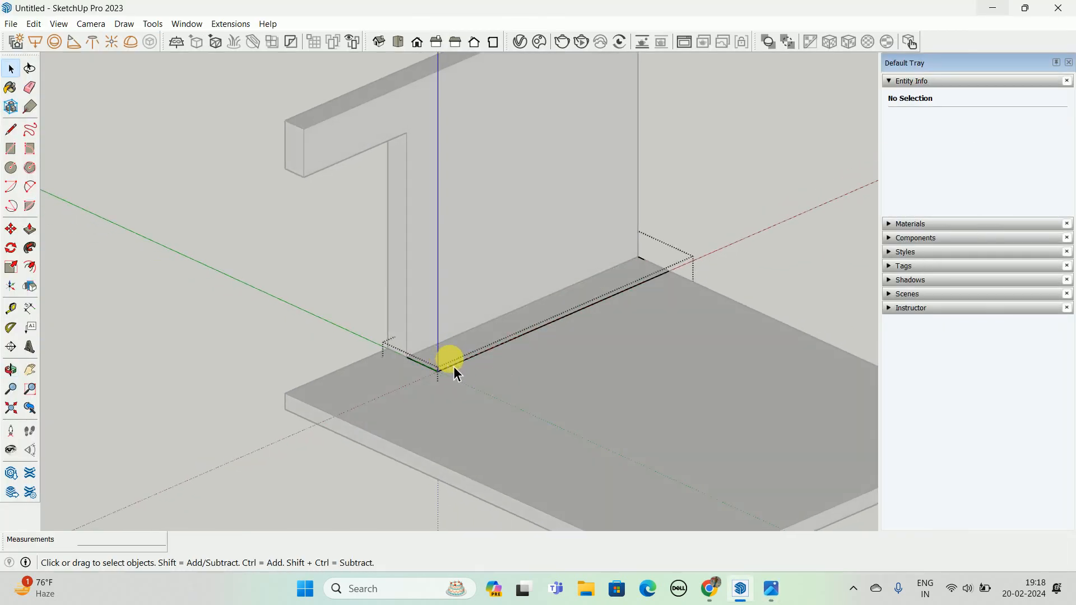
- Copy the cabinet base rectangle group 24" straight up along the wall from its corner at the door opening
{"action": "scroll", "coordinate": [452, 365], "scroll_direction": "up", "scroll_amount": 2}
{"action": "left_click", "coordinate": [451, 366]}
{"action": "key", "text": "m"}
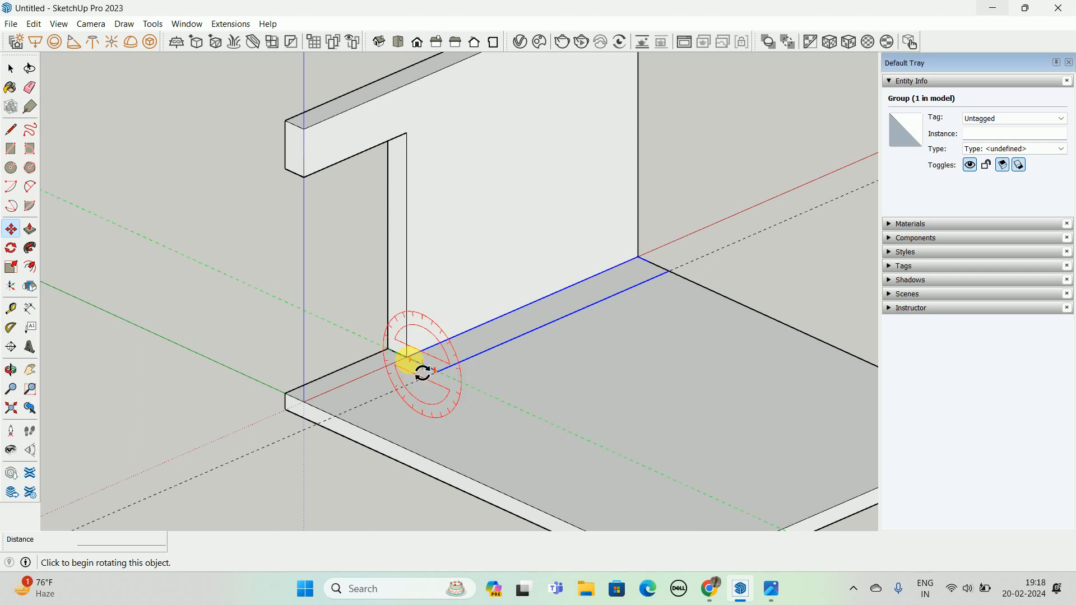
{"action": "scroll", "coordinate": [408, 359], "scroll_direction": "up", "scroll_amount": 1}
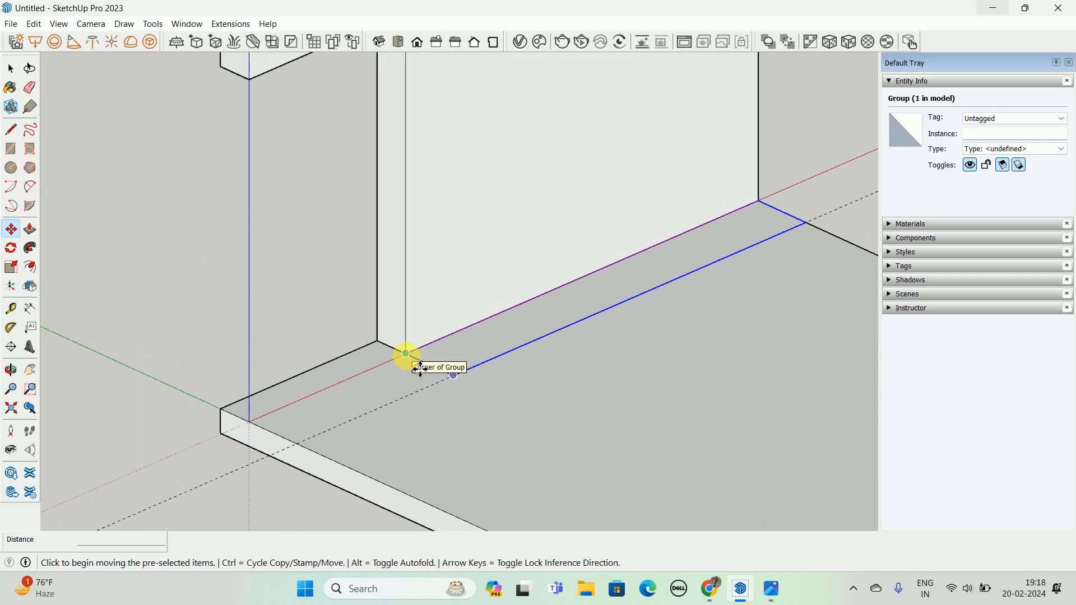
{"action": "left_click", "coordinate": [405, 353]}
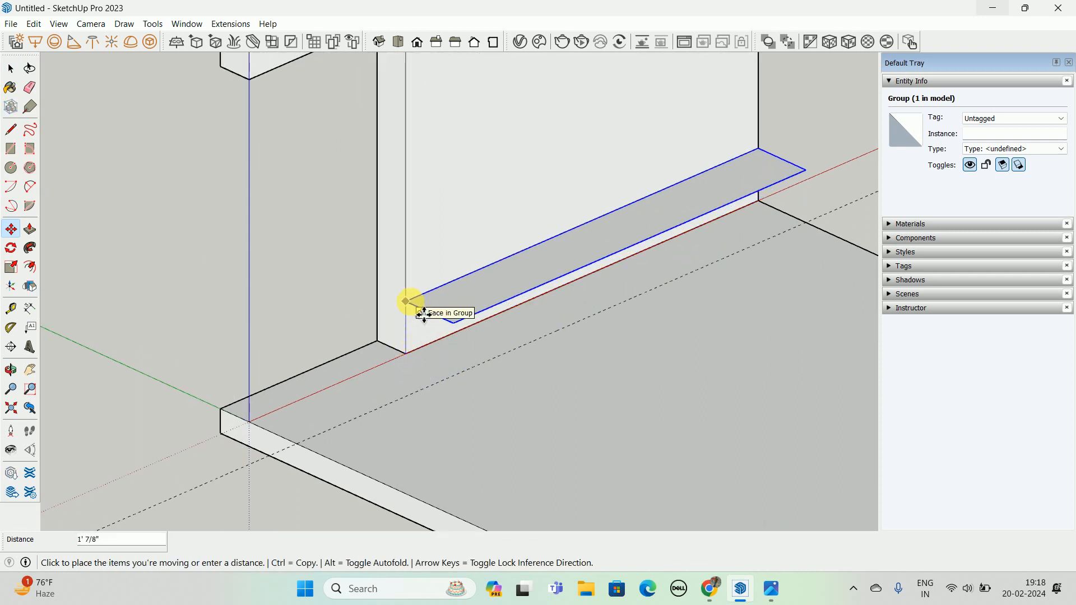
{"action": "key", "text": "ctrl"}
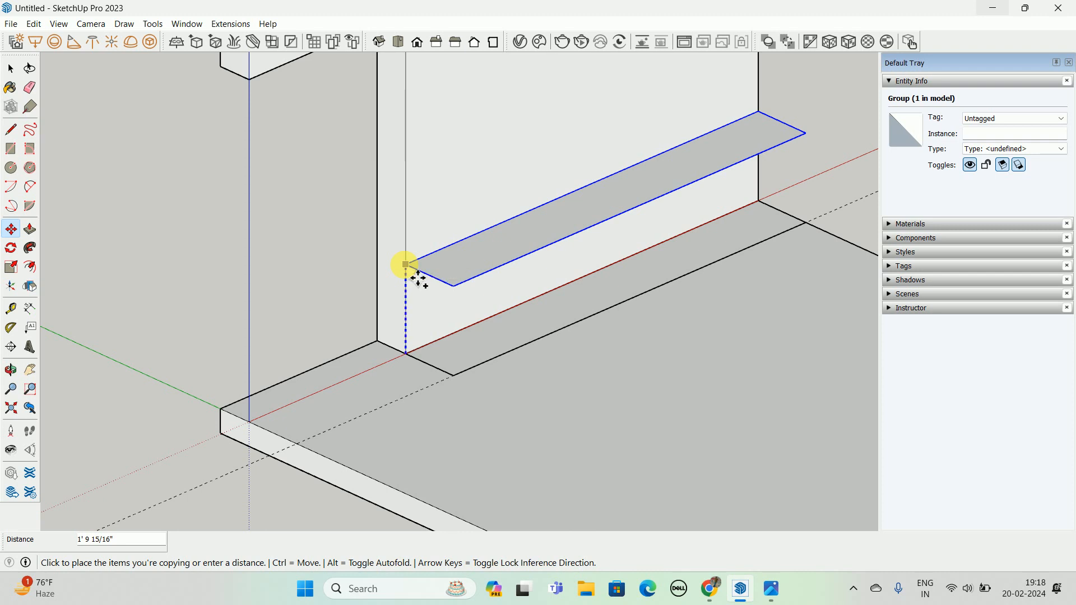
{"action": "type", "text": "24"}
{"action": "key", "text": "Return"}
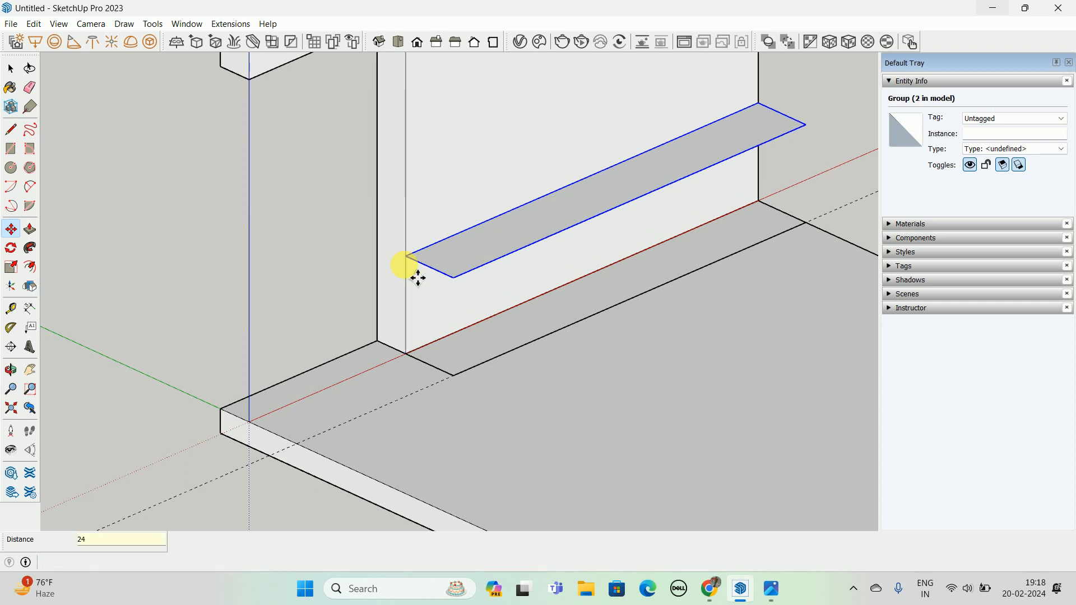
{"action": "key", "text": "space"}
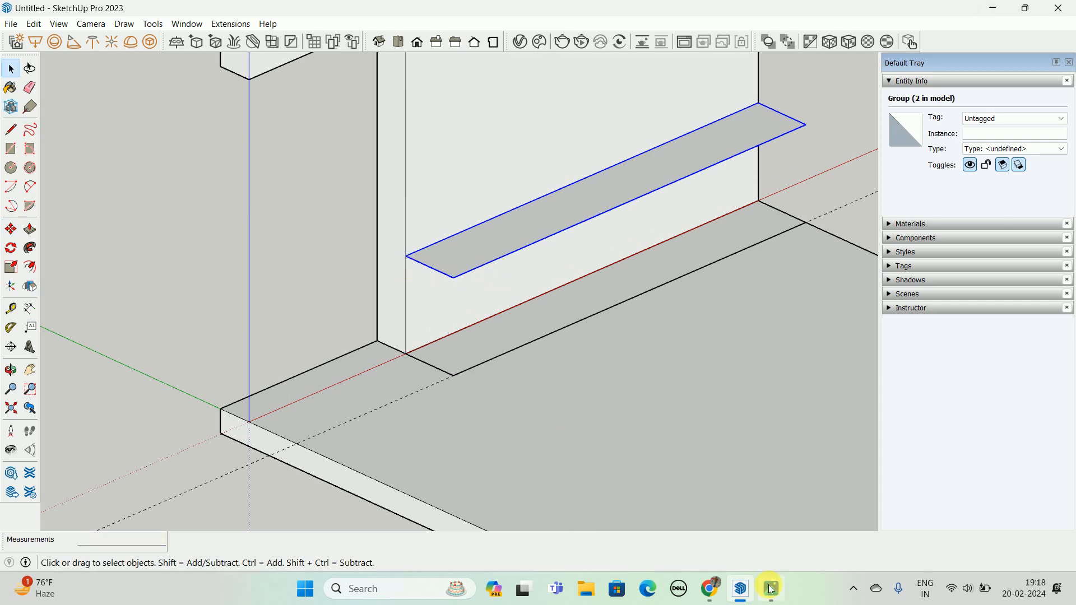
- Extrude the raised rectangle 2" downward as the floating shelf, checking its thickness against the reference image, and leave the group
{"action": "left_click", "coordinate": [772, 589]}
{"action": "scroll", "coordinate": [384, 367], "scroll_direction": "up", "scroll_amount": 6}
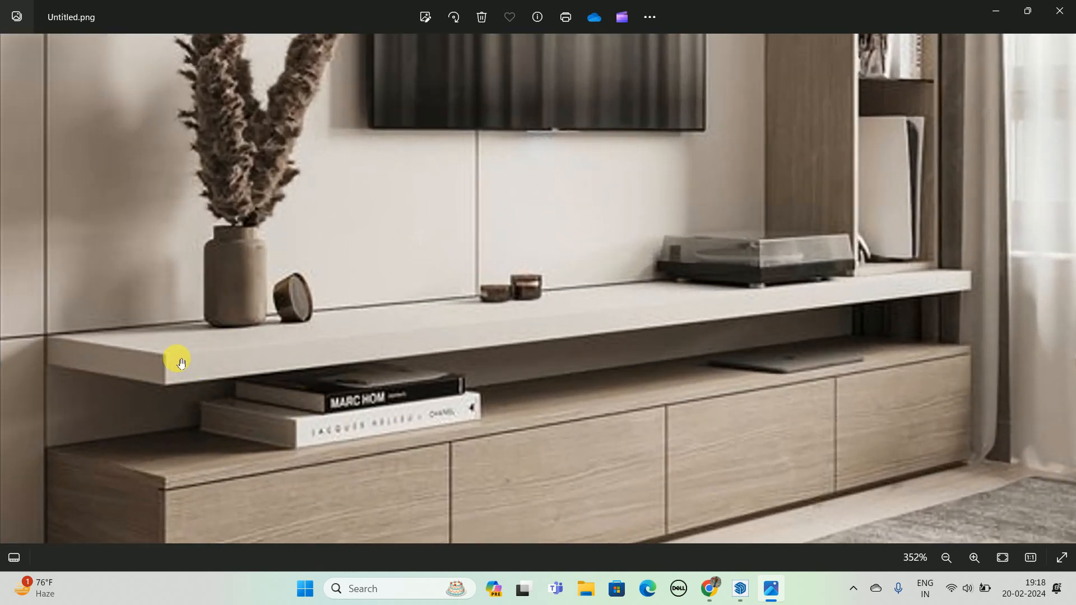
{"action": "left_click", "coordinate": [1007, 10]}
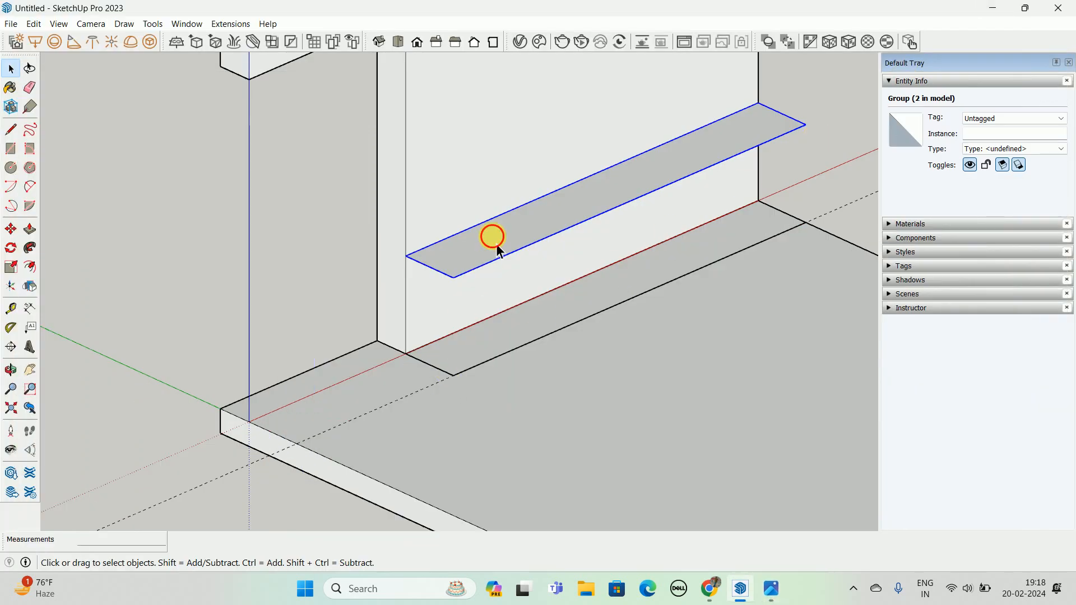
{"action": "double_click", "coordinate": [495, 242]}
{"action": "key", "text": "p"}
{"action": "left_click", "coordinate": [493, 255]}
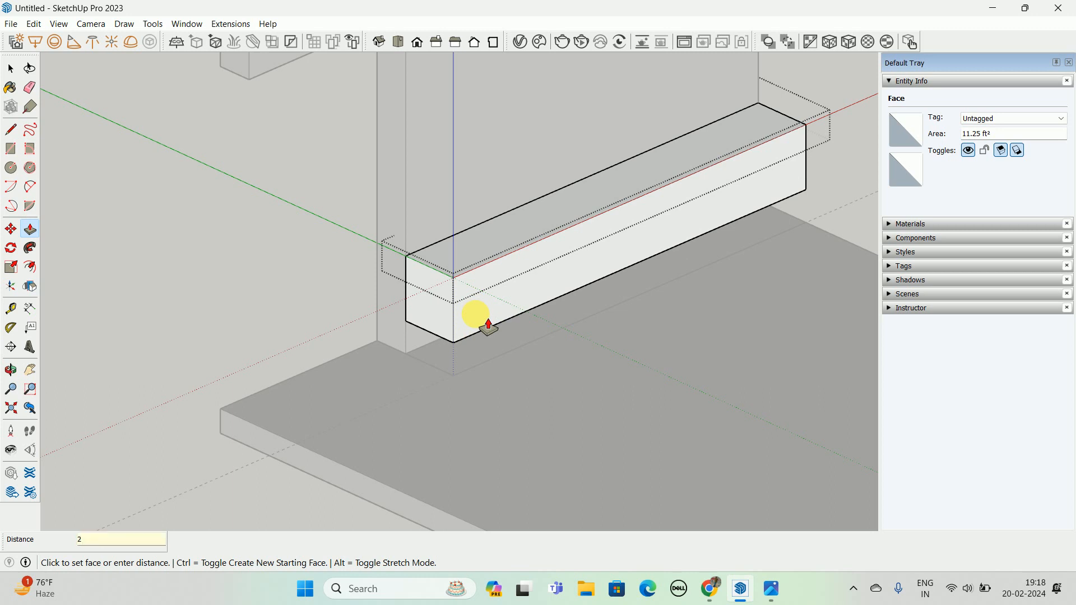
{"action": "key", "text": "Return"}
{"action": "key", "text": "space"}
{"action": "key", "text": "Escape"}
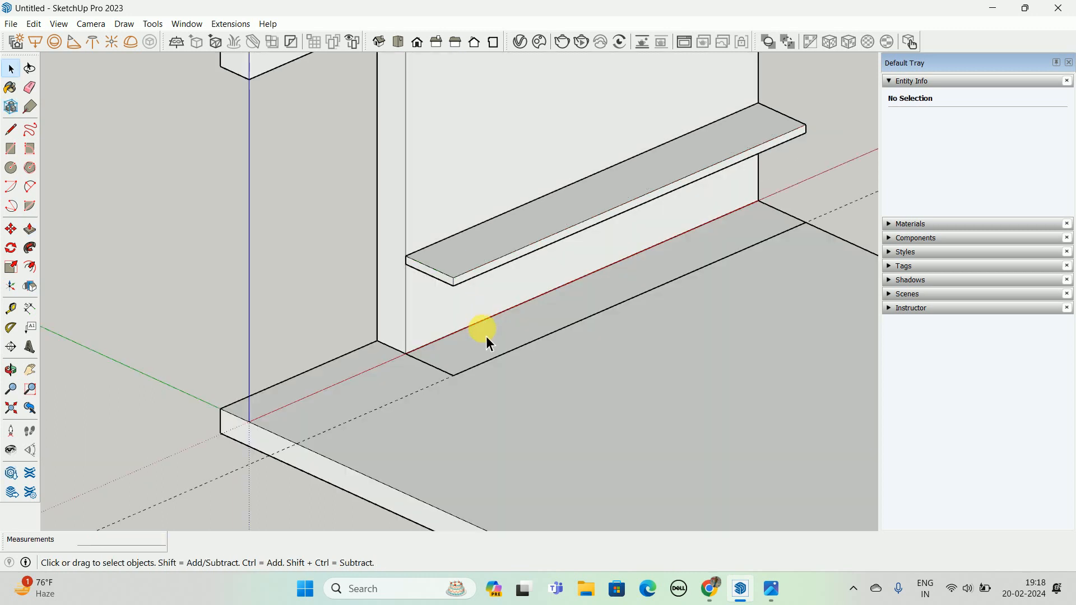
- Place a guide 6" below the floating shelf's bottom front edge, checking the gap to the cabinet against the reference image
{"action": "middle_click_drag", "start_coordinate": [489, 347], "coordinate": [501, 307]}
{"action": "scroll", "coordinate": [500, 307], "scroll_direction": "up", "scroll_amount": 2}
{"action": "key", "text": "t"}
{"action": "left_click", "coordinate": [497, 246]}
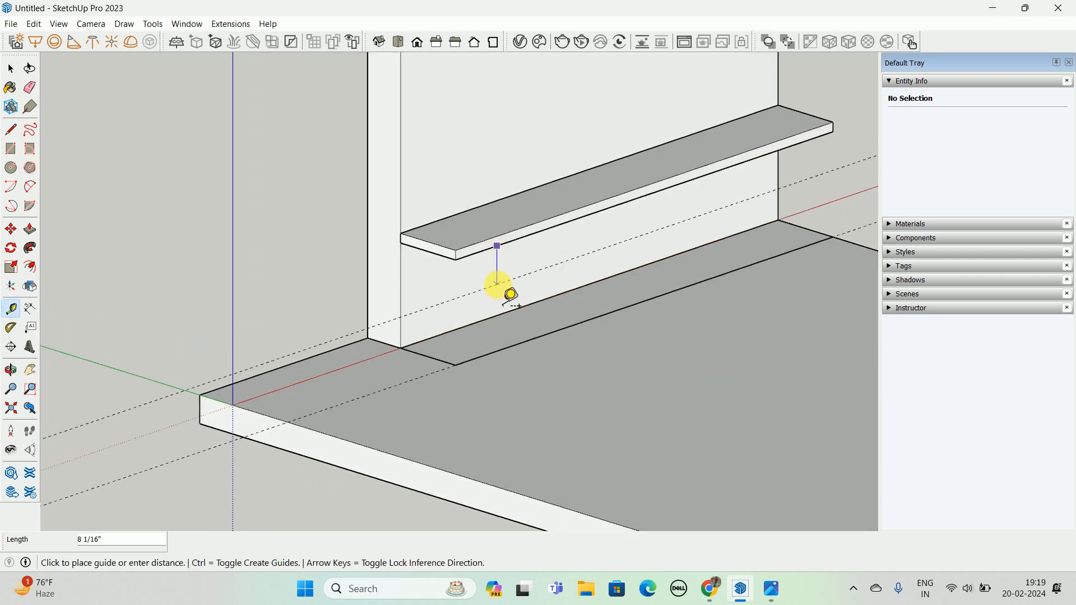
{"action": "left_click", "coordinate": [772, 588]}
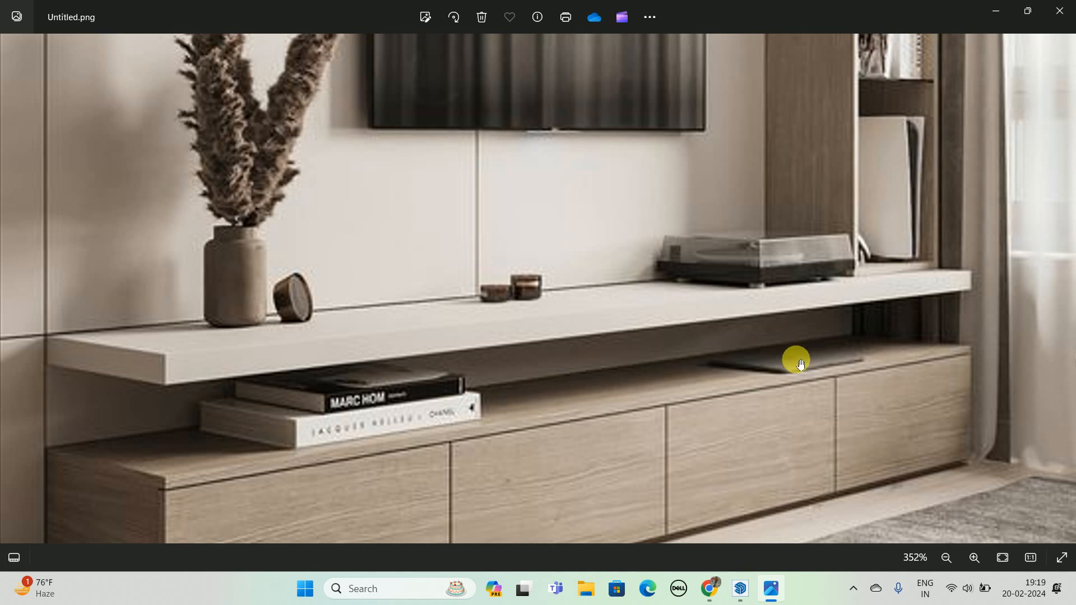
{"action": "left_click", "coordinate": [996, 11]}
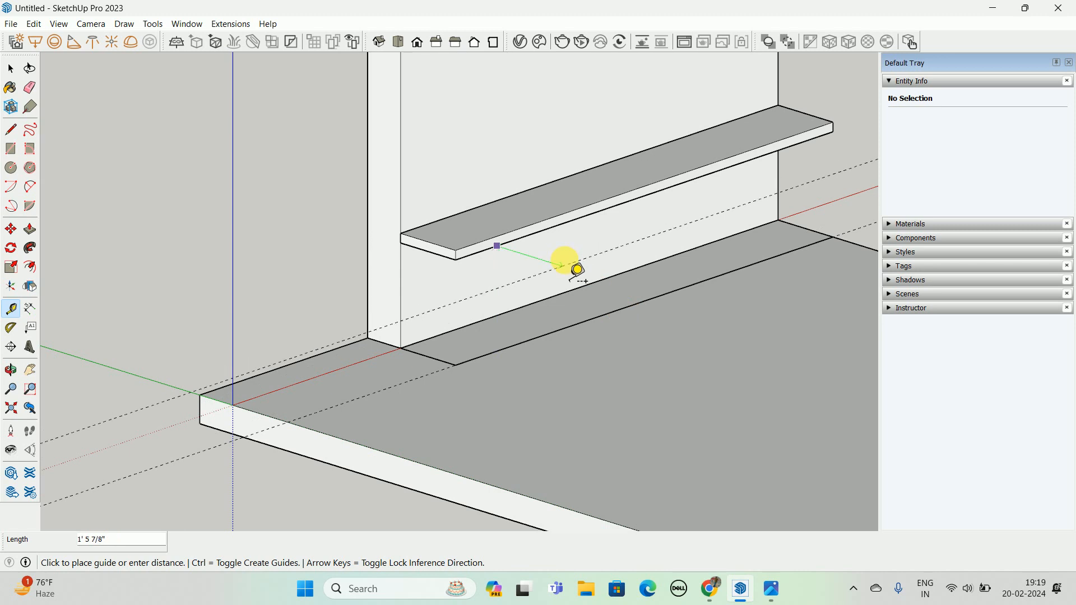
{"action": "key", "text": "Up"}
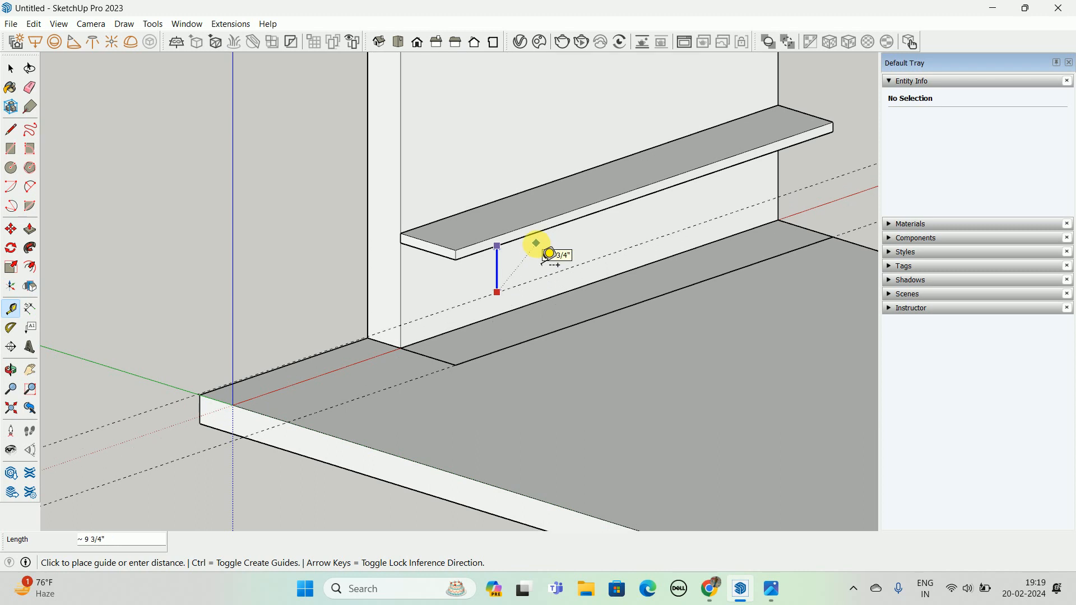
{"action": "type", "text": "6"}
{"action": "key", "text": "Return"}
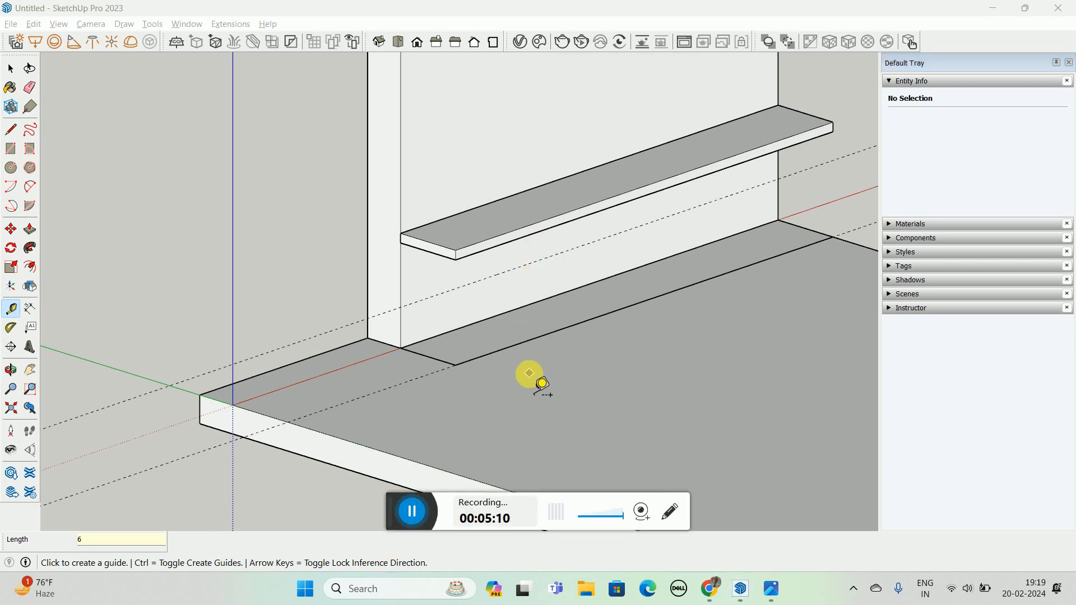
- Extrude the cabinet base rectangle upward to the guide below the shelf, 1' 4" high, and leave the group
{"action": "key", "text": "space"}
{"action": "double_click", "coordinate": [494, 354]}
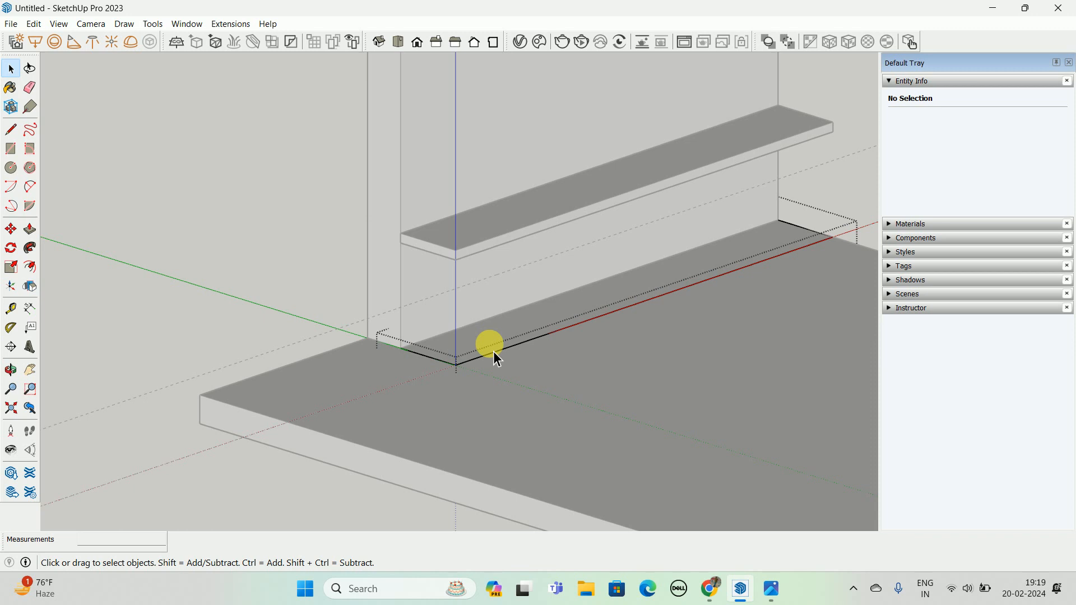
{"action": "key", "text": "p"}
{"action": "left_click", "coordinate": [494, 353]}
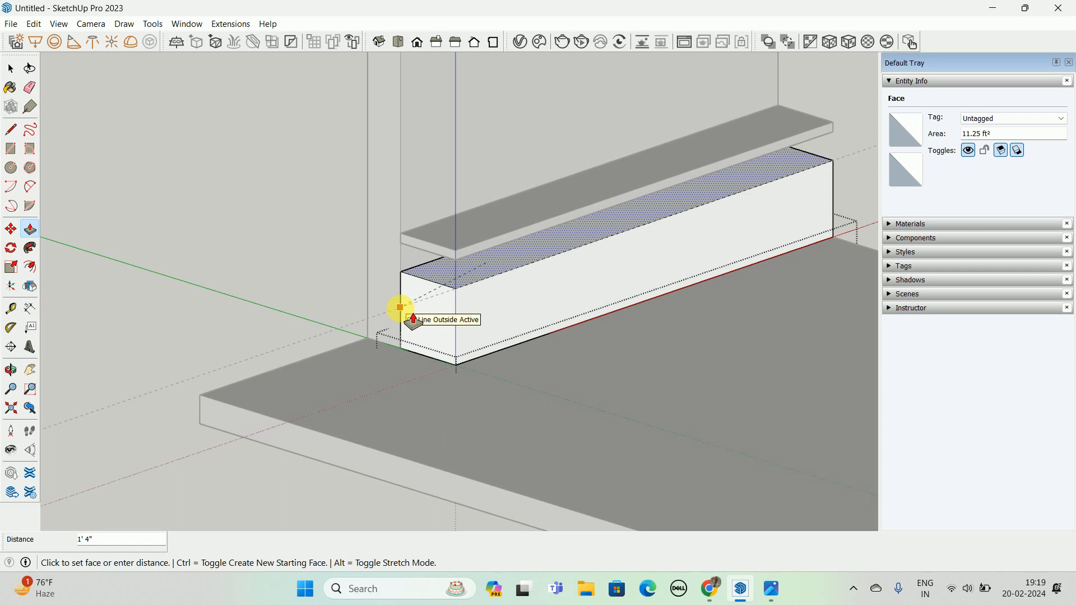
{"action": "left_click", "coordinate": [400, 308]}
{"action": "key", "text": "space"}
{"action": "key", "text": "Escape"}
- Examine the cabinet's top edge, side panel and drawer fronts in the reference image
{"action": "middle_click_drag", "start_coordinate": [636, 291], "coordinate": [547, 277]}
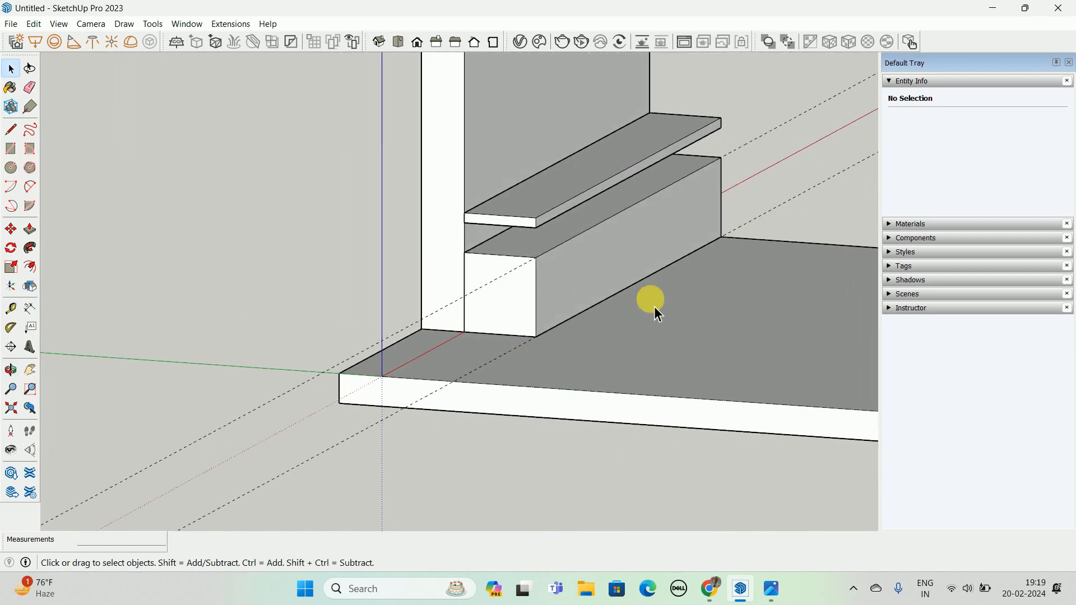
{"action": "left_click", "coordinate": [772, 588]}
{"action": "scroll", "coordinate": [620, 327], "scroll_direction": "down", "scroll_amount": 5}
{"action": "scroll", "coordinate": [476, 464], "scroll_direction": "up", "scroll_amount": 4}
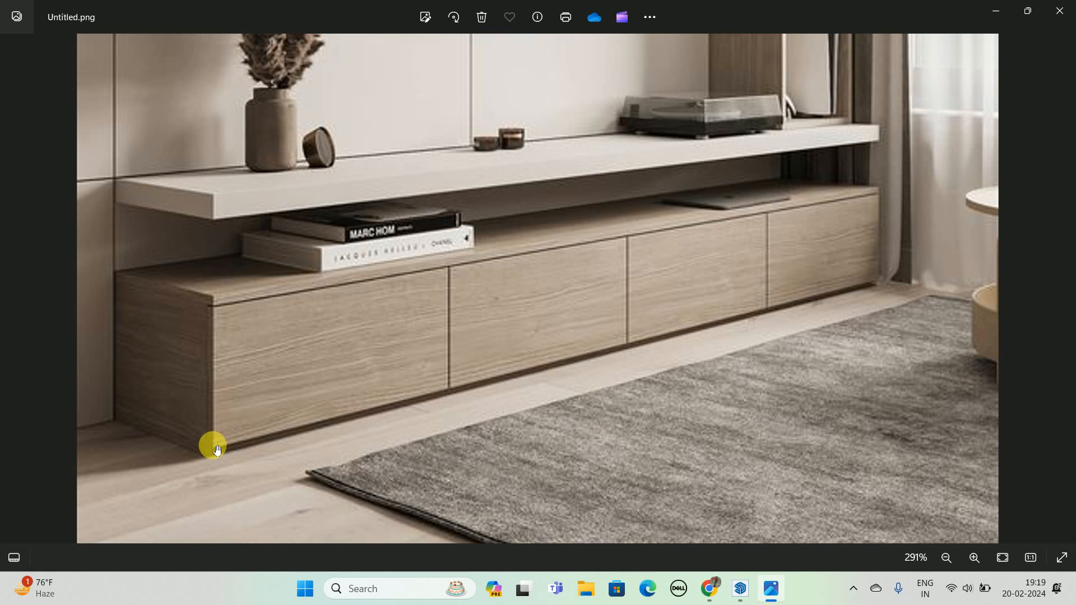
{"action": "left_click", "coordinate": [996, 11]}
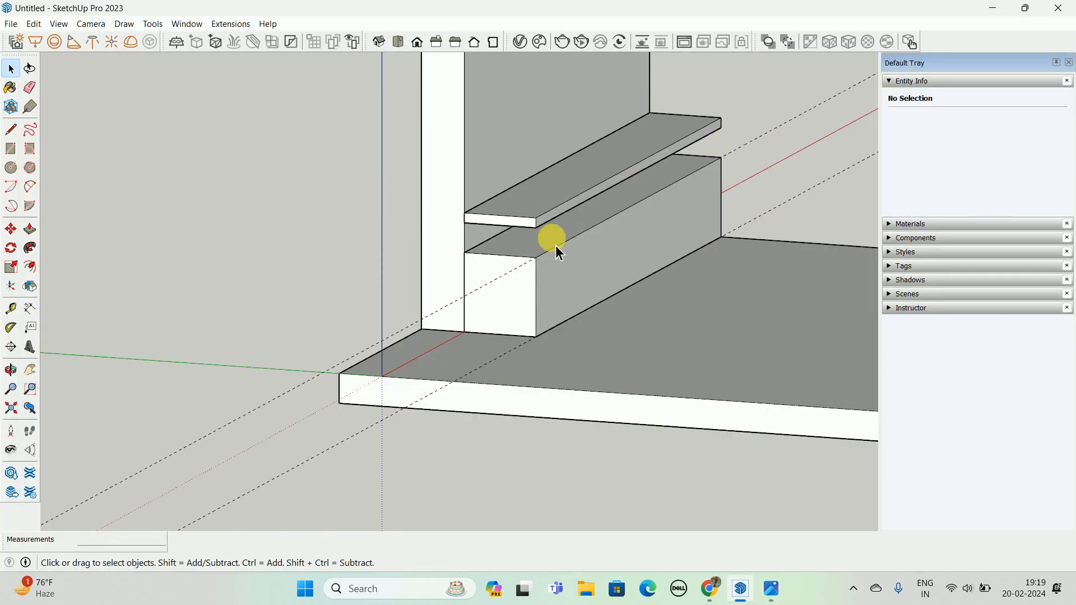
- Open the cabinet group for editing and copy its front top edge 0.75" straight down the front face
{"action": "middle_click_drag", "start_coordinate": [571, 270], "coordinate": [582, 271]}
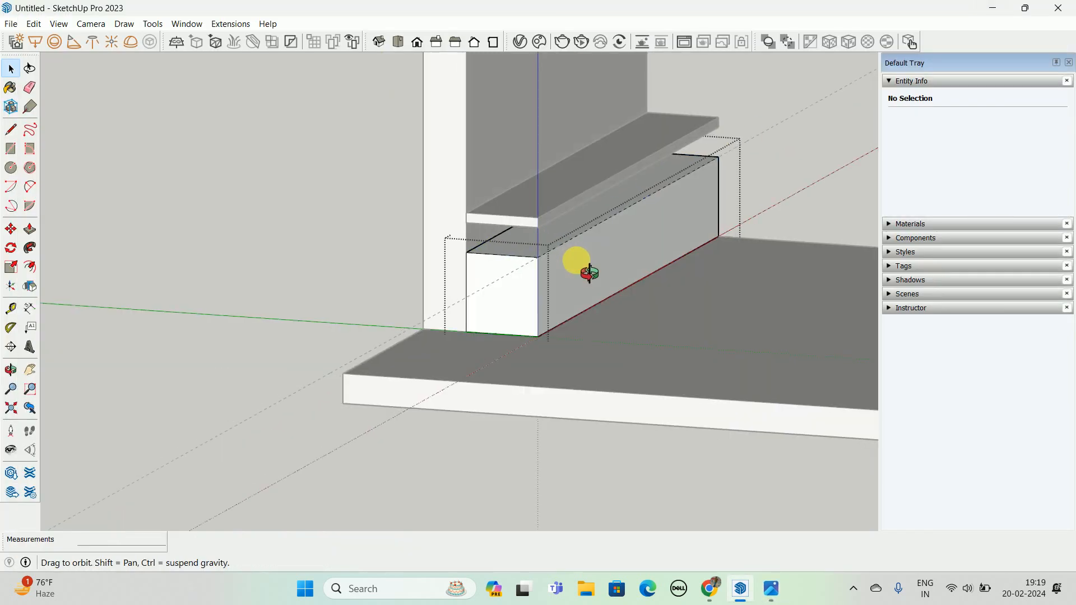
{"action": "scroll", "coordinate": [508, 254], "scroll_direction": "up", "scroll_amount": 5}
{"action": "scroll", "coordinate": [500, 250], "scroll_direction": "up", "scroll_amount": 1}
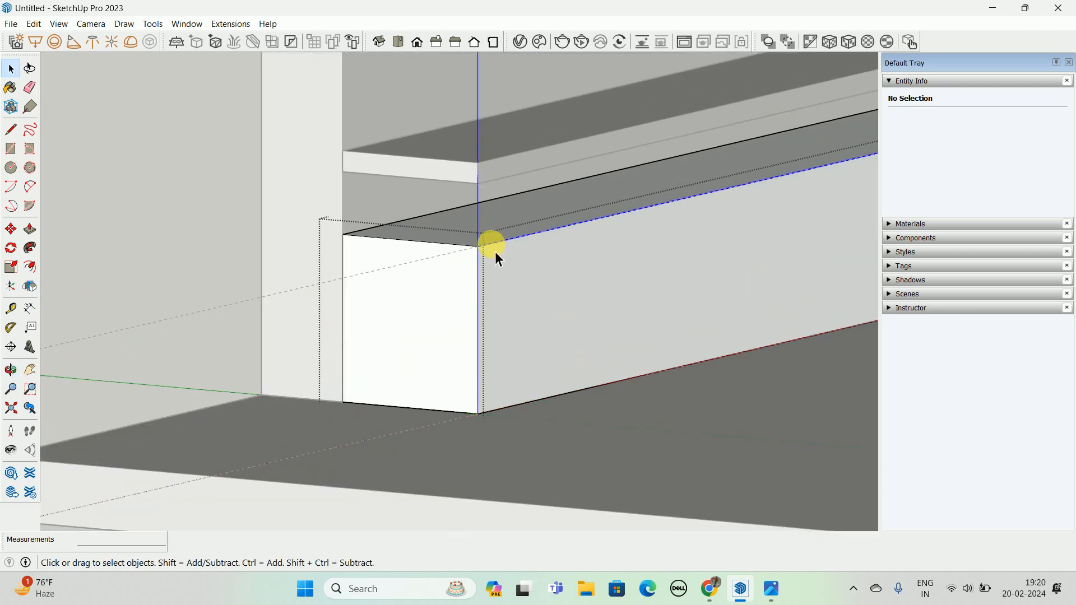
{"action": "left_click", "coordinate": [488, 250]}
{"action": "key", "text": "m"}
{"action": "left_click", "coordinate": [493, 264]}
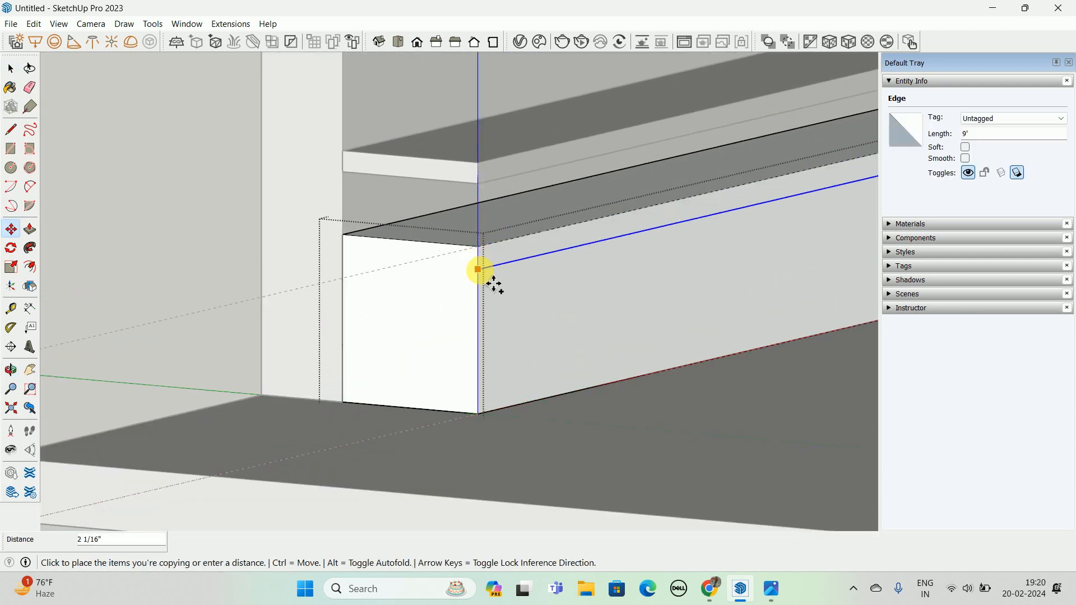
{"action": "key", "text": "space"}
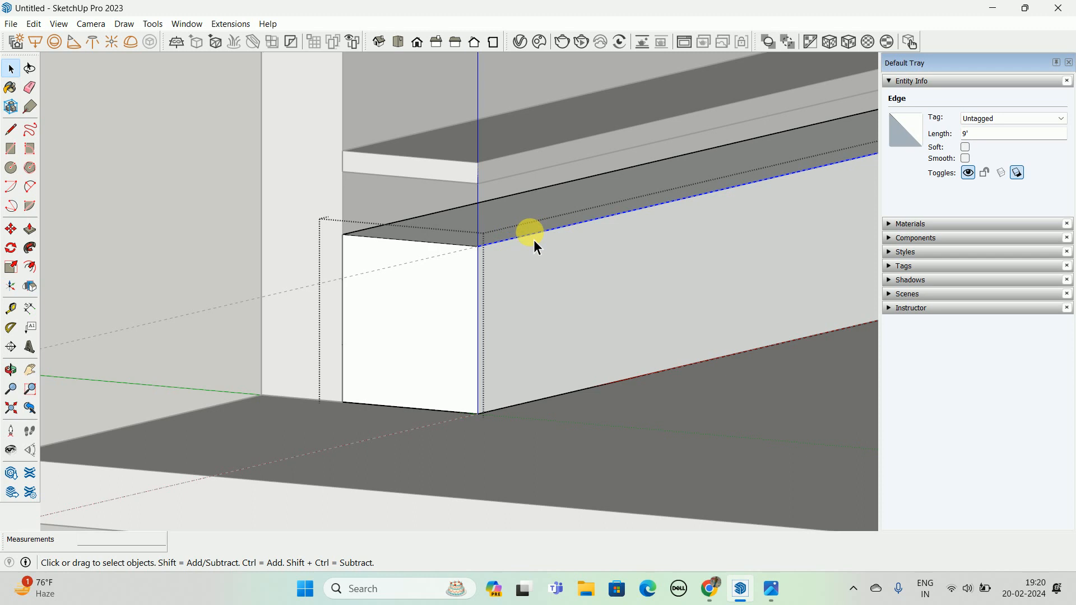
{"action": "key", "text": "m"}
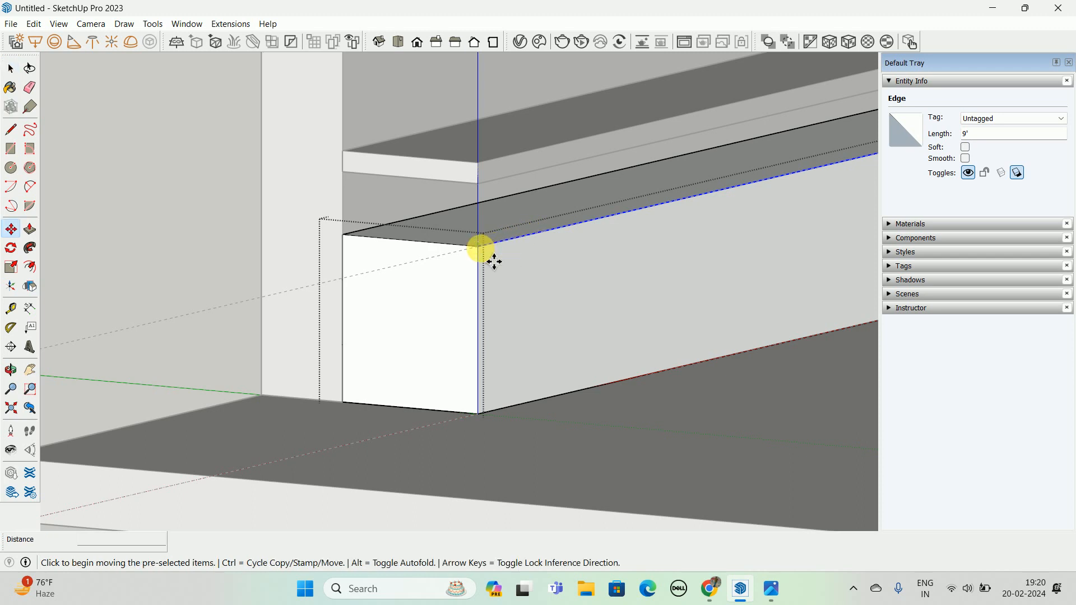
{"action": "left_click", "coordinate": [494, 261]}
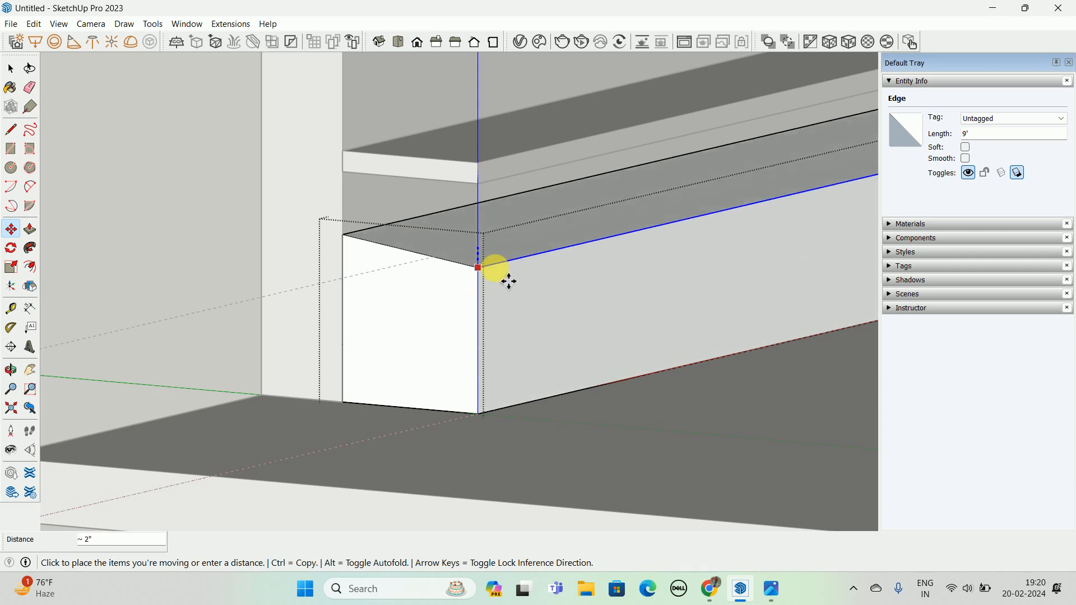
{"action": "key", "text": "ctrl"}
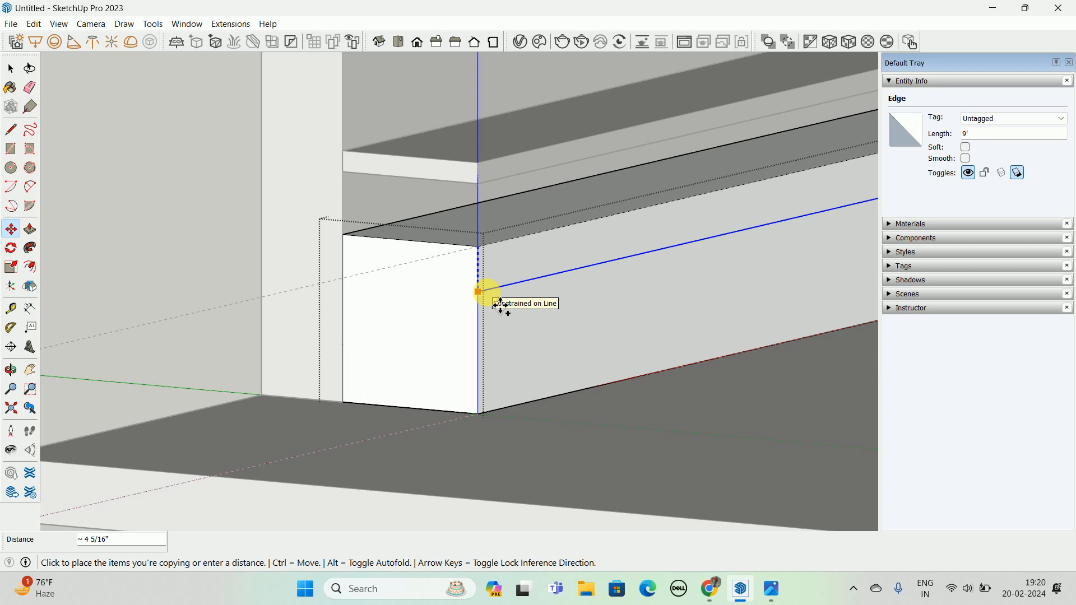
{"action": "type", "text": ".75"}
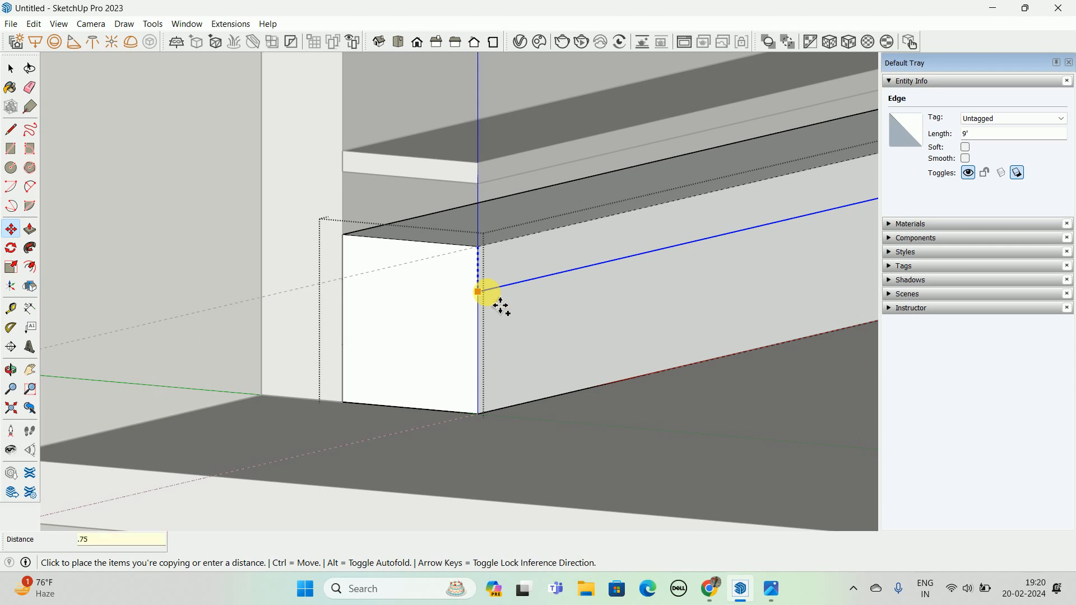
{"action": "key", "text": "Return"}
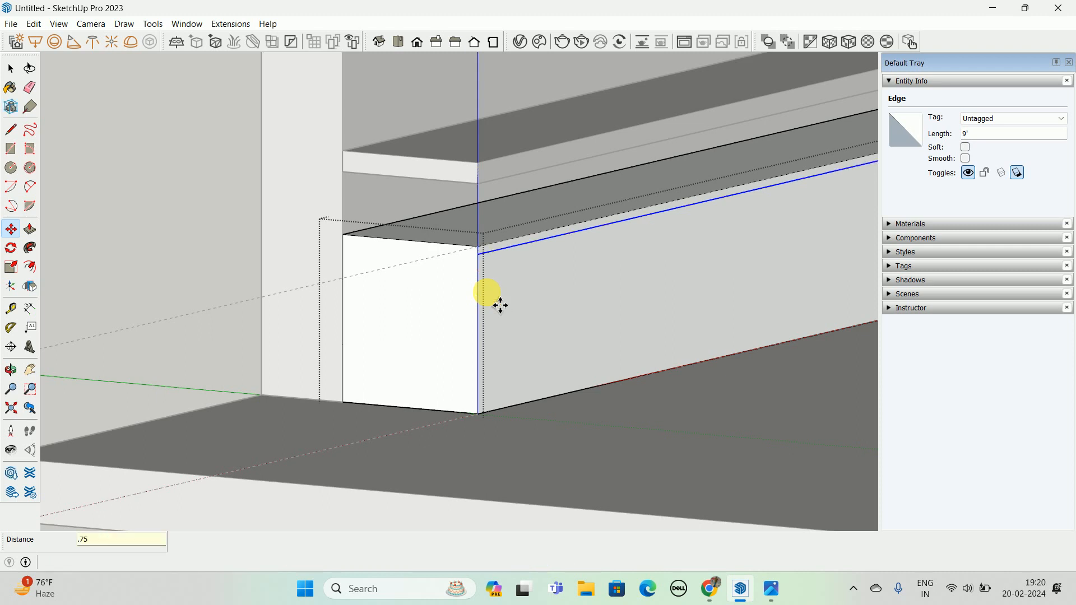
{"action": "key", "text": "space"}
- Push the cabinet's large front face below the thin top strip 1.5" inward
{"action": "key", "text": "p"}
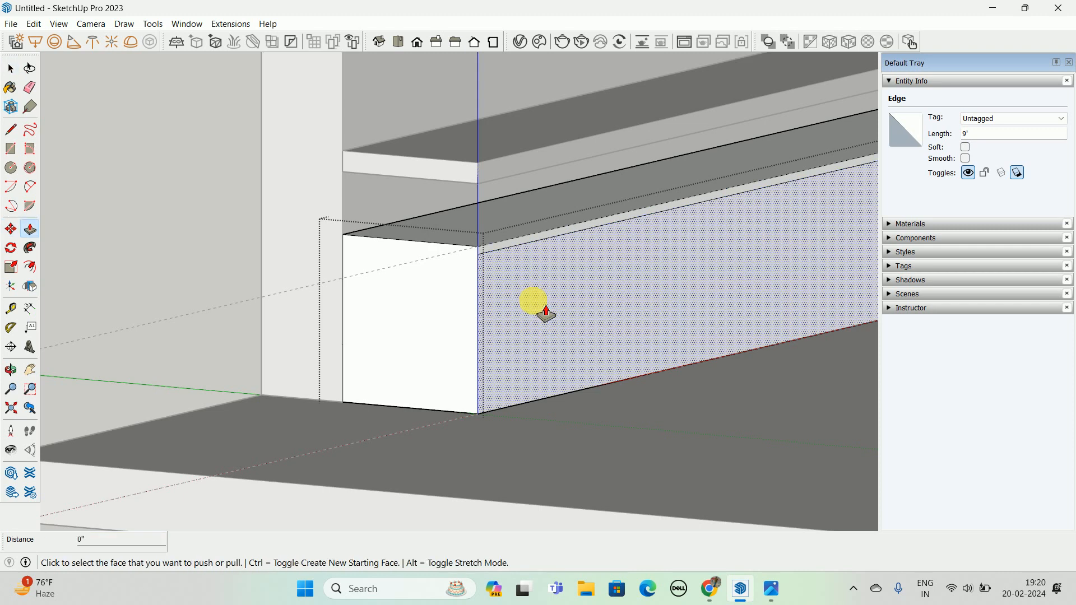
{"action": "left_click", "coordinate": [620, 320]}
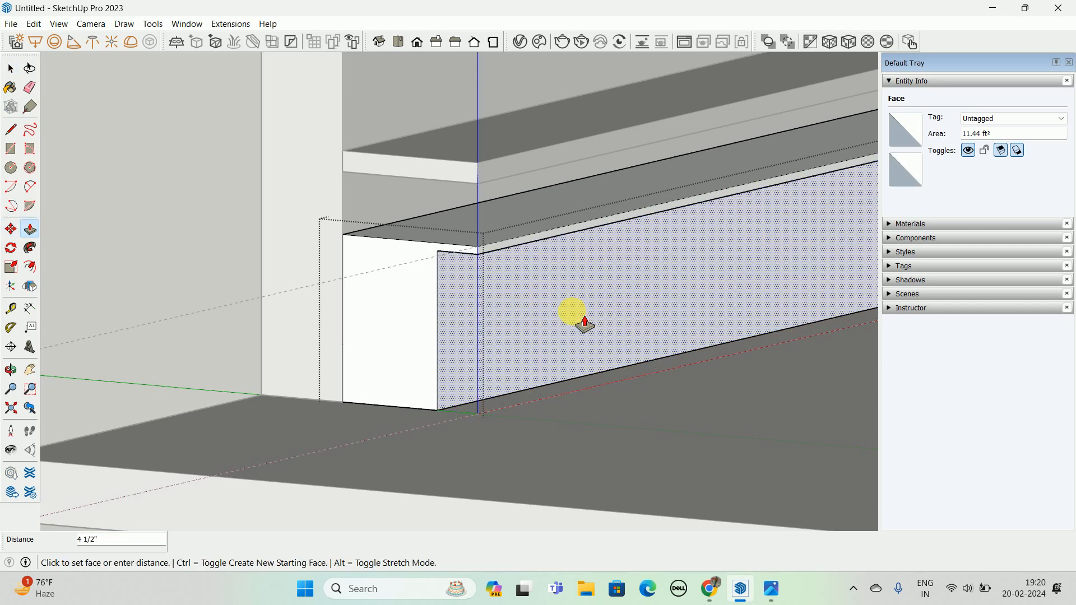
{"action": "type", "text": "1.5"}
{"action": "key", "text": "Return"}
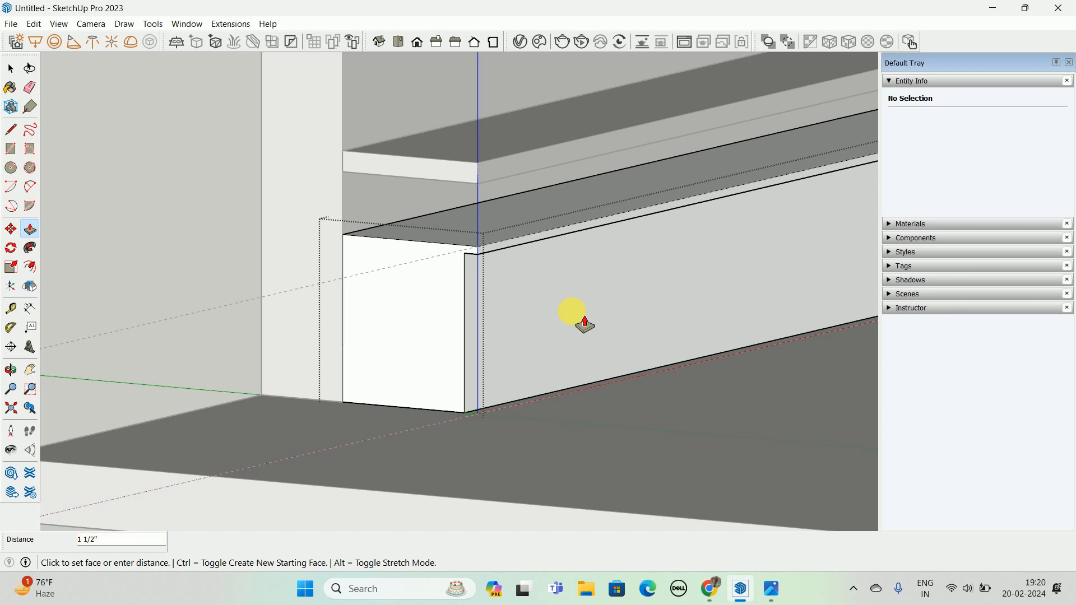
{"action": "scroll", "coordinate": [555, 281], "scroll_direction": "up", "scroll_amount": 2}
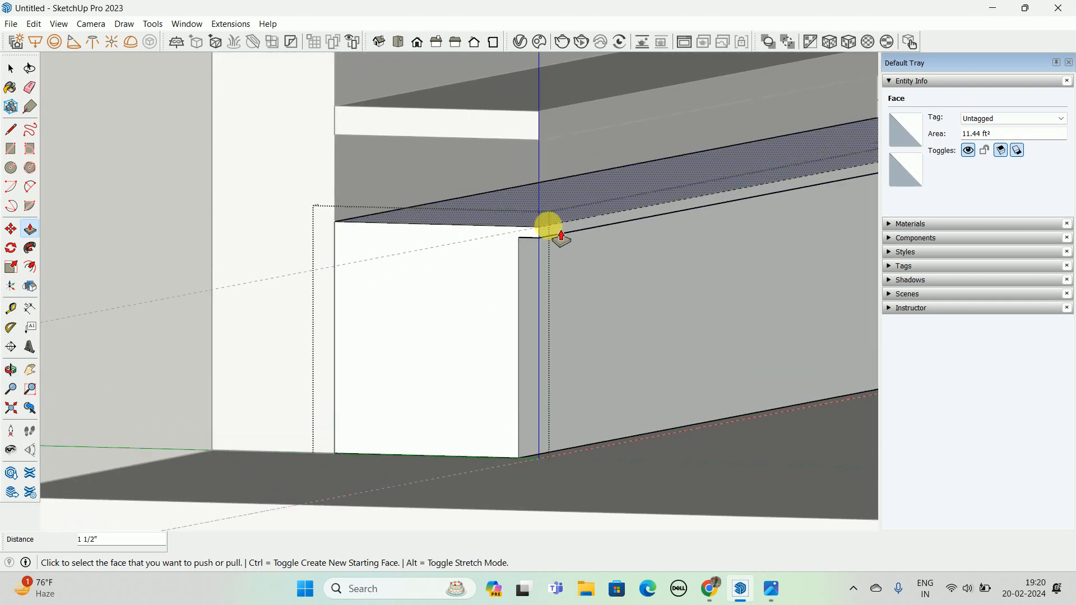
- Push the thin strip along the cabinet top's front edge 0.75" inward and leave the group
{"action": "left_click", "coordinate": [549, 226]}
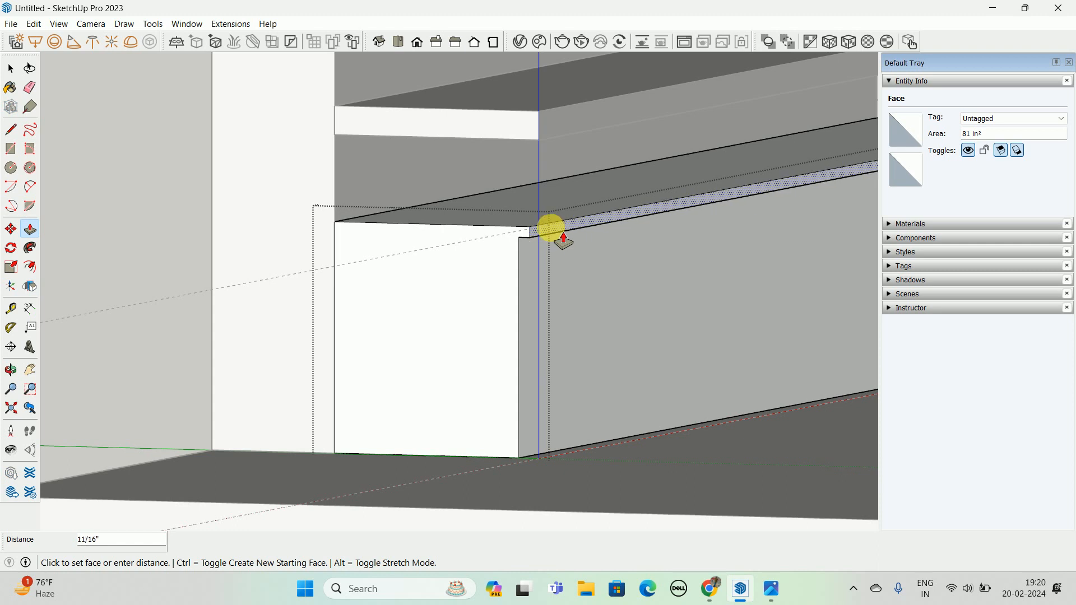
{"action": "key", "text": "Return"}
{"action": "scroll", "coordinate": [561, 274], "scroll_direction": "down", "scroll_amount": 2}
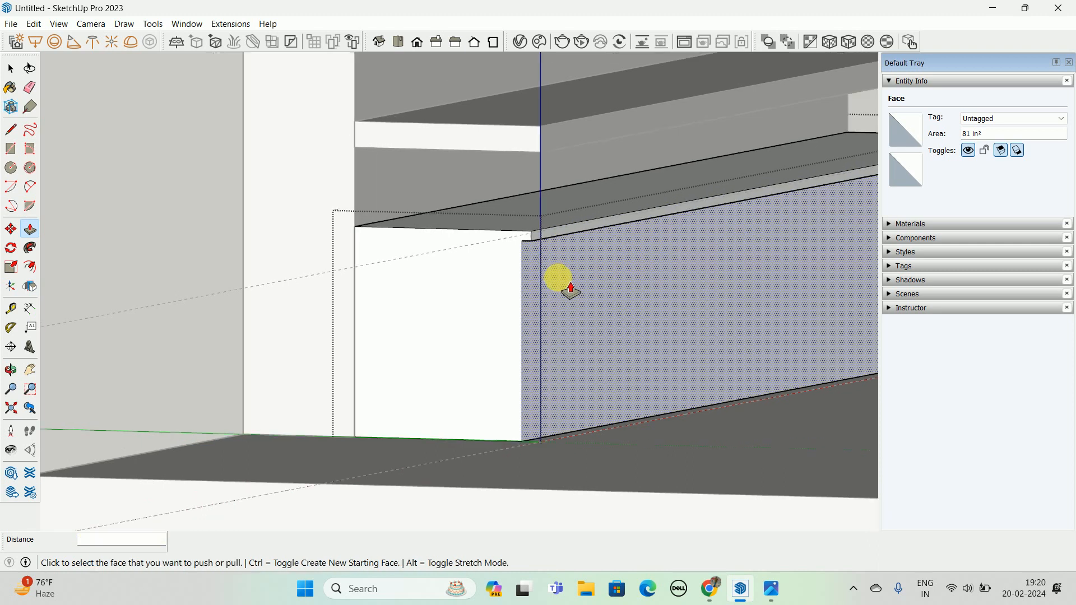
{"action": "middle_click_drag", "start_coordinate": [599, 280], "coordinate": [682, 250]}
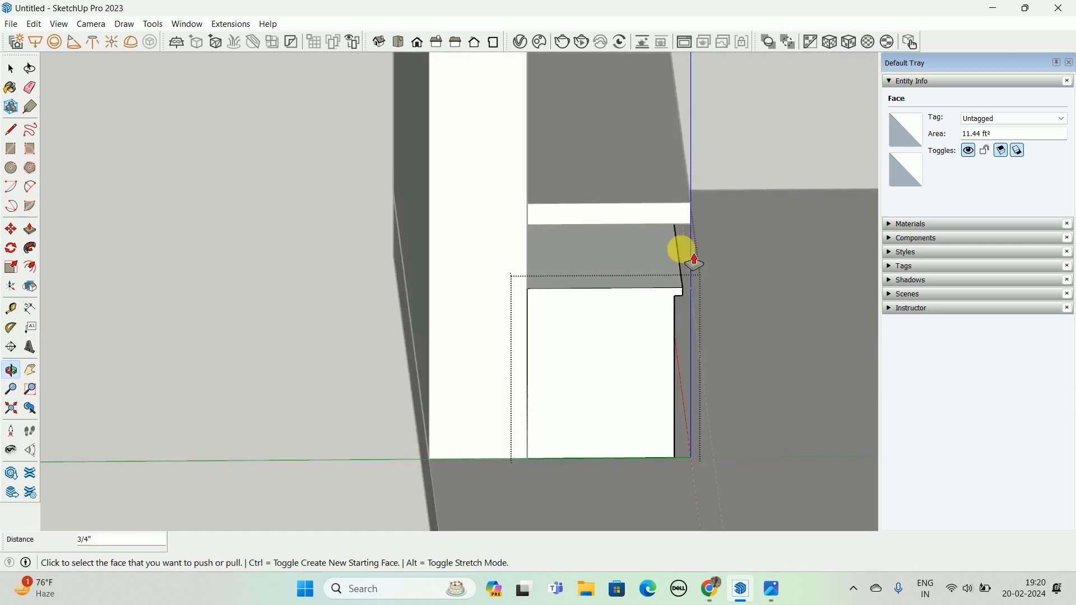
{"action": "middle_click_drag", "start_coordinate": [673, 312], "coordinate": [517, 281]}
{"action": "key", "text": "space"}
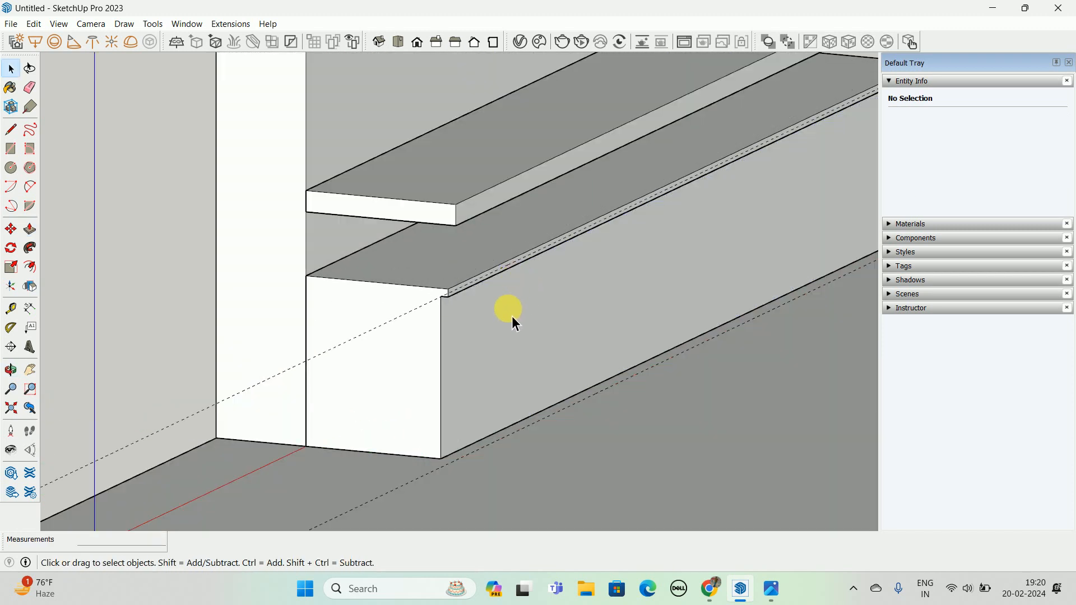
{"action": "middle_click_drag", "start_coordinate": [490, 378], "coordinate": [392, 354]}
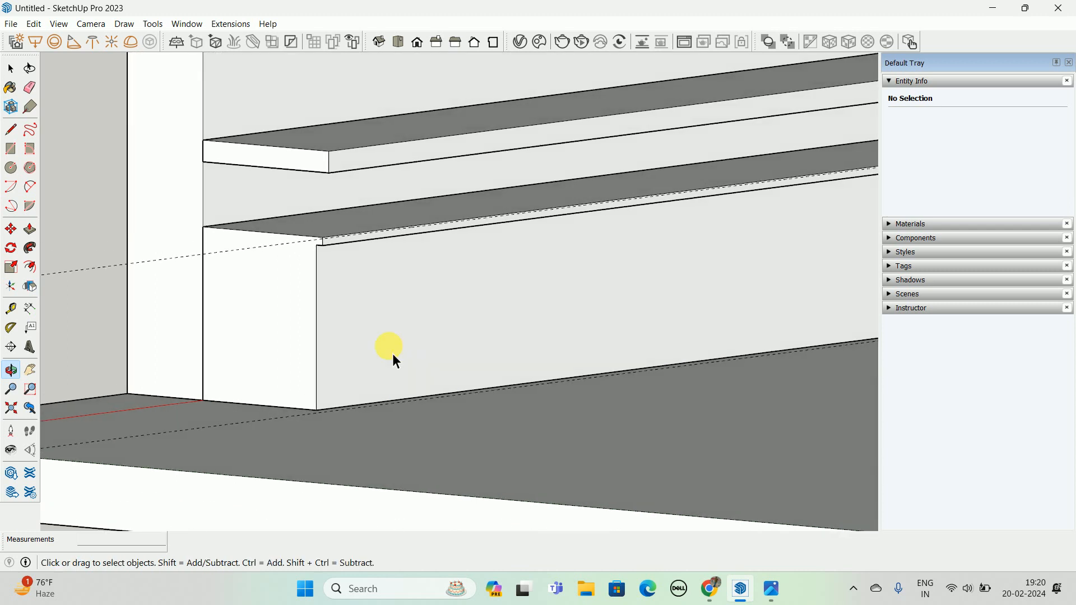
- Delete all guides and compare the cabinet's top overhang with the reference image
{"action": "left_click", "coordinate": [33, 23]}
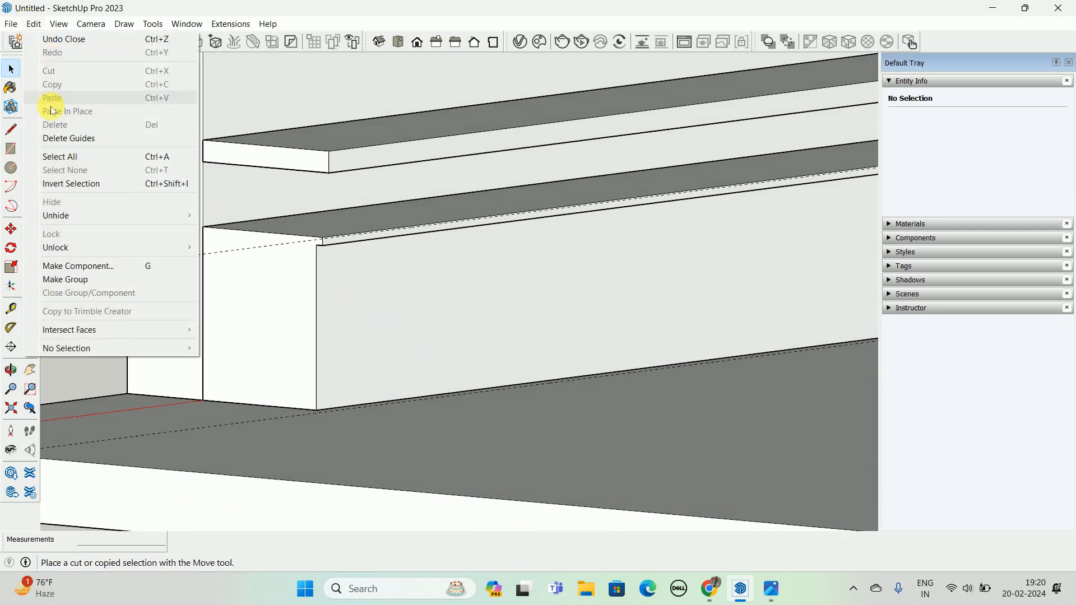
{"action": "left_click", "coordinate": [61, 139]}
{"action": "mouse_move", "coordinate": [443, 212]}
{"action": "middle_mouse_down"}
{"action": "mouse_move", "coordinate": [452, 204]}
{"action": "mouse_move", "coordinate": [385, 239]}
{"action": "mouse_move", "coordinate": [432, 230]}
{"action": "middle_mouse_up"}
{"action": "left_click", "coordinate": [772, 589]}
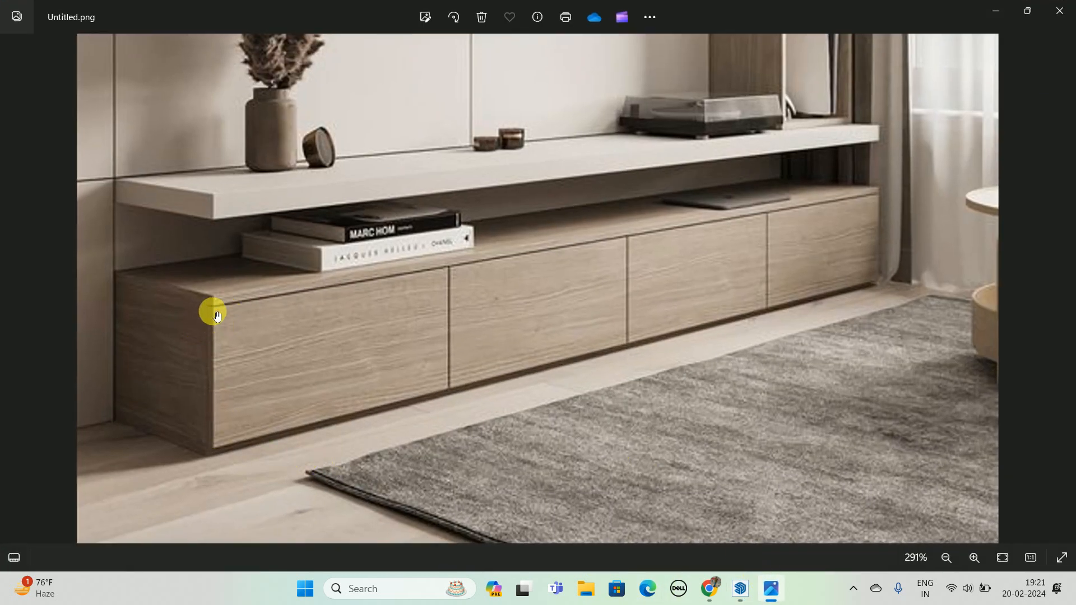
{"action": "left_click", "coordinate": [1006, 10]}
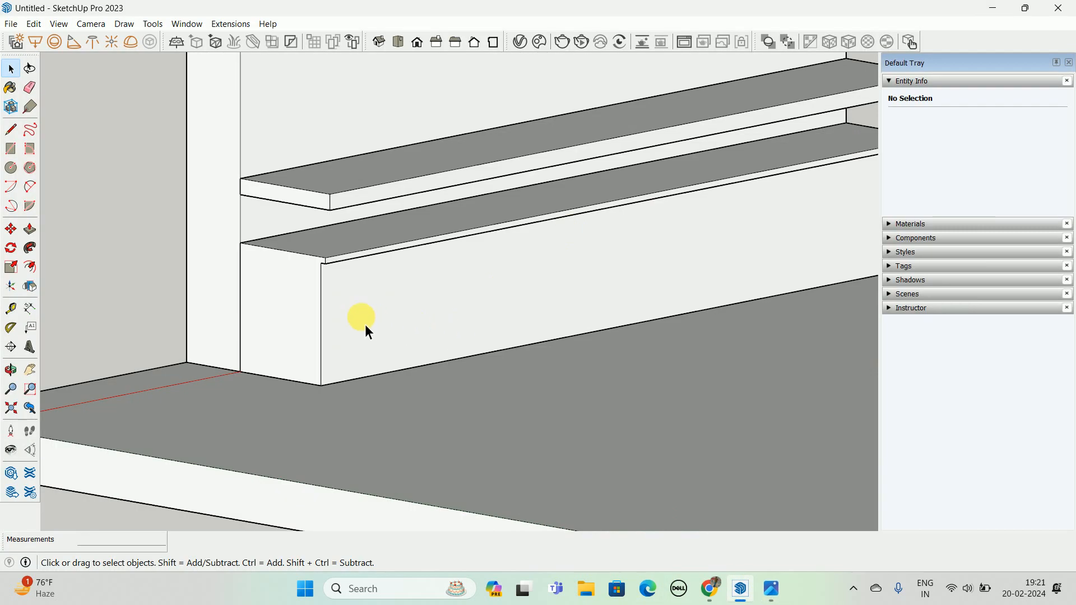
- Open the cabinet group for editing and enable Hide Rest Of Model for component editing
{"action": "mouse_move", "coordinate": [365, 325]}
{"action": "middle_mouse_down"}
{"action": "mouse_move", "coordinate": [538, 240]}
{"action": "mouse_move", "coordinate": [335, 281]}
{"action": "middle_mouse_up"}
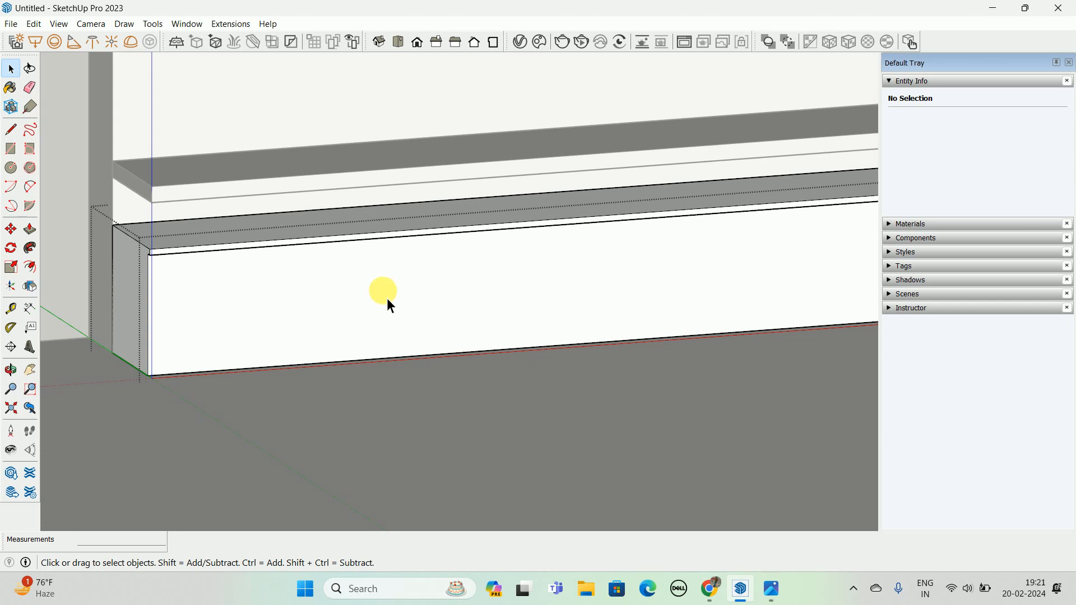
{"action": "scroll", "coordinate": [388, 302], "scroll_direction": "down", "scroll_amount": 2}
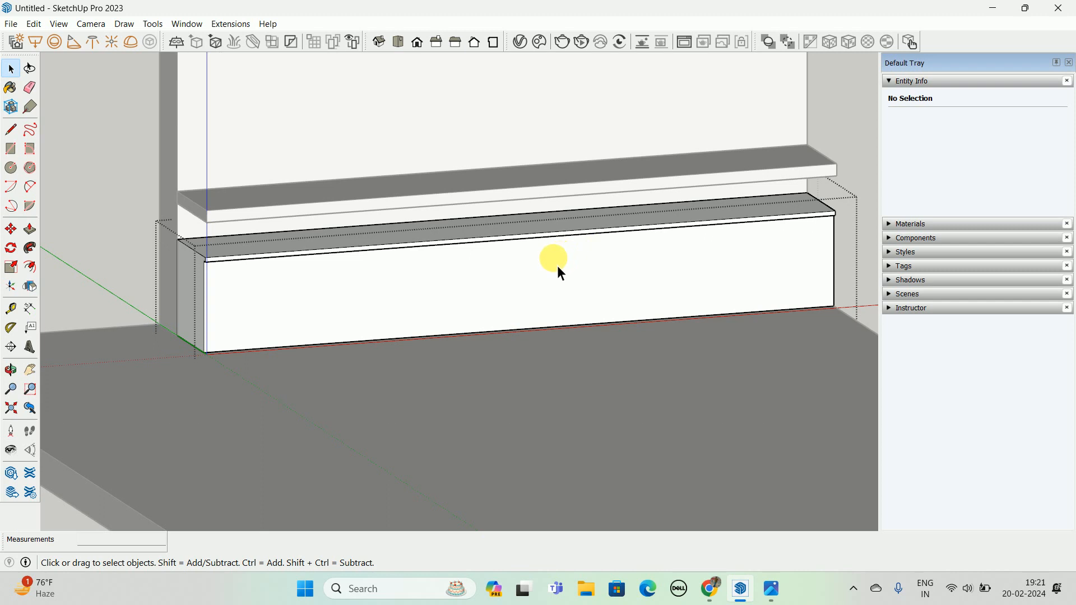
{"action": "left_click", "coordinate": [58, 25]}
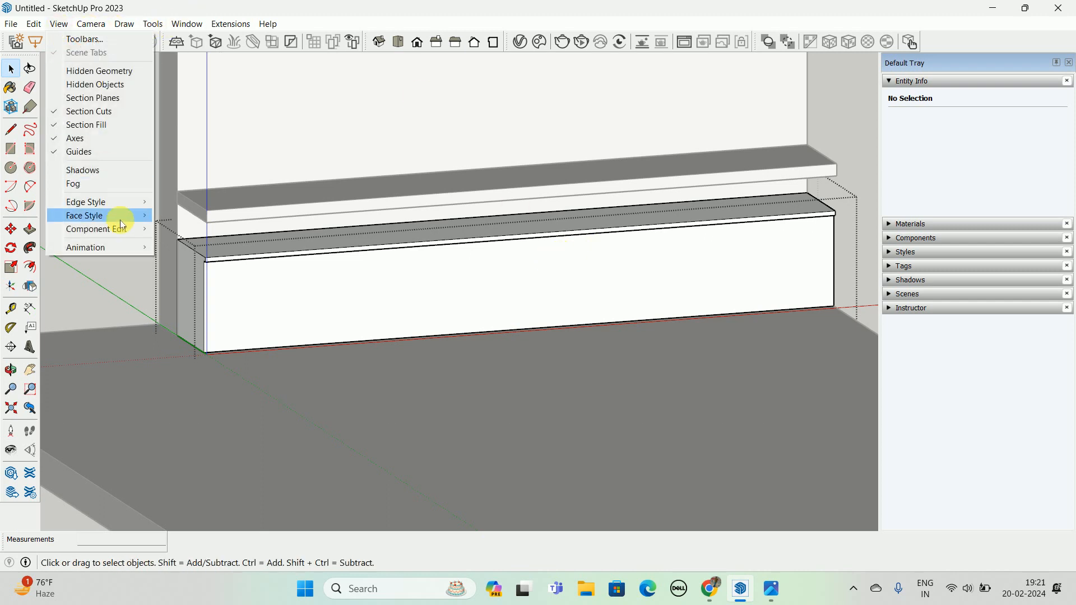
{"action": "mouse_move", "coordinate": [106, 230]}
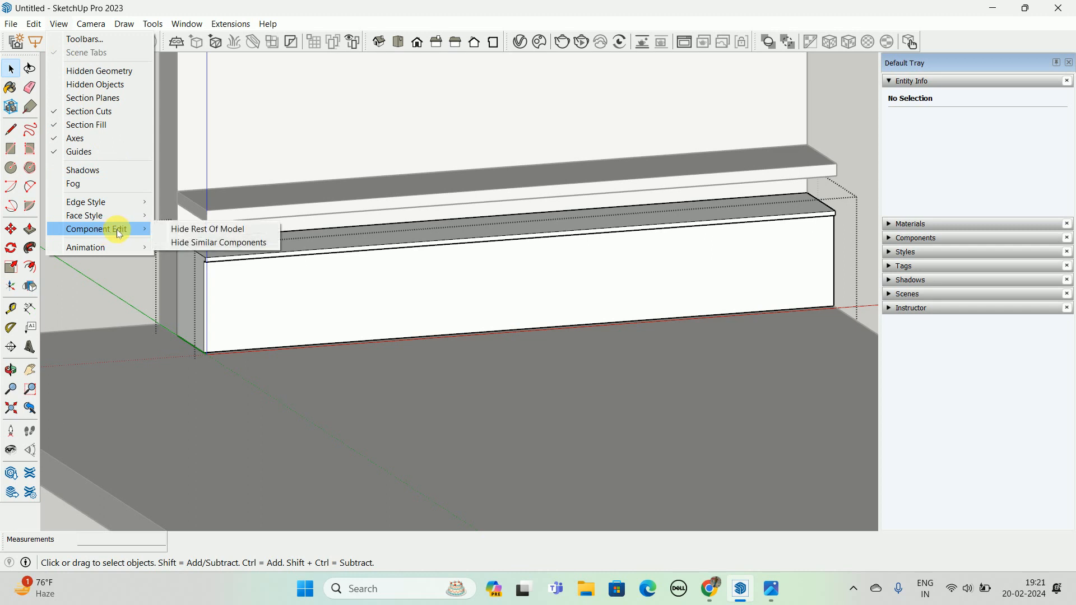
{"action": "left_click", "coordinate": [250, 231]}
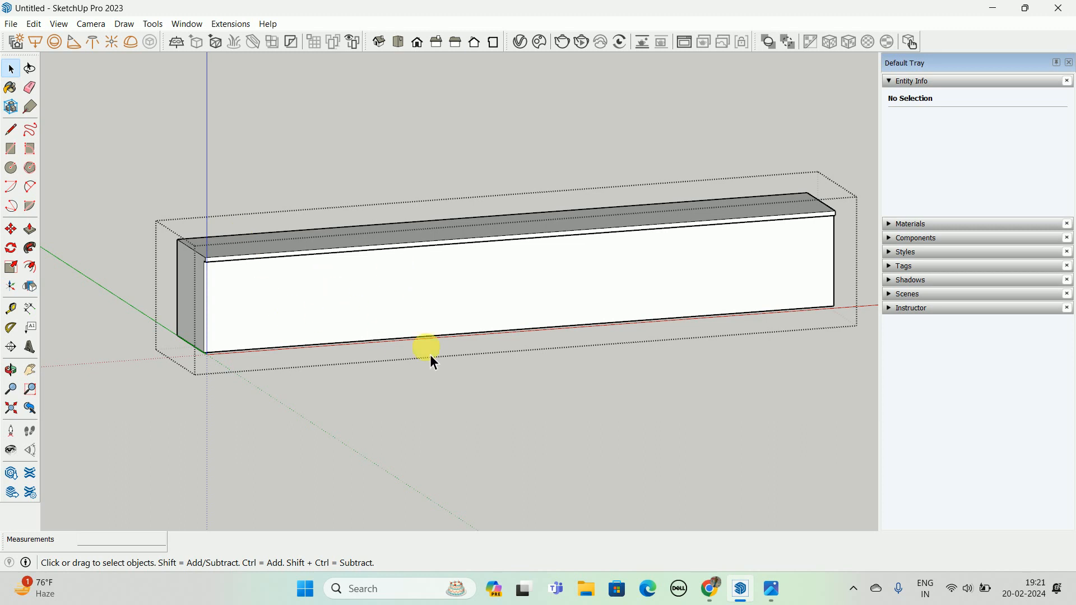
- Check the isolated editing view on the floating shelf's group and return to editing the cabinet group
{"action": "left_click", "coordinate": [813, 385]}
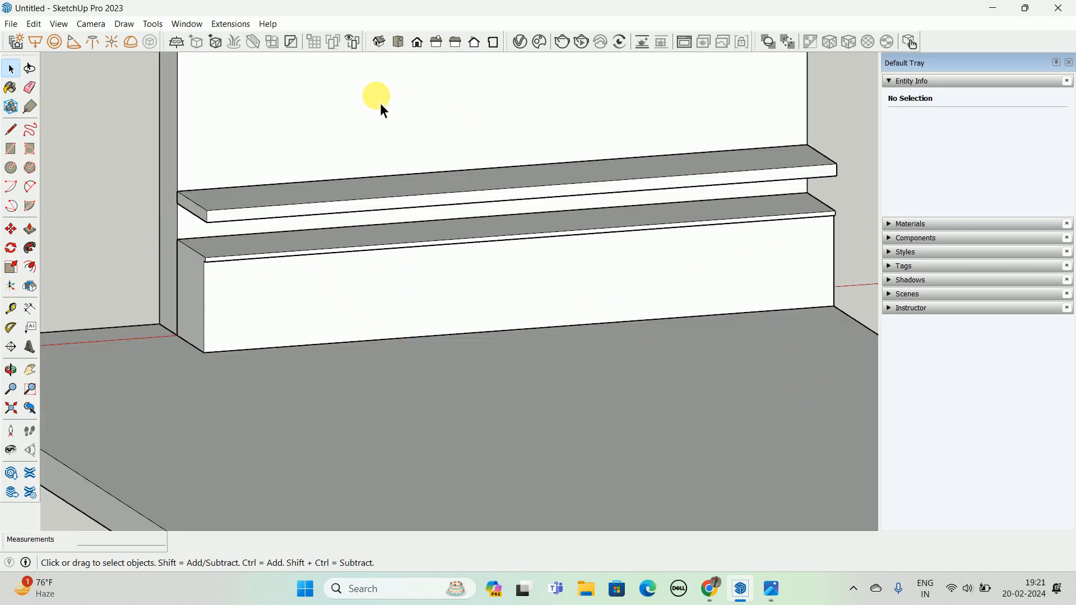
{"action": "double_click", "coordinate": [314, 203]}
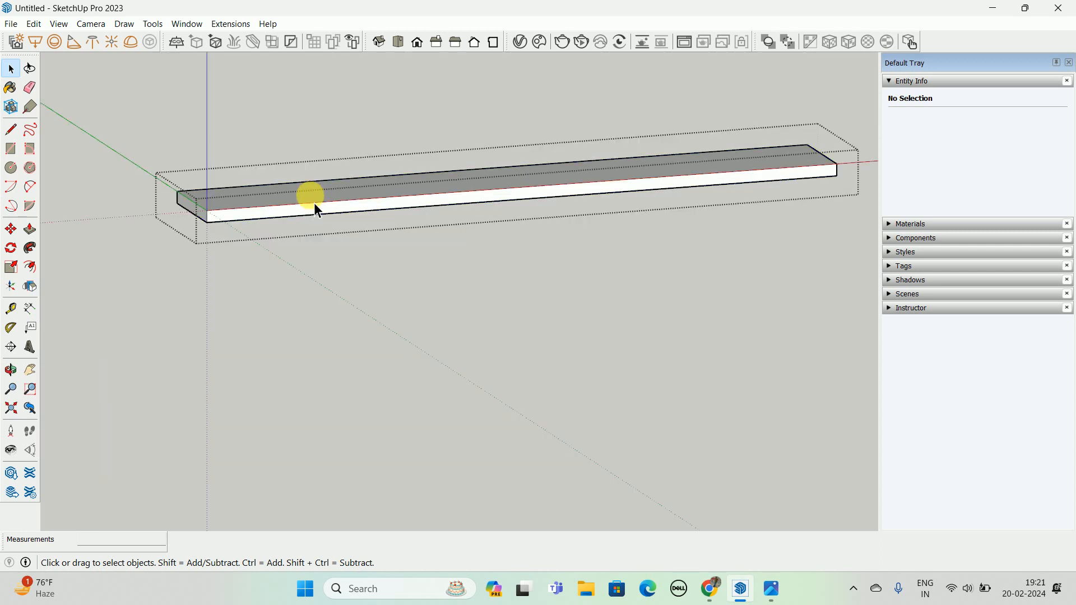
{"action": "left_click", "coordinate": [310, 312]}
{"action": "double_click", "coordinate": [310, 311]}
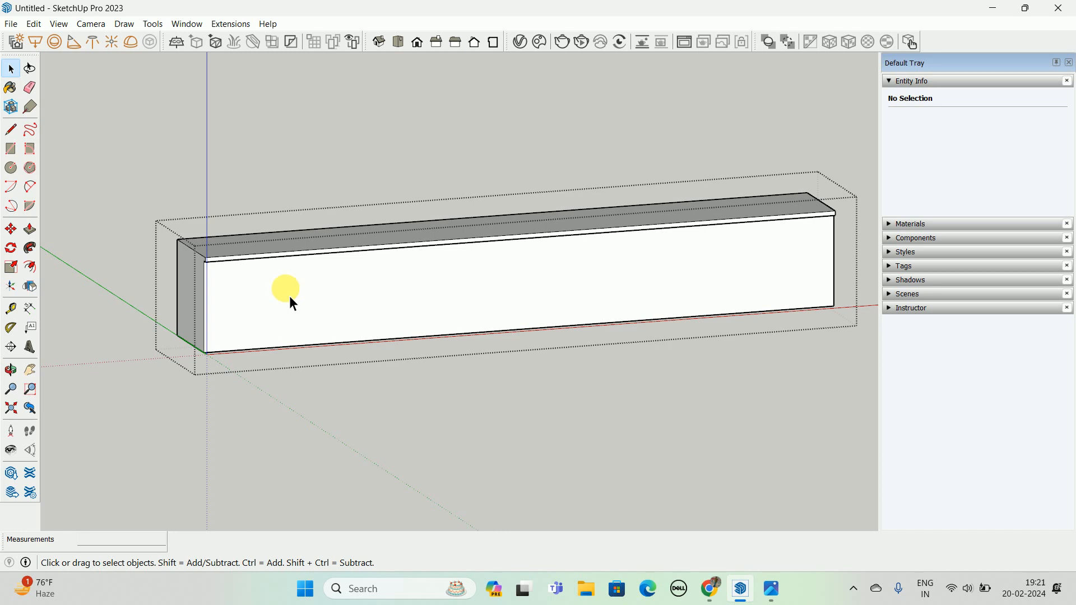
- Turn Hide Rest Of Model off and back on while editing the cabinet group
{"action": "left_click", "coordinate": [59, 23]}
{"action": "mouse_move", "coordinate": [120, 229]}
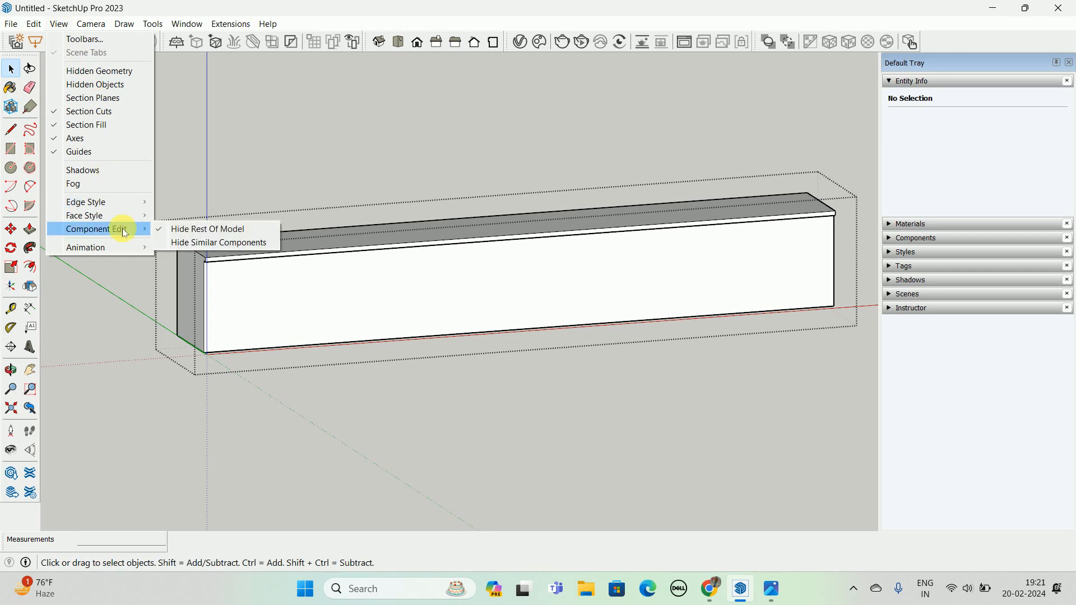
{"action": "left_click", "coordinate": [199, 230]}
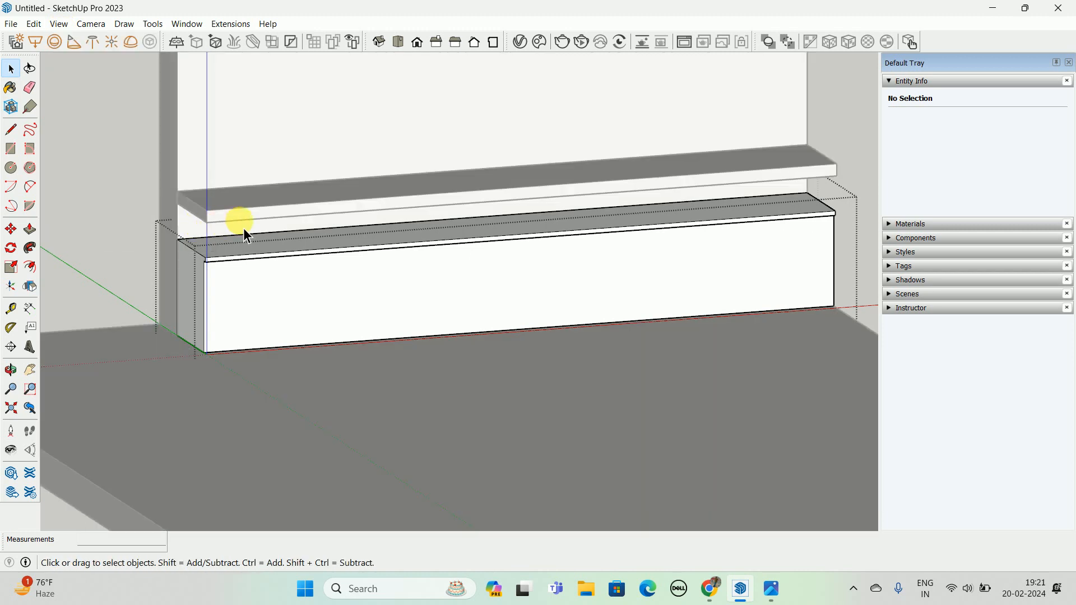
{"action": "left_click", "coordinate": [59, 23]}
{"action": "mouse_move", "coordinate": [120, 229]}
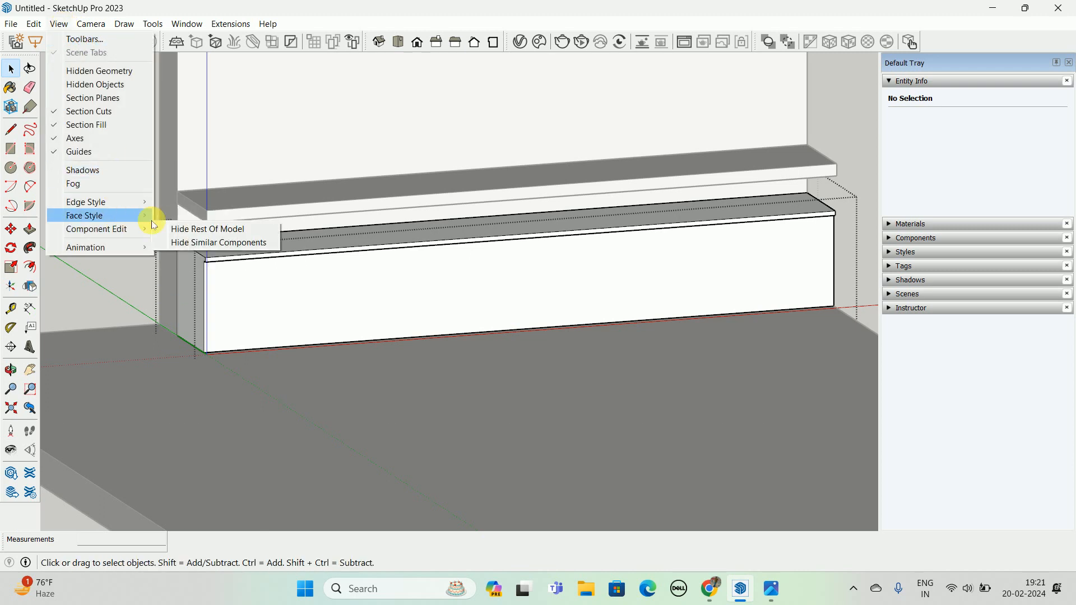
{"action": "left_click", "coordinate": [194, 231]}
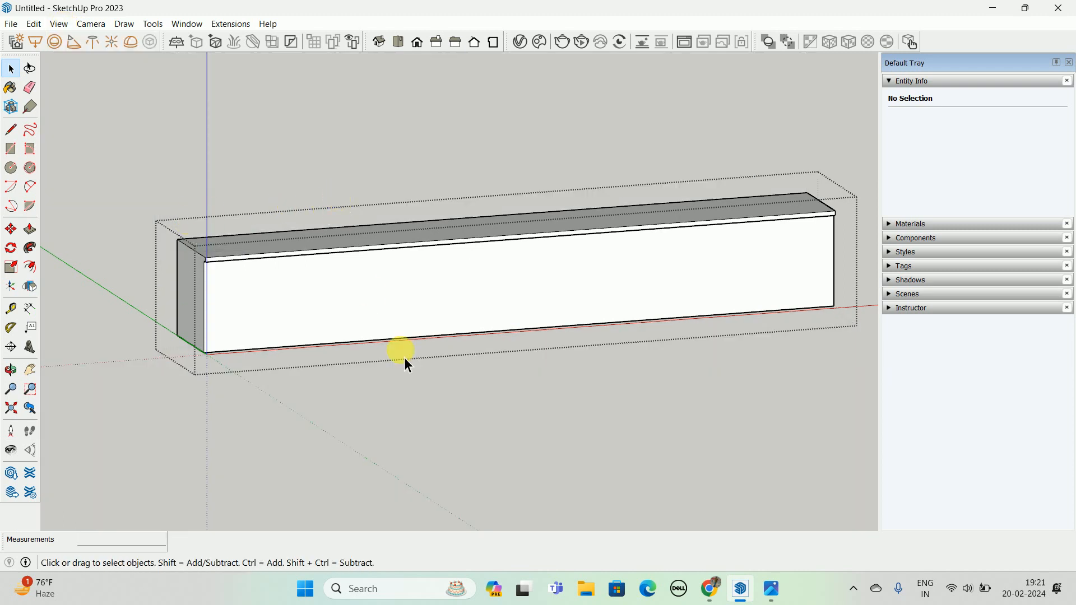
- Examine the base below the drawer fronts in the reference image and the matching front bottom corner of the cabinet model
{"action": "left_click", "coordinate": [772, 588]}
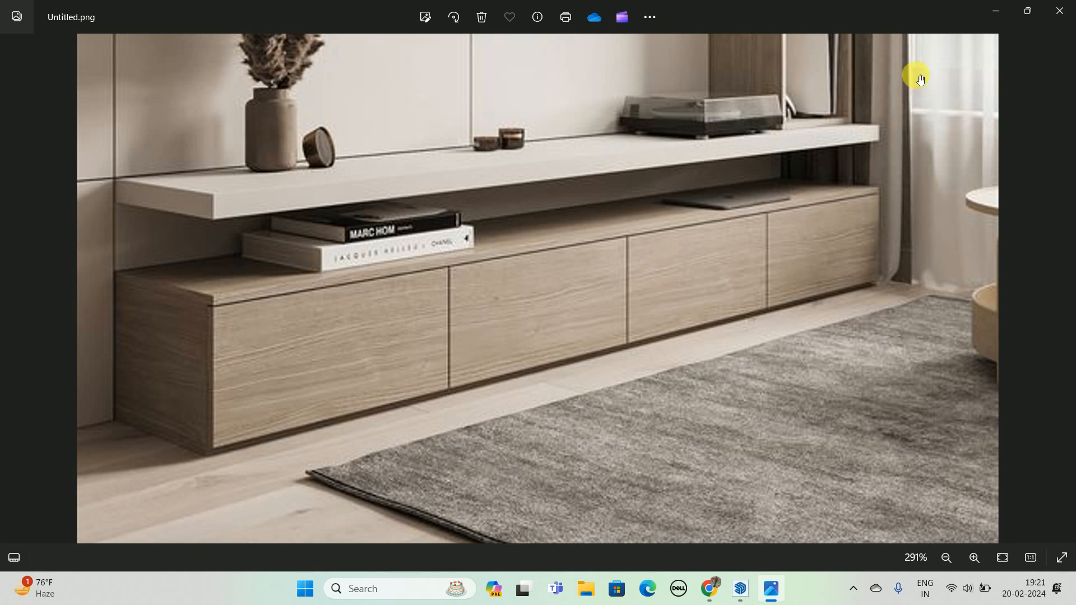
{"action": "left_click", "coordinate": [1001, 6]}
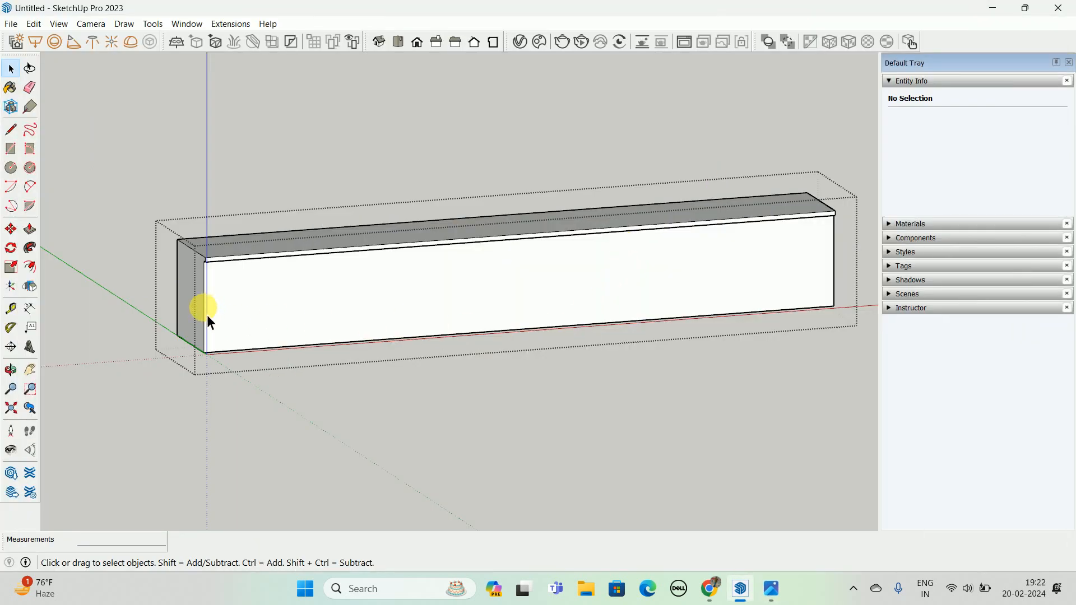
{"action": "middle_click_drag", "start_coordinate": [210, 323], "coordinate": [281, 305]}
{"action": "scroll", "coordinate": [221, 375], "scroll_direction": "up", "scroll_amount": 2}
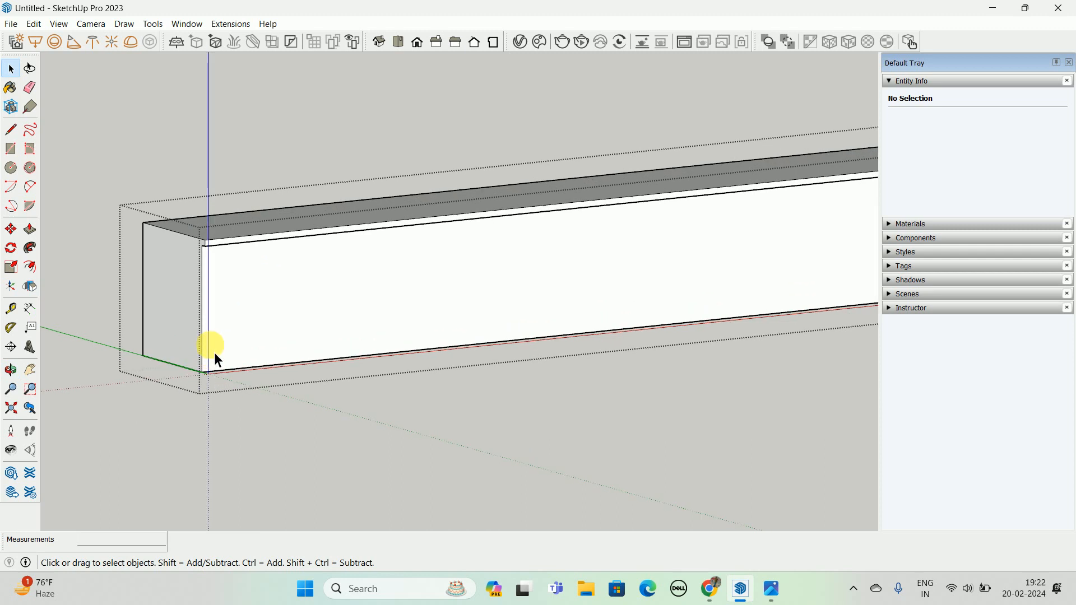
{"action": "middle_click_drag", "start_coordinate": [219, 362], "coordinate": [276, 327]}
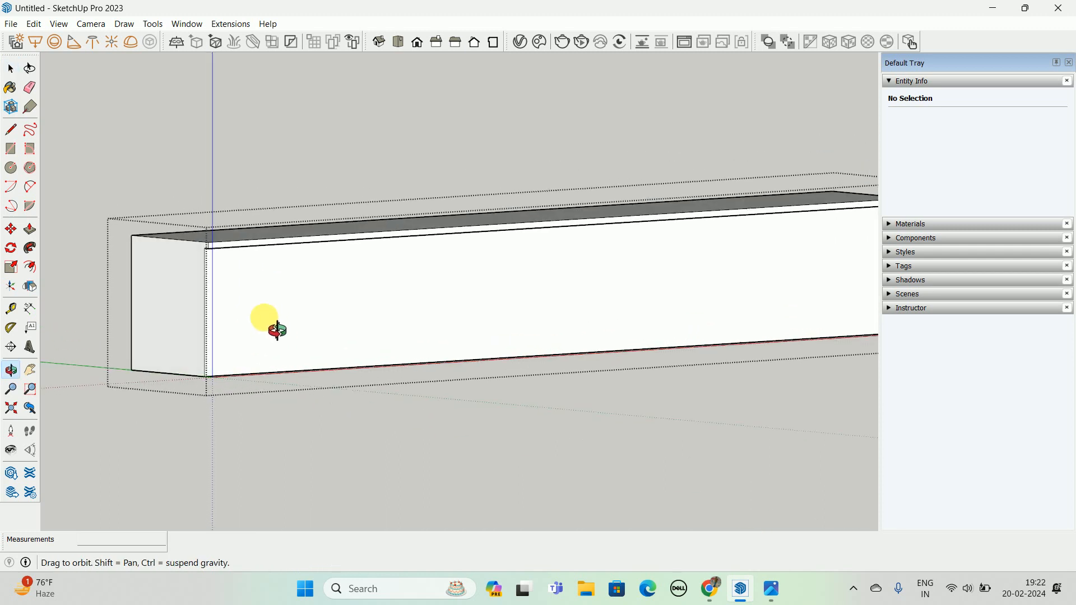
{"action": "scroll", "coordinate": [212, 377], "scroll_direction": "up", "scroll_amount": 2}
{"action": "middle_click_drag", "start_coordinate": [212, 378], "coordinate": [289, 413]}
{"action": "left_click", "coordinate": [779, 593]}
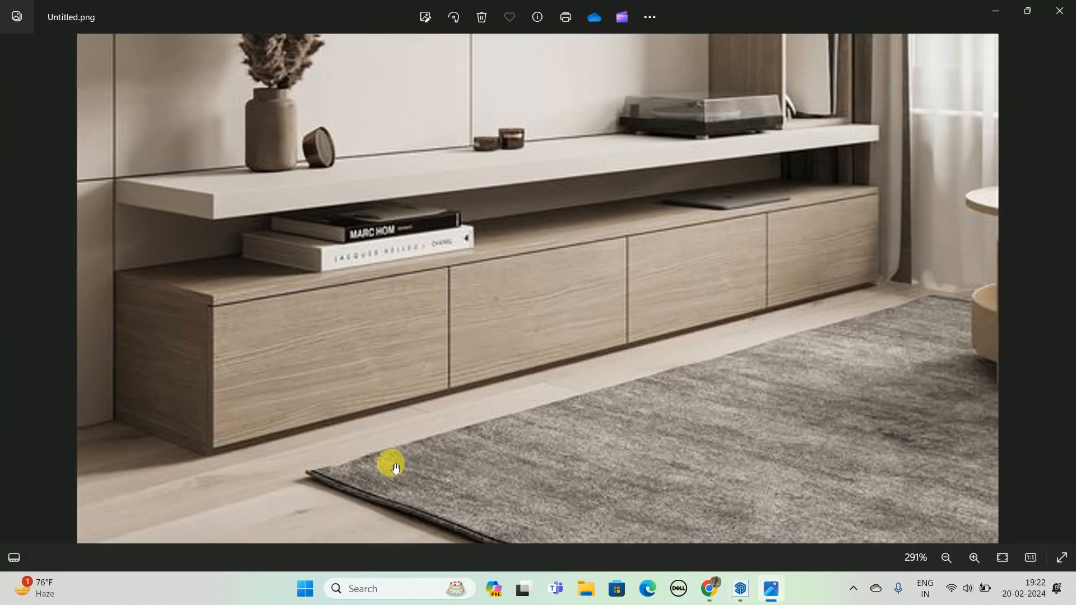
{"action": "left_click", "coordinate": [993, 5]}
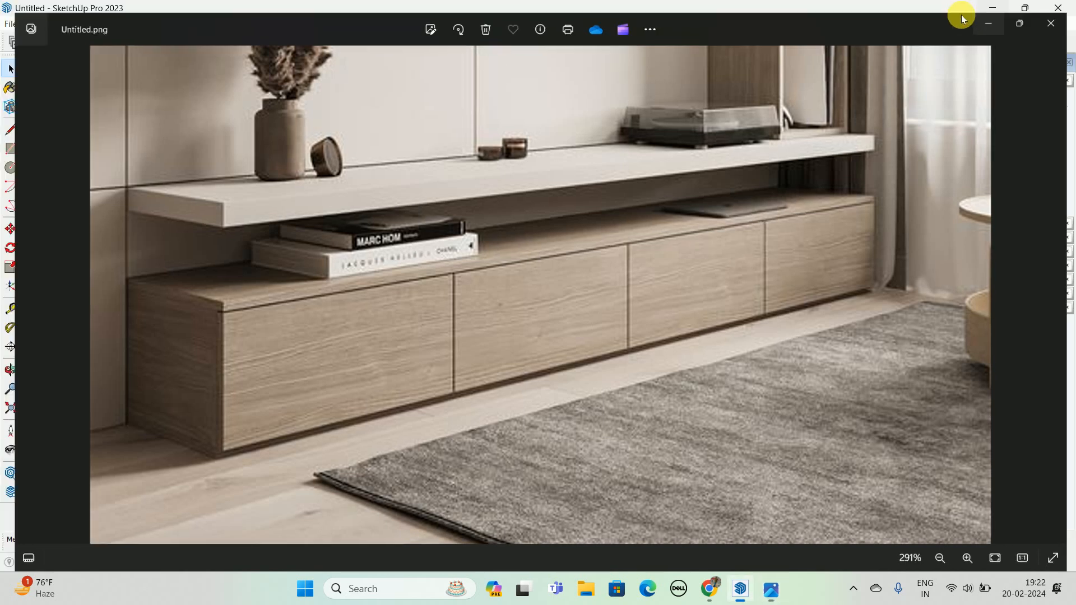
- Copy the bottom edge of the cabinet's front face 1.5" straight up the face
{"action": "left_click", "coordinate": [260, 366]}
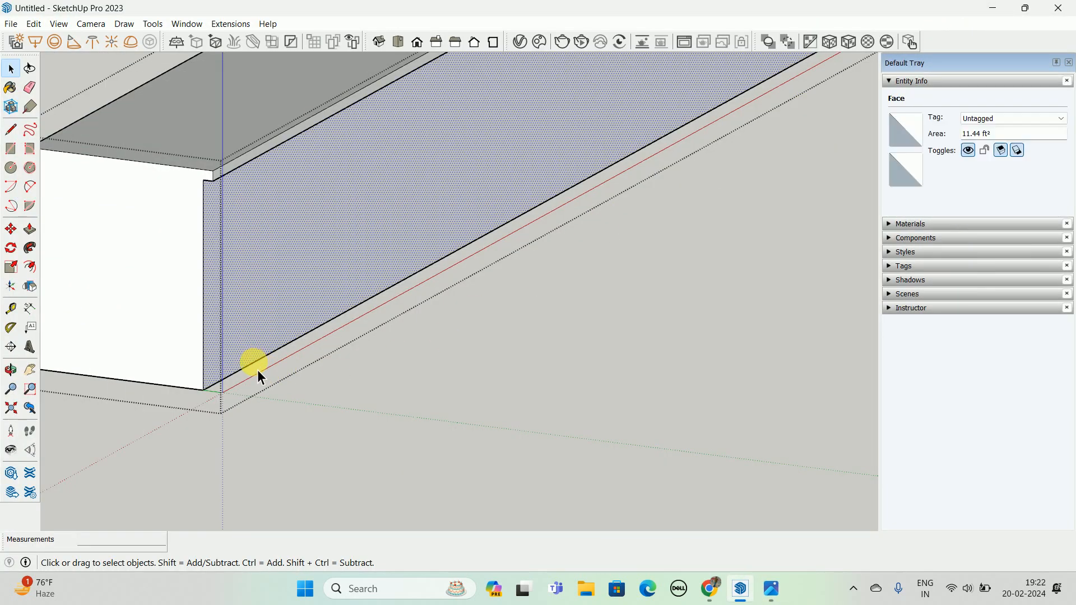
{"action": "left_click", "coordinate": [258, 368]}
{"action": "key", "text": "m"}
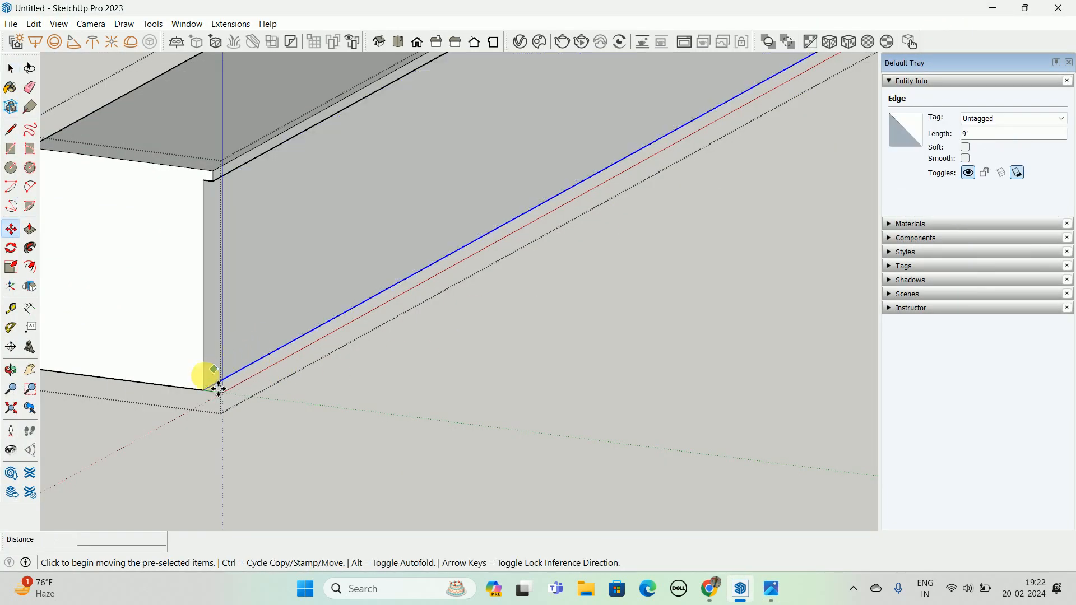
{"action": "scroll", "coordinate": [215, 391], "scroll_direction": "up", "scroll_amount": 1}
{"action": "left_click", "coordinate": [218, 402]}
{"action": "key", "text": "ctrl"}
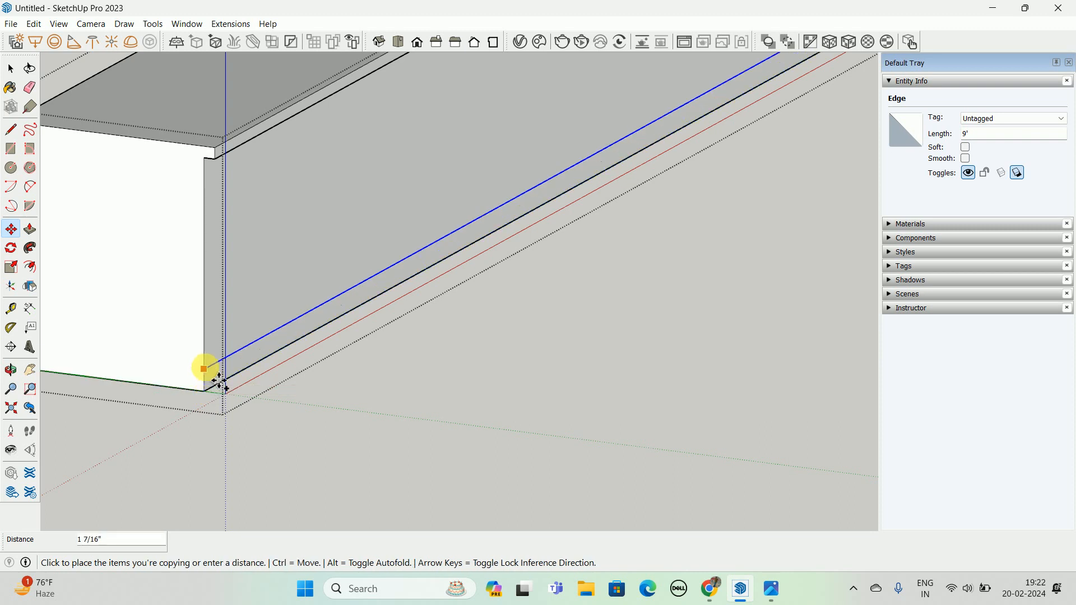
{"action": "type", "text": "1"}
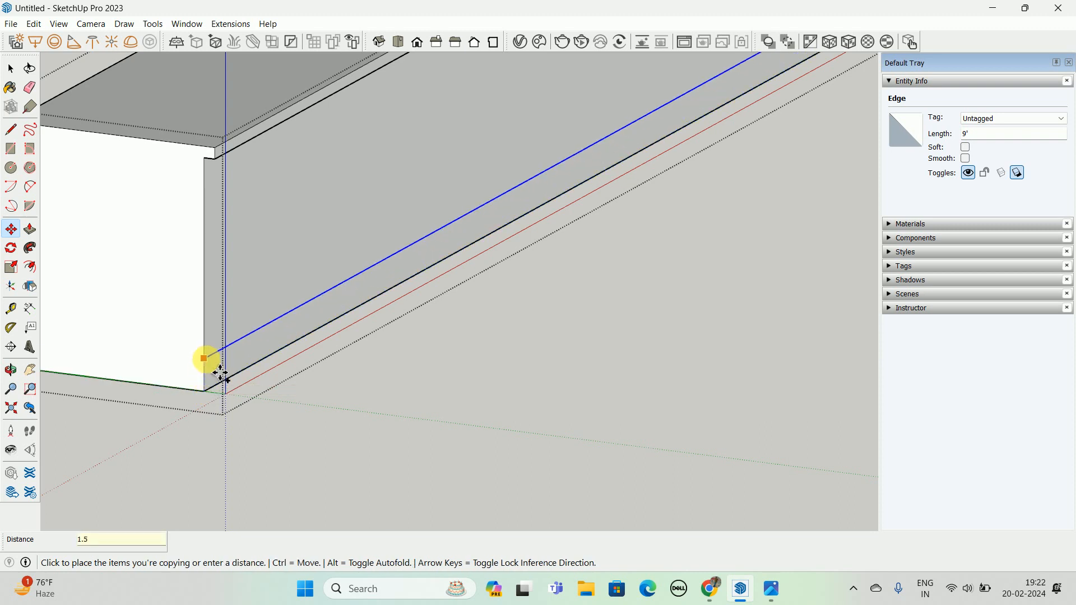
{"action": "type", "text": ".5"}
{"action": "key", "text": "Return"}
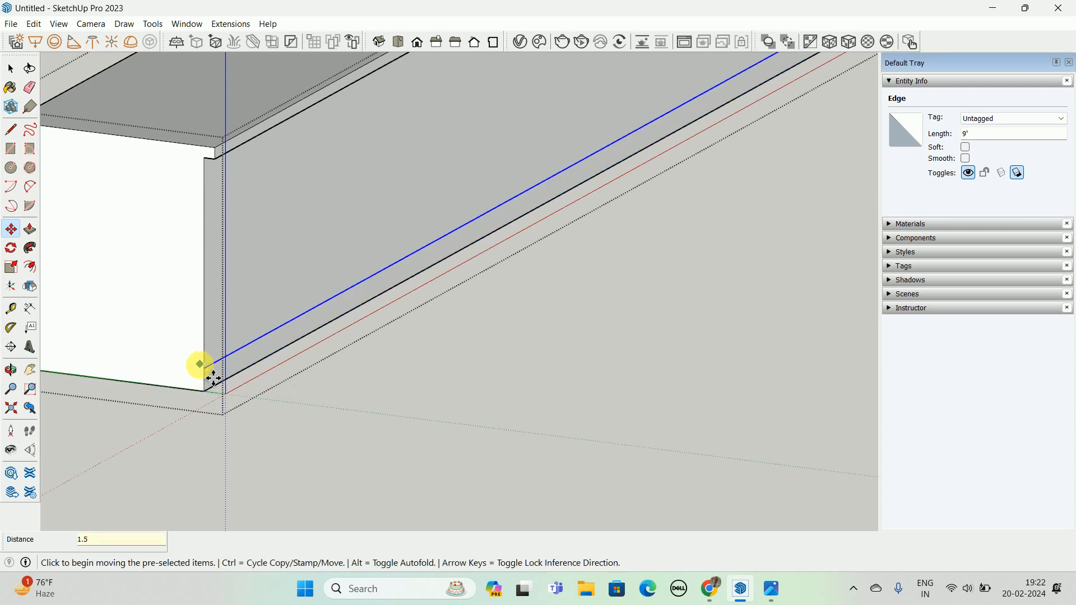
- Copy the top edge of the cabinet's recessed front face 0.75" straight down the face
{"action": "middle_click_drag", "start_coordinate": [202, 394], "coordinate": [188, 352]}
{"action": "key", "text": "space"}
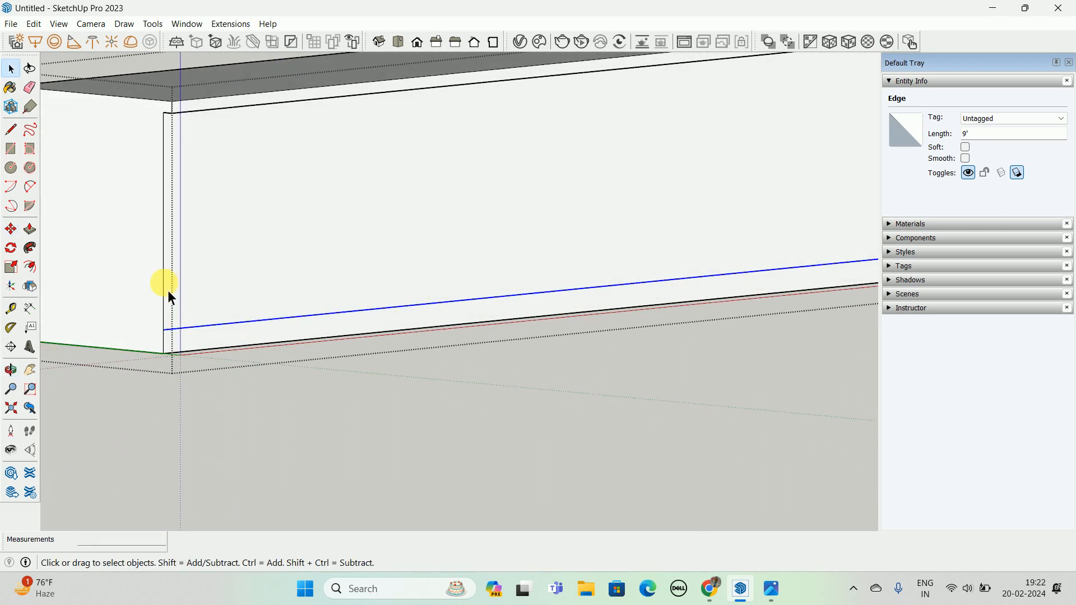
{"action": "left_click", "coordinate": [168, 288]}
{"action": "middle_click_drag", "start_coordinate": [195, 288], "coordinate": [224, 242]}
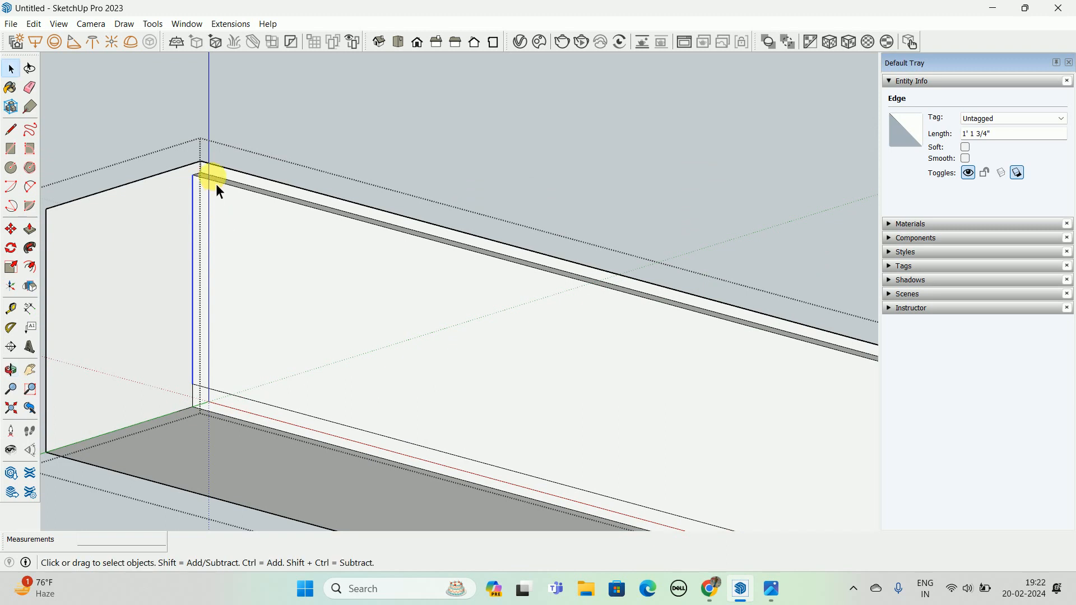
{"action": "left_click", "coordinate": [213, 188]}
{"action": "key", "text": "m"}
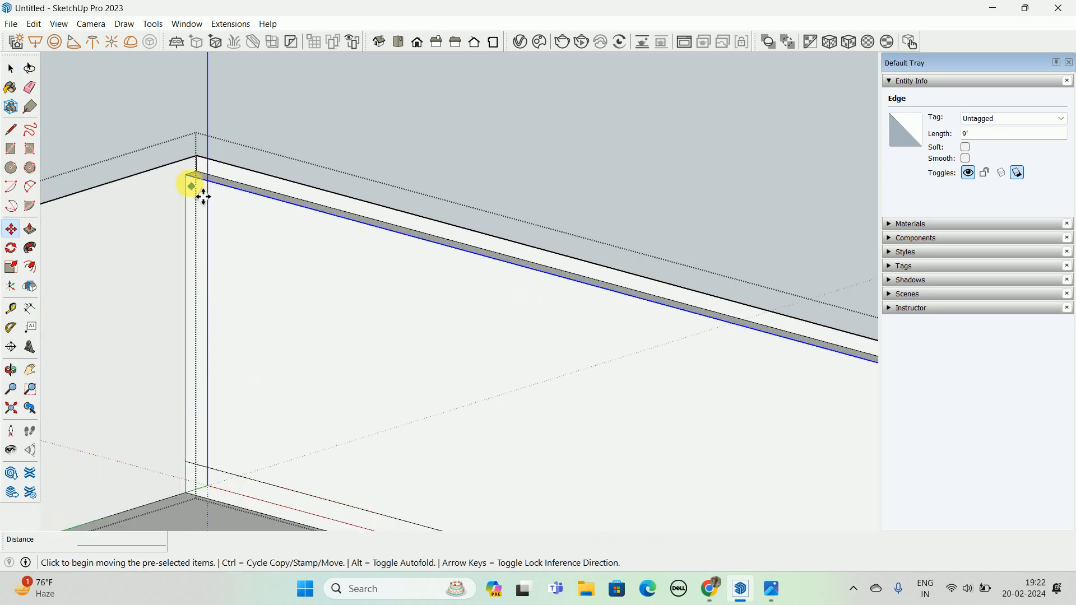
{"action": "left_click", "coordinate": [189, 177]}
{"action": "key", "text": "ctrl"}
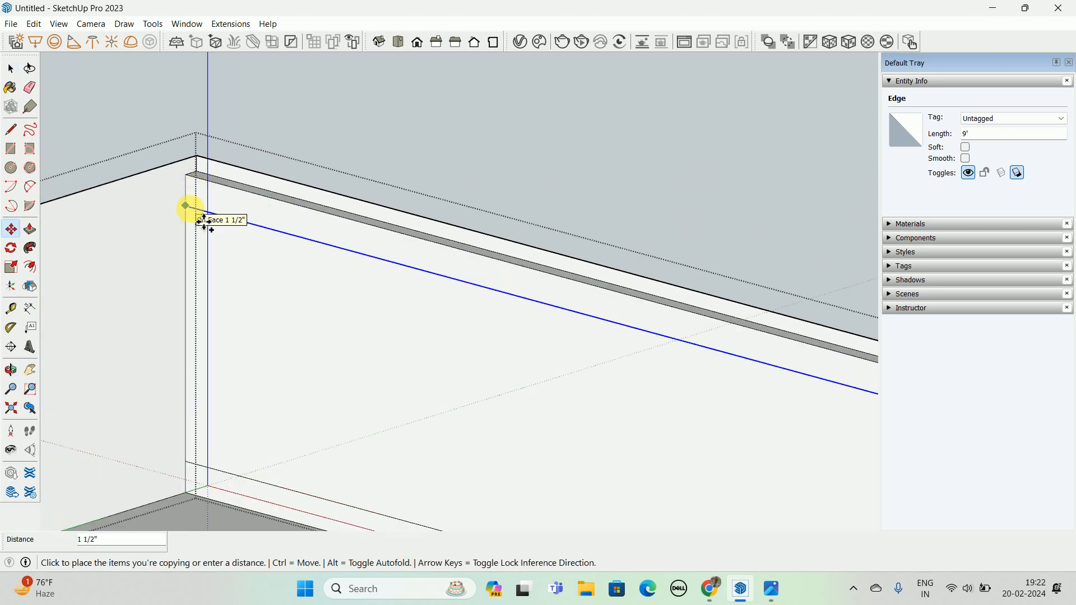
{"action": "type", "text": ".75"}
{"action": "key", "text": "Return"}
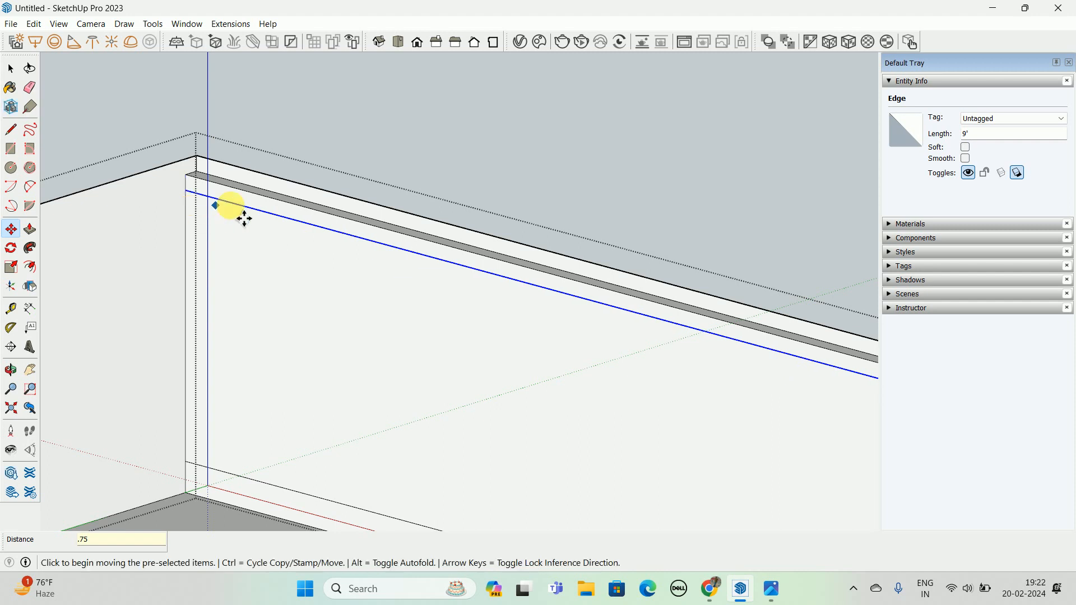
- Measure the height between the upper and lower copied lines on the cabinet's front face
{"action": "middle_click_drag", "start_coordinate": [240, 216], "coordinate": [272, 327]}
{"action": "scroll", "coordinate": [269, 323], "scroll_direction": "down", "scroll_amount": 2}
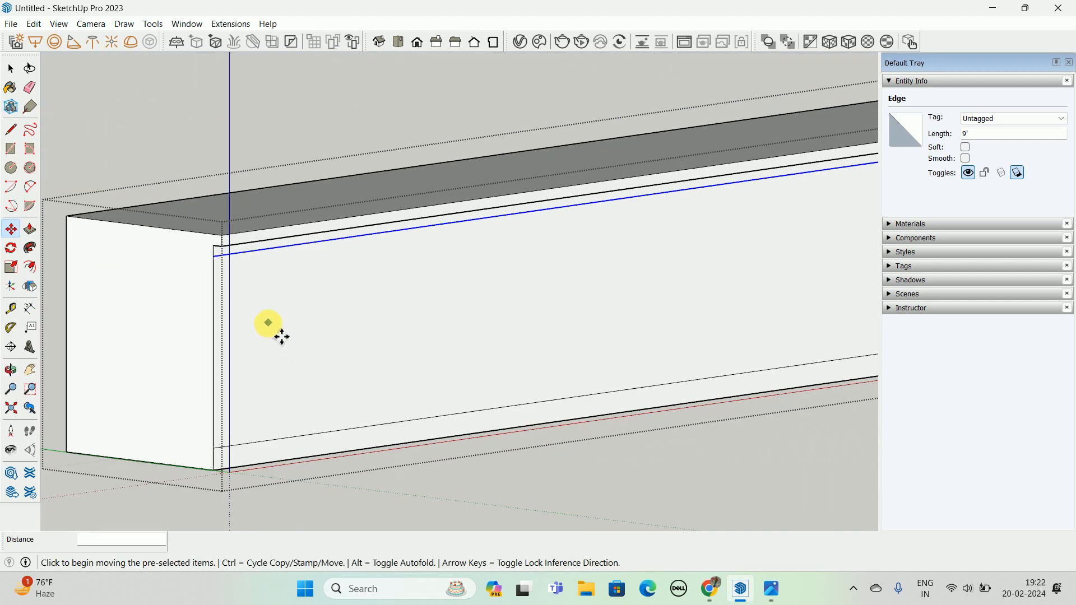
{"action": "key", "text": "t"}
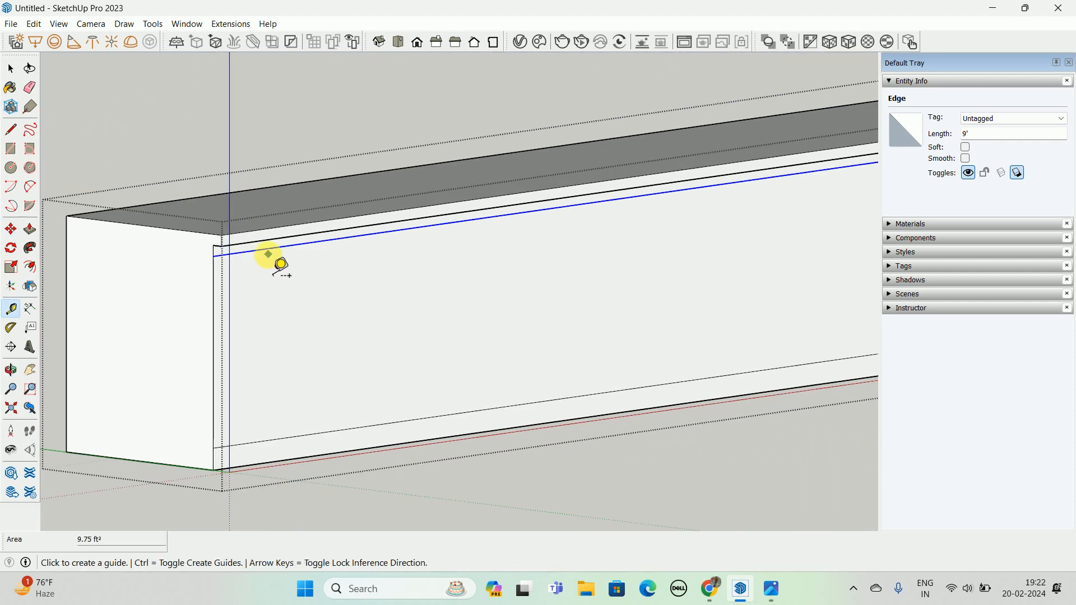
{"action": "left_click", "coordinate": [268, 249]}
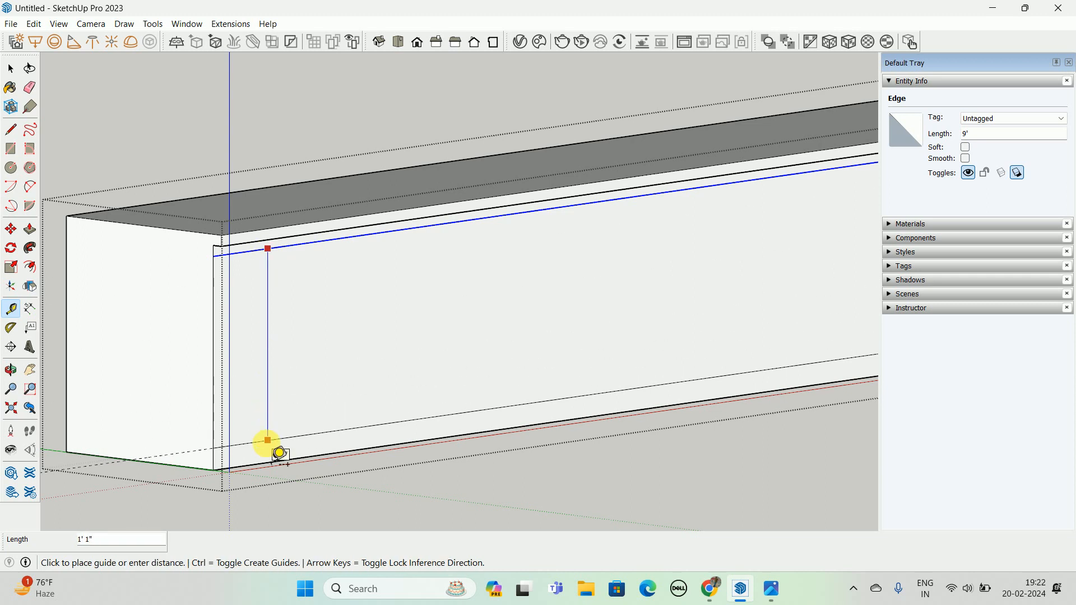
{"action": "key", "text": "space"}
{"action": "scroll", "coordinate": [277, 319], "scroll_direction": "down", "scroll_amount": 1}
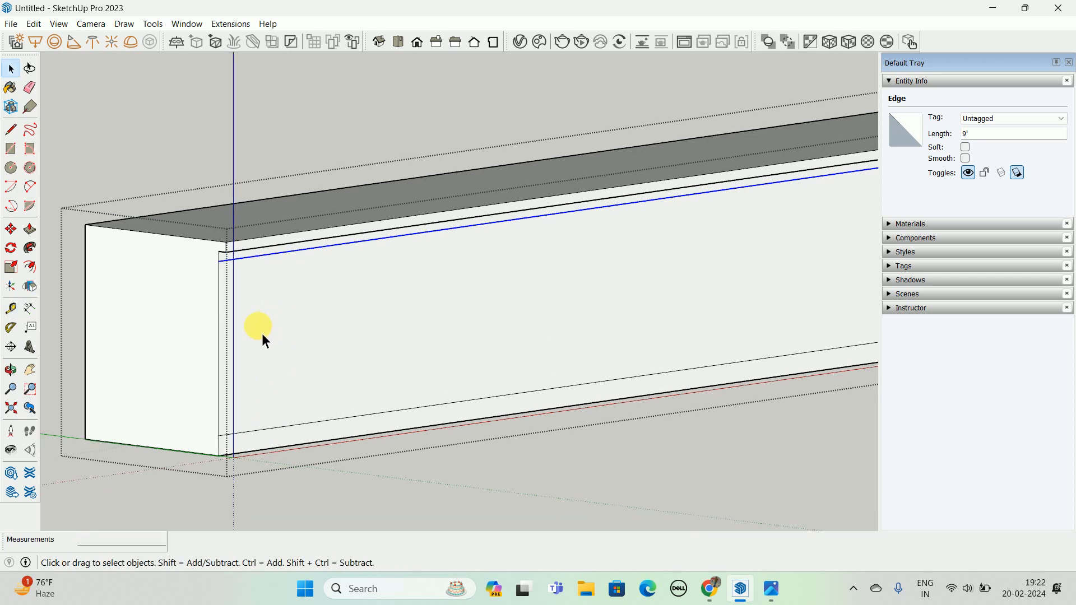
- Copy the front face's end edge between the two lines 9' to the opposite end and divide the span into four equal panels
{"action": "left_click", "coordinate": [218, 314]}
{"action": "scroll", "coordinate": [217, 323], "scroll_direction": "down", "scroll_amount": 1}
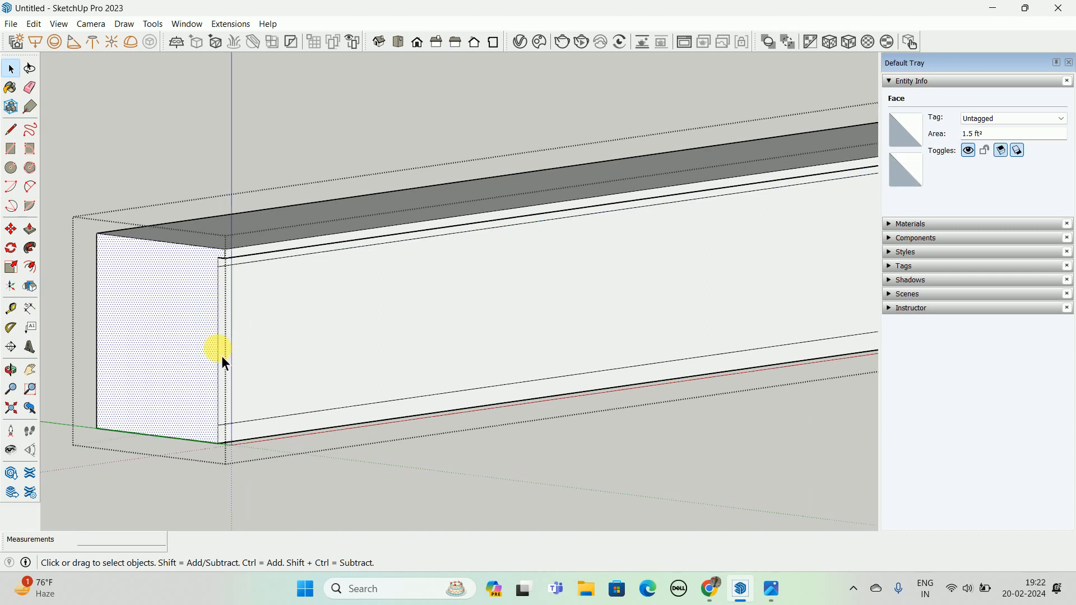
{"action": "left_click", "coordinate": [219, 352]}
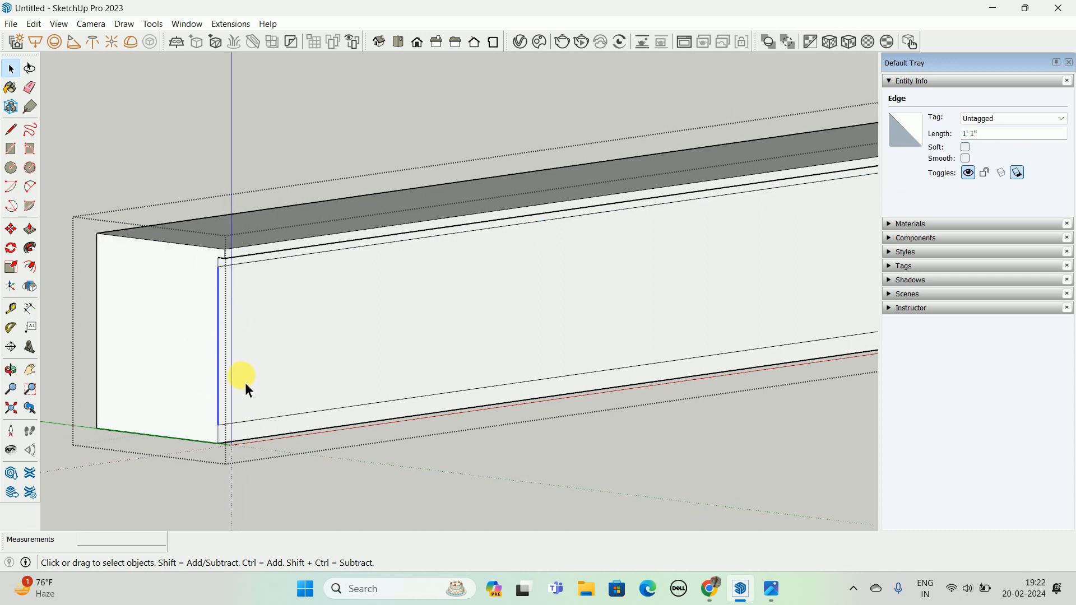
{"action": "key", "text": "m"}
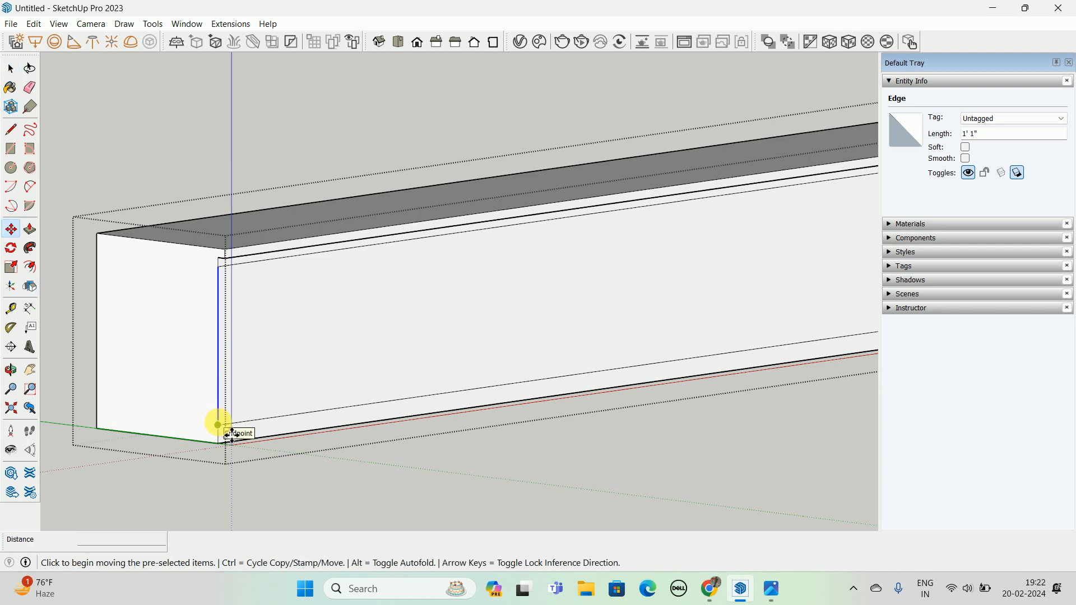
{"action": "left_click", "coordinate": [231, 436]}
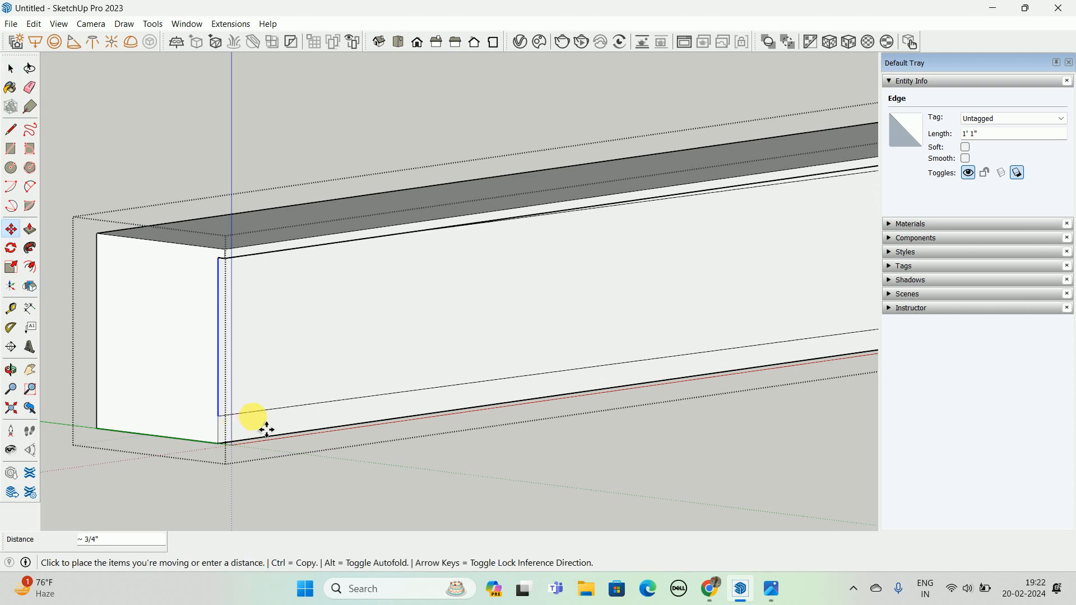
{"action": "key", "text": "ctrl"}
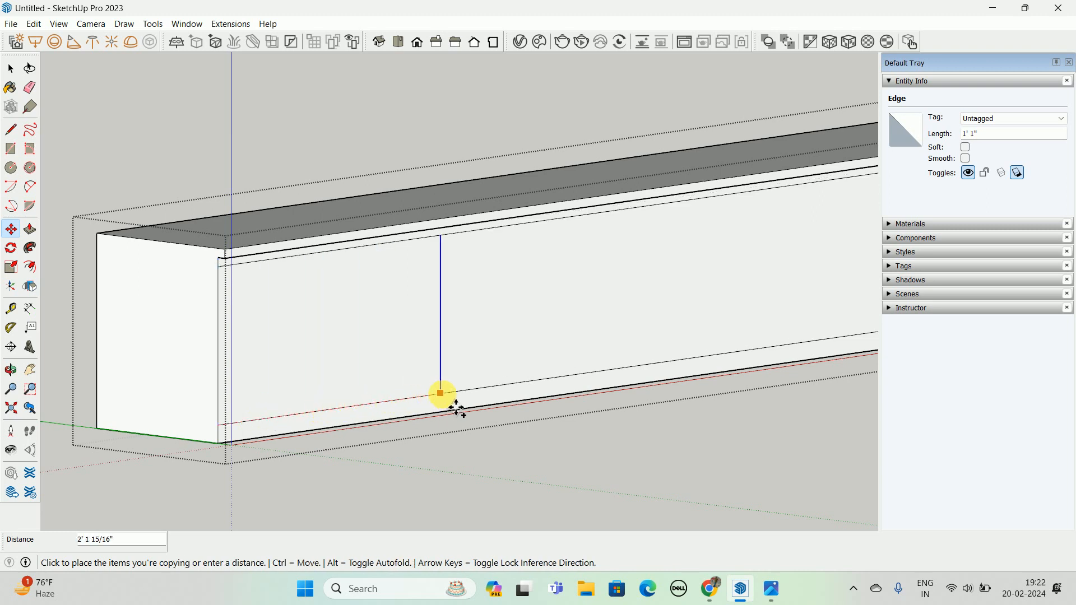
{"action": "middle_click_drag", "start_coordinate": [540, 397], "coordinate": [229, 428]}
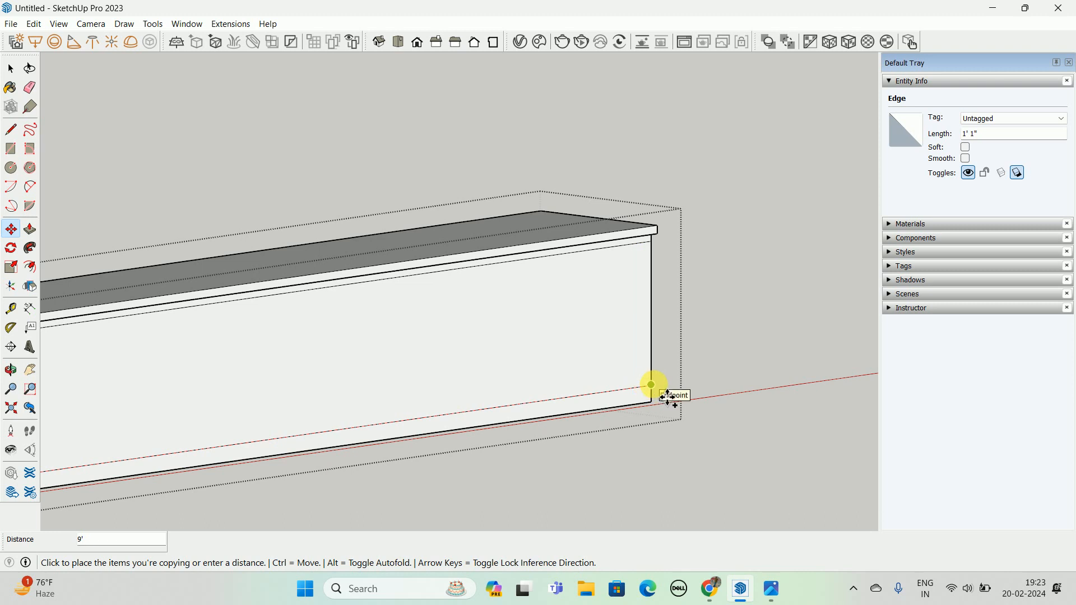
{"action": "left_click", "coordinate": [670, 399]}
{"action": "scroll", "coordinate": [668, 398], "scroll_direction": "down", "scroll_amount": 2}
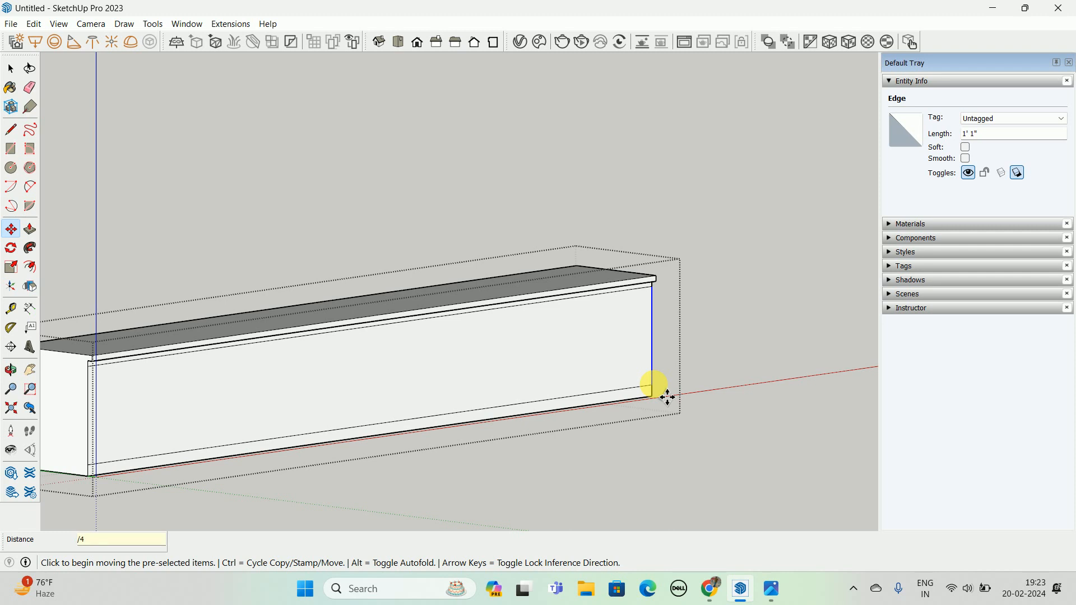
{"action": "key", "text": "Return"}
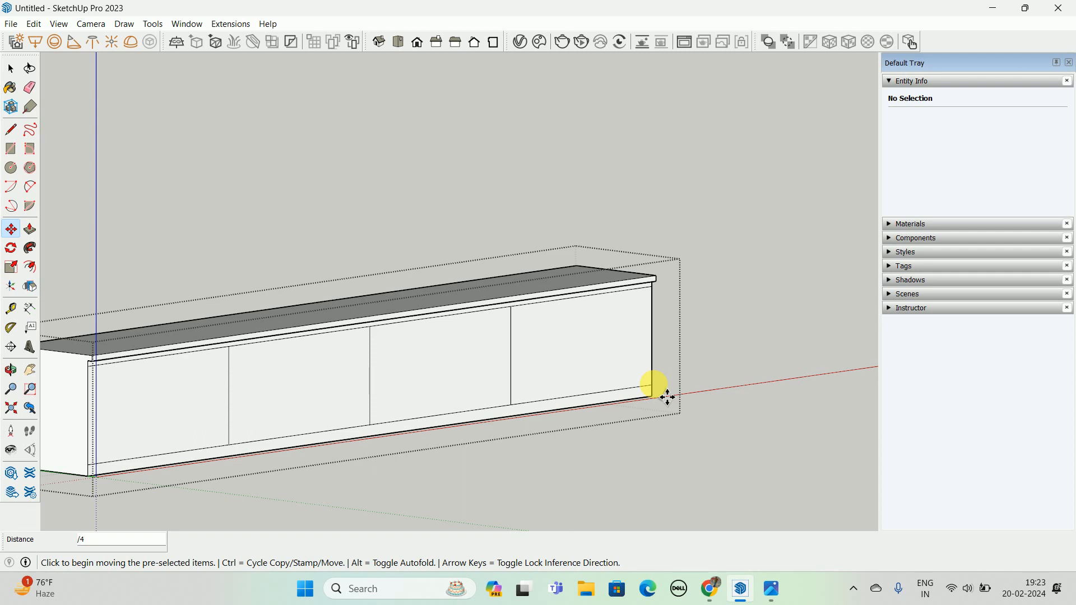
{"action": "key", "text": "space"}
- Offset the outlines of all four front panels inward by 2mm
{"action": "middle_click_drag", "start_coordinate": [276, 413], "coordinate": [342, 352]}
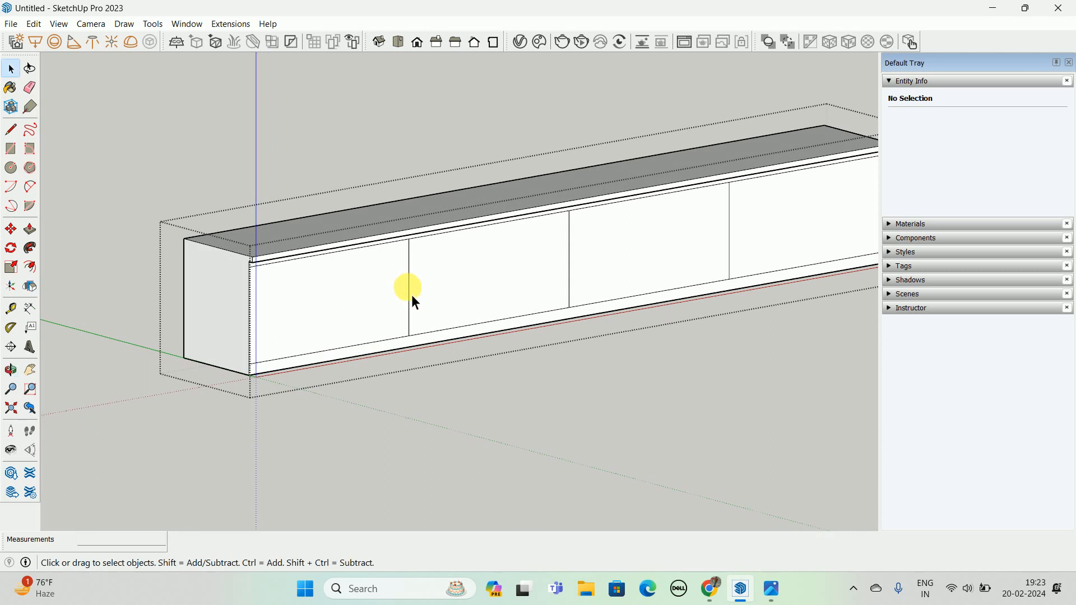
{"action": "key", "text": "f"}
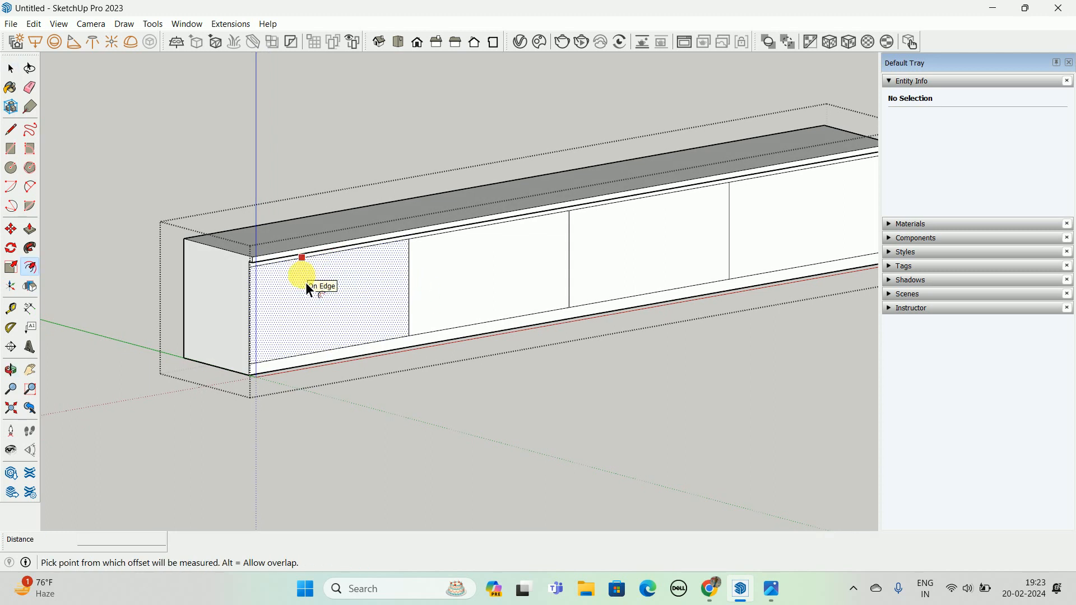
{"action": "left_click", "coordinate": [308, 286]}
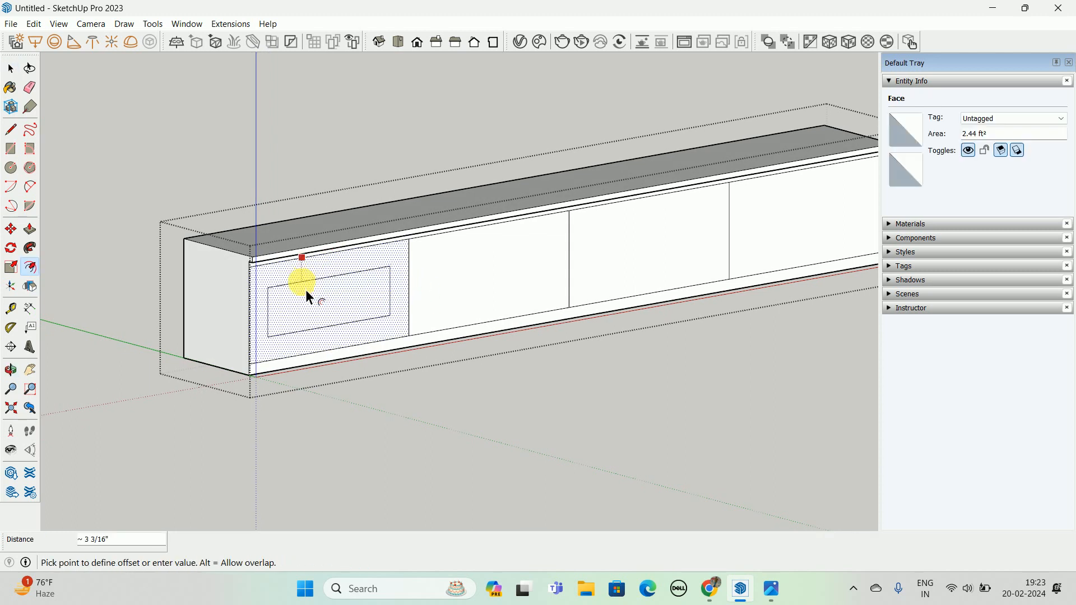
{"action": "type", "text": "3"}
{"action": "type", "text": "mm"}
{"action": "key", "text": "Return"}
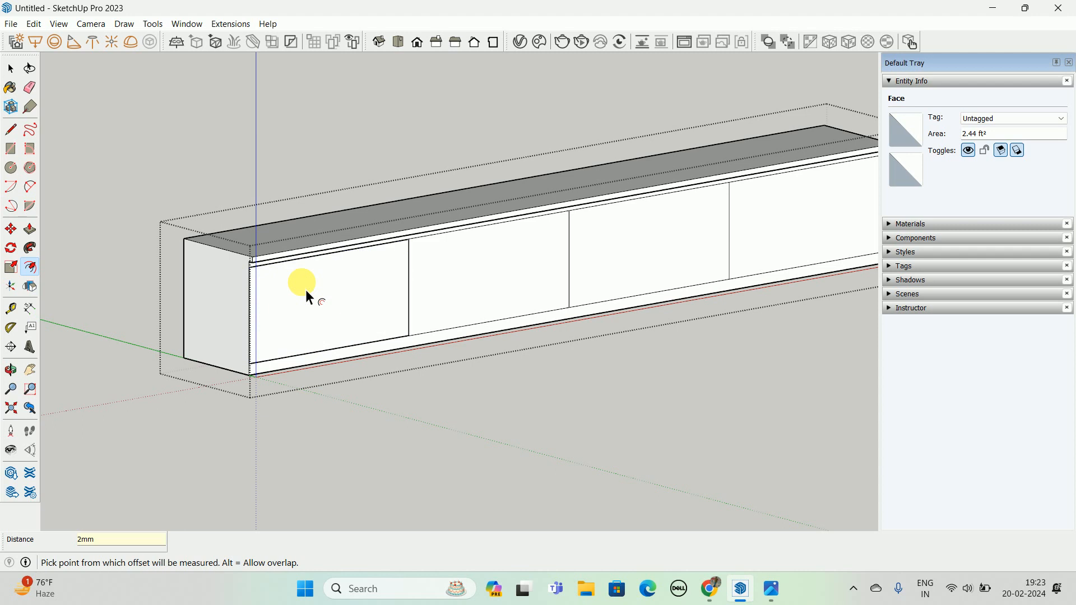
{"action": "double_click", "coordinate": [490, 261]}
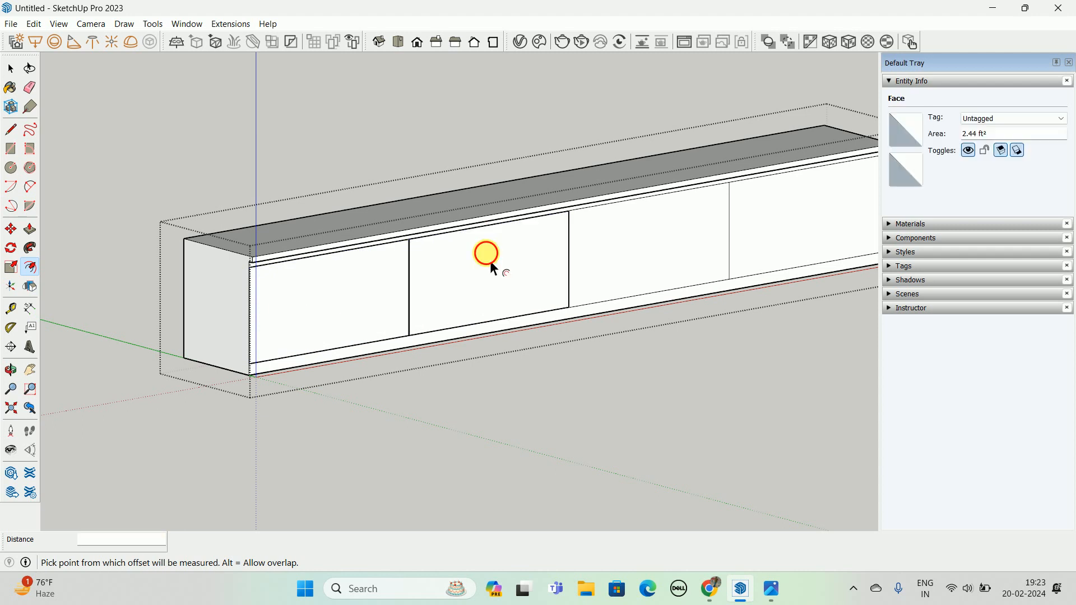
{"action": "double_click", "coordinate": [601, 225]}
{"action": "double_click", "coordinate": [750, 216]}
{"action": "scroll", "coordinate": [750, 216], "scroll_direction": "down", "scroll_amount": 5}
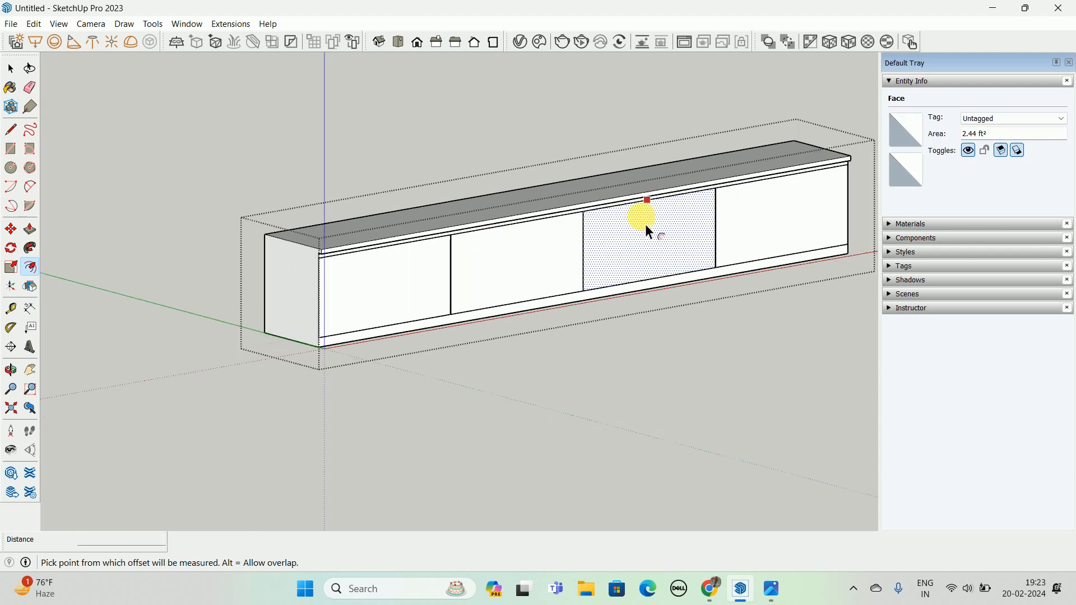
- Copy the four inset panel faces, close the cabinet group and paste them in place outside it
{"action": "key", "text": "space"}
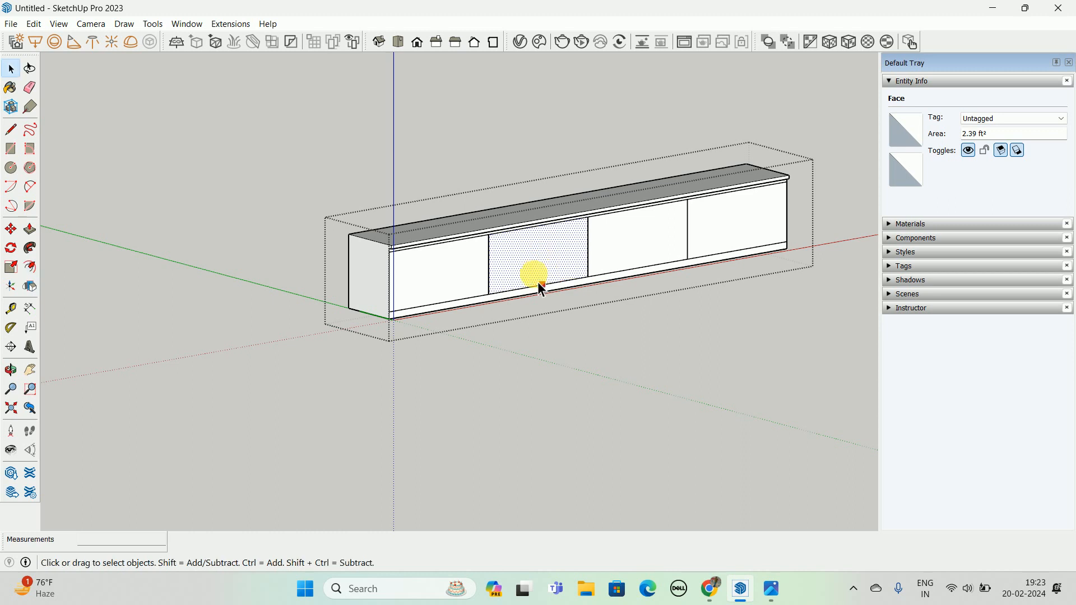
{"action": "left_click", "coordinate": [456, 285]}
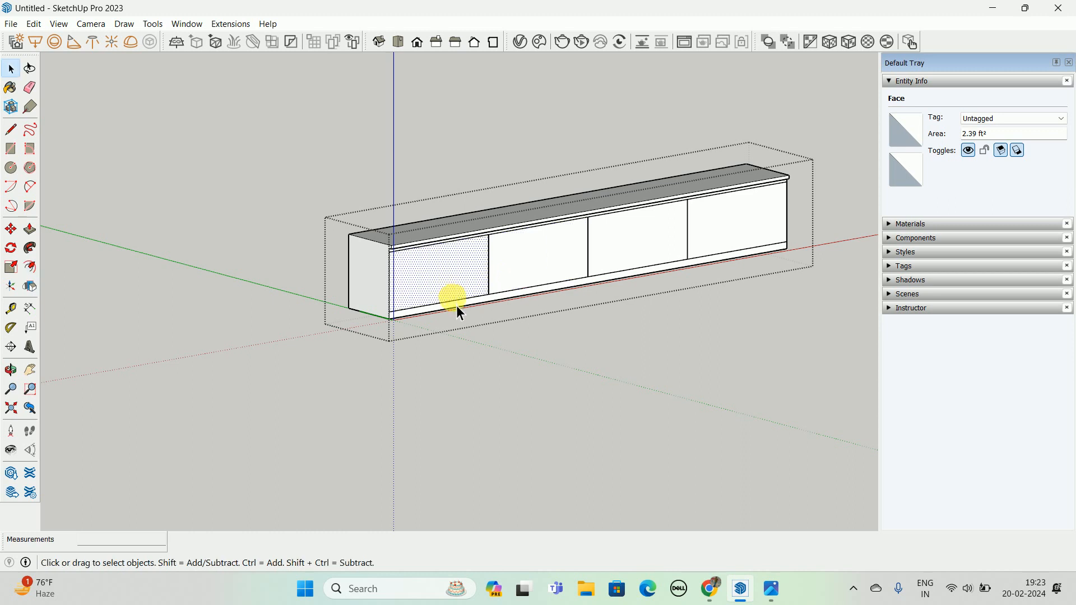
{"action": "left_click", "coordinate": [527, 262], "text": "ctrl"}
{"action": "left_click", "coordinate": [668, 246], "text": "ctrl"}
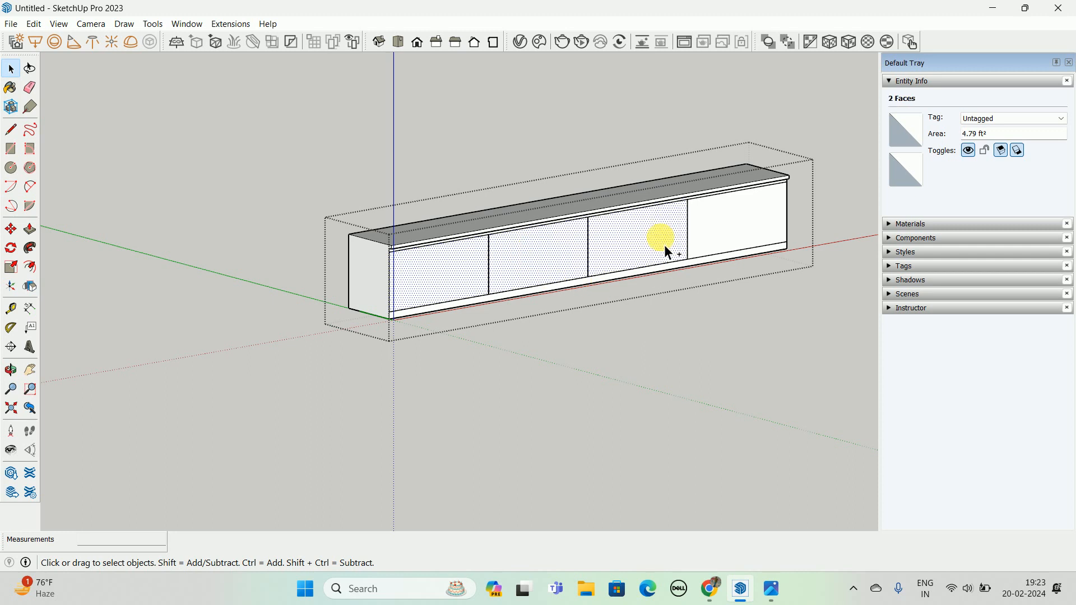
{"action": "left_click", "coordinate": [766, 227], "text": "ctrl"}
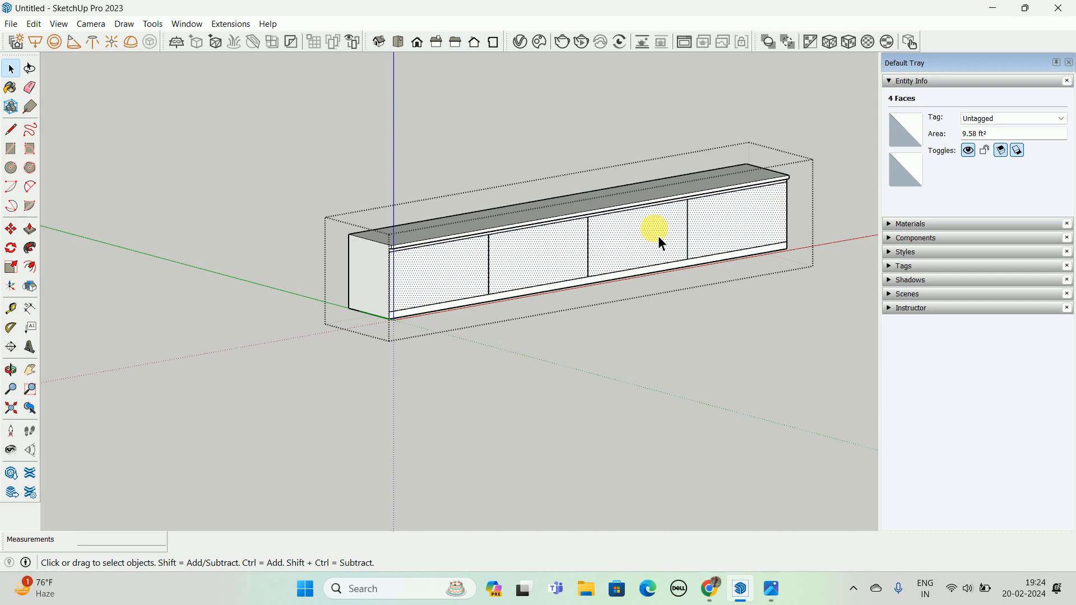
{"action": "key", "text": "Escape"}
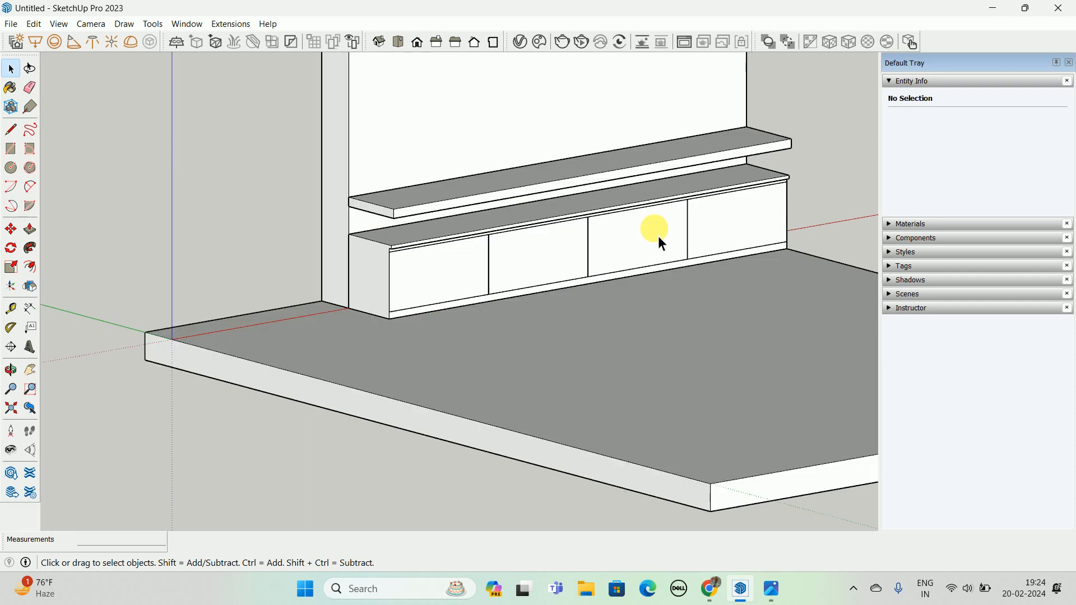
{"action": "left_click", "coordinate": [57, 27]}
{"action": "mouse_move", "coordinate": [30, 26]}
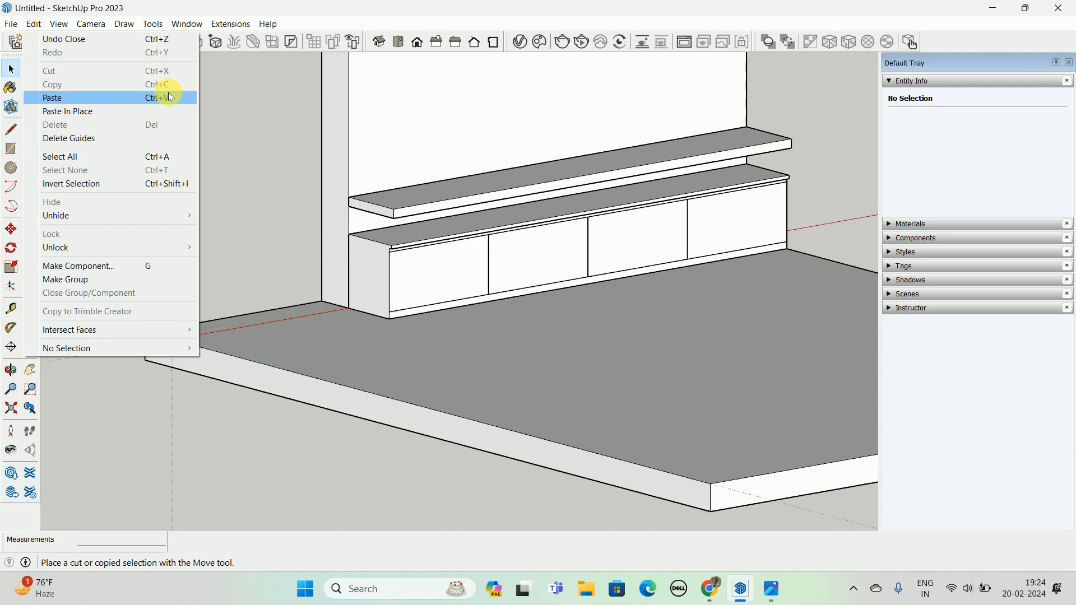
{"action": "left_click", "coordinate": [136, 111]}
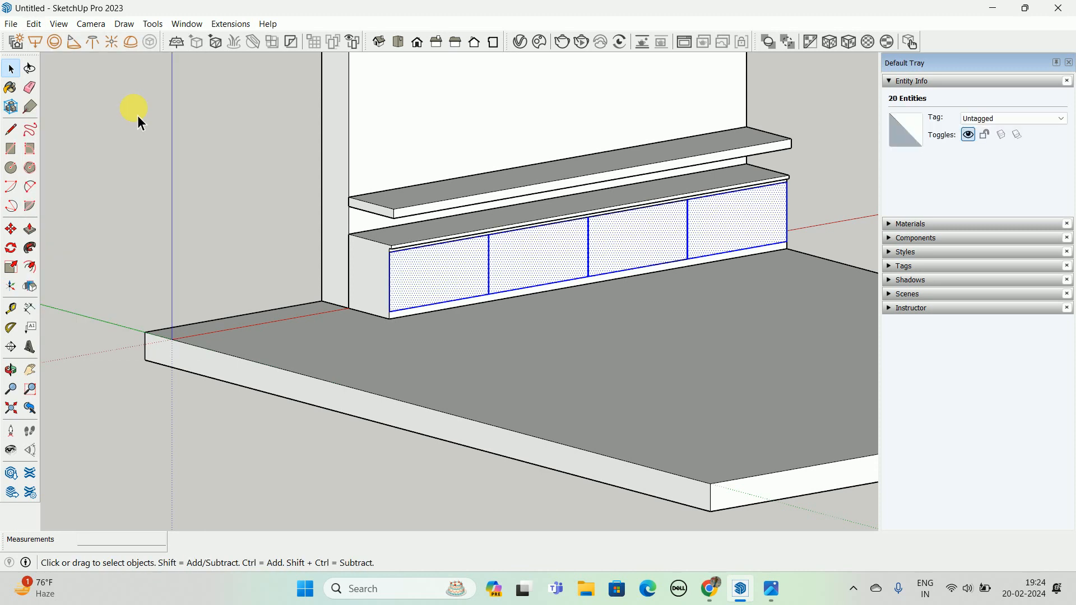
- Make a group from the pasted drawer front faces and open it for editing
{"action": "right_click", "coordinate": [440, 267]}
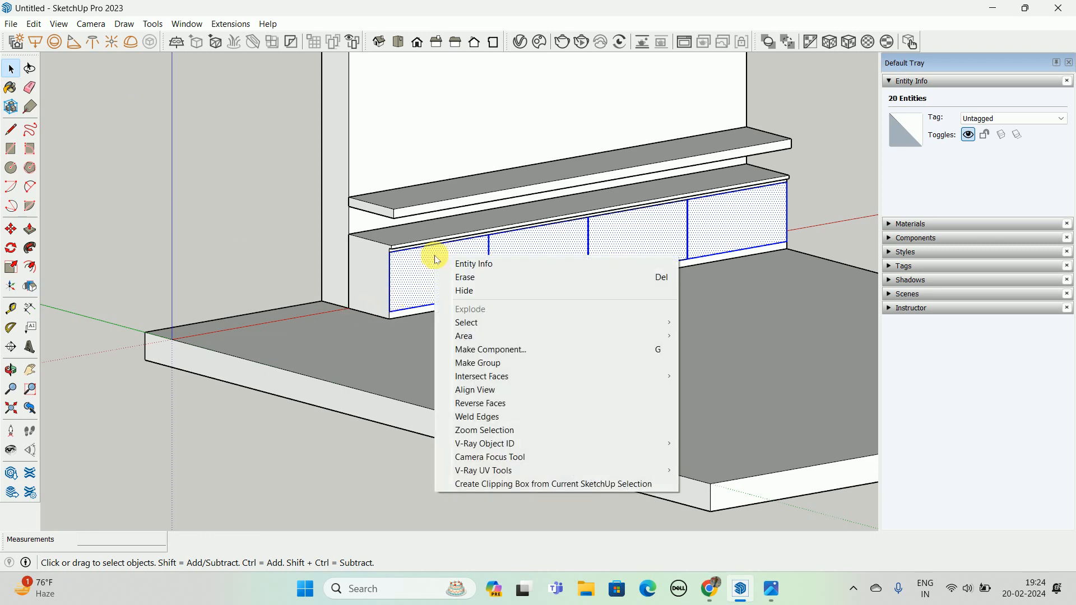
{"action": "left_click", "coordinate": [495, 364]}
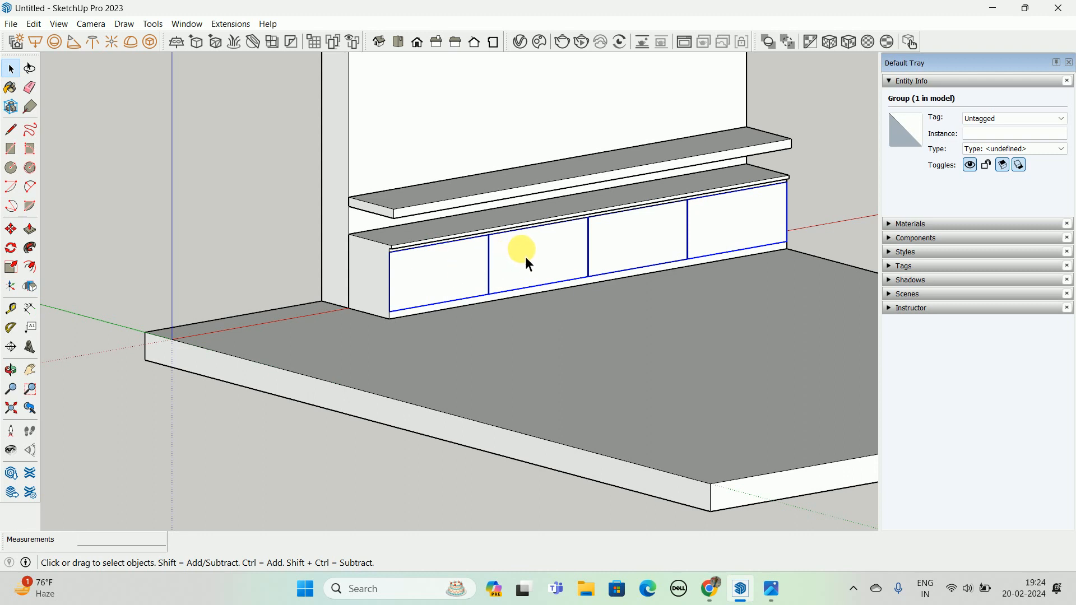
{"action": "double_click", "coordinate": [471, 284]}
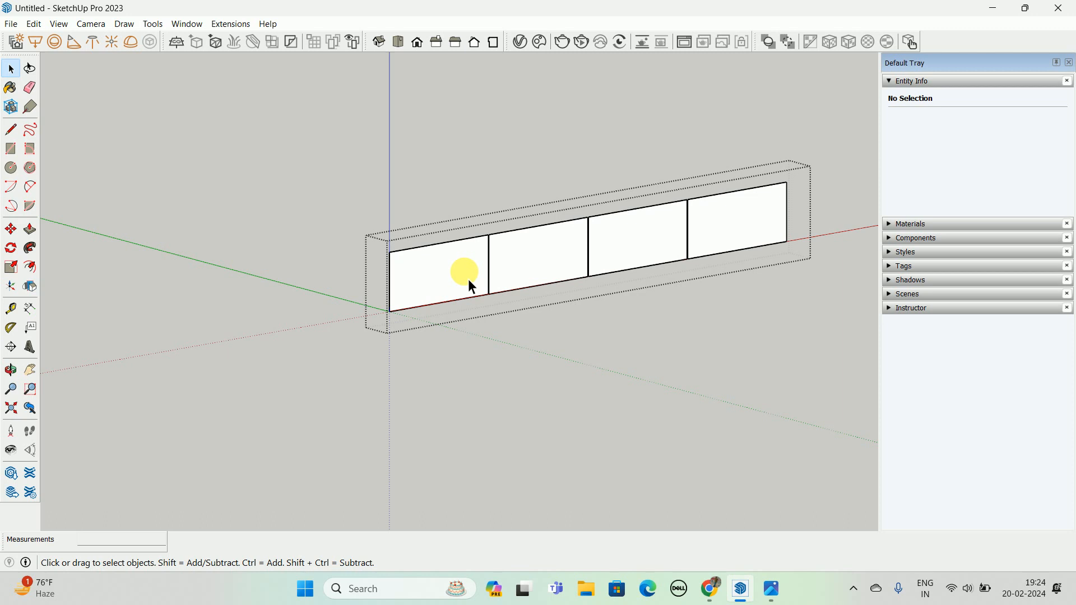
- Push/Pull all four drawer front faces outward by the same small thickness and close their group
{"action": "key", "text": "p"}
{"action": "left_click", "coordinate": [468, 279]}
{"action": "type", "text": "0"}
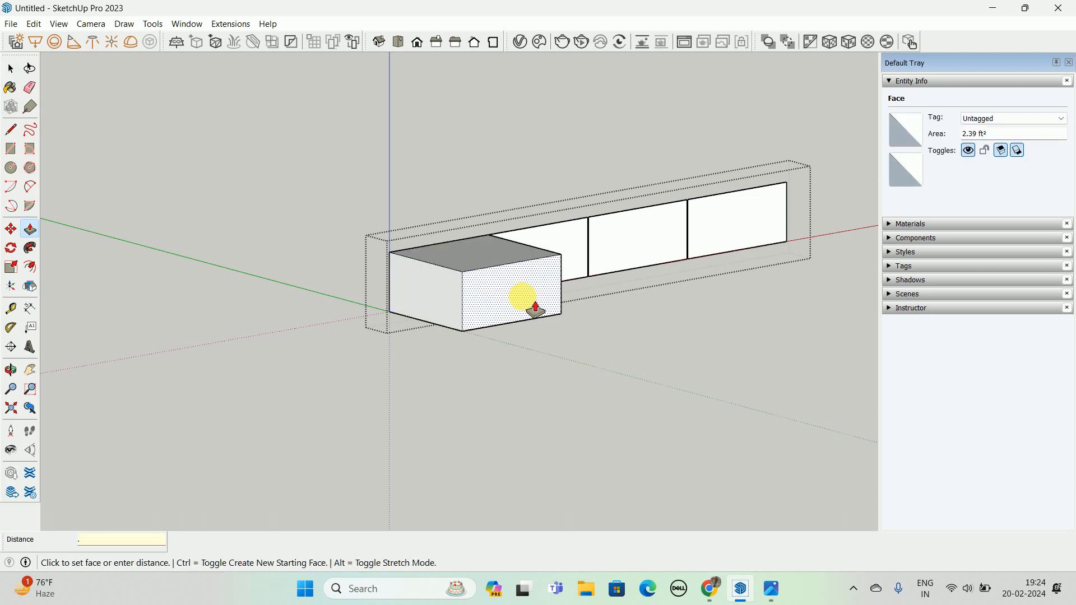
{"action": "key", "text": "Return"}
{"action": "double_click", "coordinate": [556, 263]}
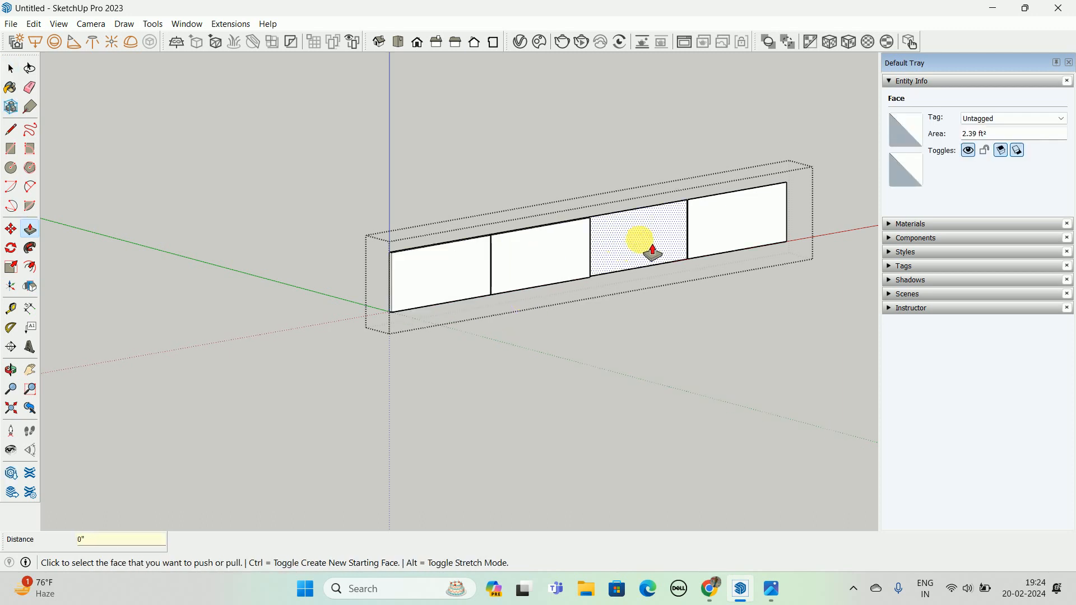
{"action": "double_click", "coordinate": [652, 247]}
{"action": "double_click", "coordinate": [716, 234]}
{"action": "key", "text": "space"}
{"action": "key", "text": "Escape"}
- Examine the four drawer fronts on the cabinet from several angles and compare them with the reference image in the photo viewer
{"action": "middle_click_drag", "start_coordinate": [630, 250], "coordinate": [630, 194]}
{"action": "scroll", "coordinate": [418, 276], "scroll_direction": "up", "scroll_amount": 4}
{"action": "scroll", "coordinate": [466, 227], "scroll_direction": "up", "scroll_amount": 3}
{"action": "scroll", "coordinate": [466, 227], "scroll_direction": "down", "scroll_amount": 3}
{"action": "middle_click_drag", "start_coordinate": [467, 227], "coordinate": [247, 243]}
{"action": "scroll", "coordinate": [531, 260], "scroll_direction": "up", "scroll_amount": 3}
{"action": "scroll", "coordinate": [331, 273], "scroll_direction": "up", "scroll_amount": 3}
{"action": "scroll", "coordinate": [473, 252], "scroll_direction": "down", "scroll_amount": 3}
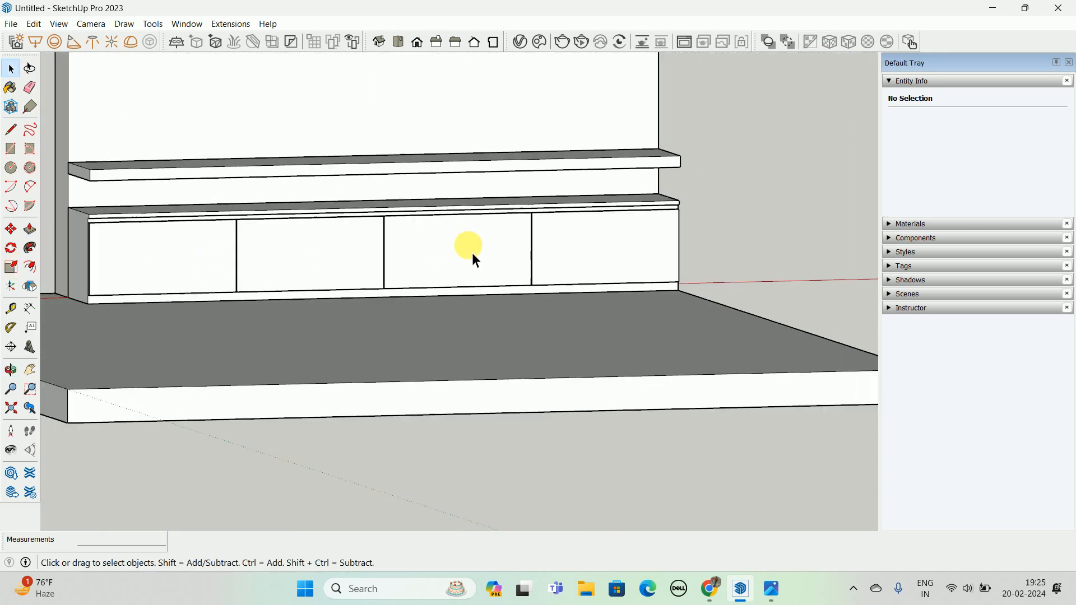
{"action": "middle_click_drag", "start_coordinate": [473, 253], "coordinate": [552, 325]}
{"action": "scroll", "coordinate": [452, 288], "scroll_direction": "down", "scroll_amount": 2}
{"action": "mouse_move", "coordinate": [452, 288]}
{"action": "middle_mouse_down"}
{"action": "mouse_move", "coordinate": [570, 390]}
{"action": "mouse_move", "coordinate": [469, 368]}
{"action": "middle_mouse_up"}
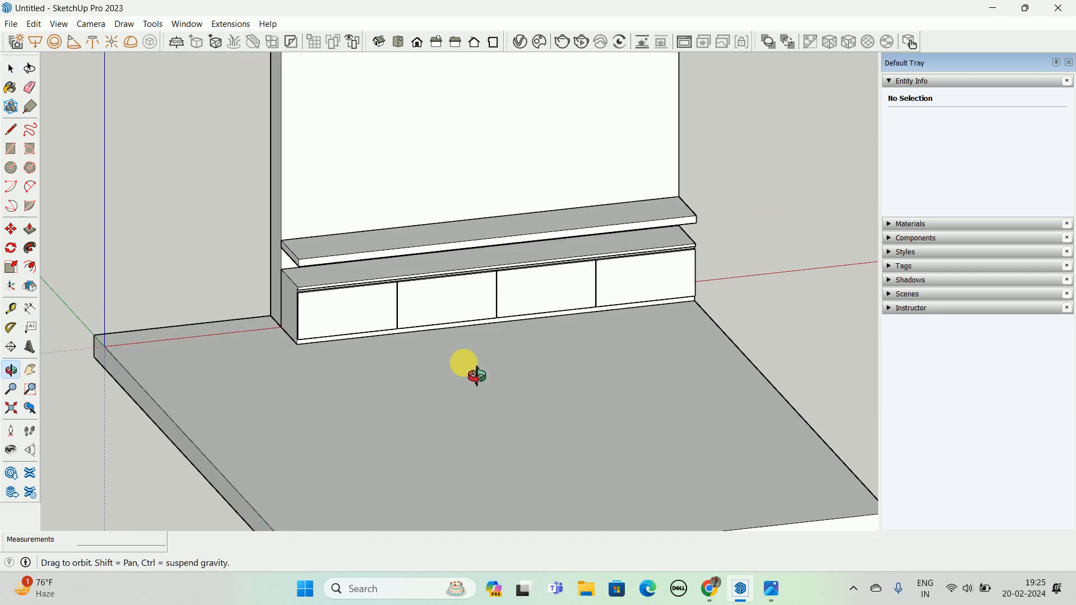
{"action": "middle_click_drag", "start_coordinate": [493, 294], "coordinate": [687, 493]}
{"action": "left_click", "coordinate": [760, 588]}
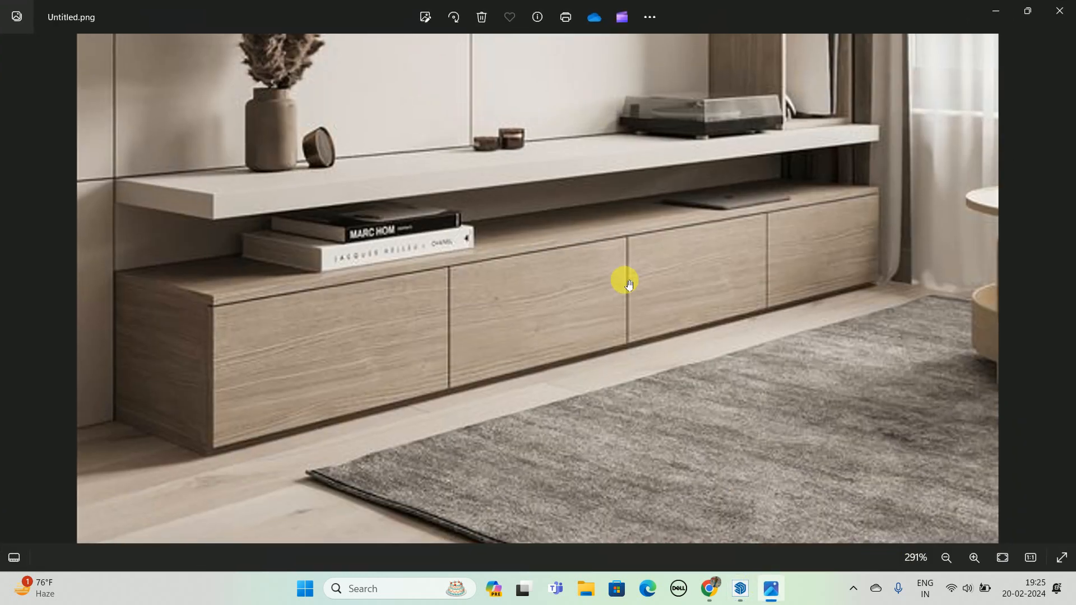
{"action": "scroll", "coordinate": [622, 281], "scroll_direction": "down", "scroll_amount": 4}
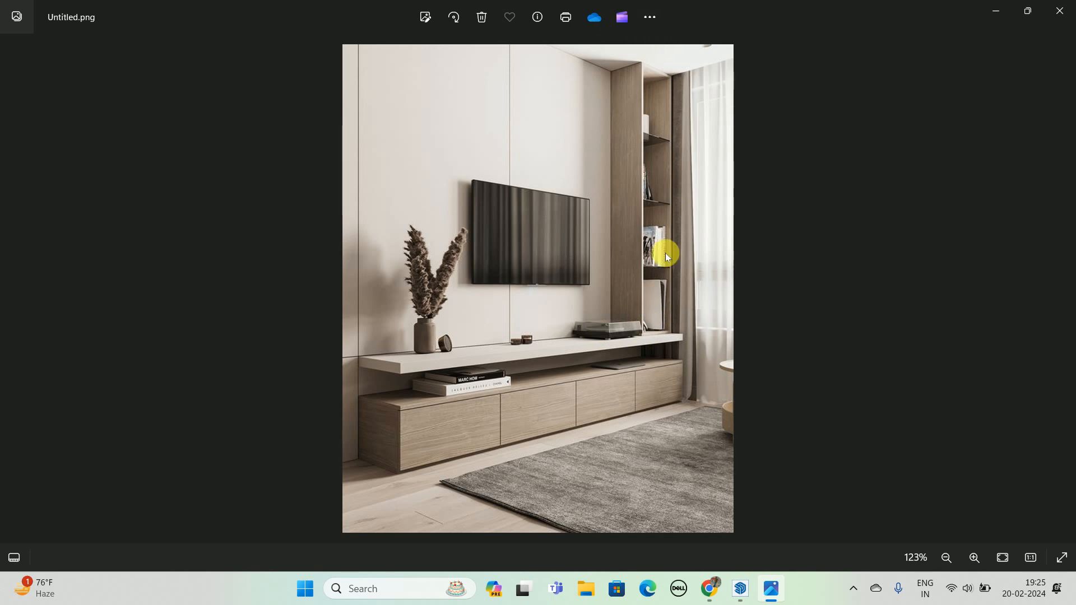
{"action": "left_click", "coordinate": [993, 10]}
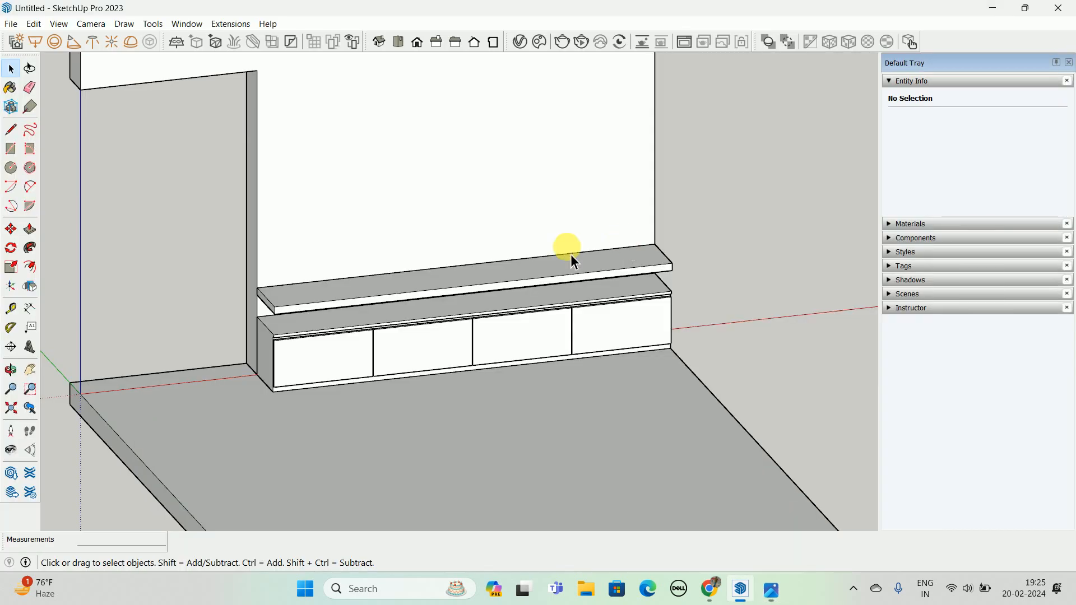
- Try a vertical guide 12 inches in from the wall's free end edge
{"action": "key", "text": "space"}
{"action": "key", "text": "t"}
{"action": "left_click", "coordinate": [629, 266]}
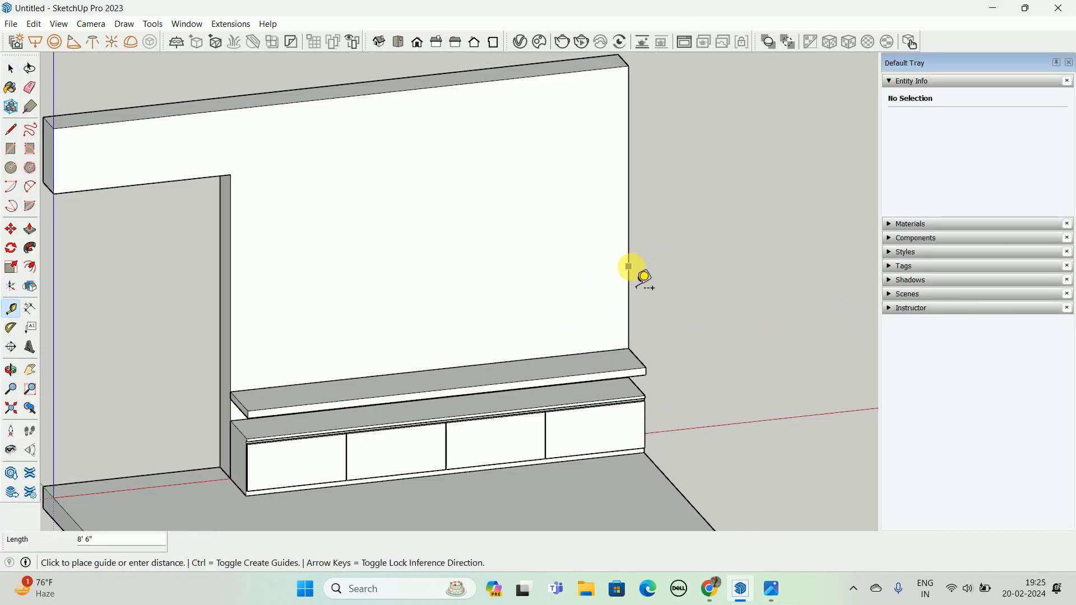
{"action": "type", "text": "12"}
{"action": "key", "text": "Return"}
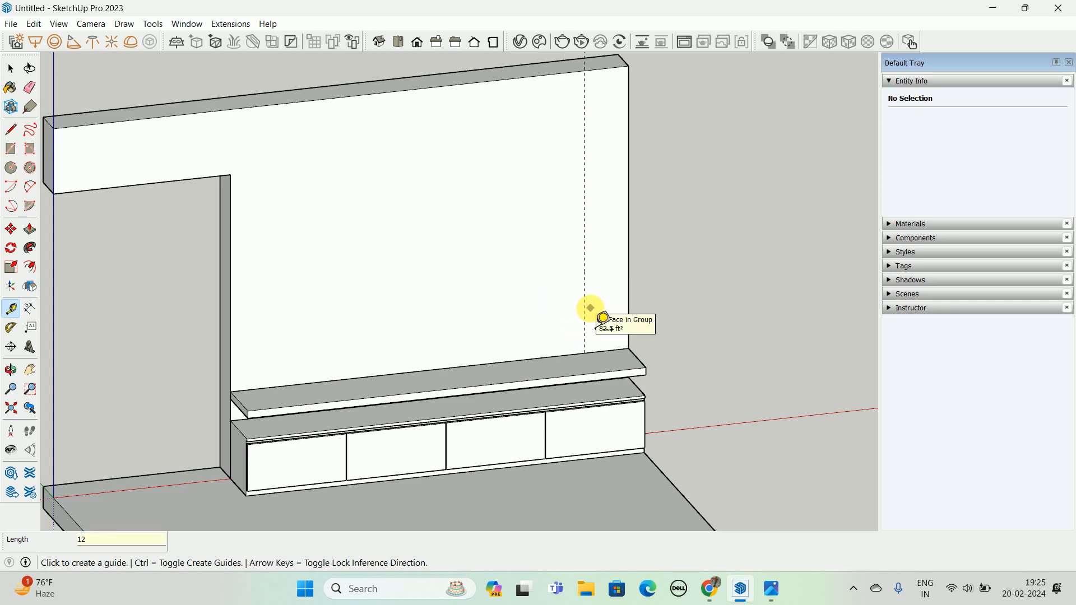
{"action": "key", "text": "ctrl+z"}
- Place a vertical guide 18 inches in from the wall's end edge and draw a rectangle above the shelf from it to the wall's upper corner
{"action": "left_click", "coordinate": [624, 267]}
{"action": "type", "text": "18"}
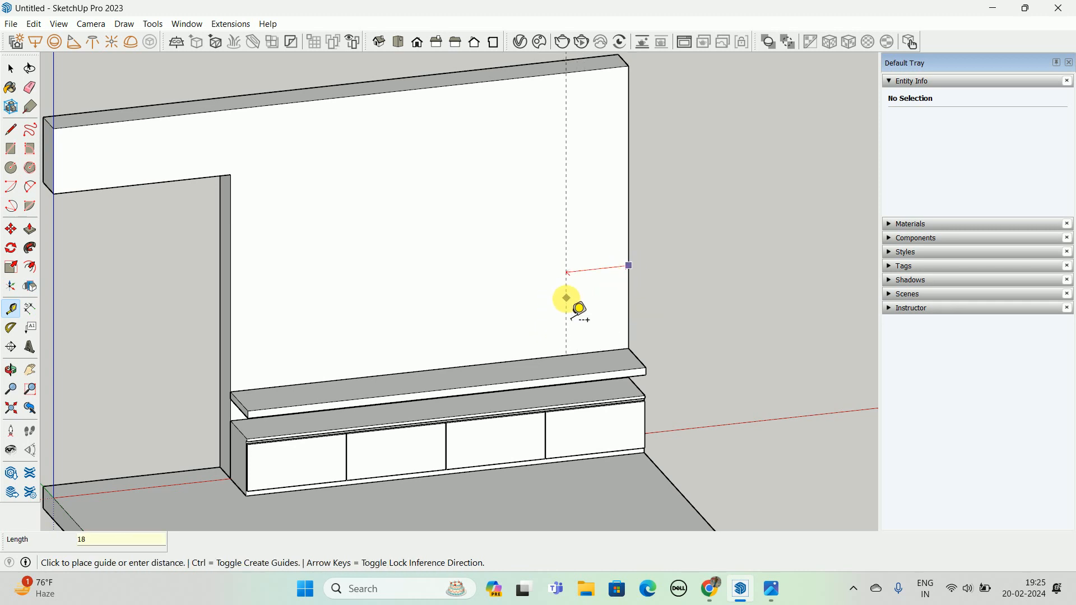
{"action": "key", "text": "Return"}
{"action": "key", "text": "r"}
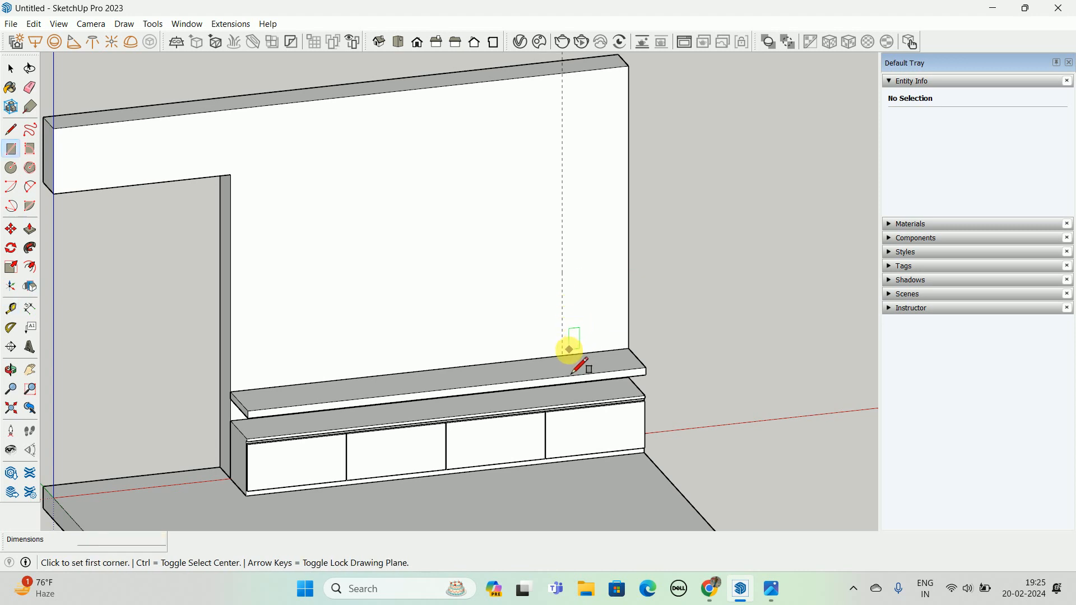
{"action": "left_click", "coordinate": [563, 355]}
{"action": "left_click", "coordinate": [628, 66]}
{"action": "key", "text": "space"}
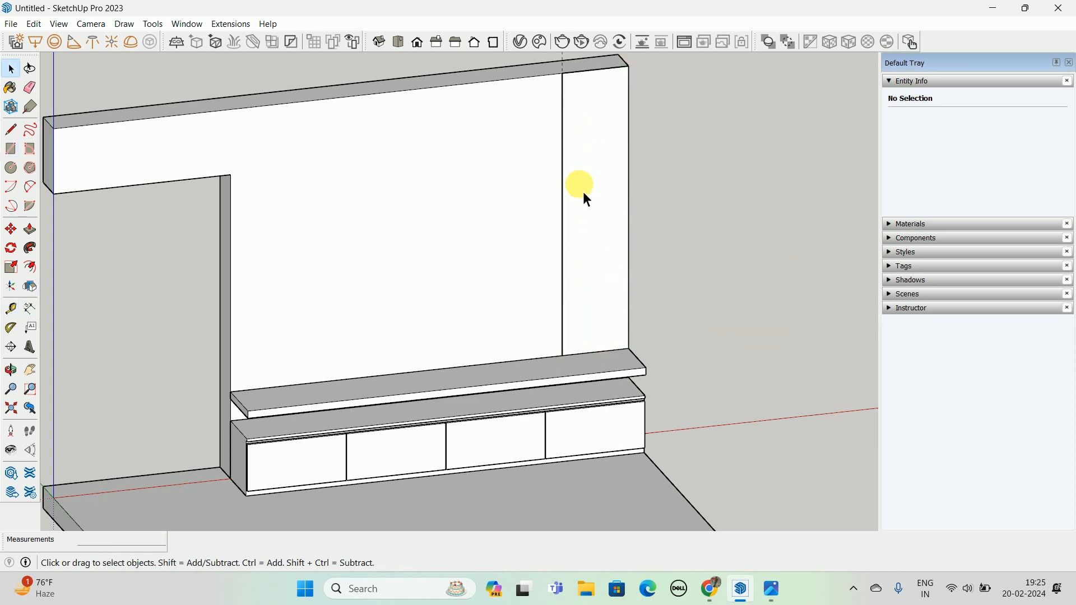
- Make a group from the tall rectangle at the wall's end and check the unit in the reference image
{"action": "left_click", "coordinate": [585, 195]}
{"action": "right_click", "coordinate": [584, 192]}
{"action": "left_click", "coordinate": [645, 290]}
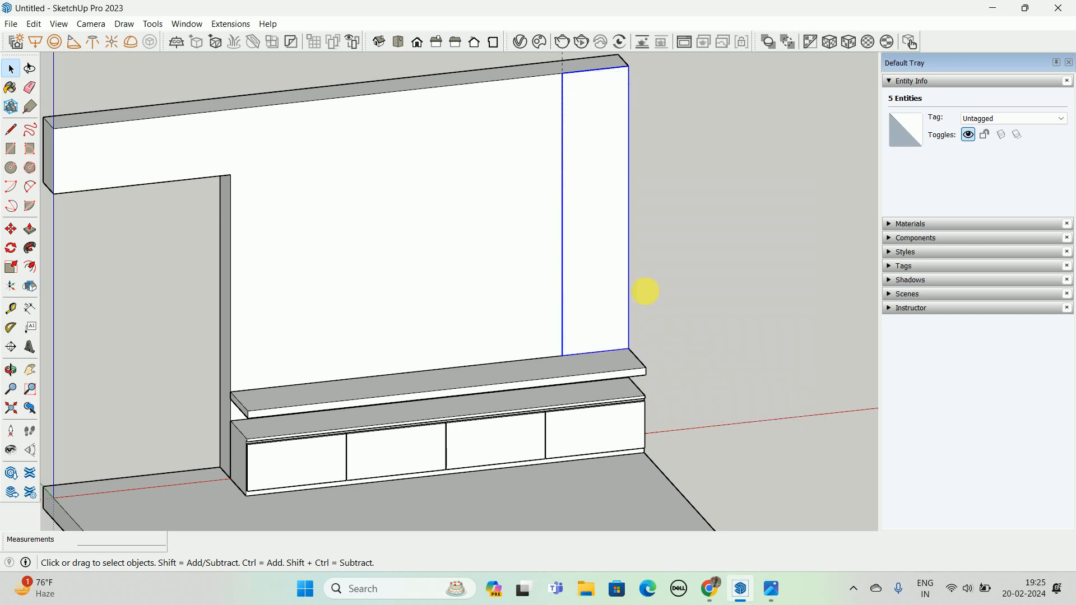
{"action": "left_click", "coordinate": [772, 589]}
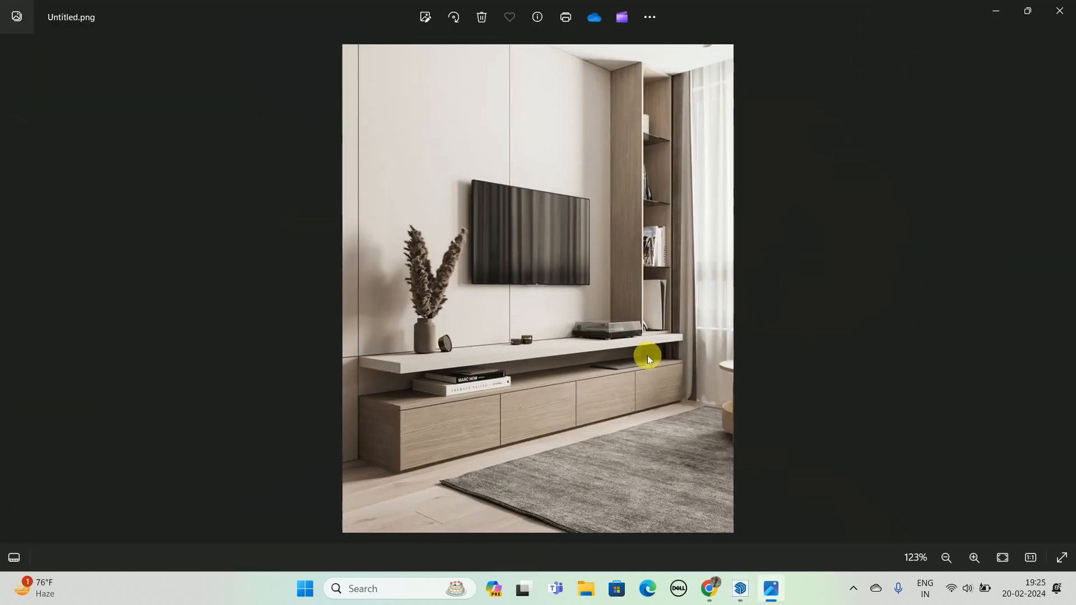
{"action": "left_click", "coordinate": [995, 11]}
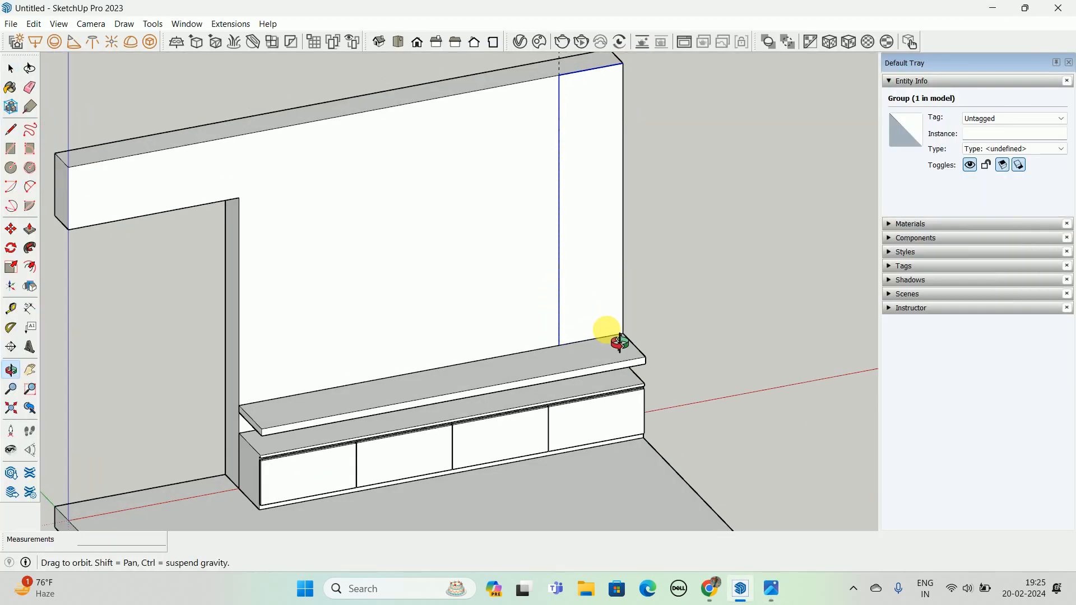
- Extrude the grouped rectangle about 1' out from the wall into a tall box and close the group
{"action": "double_click", "coordinate": [590, 323]}
{"action": "key", "text": "p"}
{"action": "left_click", "coordinate": [589, 323]}
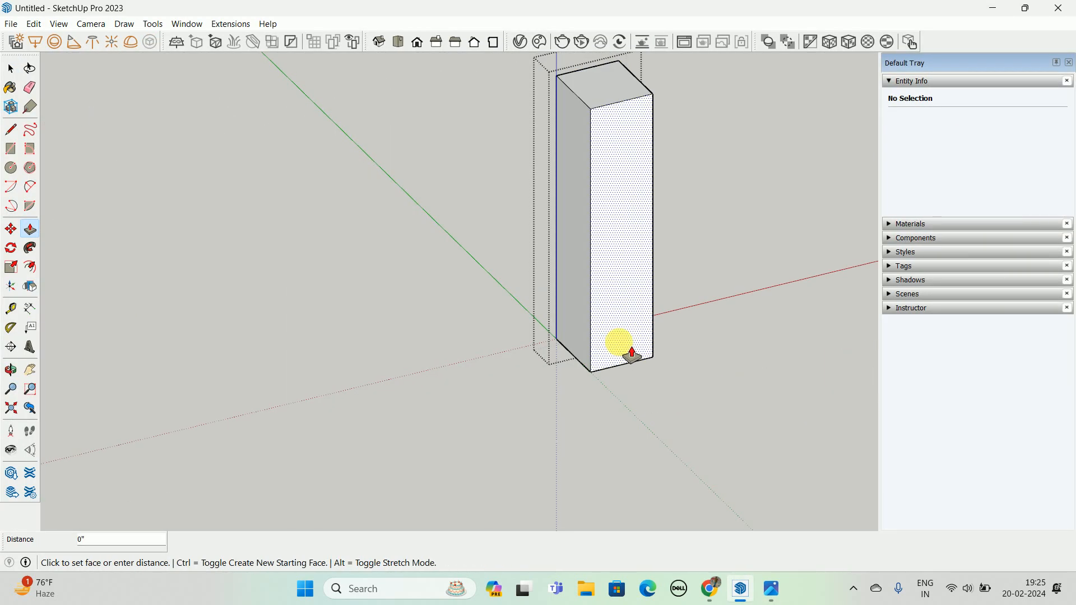
{"action": "left_click", "coordinate": [623, 357]}
{"action": "key", "text": "space"}
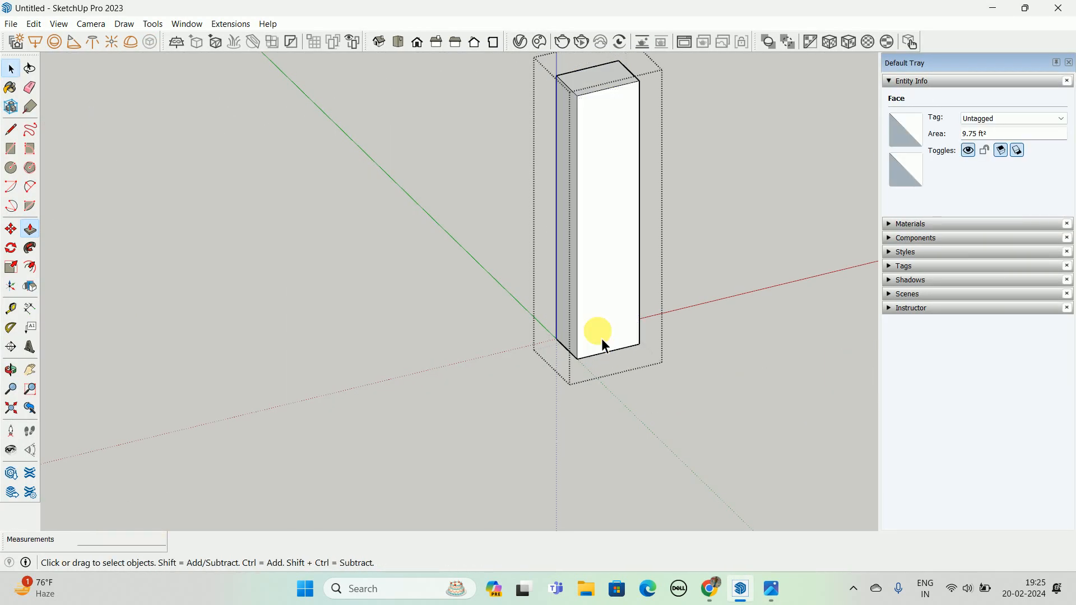
{"action": "key", "text": "Escape"}
- Open the tall box group and offset its front face outline inward by 0.5 inch
{"action": "middle_click_drag", "start_coordinate": [609, 278], "coordinate": [776, 279]}
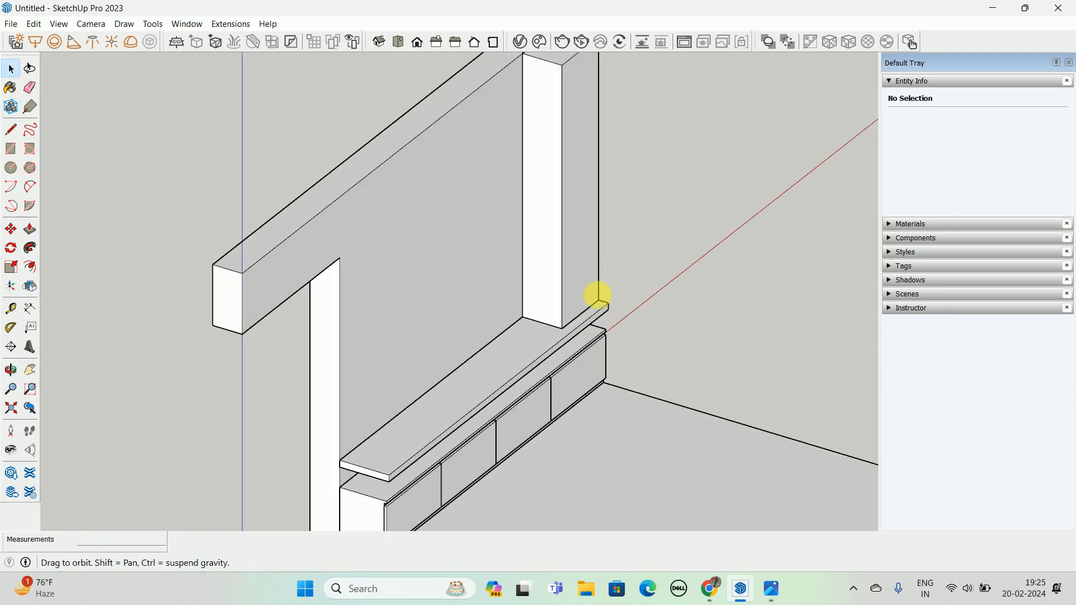
{"action": "scroll", "coordinate": [522, 350], "scroll_direction": "up", "scroll_amount": 3}
{"action": "scroll", "coordinate": [521, 350], "scroll_direction": "down", "scroll_amount": 2}
{"action": "double_click", "coordinate": [566, 333]}
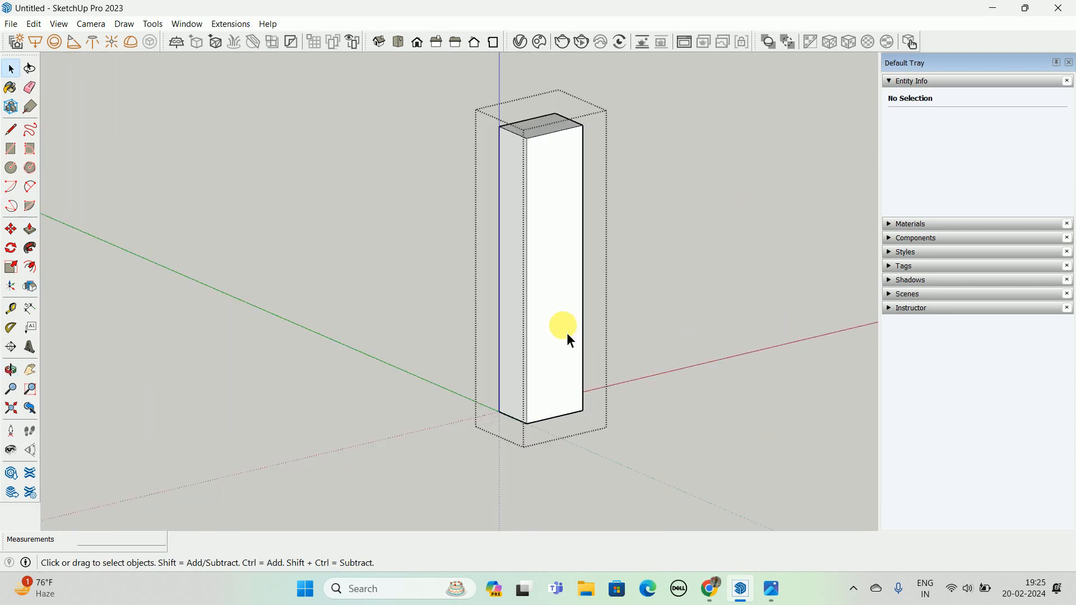
{"action": "key", "text": "f"}
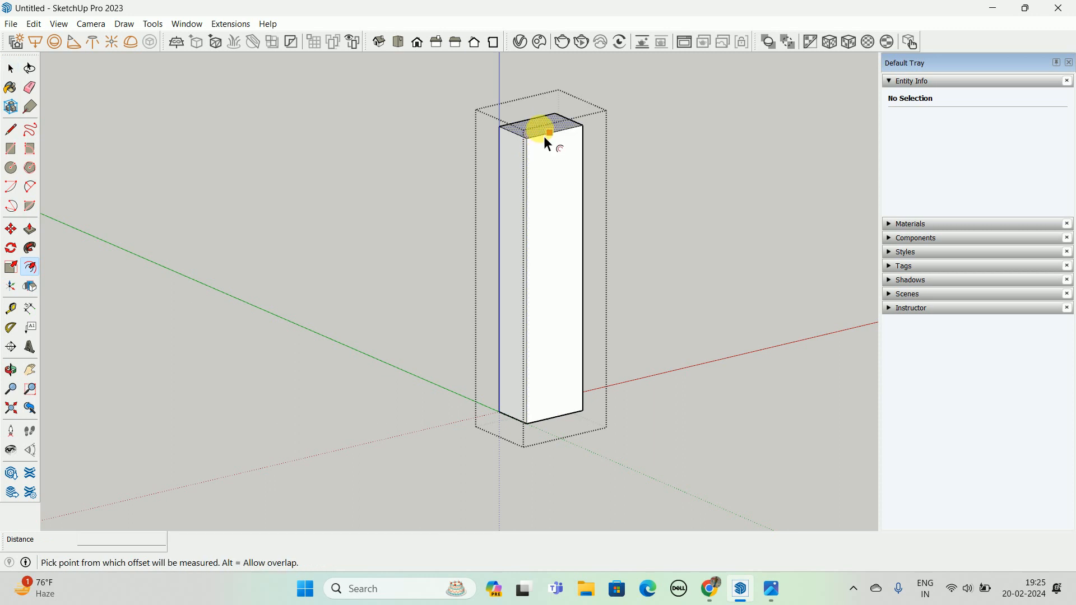
{"action": "left_click", "coordinate": [555, 157]}
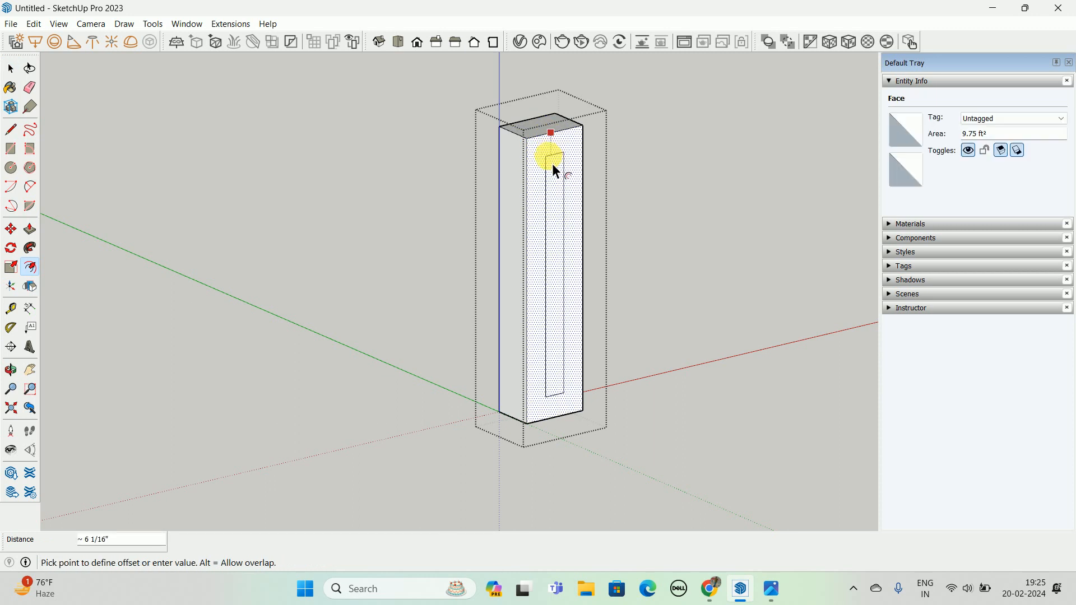
{"action": "type", "text": "0.5"}
{"action": "key", "text": "Return"}
{"action": "key", "text": "space"}
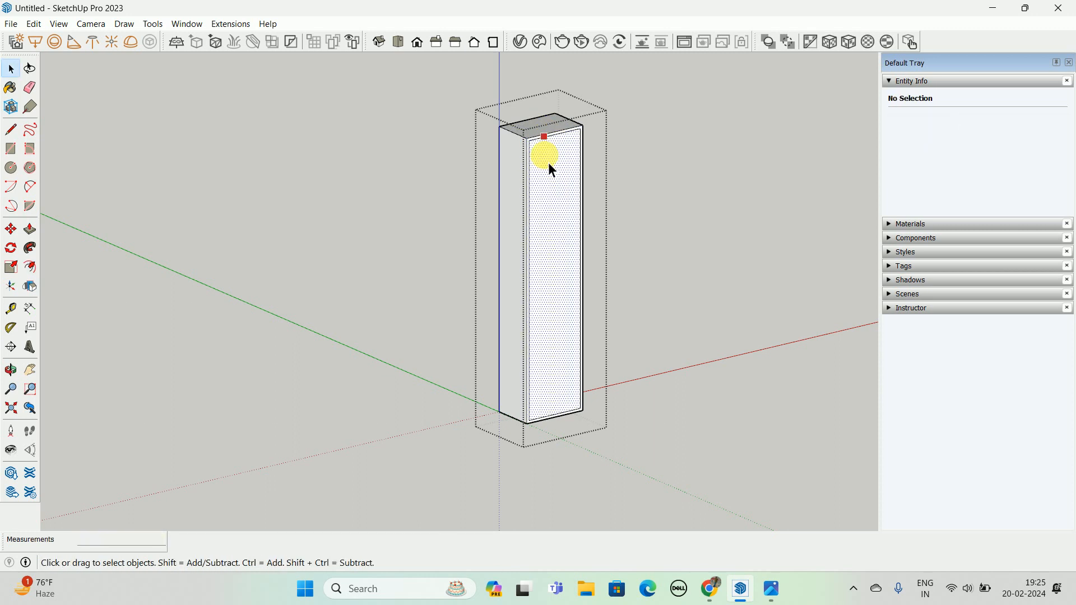
- Try to push the tall box's inset front face inward by 11' 5"
{"action": "key", "text": "p"}
{"action": "left_click", "coordinate": [561, 283]}
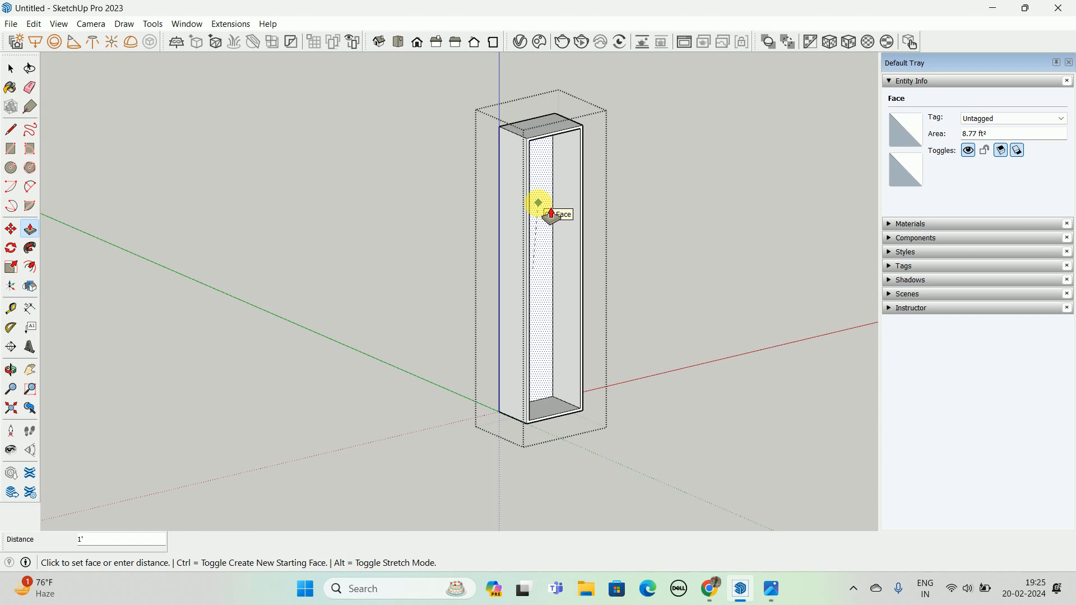
{"action": "type", "text": "1"}
{"action": "key", "text": "Return"}
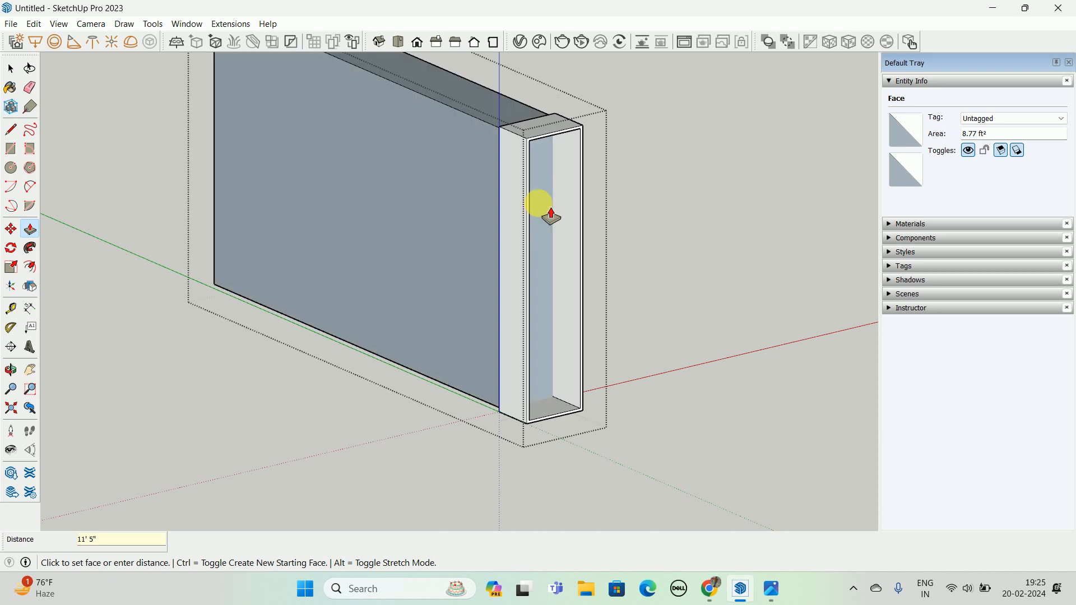
{"action": "key", "text": "ctrl+z"}
- Push the tall box's inset front face inward 11.5 inches to hollow the unit and close the group
{"action": "left_click", "coordinate": [560, 274]}
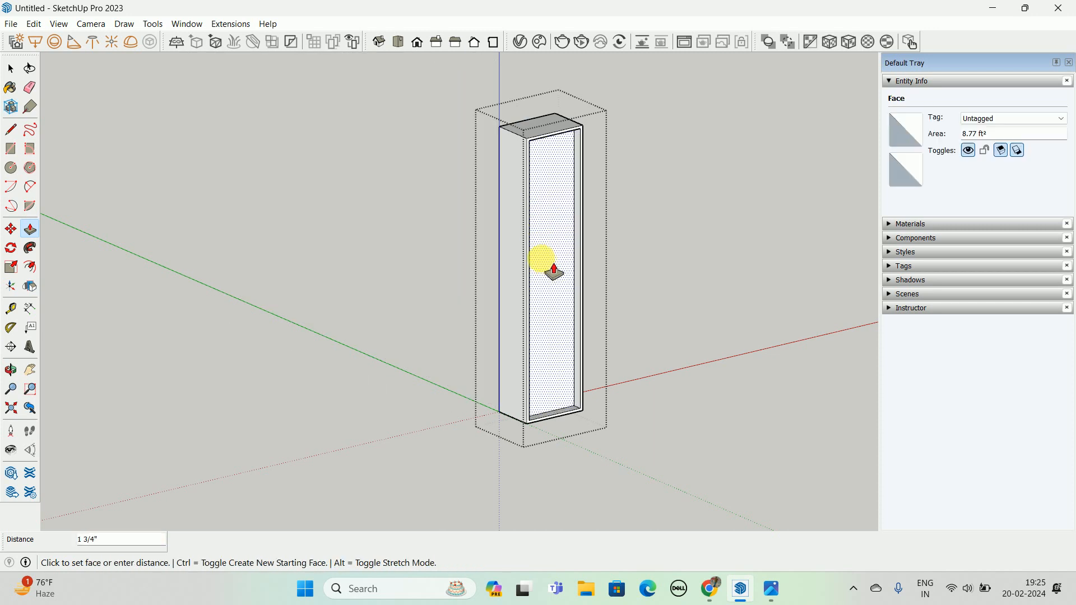
{"action": "type", "text": "11.5"}
{"action": "key", "text": "Return"}
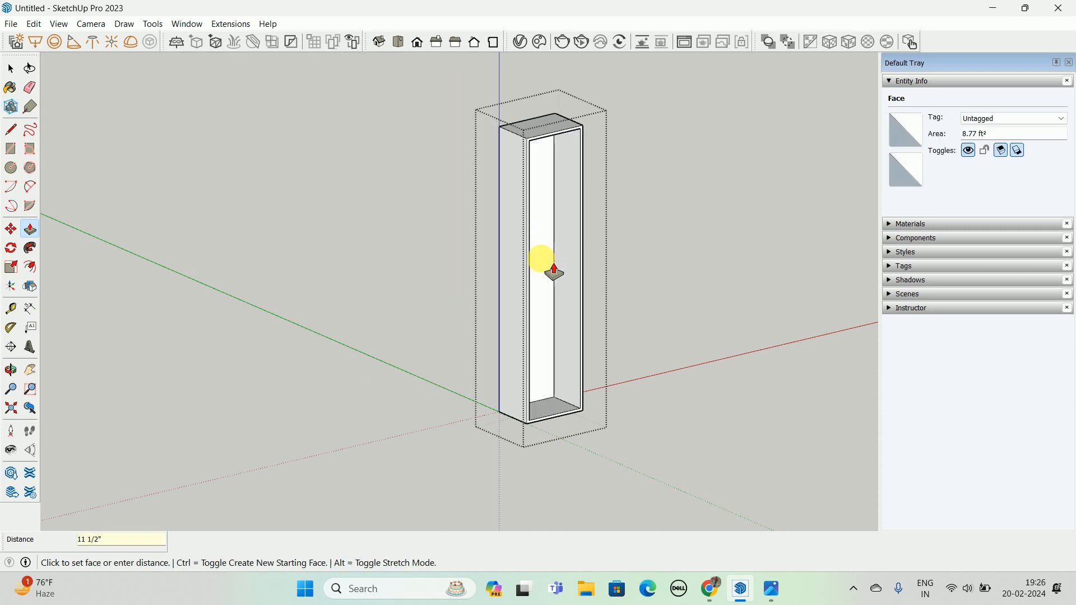
{"action": "key", "text": "space"}
{"action": "key", "text": "Escape"}
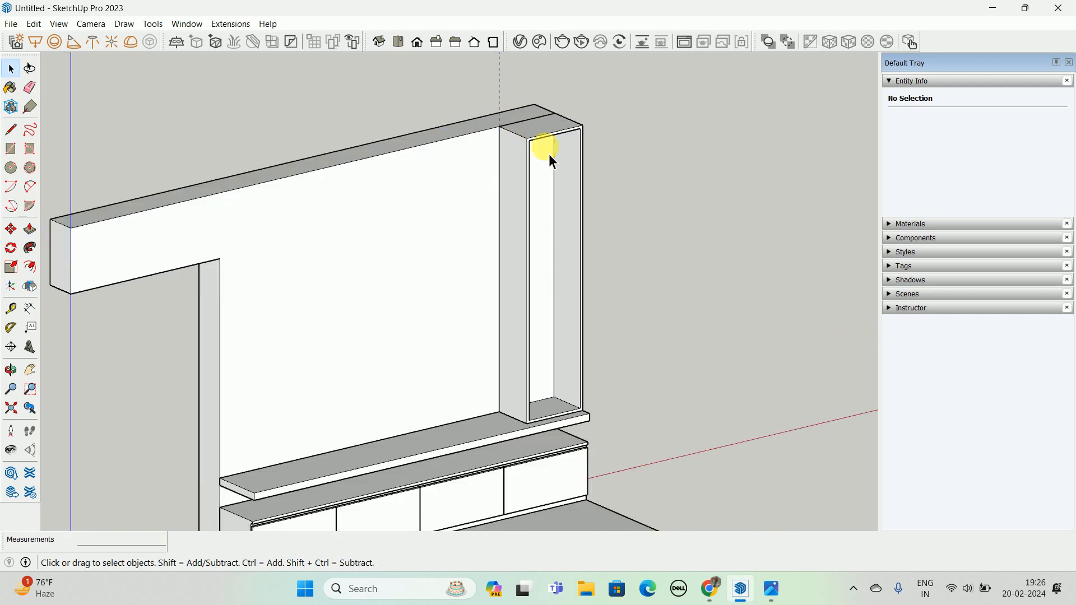
- Compare the hollow tall unit with the reference image and examine the shelves and TV there
{"action": "scroll", "coordinate": [544, 180], "scroll_direction": "down", "scroll_amount": 6}
{"action": "middle_click_drag", "start_coordinate": [539, 229], "coordinate": [566, 247]}
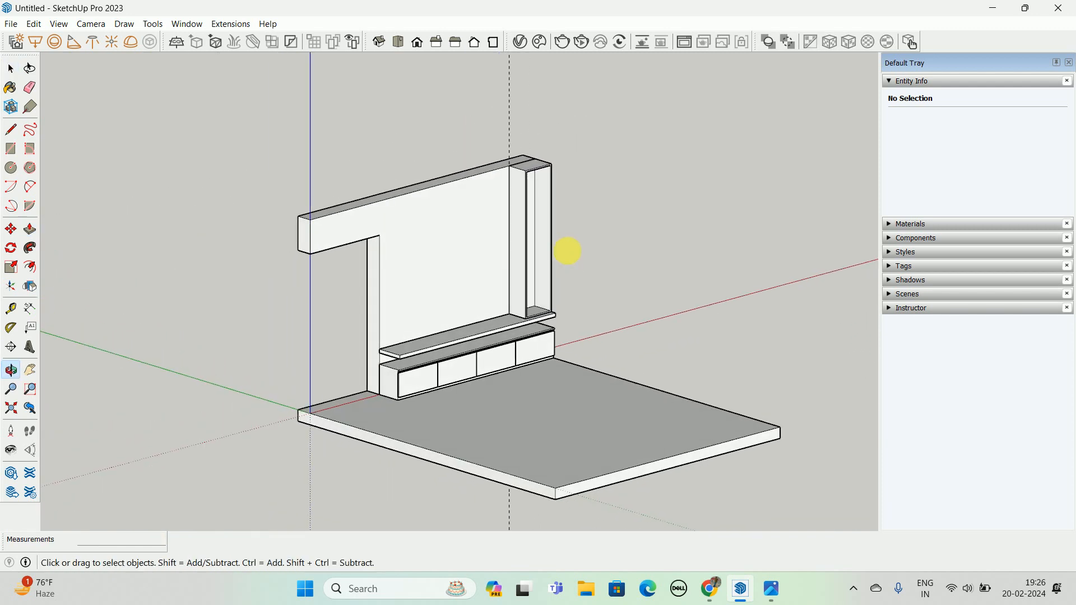
{"action": "left_click", "coordinate": [782, 597]}
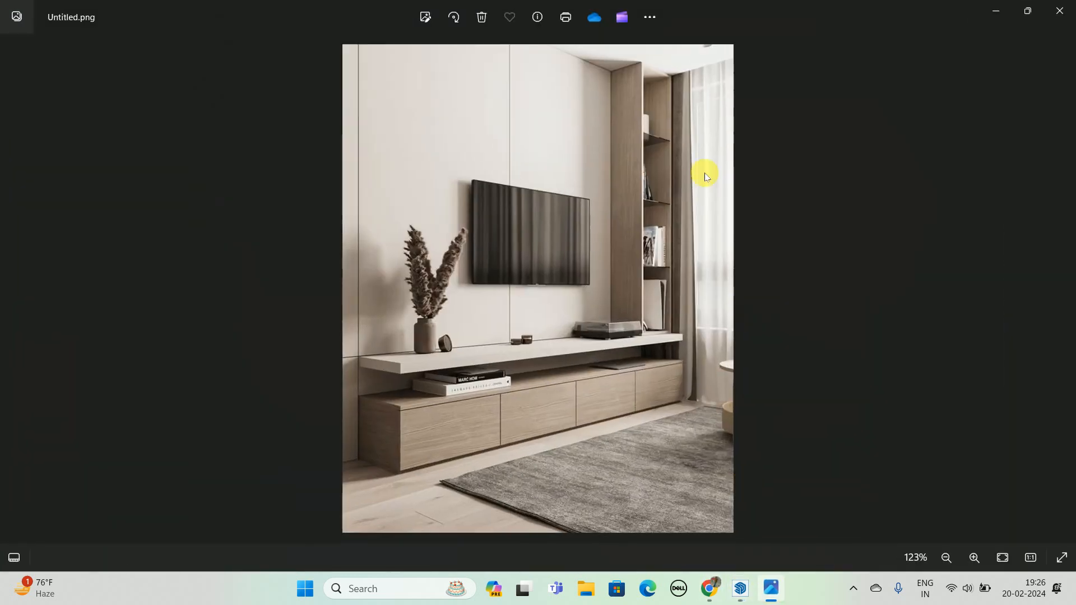
{"action": "scroll", "coordinate": [662, 240], "scroll_direction": "up", "scroll_amount": 6}
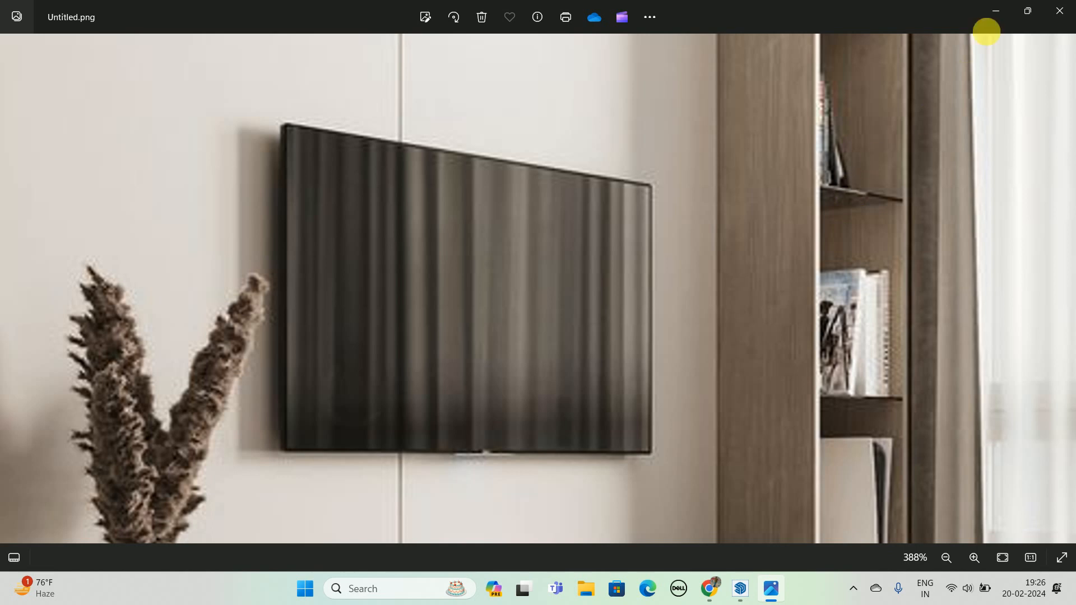
{"action": "left_click", "coordinate": [996, 11]}
- Place a guide 1 inch behind the front edge of the tall unit's inner bottom face
{"action": "scroll", "coordinate": [598, 342], "scroll_direction": "up", "scroll_amount": 5}
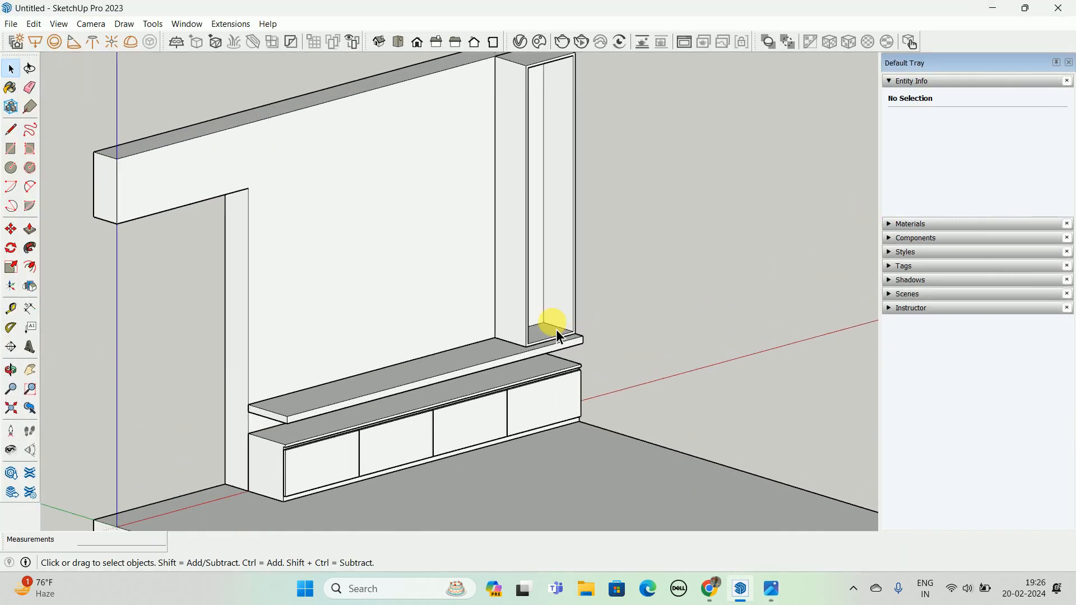
{"action": "key", "text": "t"}
{"action": "scroll", "coordinate": [561, 339], "scroll_direction": "up", "scroll_amount": 4}
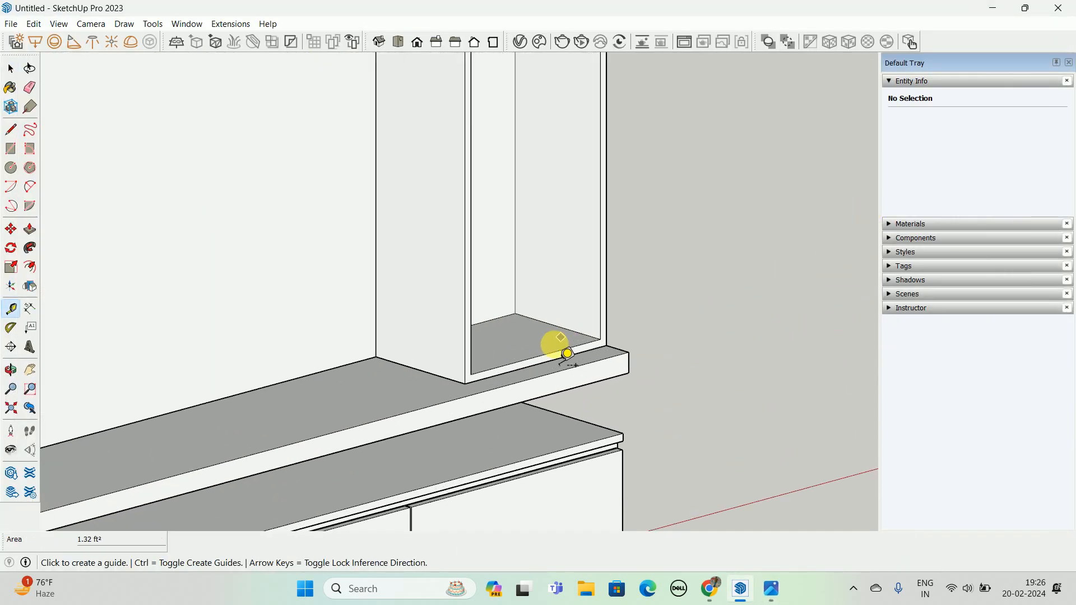
{"action": "left_click", "coordinate": [539, 355]}
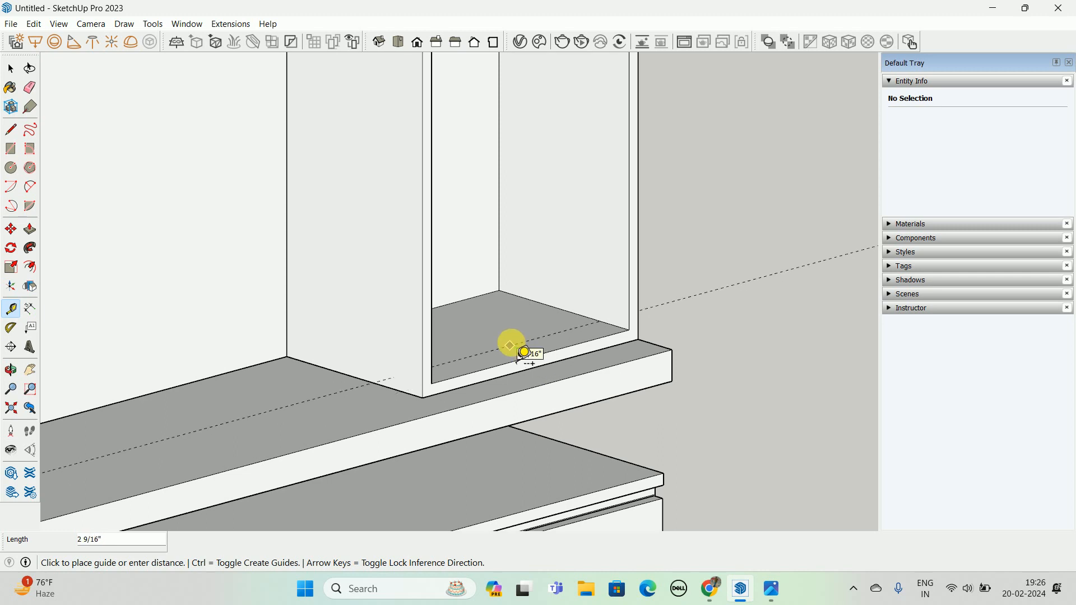
{"action": "type", "text": "1"}
{"action": "key", "text": "Return"}
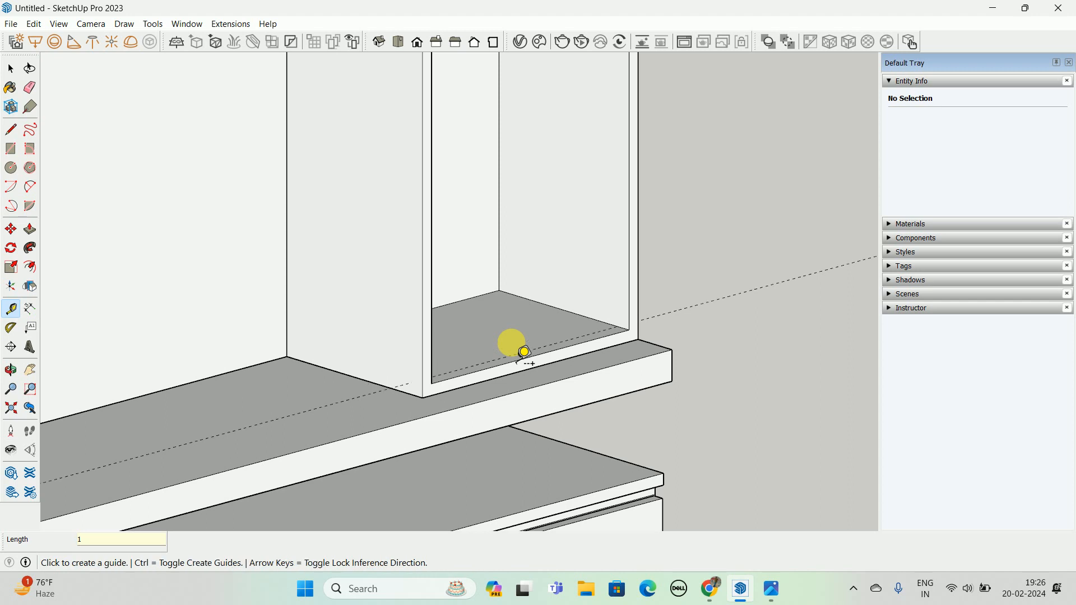
- Draw a 1' 4 1/2" by 10 1/2" rectangle on the tall unit's inner bottom face up to the guide and group it with its edges
{"action": "middle_click_drag", "start_coordinate": [524, 352], "coordinate": [473, 385]}
{"action": "key", "text": "r"}
{"action": "left_click", "coordinate": [278, 293]}
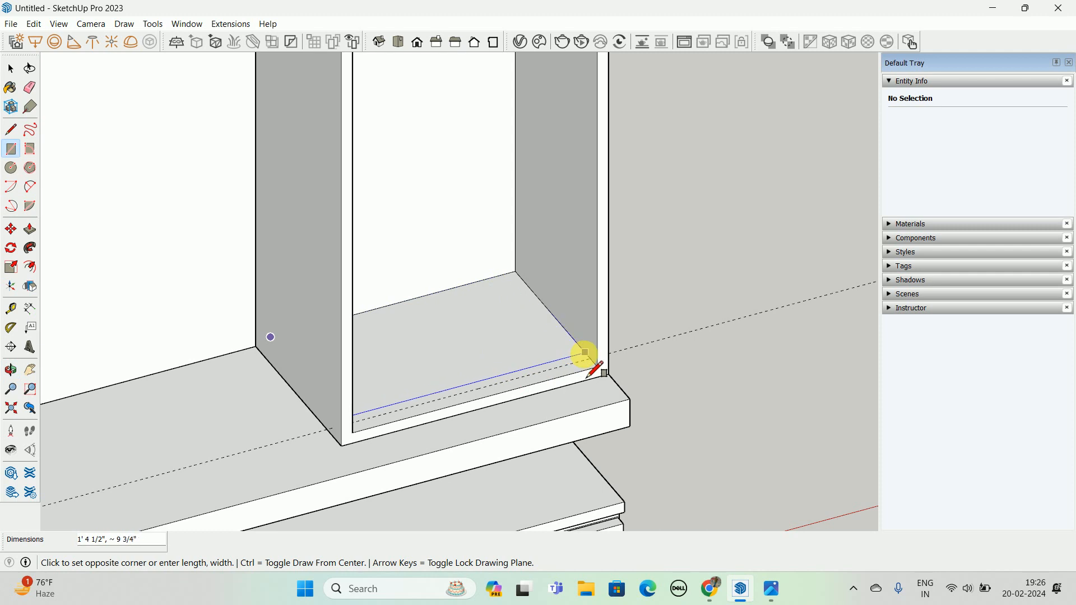
{"action": "left_click", "coordinate": [592, 359]}
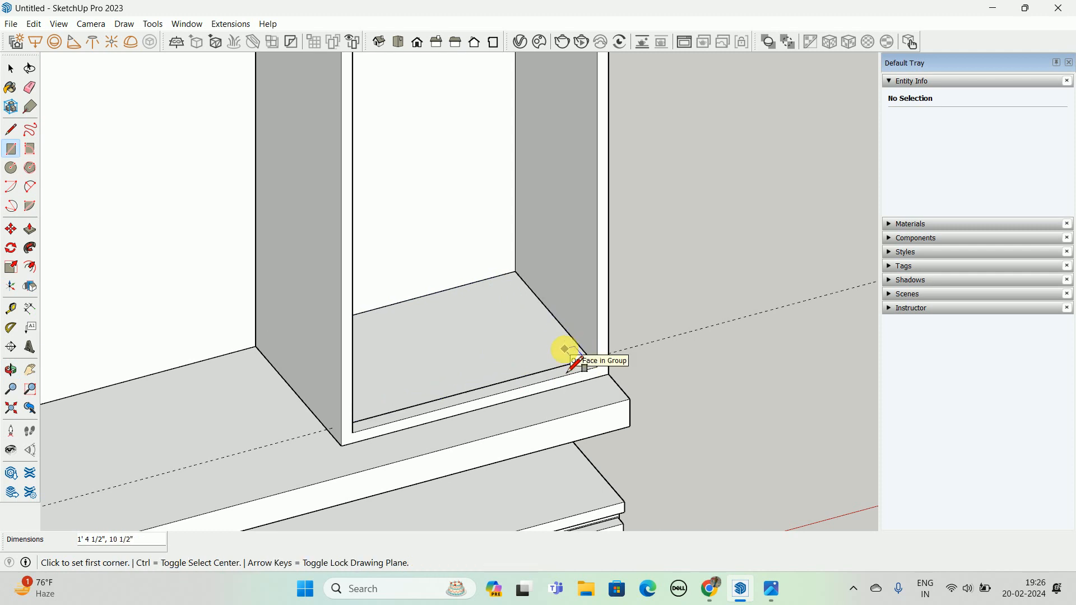
{"action": "key", "text": "space"}
{"action": "left_click", "coordinate": [506, 357]}
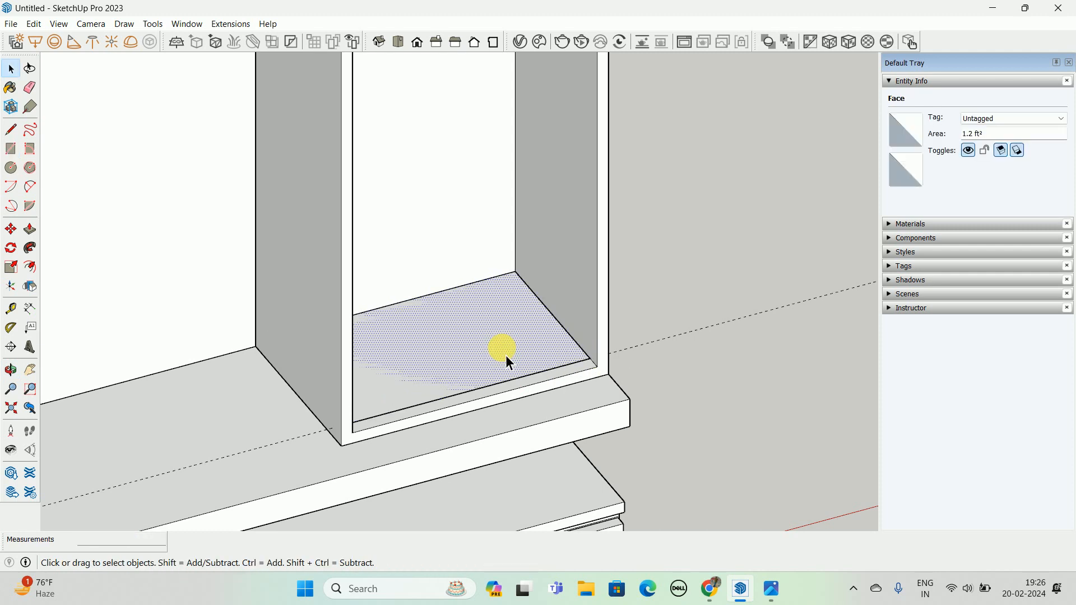
{"action": "right_click", "coordinate": [506, 355]}
{"action": "left_click", "coordinate": [572, 450]}
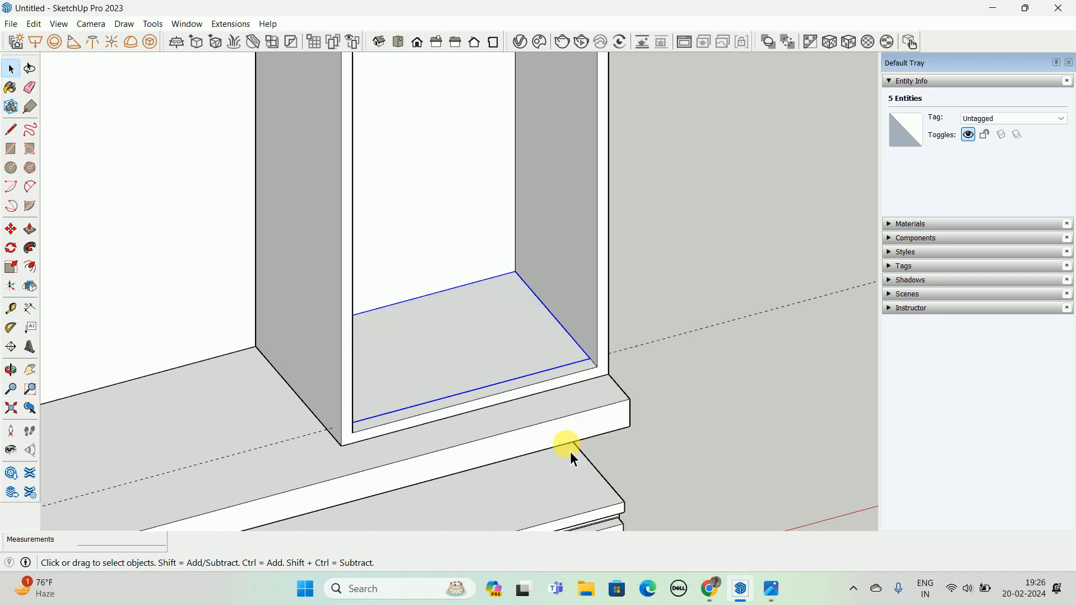
- Push the grouped shelf rectangle 0.5 inch downward to give it thickness and close the group
{"action": "middle_click_drag", "start_coordinate": [543, 415], "coordinate": [624, 384]}
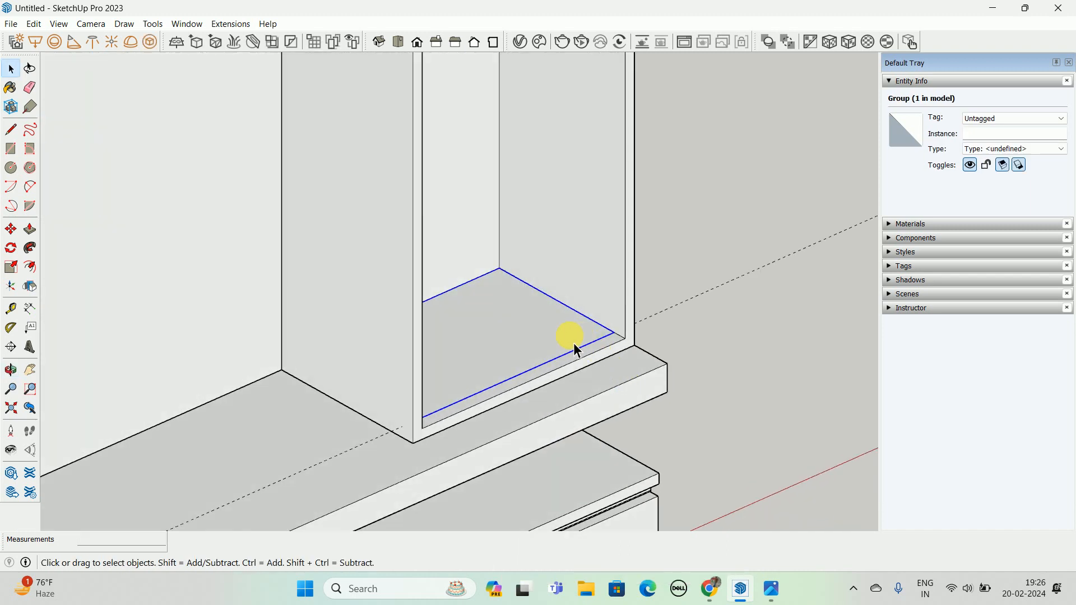
{"action": "scroll", "coordinate": [578, 351], "scroll_direction": "down", "scroll_amount": 1}
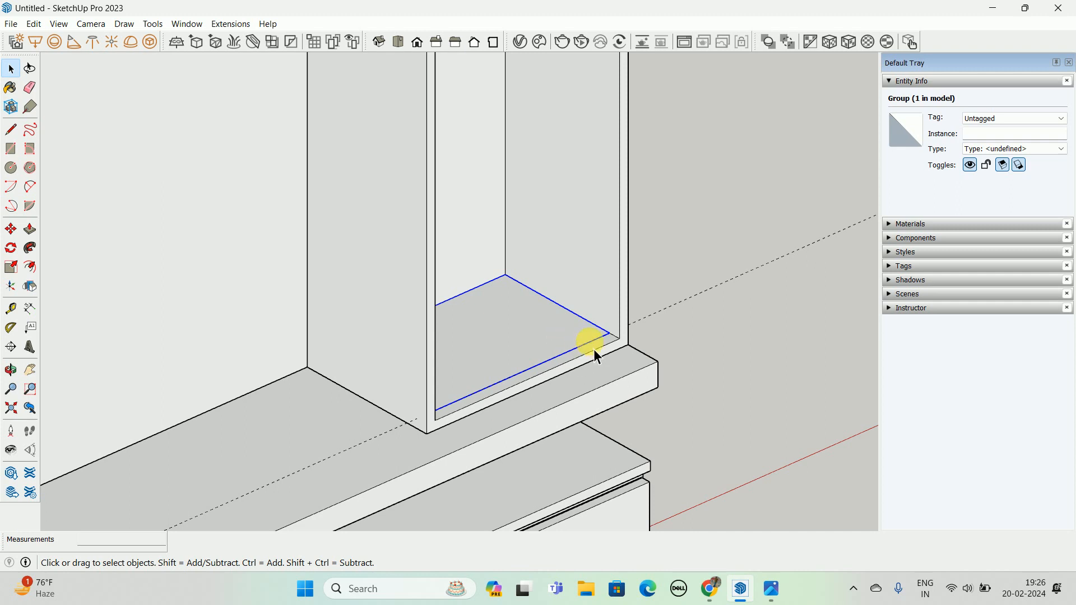
{"action": "double_click", "coordinate": [584, 343]}
{"action": "key", "text": "p"}
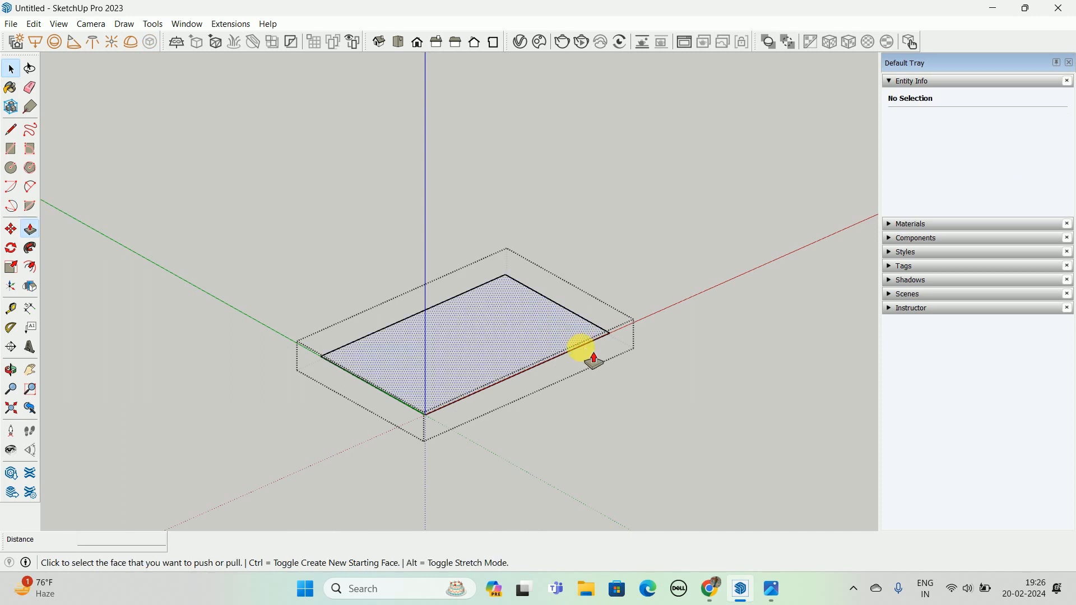
{"action": "left_click", "coordinate": [584, 344]}
{"action": "type", "text": ".5"}
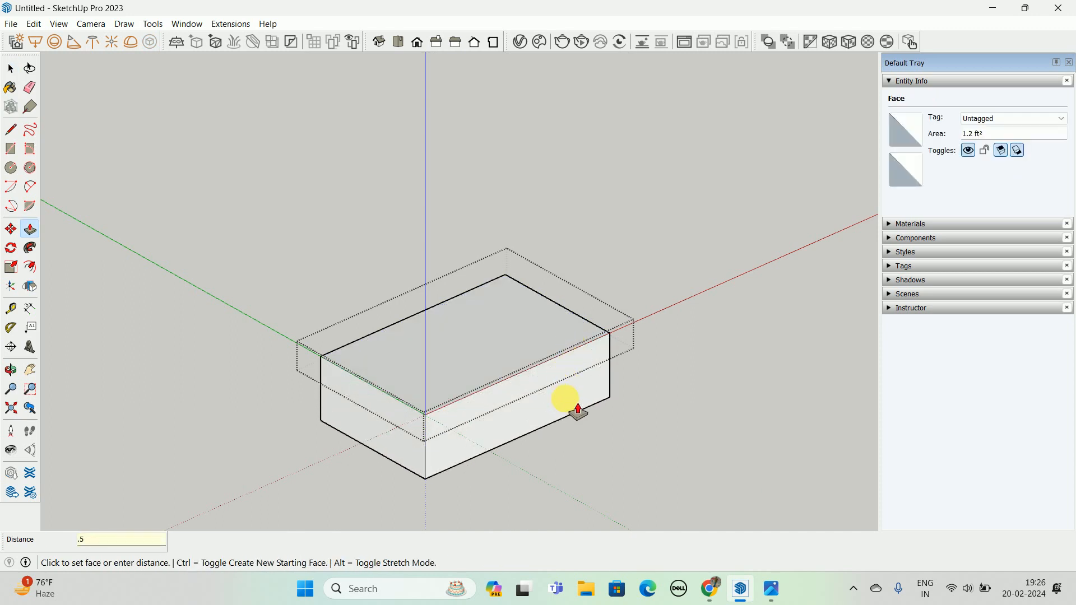
{"action": "key", "text": "Return"}
{"action": "key", "text": "space"}
{"action": "key", "text": "Escape"}
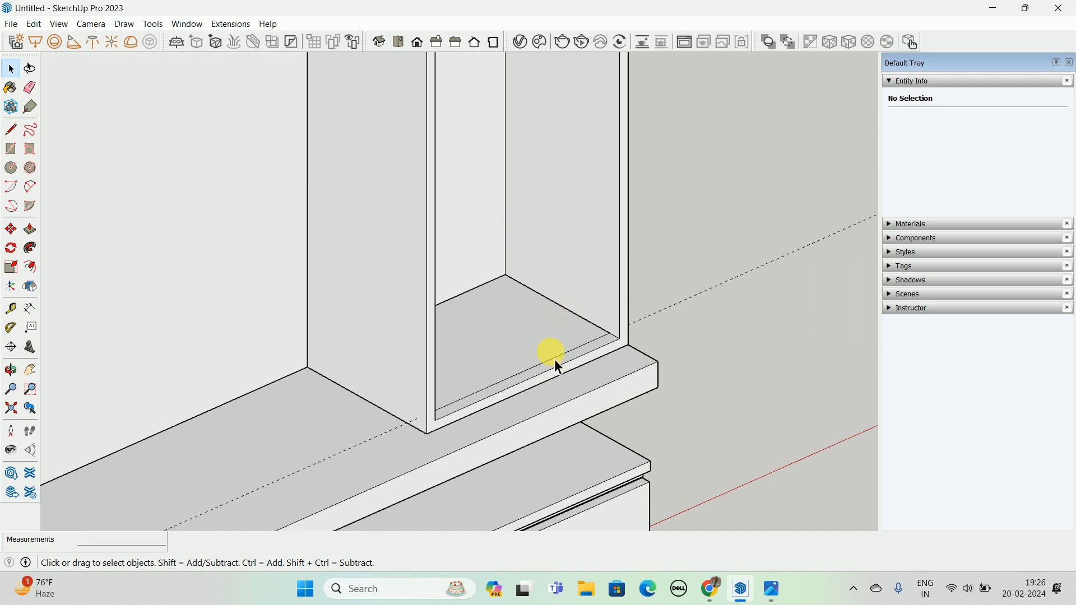
- Copy the shelf board 6' 4 1/2" straight up from the tall unit's inner bottom corner to its inner top corner
{"action": "key", "text": "m"}
{"action": "scroll", "coordinate": [630, 355], "scroll_direction": "up", "scroll_amount": 2}
{"action": "key", "text": "space"}
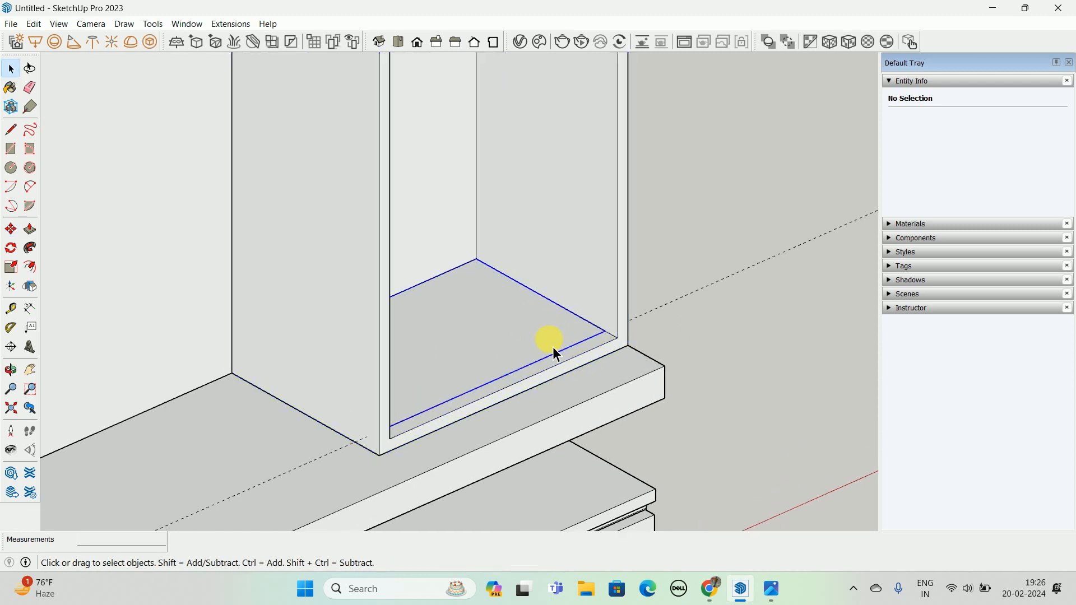
{"action": "left_click", "coordinate": [554, 348]}
{"action": "scroll", "coordinate": [554, 352], "scroll_direction": "down", "scroll_amount": 1}
{"action": "key", "text": "m"}
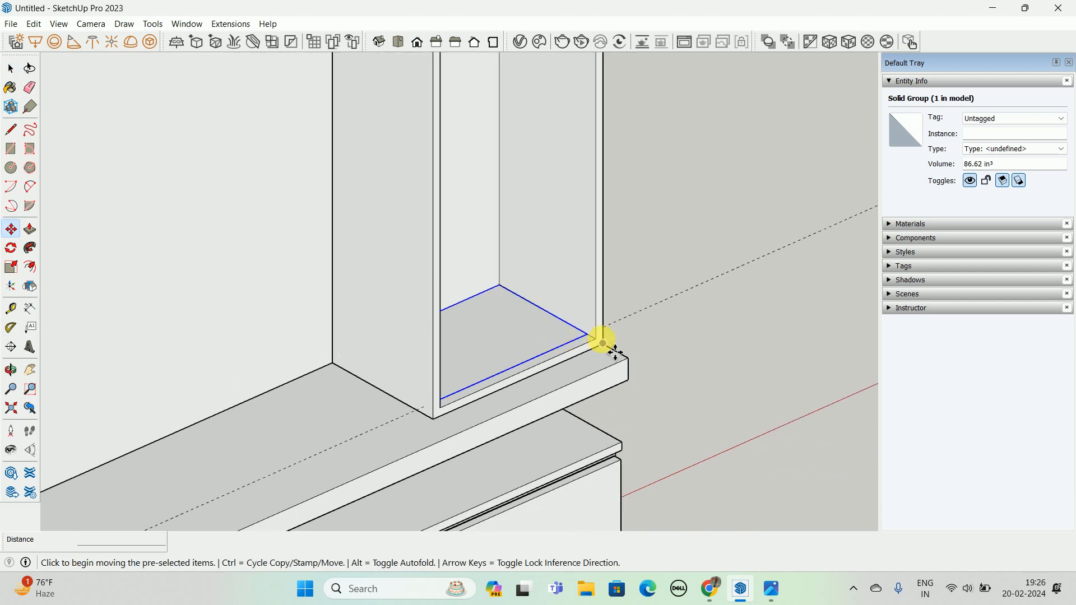
{"action": "scroll", "coordinate": [610, 352], "scroll_direction": "up", "scroll_amount": 1}
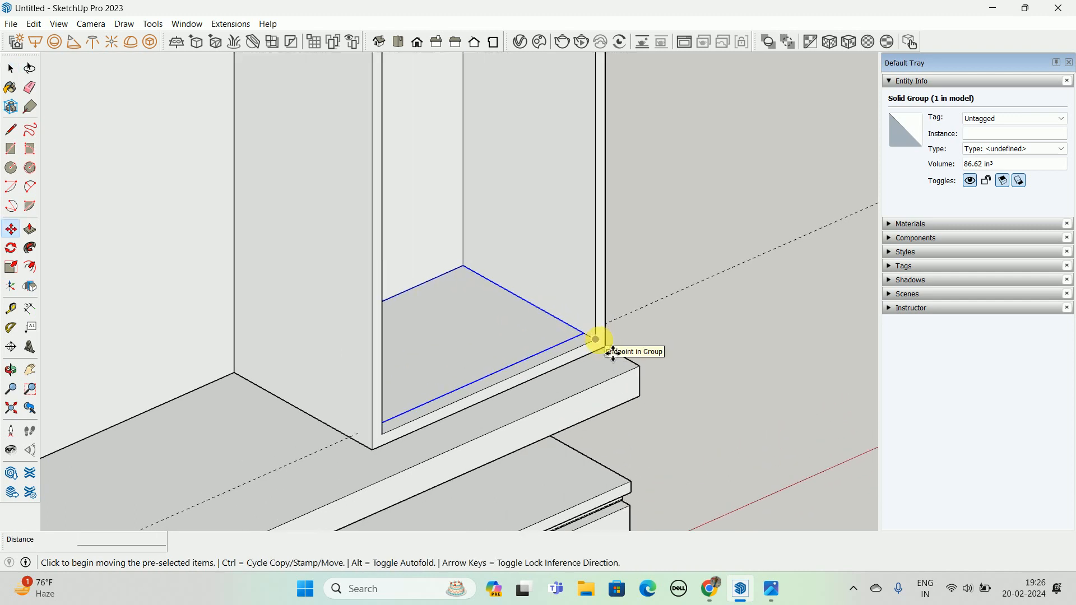
{"action": "left_click", "coordinate": [614, 352]}
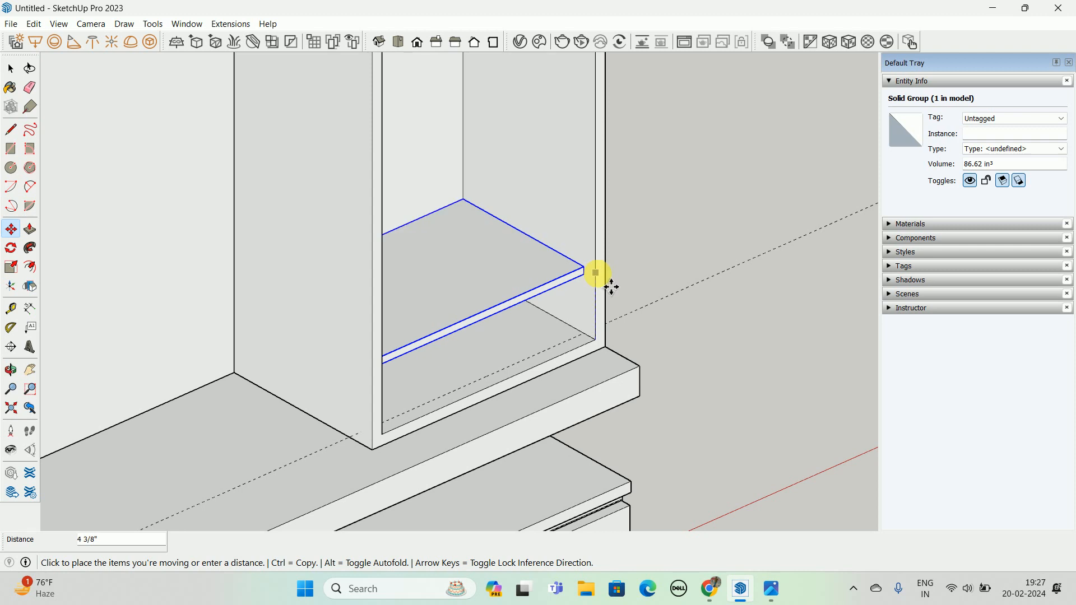
{"action": "key", "text": "ctrl"}
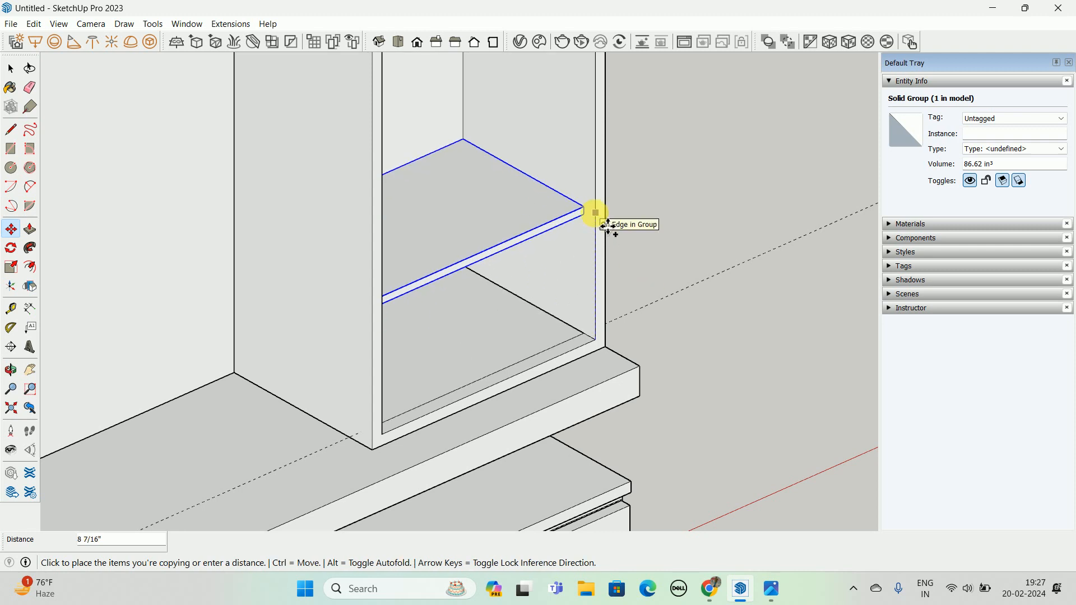
{"action": "scroll", "coordinate": [595, 169], "scroll_direction": "down", "scroll_amount": 4}
{"action": "middle_click_drag", "start_coordinate": [595, 144], "coordinate": [645, 490], "text": "shift"}
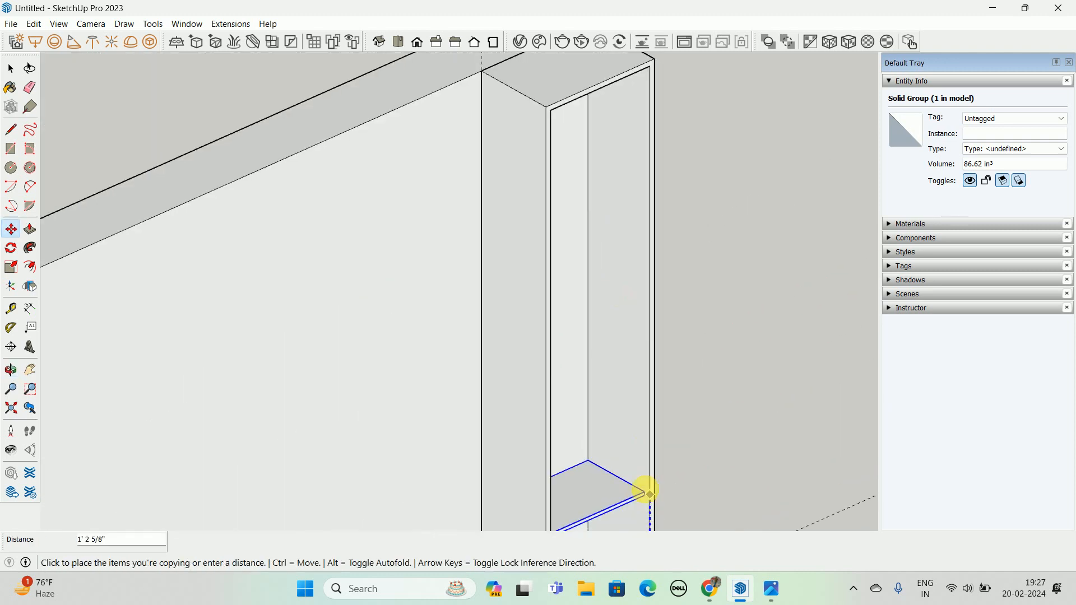
{"action": "scroll", "coordinate": [645, 490], "scroll_direction": "down", "scroll_amount": 2}
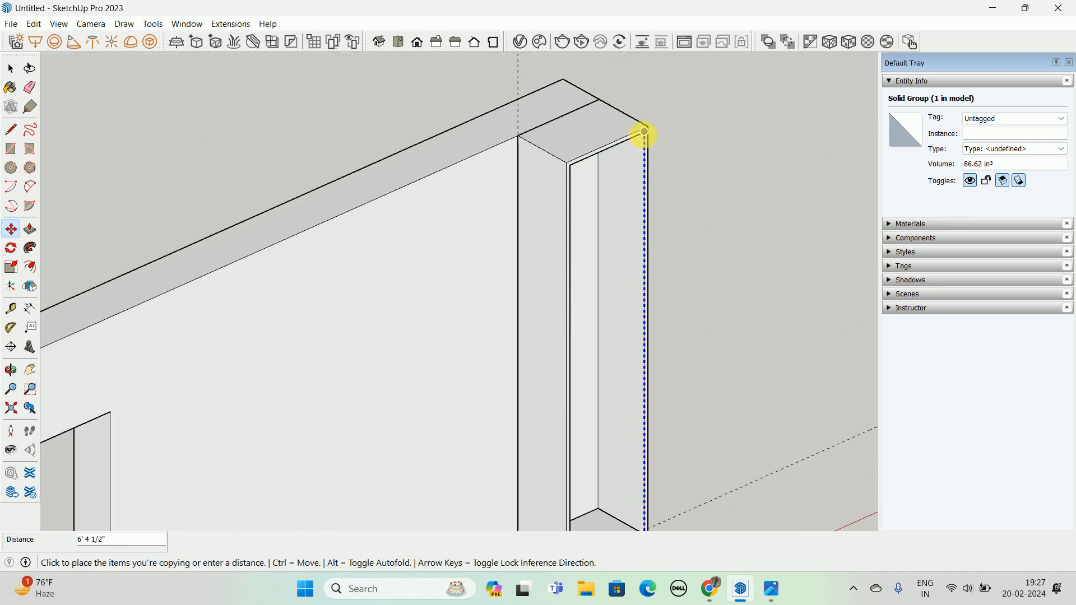
{"action": "middle_click_drag", "start_coordinate": [644, 132], "coordinate": [606, 19]}
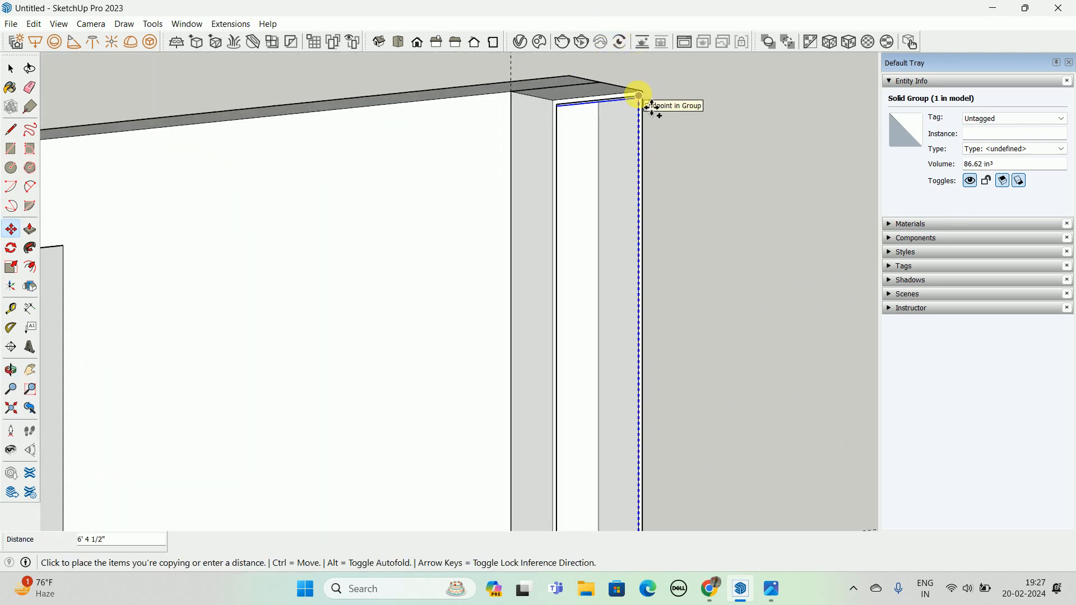
{"action": "left_click", "coordinate": [640, 96]}
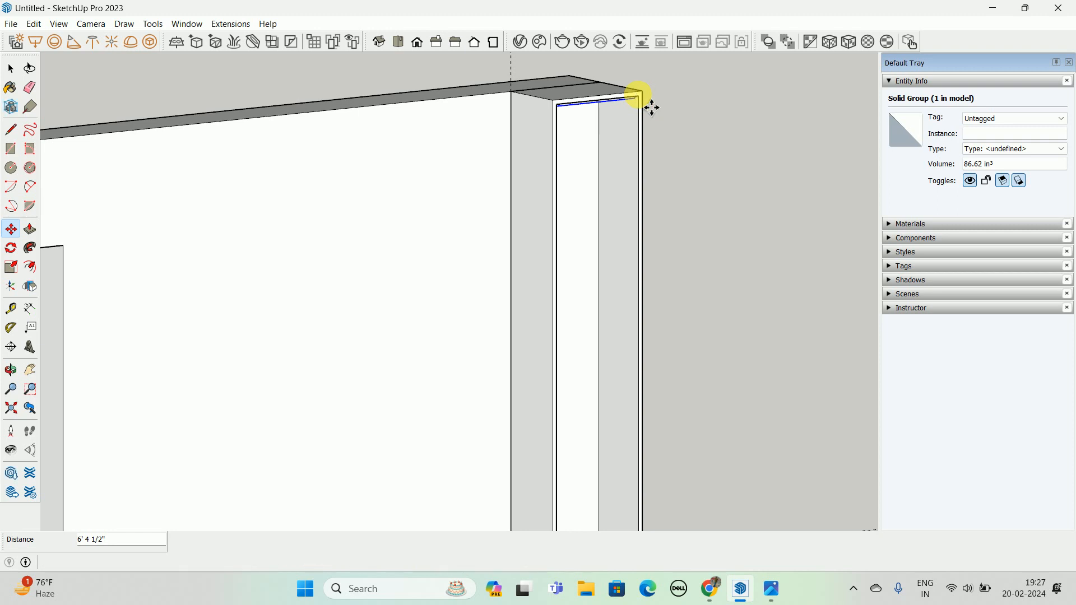
- Try dividing the distance between the bottom and top shelf boards into 4, 5 and 3 equal spaces
{"action": "scroll", "coordinate": [638, 101], "scroll_direction": "down", "scroll_amount": 3}
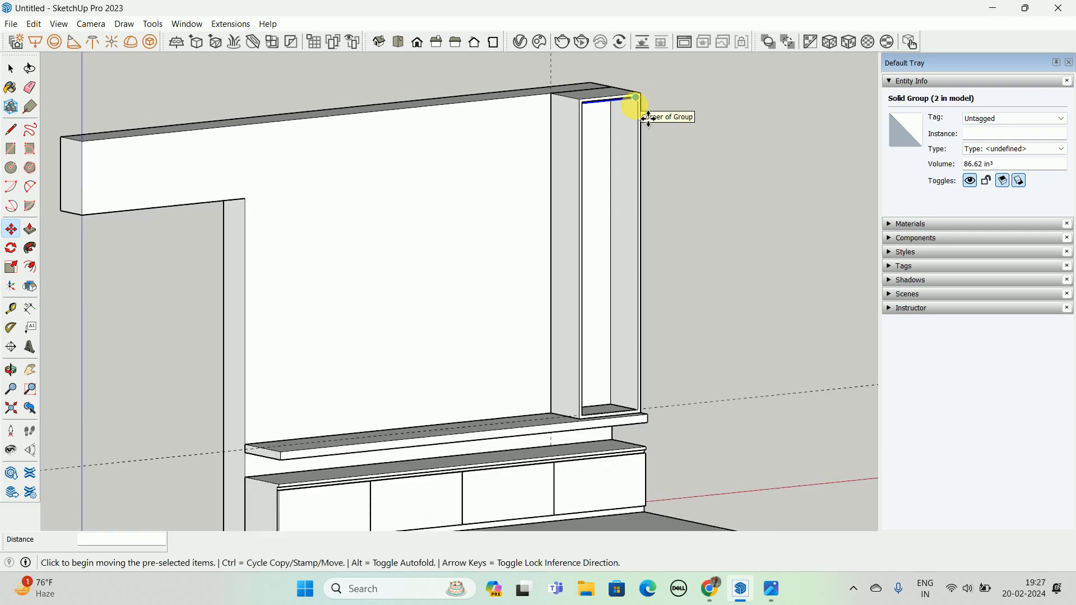
{"action": "type", "text": "/4"}
{"action": "key", "text": "Return"}
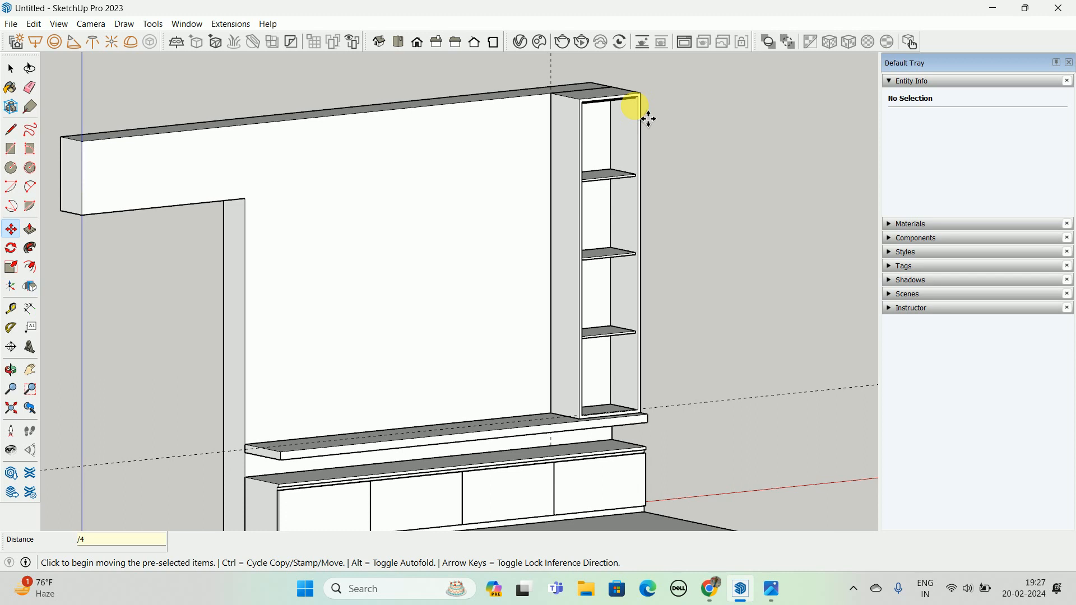
{"action": "type", "text": "/5"}
{"action": "key", "text": "Return"}
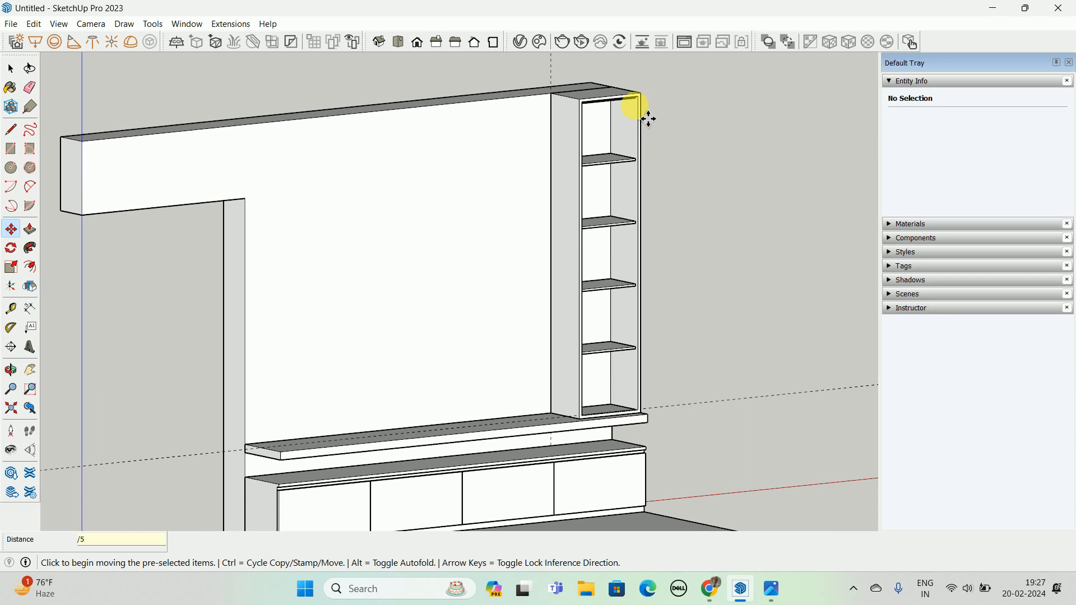
{"action": "type", "text": "/3"}
{"action": "key", "text": "Return"}
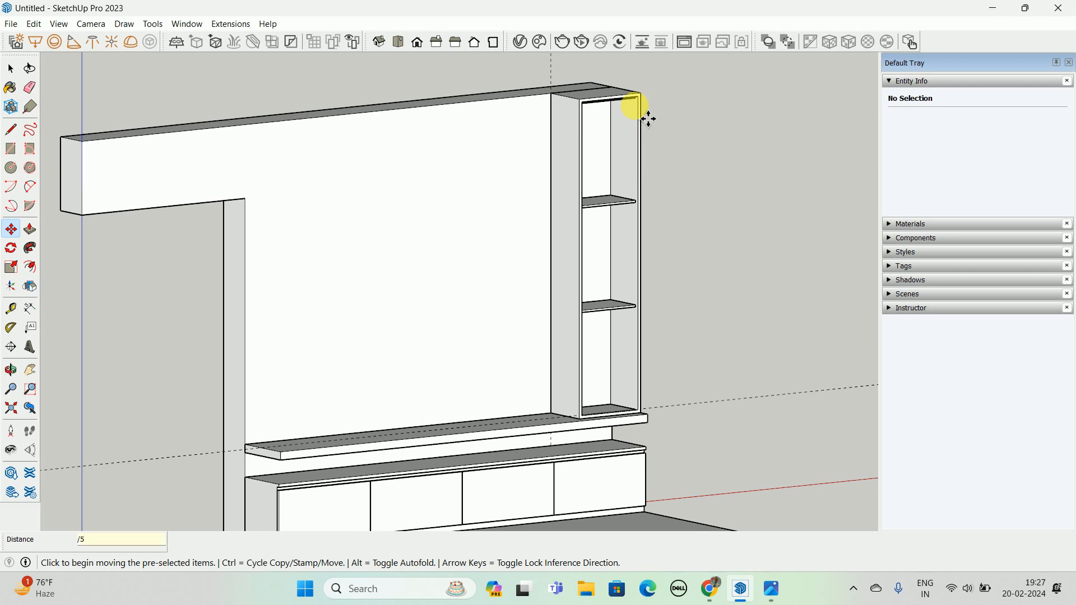
- Array the shelf copies into 5 equal spaces over the tall unit's inner height
{"action": "type", "text": "/5"}
{"action": "key", "text": "Return"}
{"action": "key", "text": "space"}
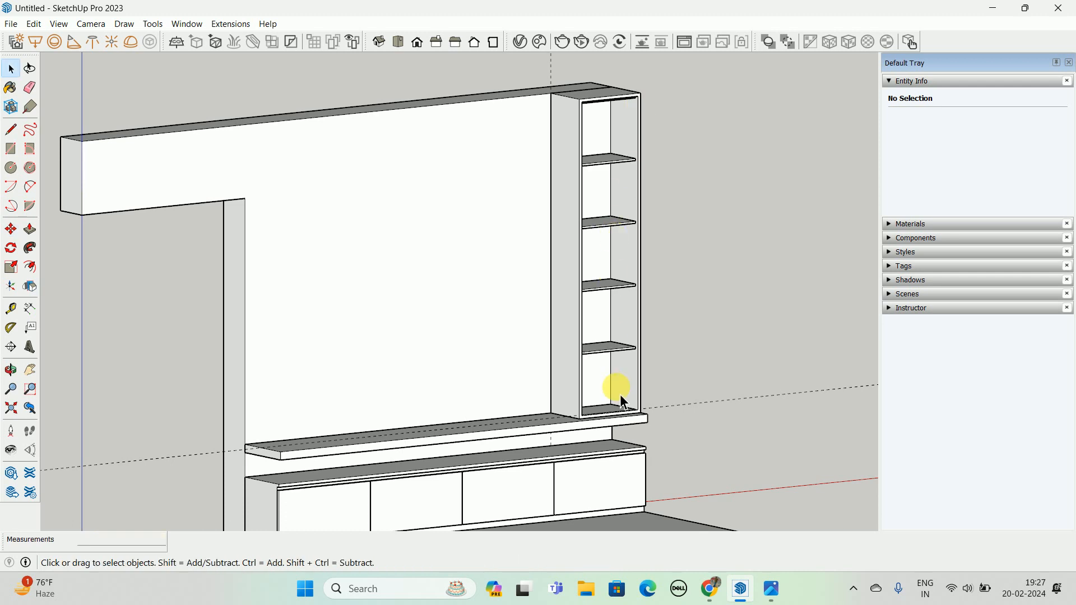
- Delete the surplus shelf boards at the very bottom and very top of the tall unit
{"action": "scroll", "coordinate": [611, 415], "scroll_direction": "up", "scroll_amount": 6}
{"action": "left_click", "coordinate": [596, 392]}
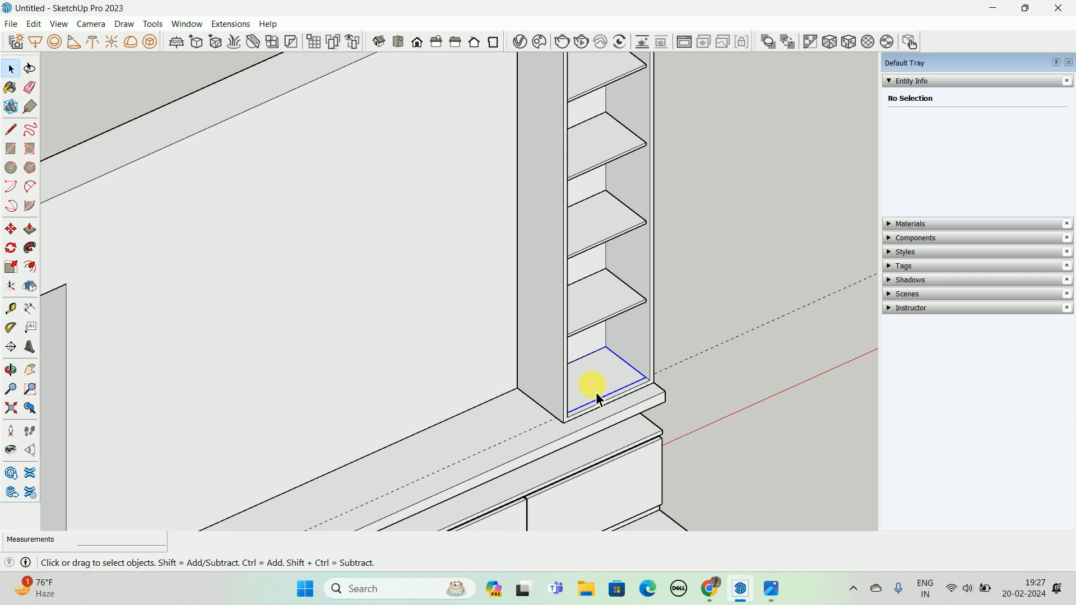
{"action": "middle_click_drag", "start_coordinate": [596, 393], "coordinate": [554, 392]}
{"action": "left_click", "coordinate": [565, 310]}
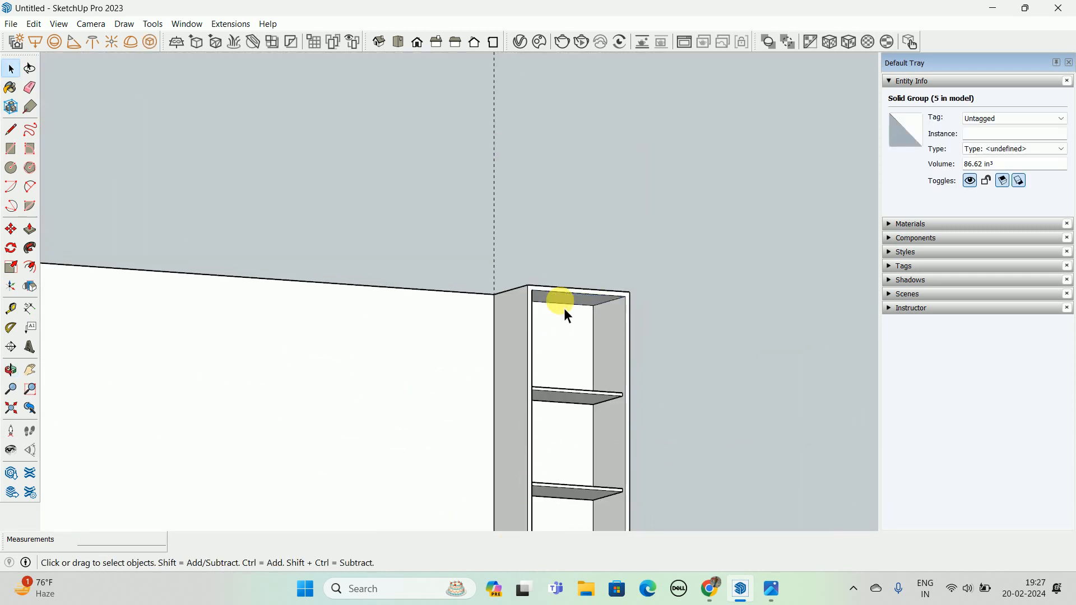
{"action": "middle_click_drag", "start_coordinate": [564, 310], "coordinate": [533, 264]}
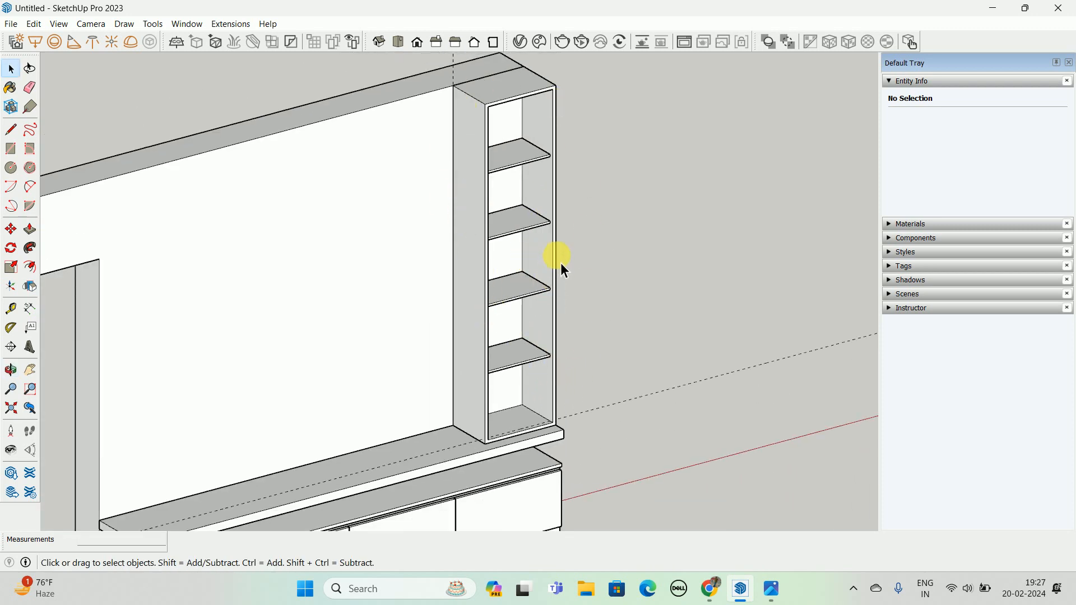
- Switch to the reference image in the photo viewer and compare its shelves and wall panelling with the model
{"action": "mouse_move", "coordinate": [562, 268]}
{"action": "middle_mouse_down"}
{"action": "mouse_move", "coordinate": [554, 284]}
{"action": "mouse_move", "coordinate": [483, 277]}
{"action": "mouse_move", "coordinate": [486, 287]}
{"action": "mouse_move", "coordinate": [590, 279]}
{"action": "mouse_move", "coordinate": [490, 325]}
{"action": "mouse_move", "coordinate": [560, 270]}
{"action": "middle_mouse_up"}
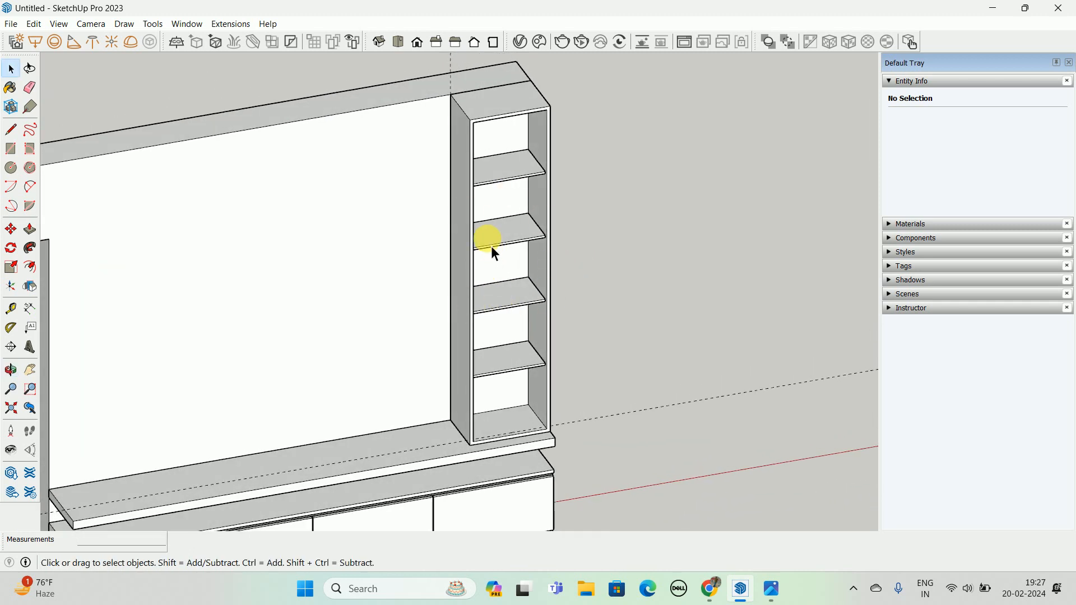
{"action": "scroll", "coordinate": [494, 251], "scroll_direction": "down", "scroll_amount": 2}
{"action": "left_click", "coordinate": [768, 596]}
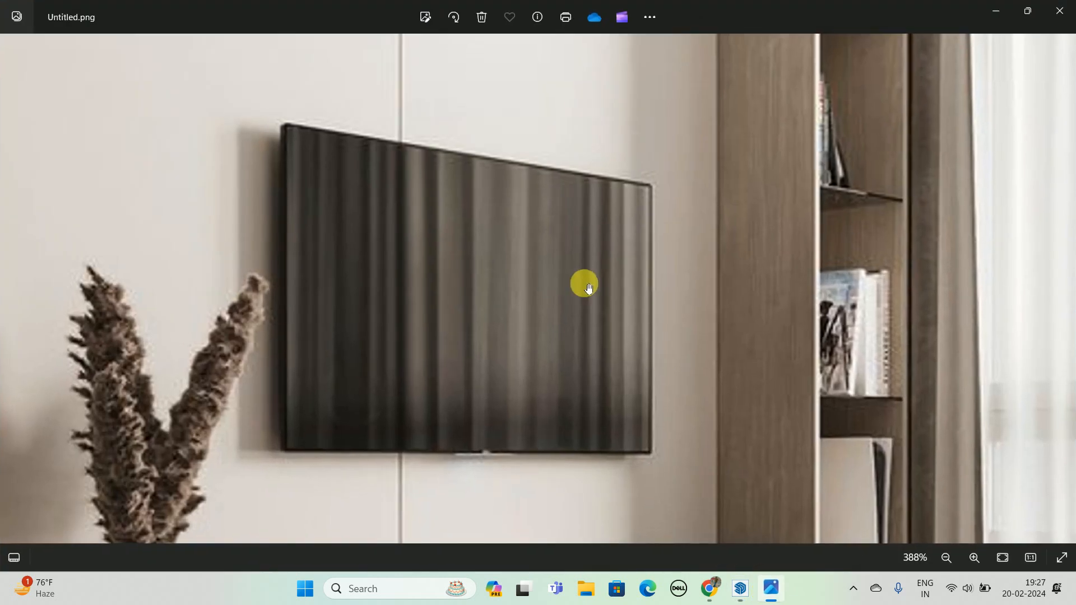
{"action": "scroll", "coordinate": [548, 257], "scroll_direction": "down", "scroll_amount": 5}
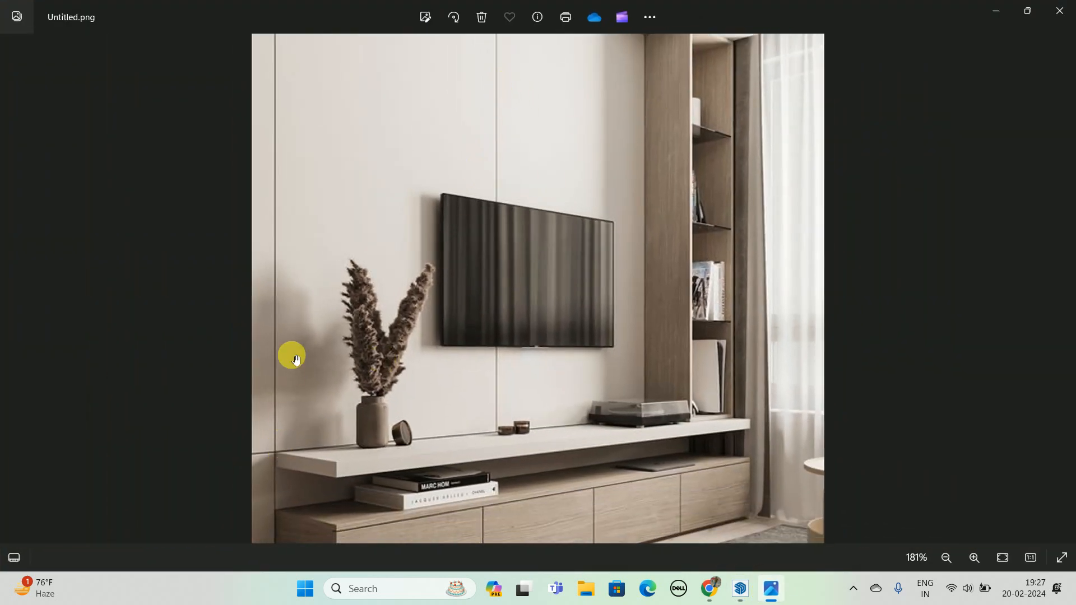
{"action": "left_click", "coordinate": [996, 11]}
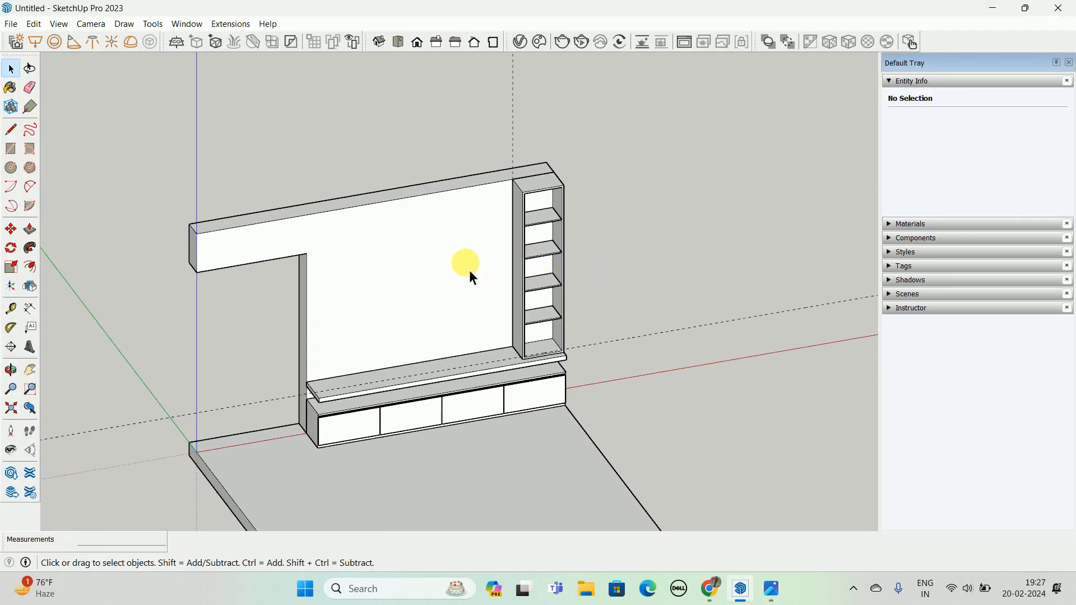
- Draw a 7' 6" by 6' 6" rectangle on the wall between the floating shelf and the tall unit's top corner, and group it
{"action": "key", "text": "r"}
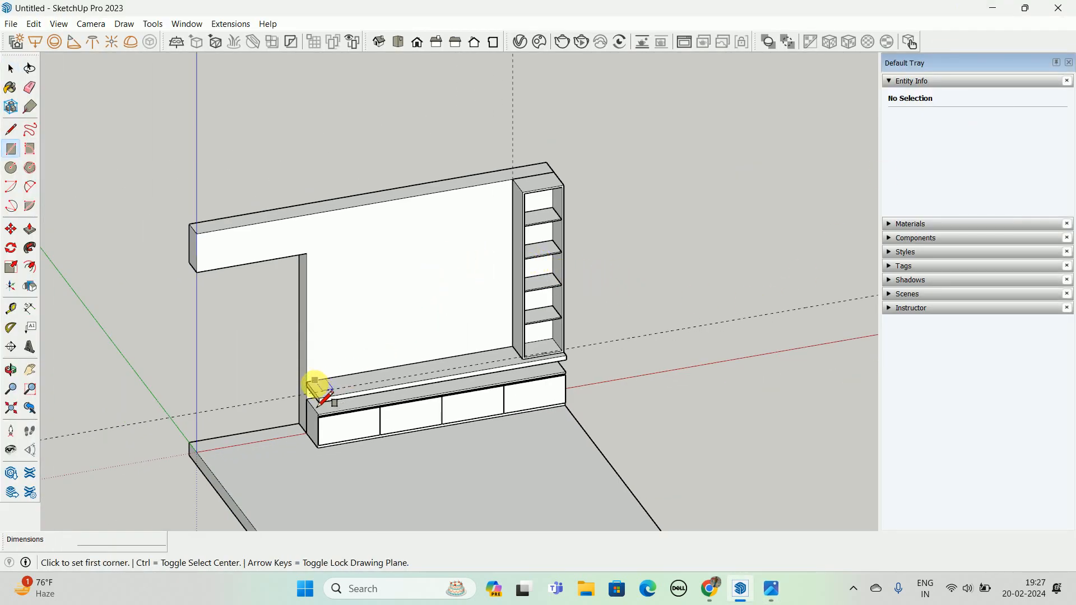
{"action": "left_click", "coordinate": [307, 382]}
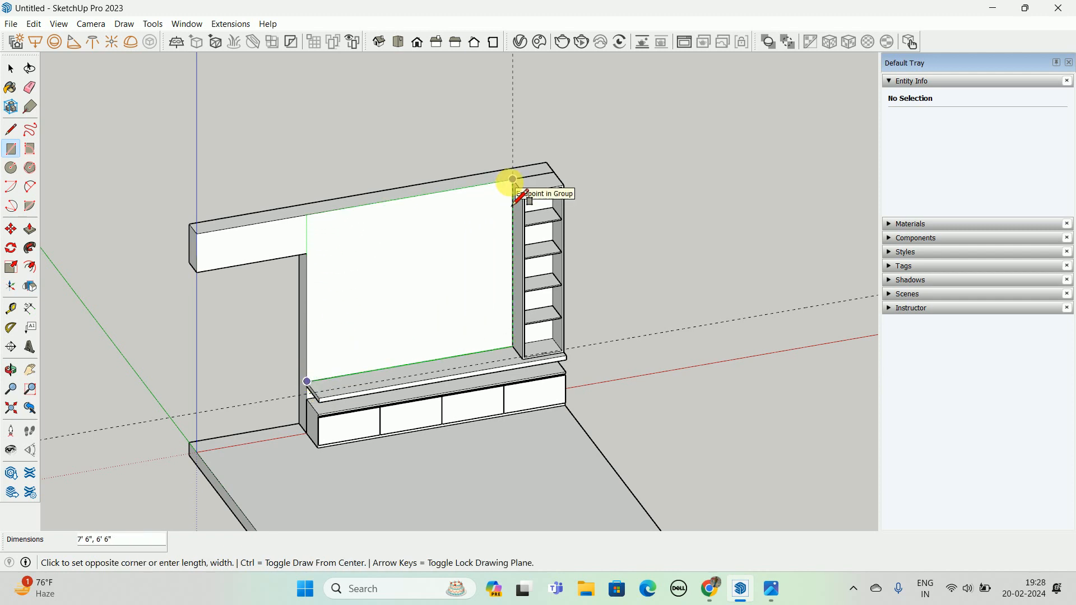
{"action": "left_click", "coordinate": [512, 181]}
{"action": "key", "text": "space"}
{"action": "right_click", "coordinate": [427, 267]}
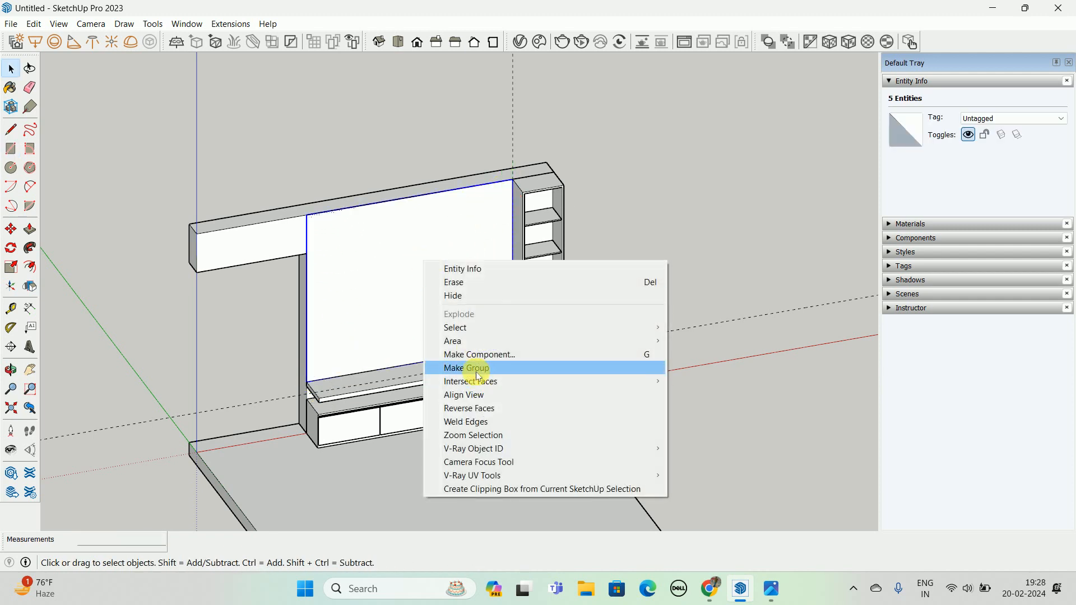
{"action": "left_click", "coordinate": [477, 367]}
- Open the back wall panel group and extrude its face with Push/Pull into a thin panel
{"action": "double_click", "coordinate": [412, 289]}
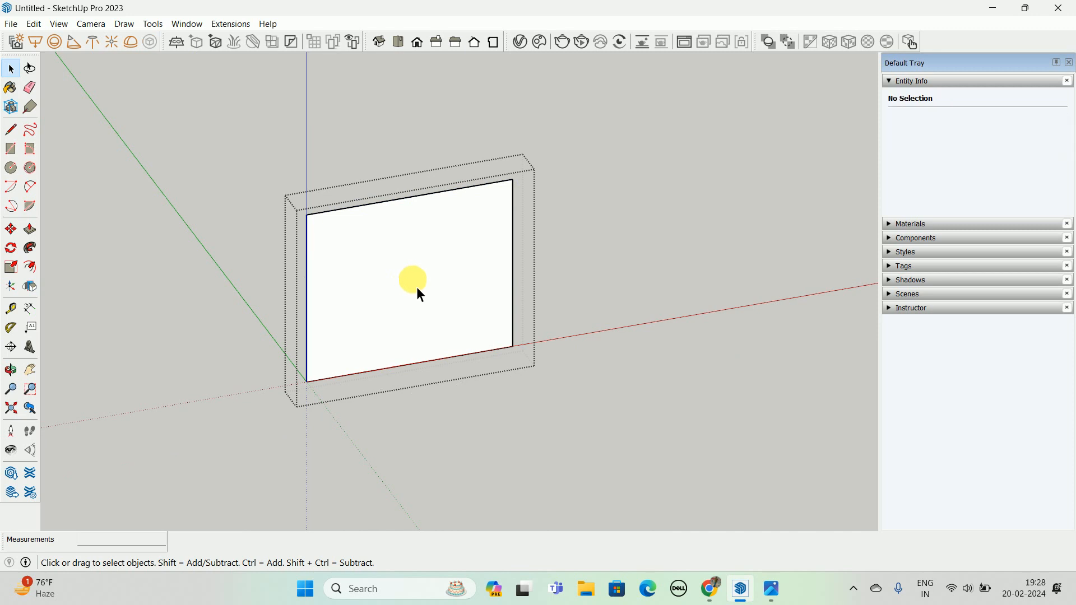
{"action": "key", "text": "l"}
{"action": "key", "text": "space"}
{"action": "key", "text": "p"}
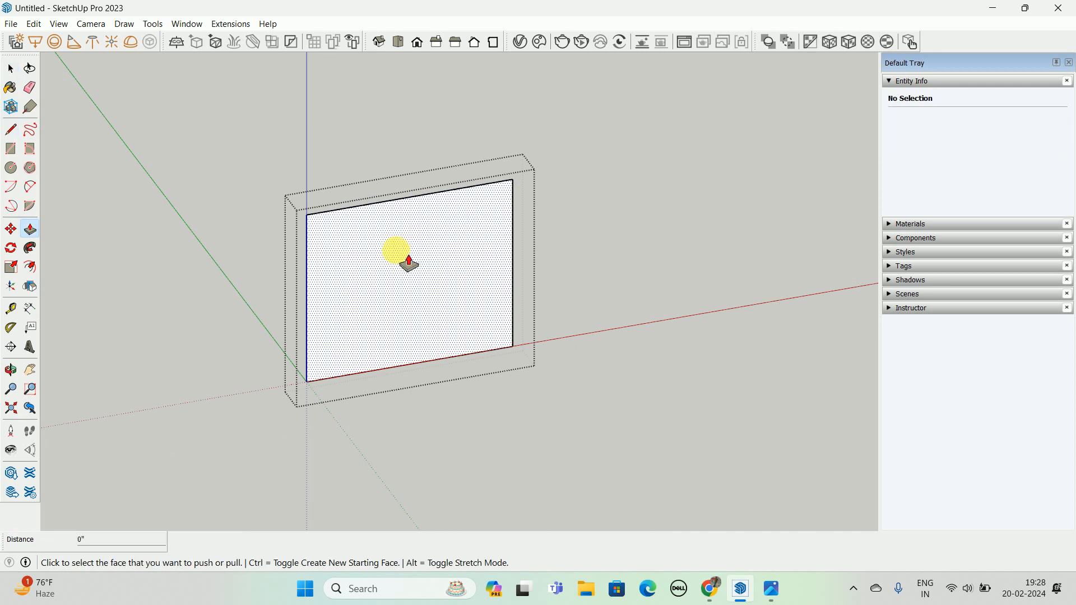
{"action": "left_click", "coordinate": [407, 257]}
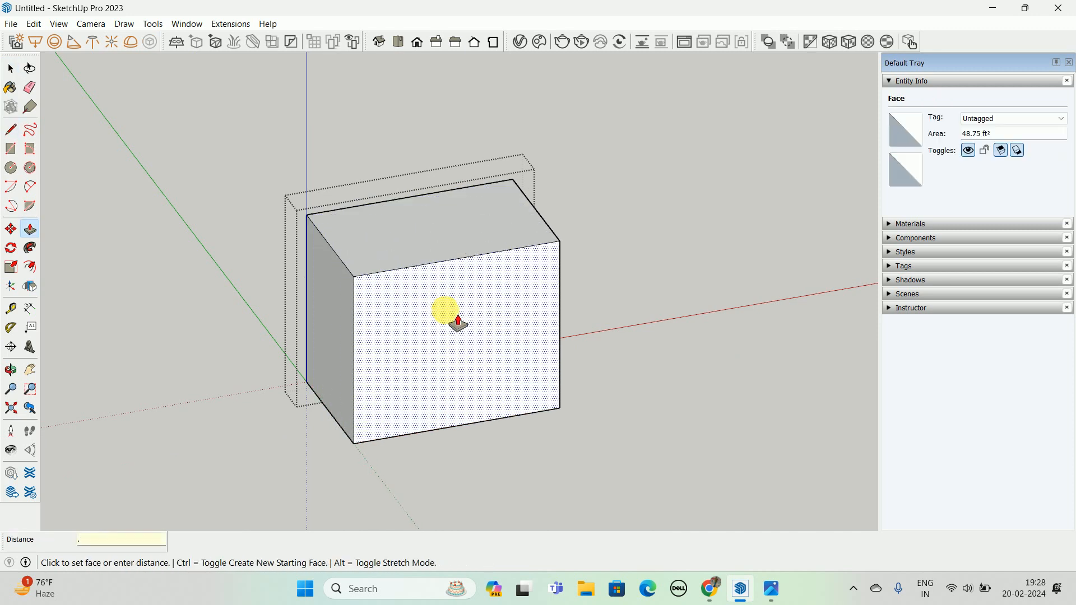
{"action": "key", "text": "Return"}
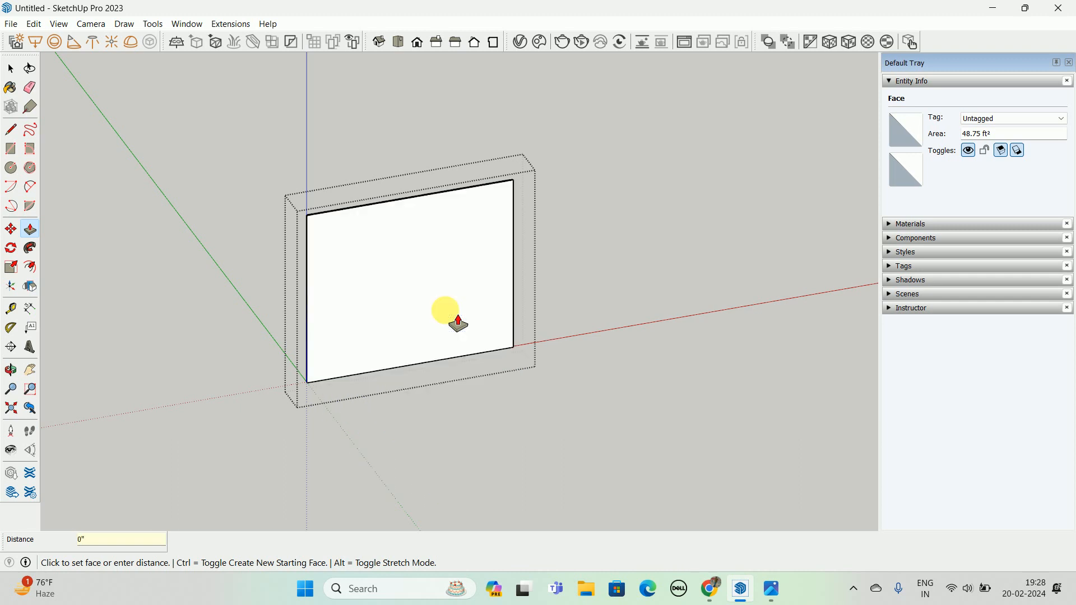
{"action": "key", "text": "space"}
{"action": "key", "text": "Escape"}
- Draw a vertical centre line on the panel's front face from the top edge's midpoint to the bottom edge
{"action": "middle_click_drag", "start_coordinate": [435, 323], "coordinate": [403, 320]}
{"action": "key", "text": "space"}
{"action": "double_click", "coordinate": [394, 318]}
{"action": "key", "text": "l"}
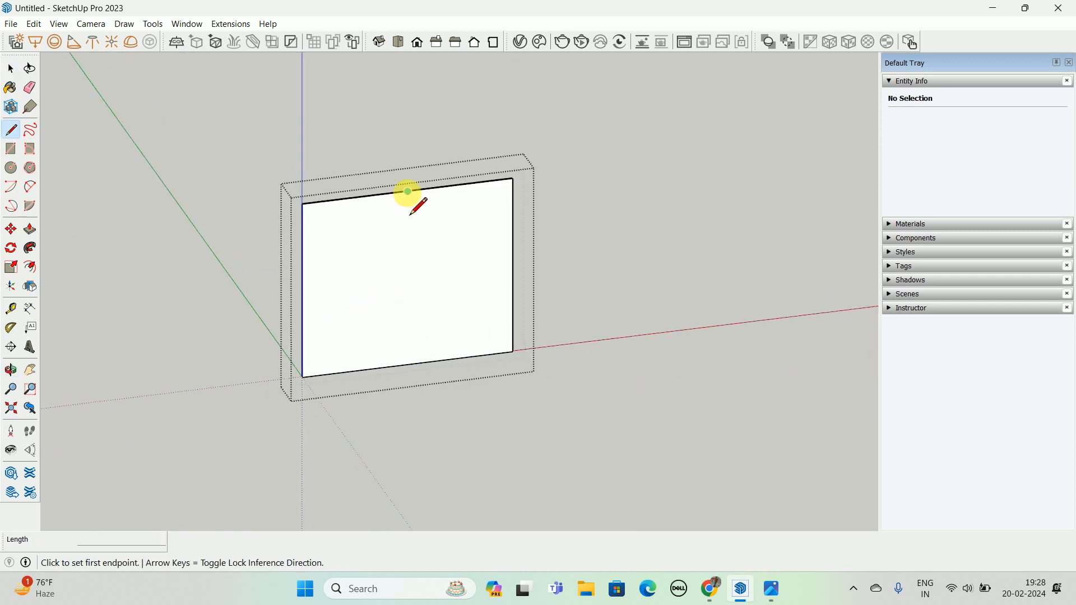
{"action": "left_click", "coordinate": [408, 191]}
{"action": "left_click", "coordinate": [407, 365]}
{"action": "key", "text": "space"}
{"action": "scroll", "coordinate": [412, 323], "scroll_direction": "up", "scroll_amount": 2}
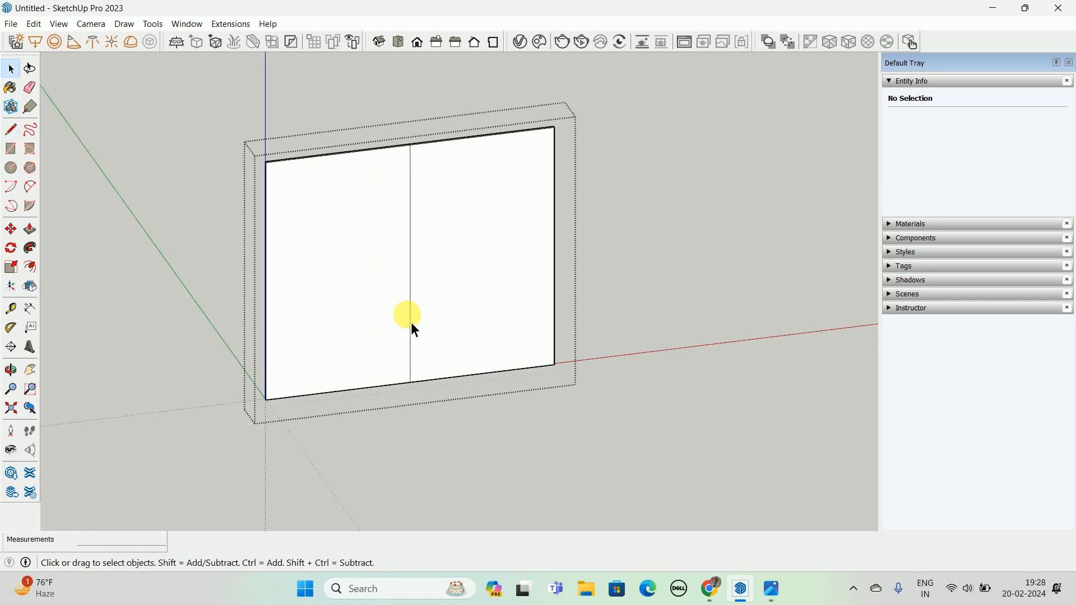
- Copy the panel's vertical centre line 2.5 mm to the left along the red axis
{"action": "left_click", "coordinate": [415, 322]}
{"action": "scroll", "coordinate": [412, 356], "scroll_direction": "up", "scroll_amount": 2}
{"action": "key", "text": "m"}
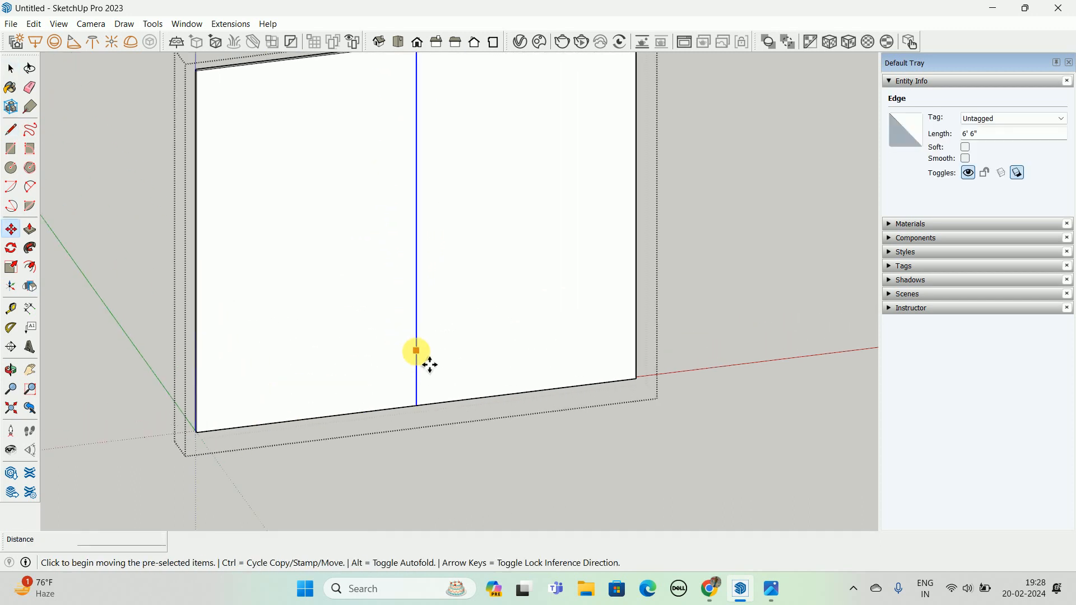
{"action": "left_click", "coordinate": [423, 363]}
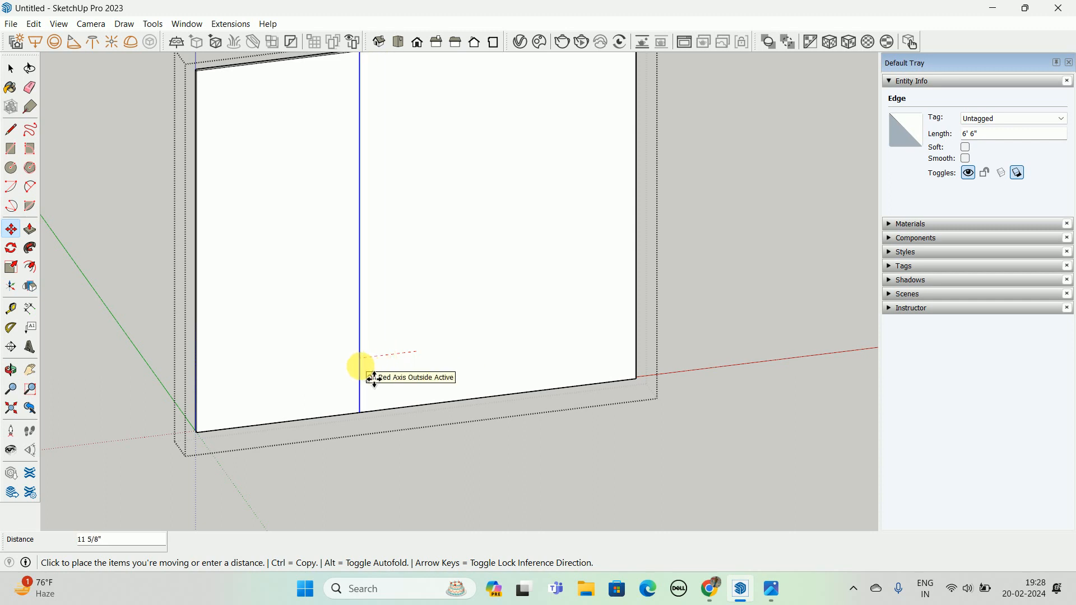
{"action": "key", "text": "ctrl"}
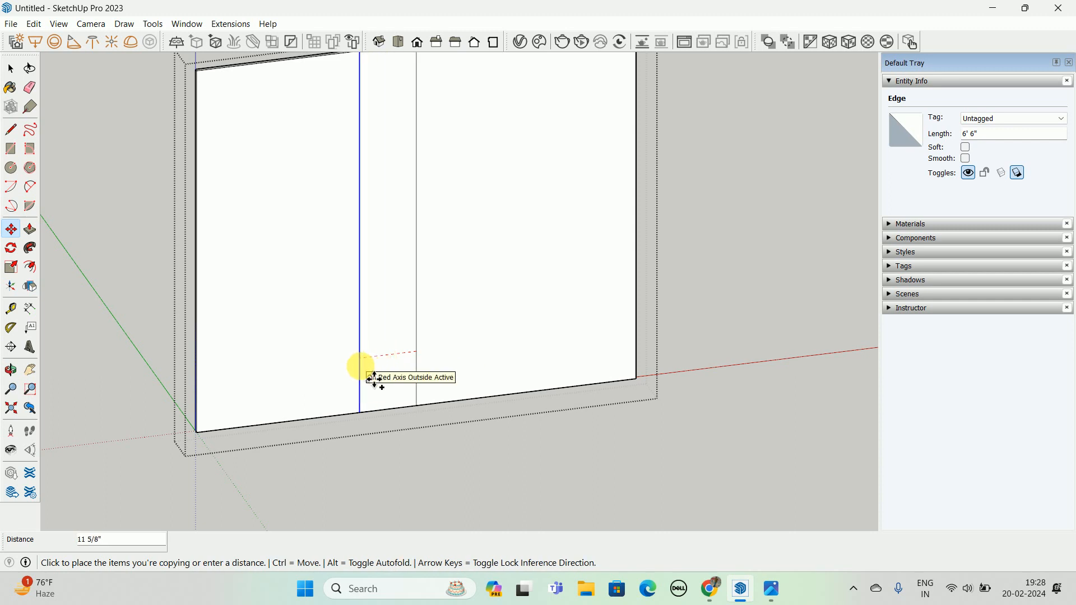
{"action": "type", "text": "2.5mm"}
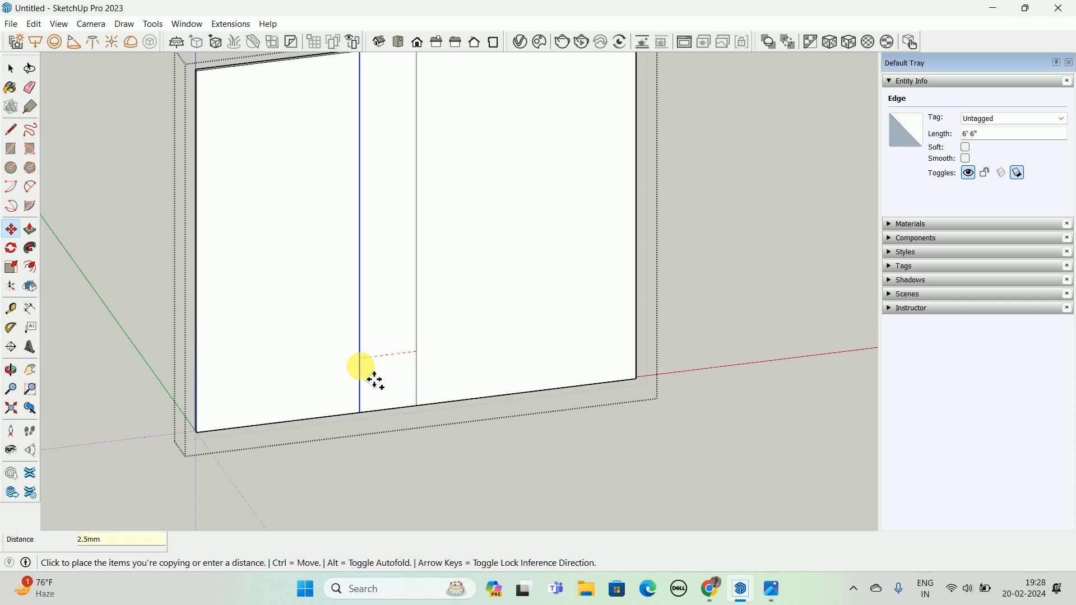
{"action": "key", "text": "Return"}
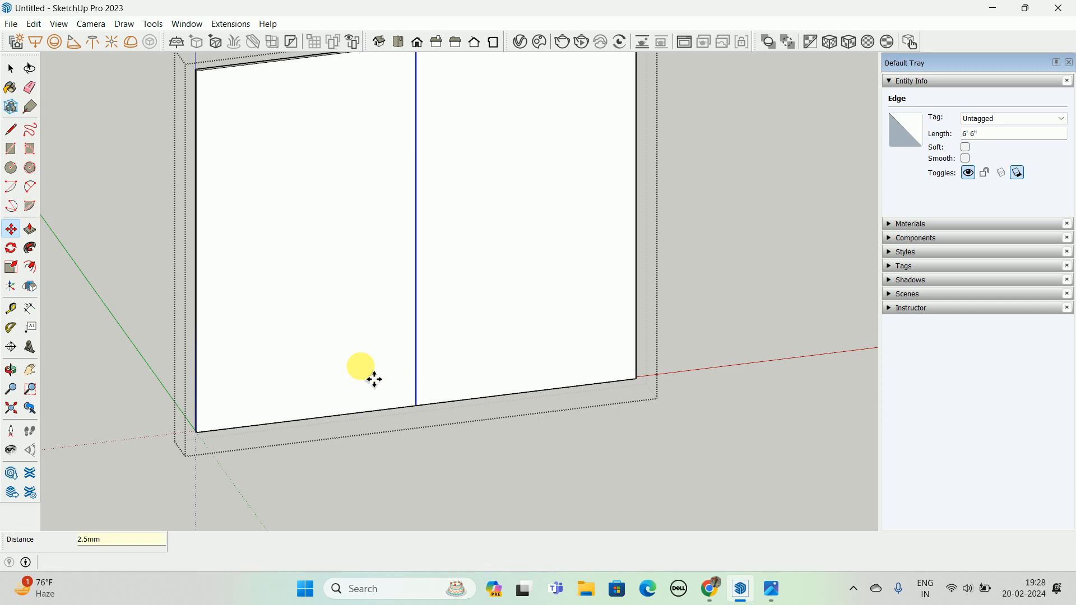
{"action": "key", "text": "space"}
{"action": "scroll", "coordinate": [420, 398], "scroll_direction": "up", "scroll_amount": 8}
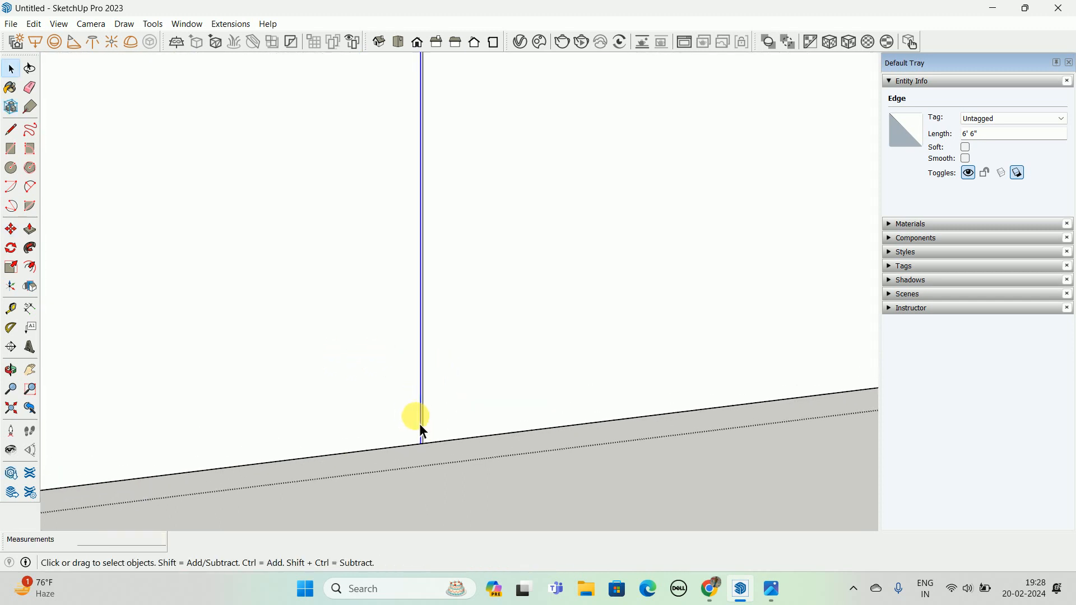
- Try to move the original centre line by 2.5 to the right, away from its copy
{"action": "key", "text": "m"}
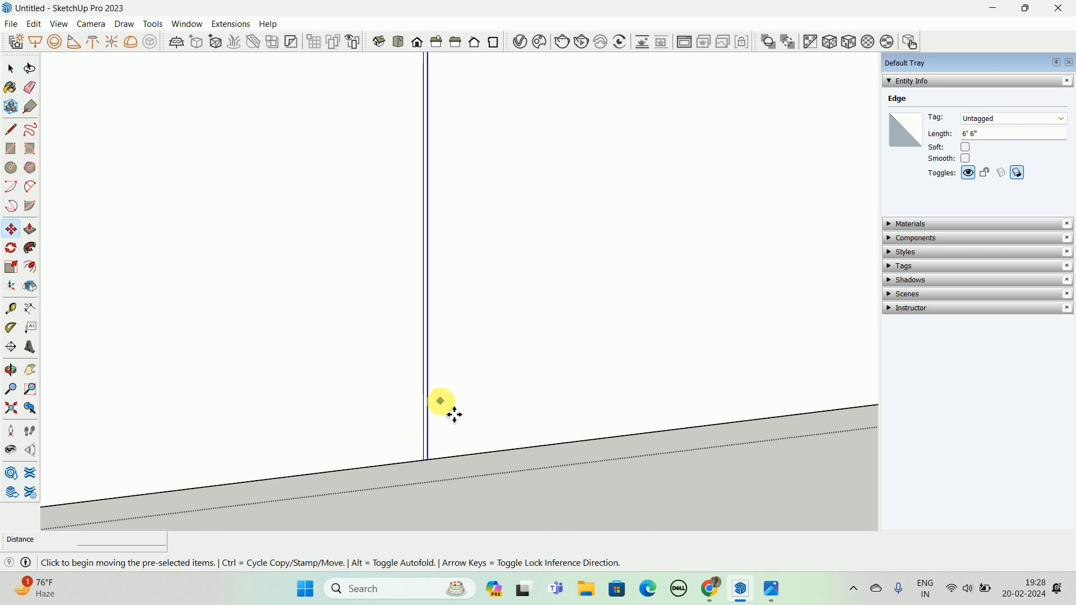
{"action": "left_click", "coordinate": [451, 413]}
{"action": "type", "text": "2."}
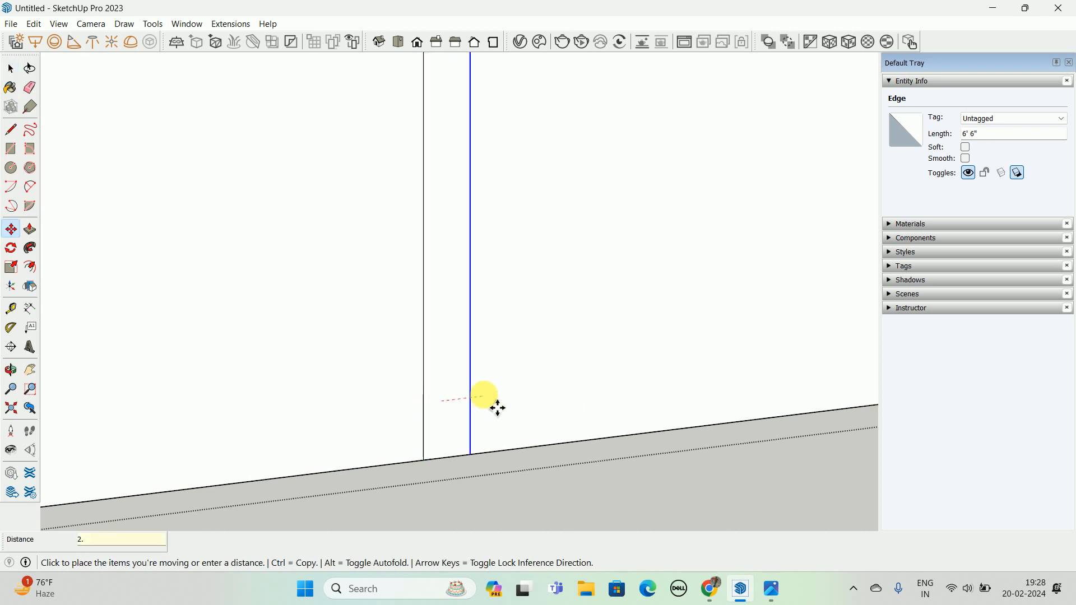
{"action": "type", "text": "5"}
{"action": "key", "text": "Return"}
{"action": "key", "text": "ctrl+z"}
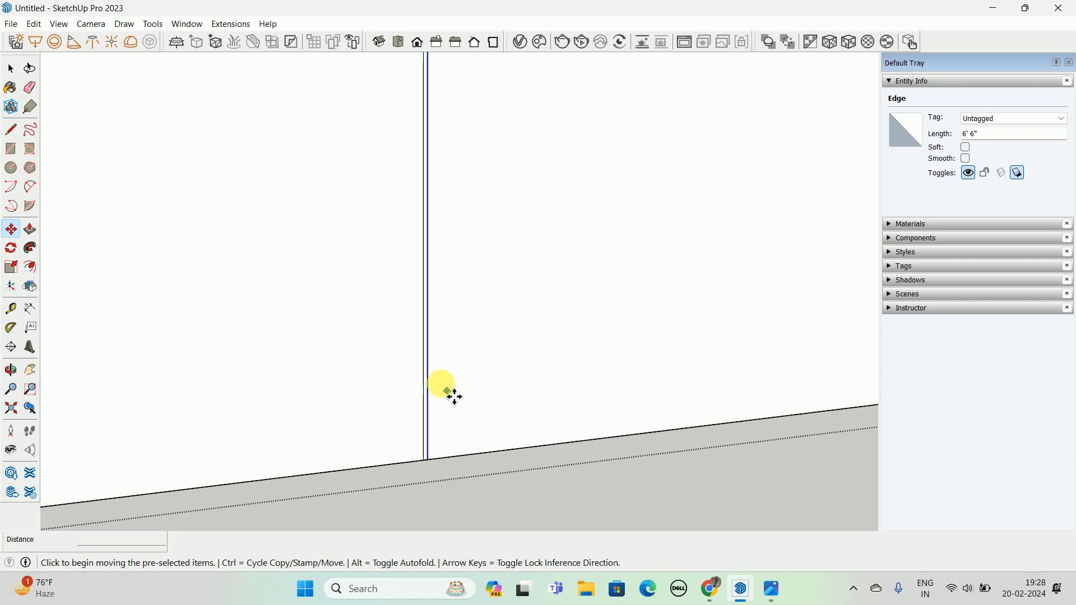
- Move the original centre line 2.5 mm to the right along the red axis, away from its copy
{"action": "left_click", "coordinate": [452, 394]}
{"action": "type", "text": "2.5"}
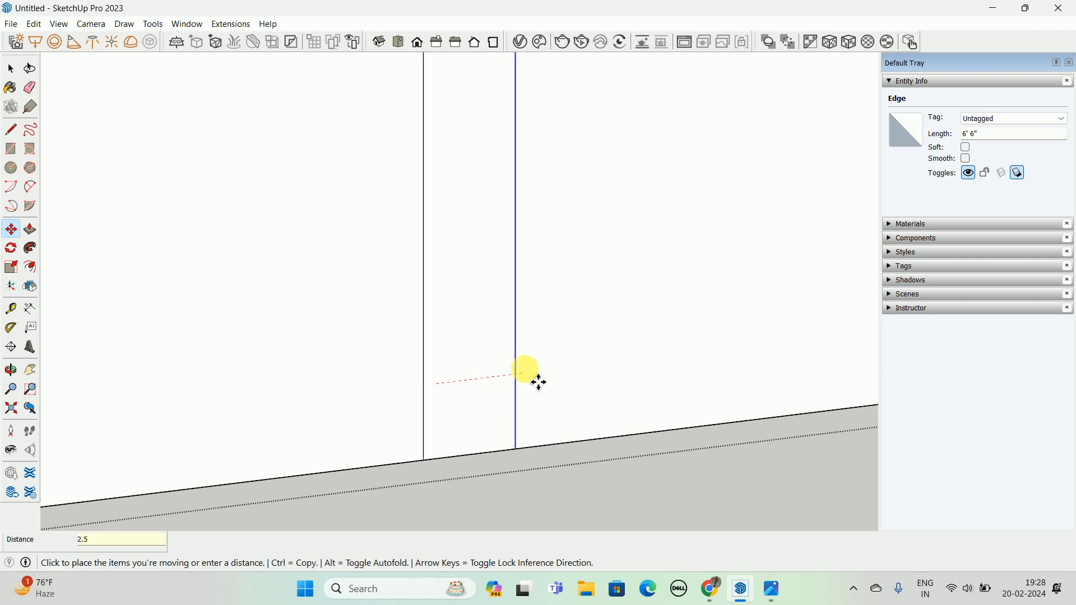
{"action": "type", "text": "mm"}
{"action": "key", "text": "Return"}
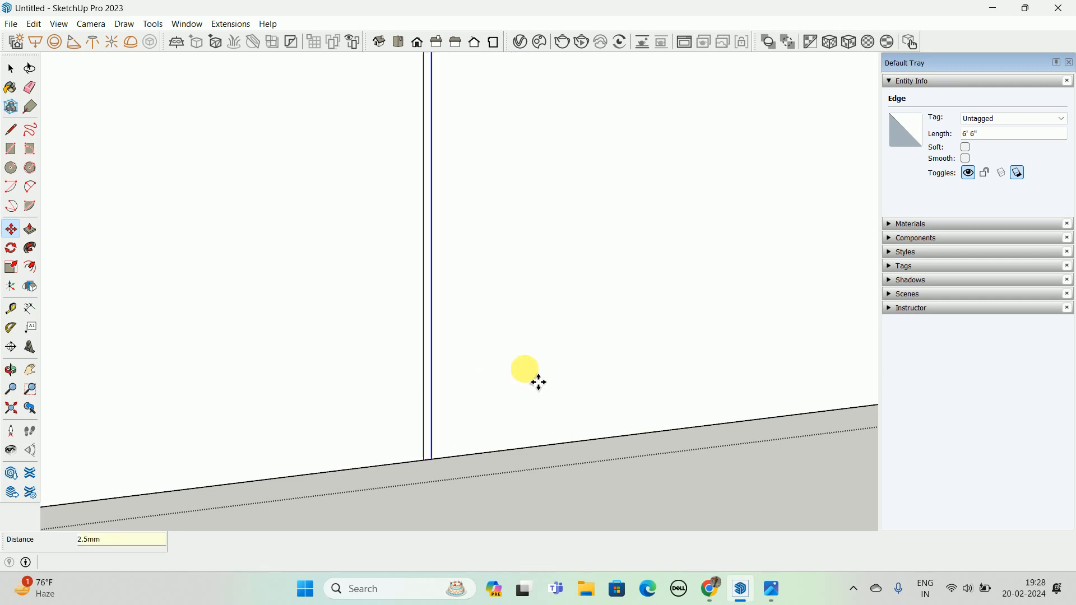
{"action": "key", "text": "space"}
- Push the narrow strip between the two centre lines 5 mm into the panel to form a vertical groove
{"action": "scroll", "coordinate": [528, 377], "scroll_direction": "down", "scroll_amount": 5}
{"action": "middle_click_drag", "start_coordinate": [497, 250], "coordinate": [517, 449], "text": "shift"}
{"action": "scroll", "coordinate": [521, 270], "scroll_direction": "up", "scroll_amount": 6}
{"action": "key", "text": "p"}
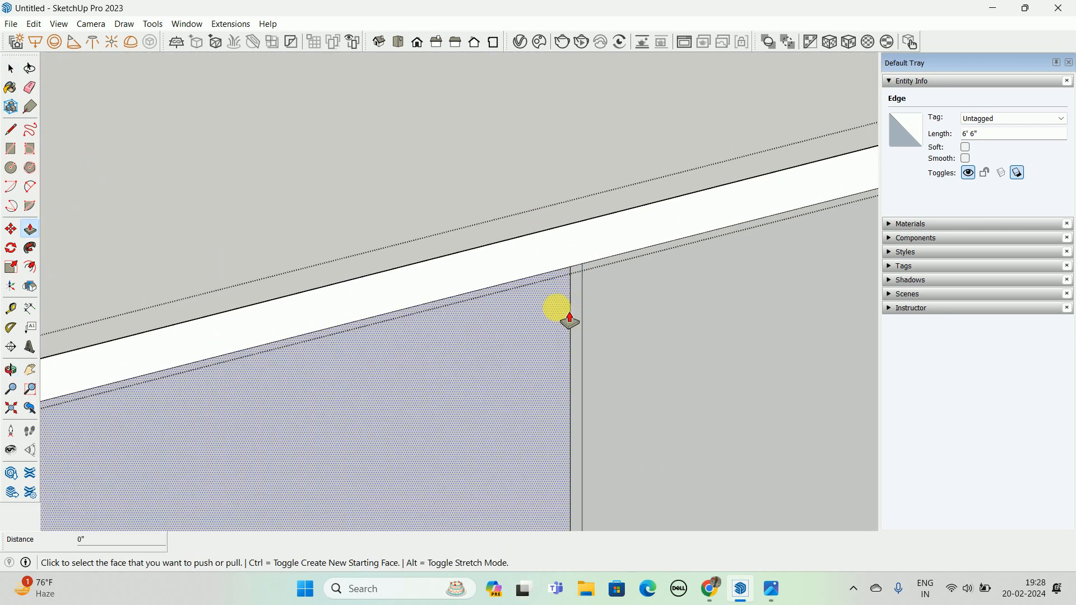
{"action": "scroll", "coordinate": [578, 264], "scroll_direction": "up", "scroll_amount": 2}
{"action": "left_click", "coordinate": [581, 255]}
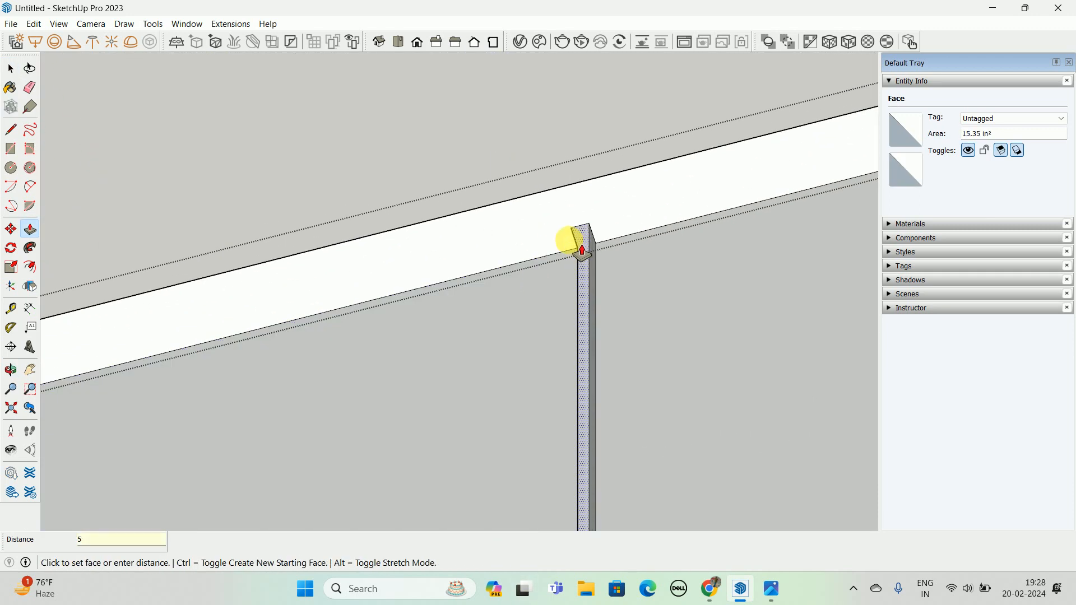
{"action": "key", "text": "Return"}
{"action": "key", "text": "space"}
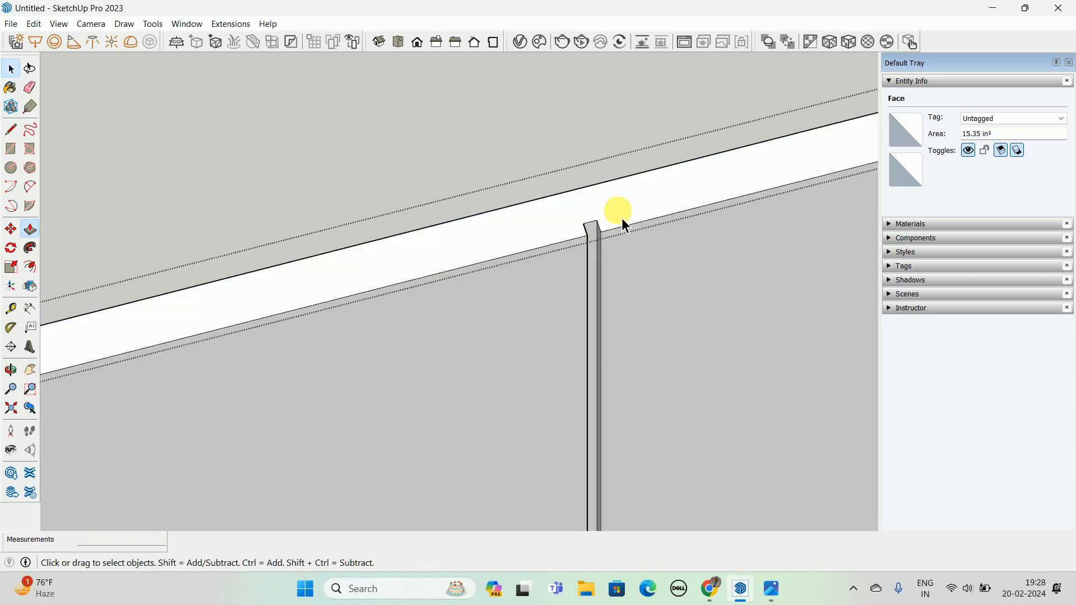
- Reopen the panel group and try pulling its left side face outward with Push/Pull
{"action": "middle_click_drag", "start_coordinate": [617, 212], "coordinate": [497, 191]}
{"action": "scroll", "coordinate": [576, 355], "scroll_direction": "down", "scroll_amount": 5}
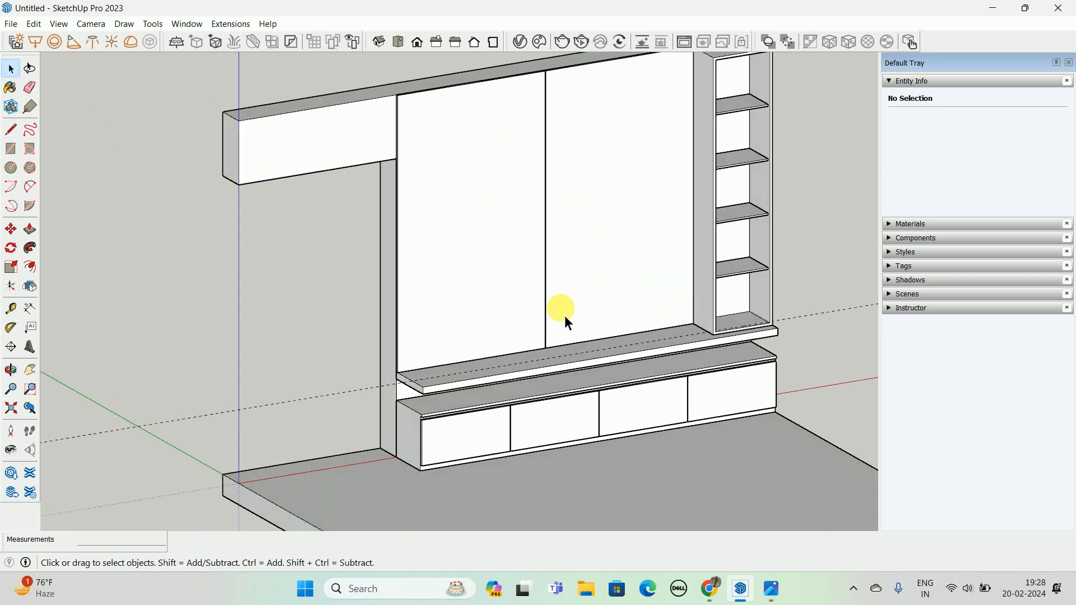
{"action": "middle_click_drag", "start_coordinate": [564, 317], "coordinate": [452, 276]}
{"action": "middle_click_drag", "start_coordinate": [546, 187], "coordinate": [531, 213]}
{"action": "triple_click", "coordinate": [496, 168]}
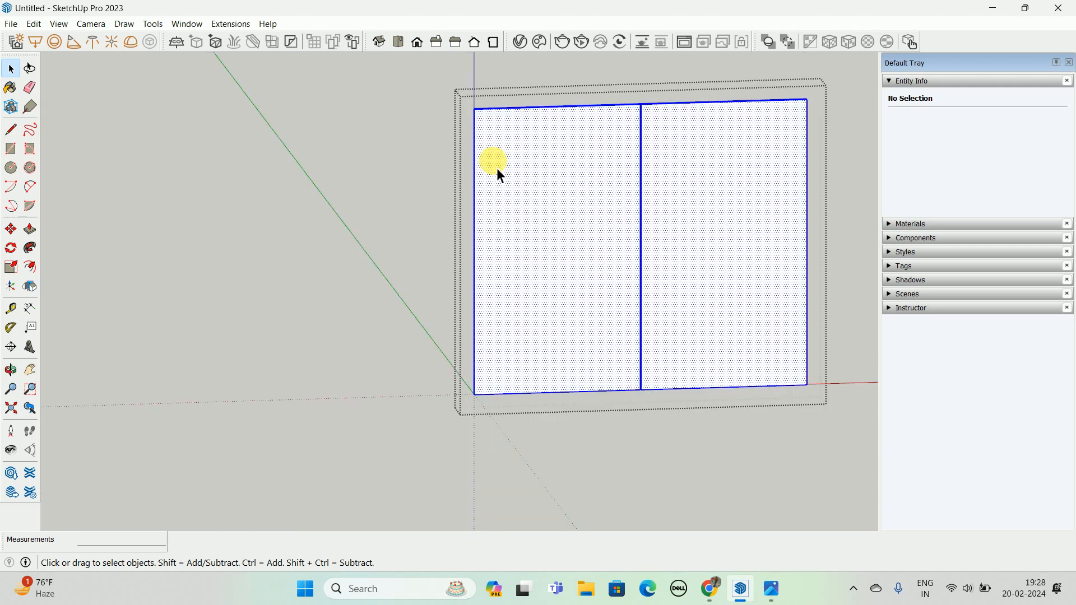
{"action": "mouse_move", "coordinate": [497, 168]}
{"action": "middle_mouse_down"}
{"action": "mouse_move", "coordinate": [614, 207]}
{"action": "mouse_move", "coordinate": [498, 157]}
{"action": "middle_mouse_up"}
{"action": "scroll", "coordinate": [454, 122], "scroll_direction": "up", "scroll_amount": 5}
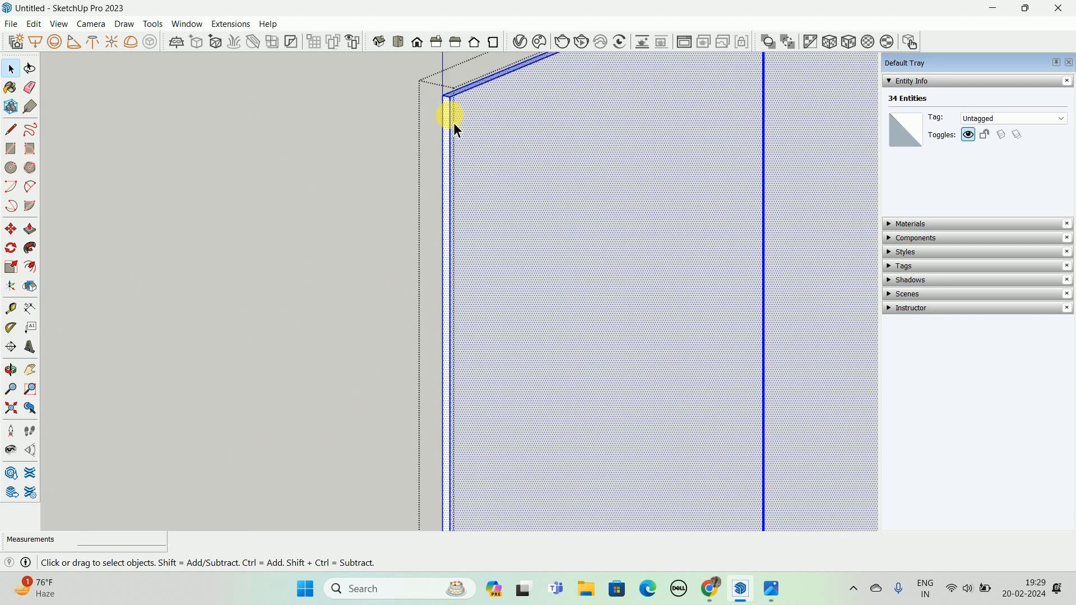
{"action": "left_click", "coordinate": [449, 115]}
{"action": "key", "text": "p"}
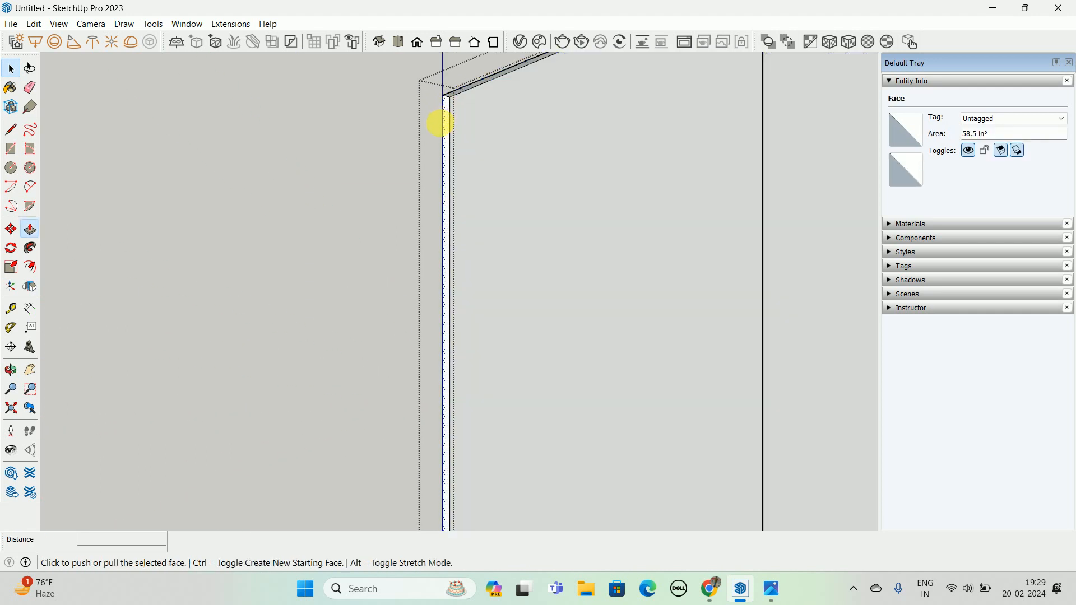
{"action": "left_click", "coordinate": [443, 120]}
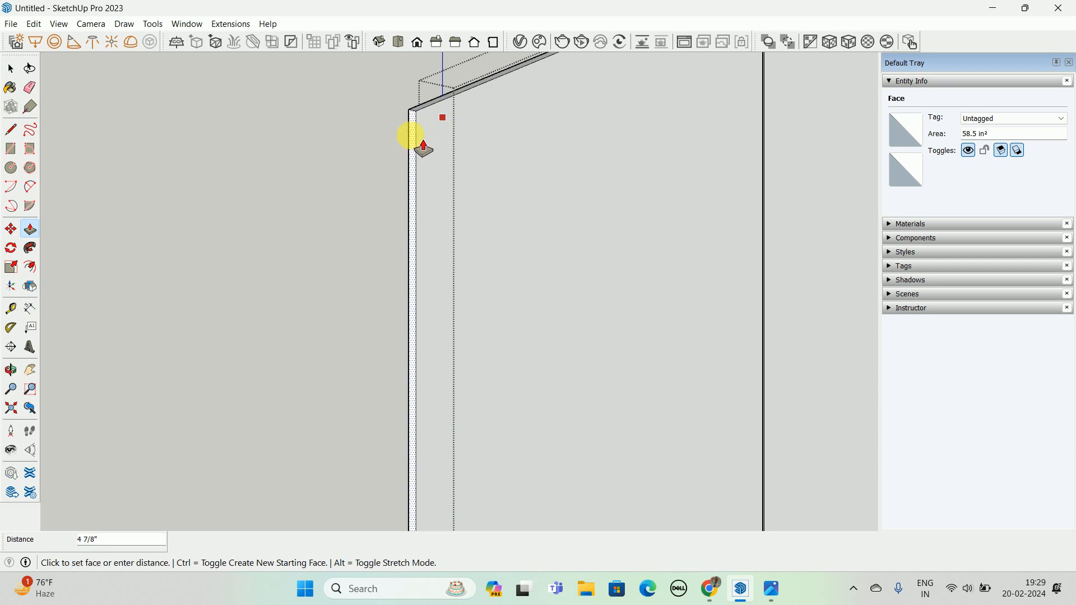
{"action": "scroll", "coordinate": [418, 143], "scroll_direction": "down", "scroll_amount": 5}
{"action": "middle_click_drag", "start_coordinate": [276, 234], "coordinate": [193, 160]}
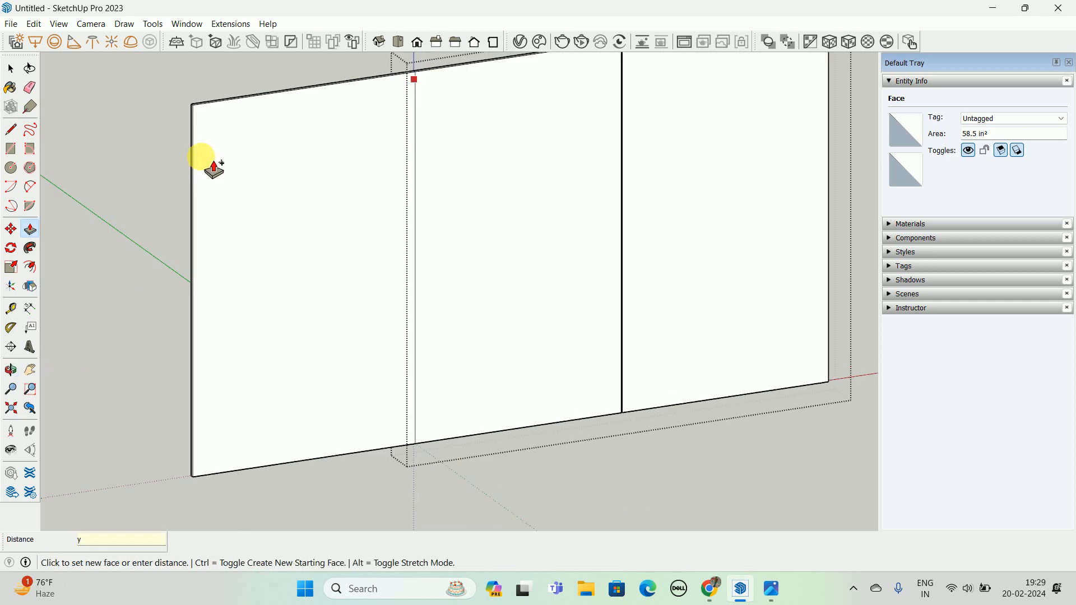
- Turn off hiding of the rest of the model during component editing
{"action": "left_click", "coordinate": [59, 24]}
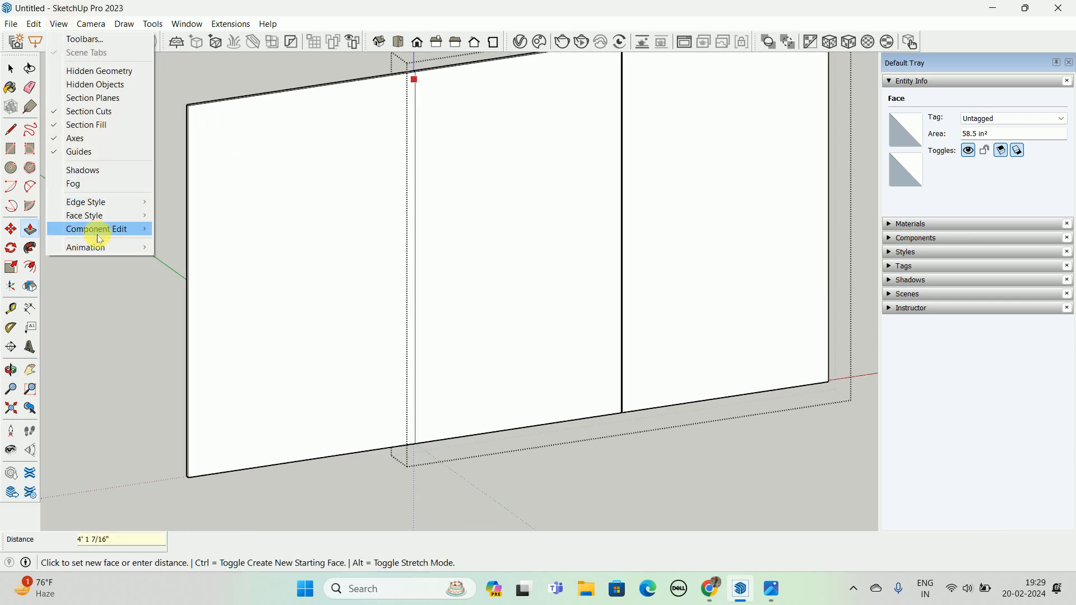
{"action": "mouse_move", "coordinate": [98, 236]}
{"action": "left_click", "coordinate": [157, 238]}
- Try to extend the panel's left side 4' to the end of the overhead beam
{"action": "middle_click_drag", "start_coordinate": [157, 238], "coordinate": [172, 214]}
{"action": "left_click", "coordinate": [143, 67]}
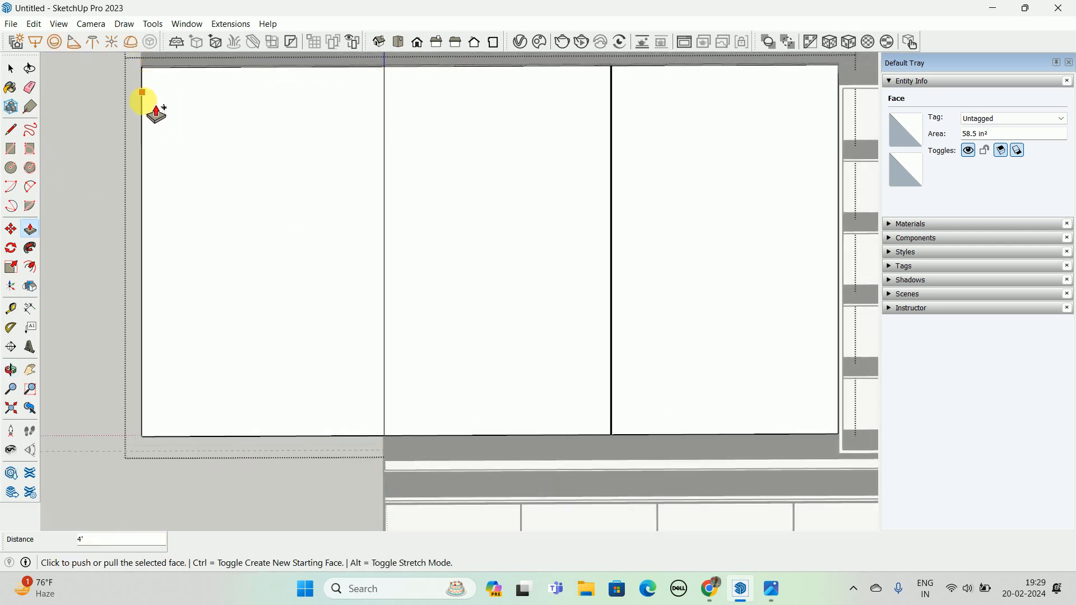
{"action": "middle_click_drag", "start_coordinate": [290, 227], "coordinate": [493, 219]}
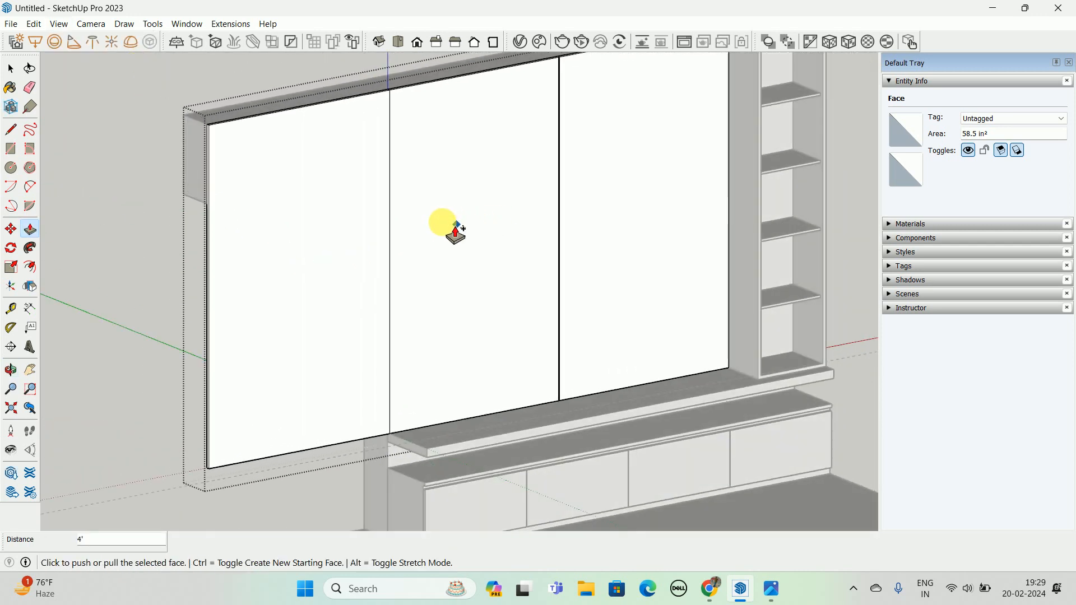
{"action": "left_click", "coordinate": [363, 195]}
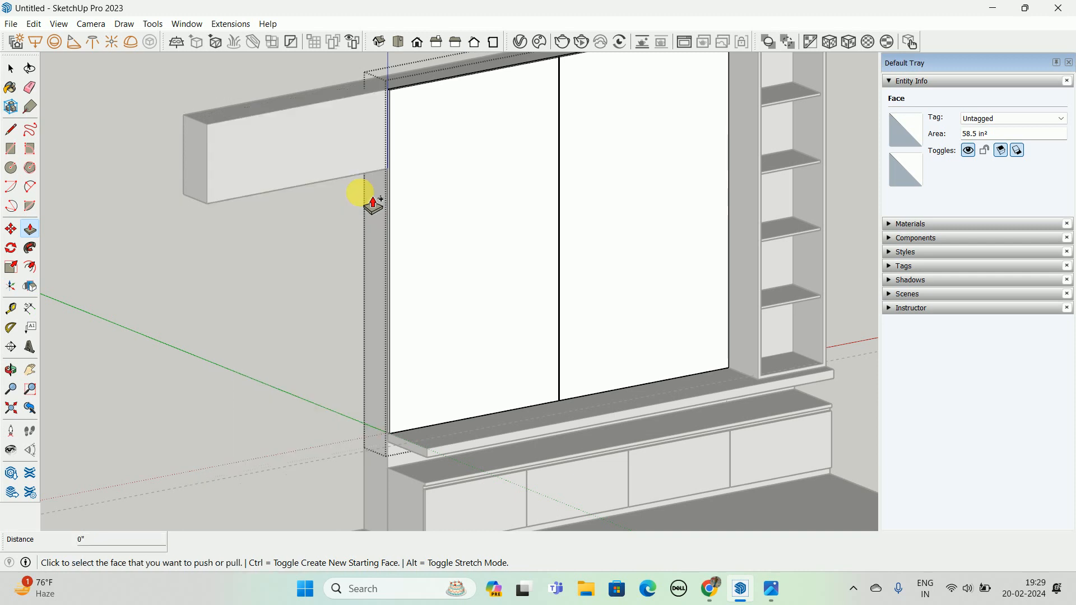
- Pull a narrow new strip outward from the panel's left side face, keeping the starting face
{"action": "scroll", "coordinate": [392, 134], "scroll_direction": "up", "scroll_amount": 5}
{"action": "key", "text": "space"}
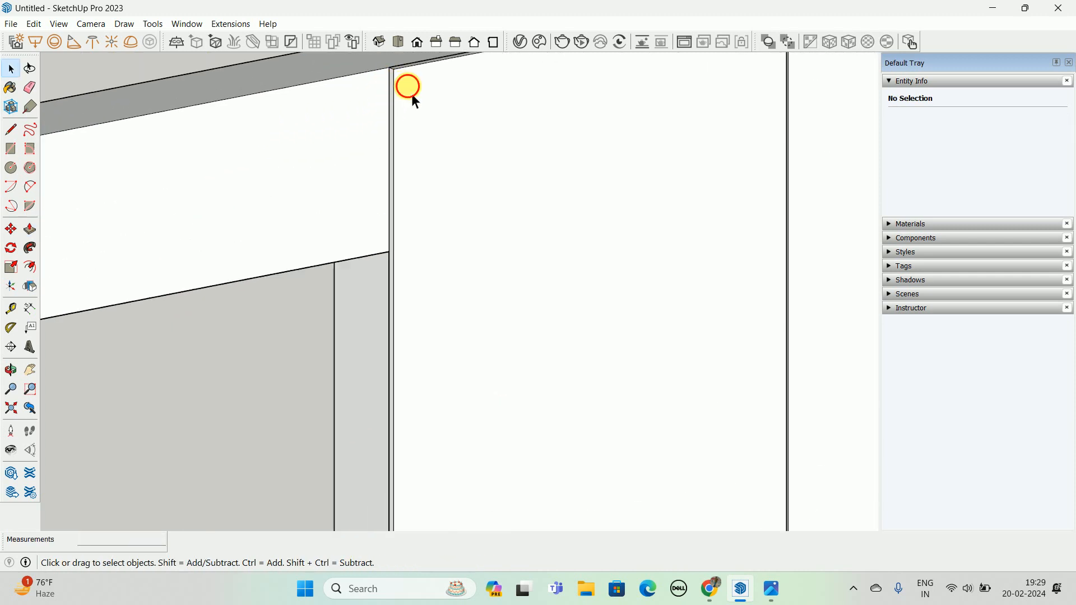
{"action": "key", "text": "p"}
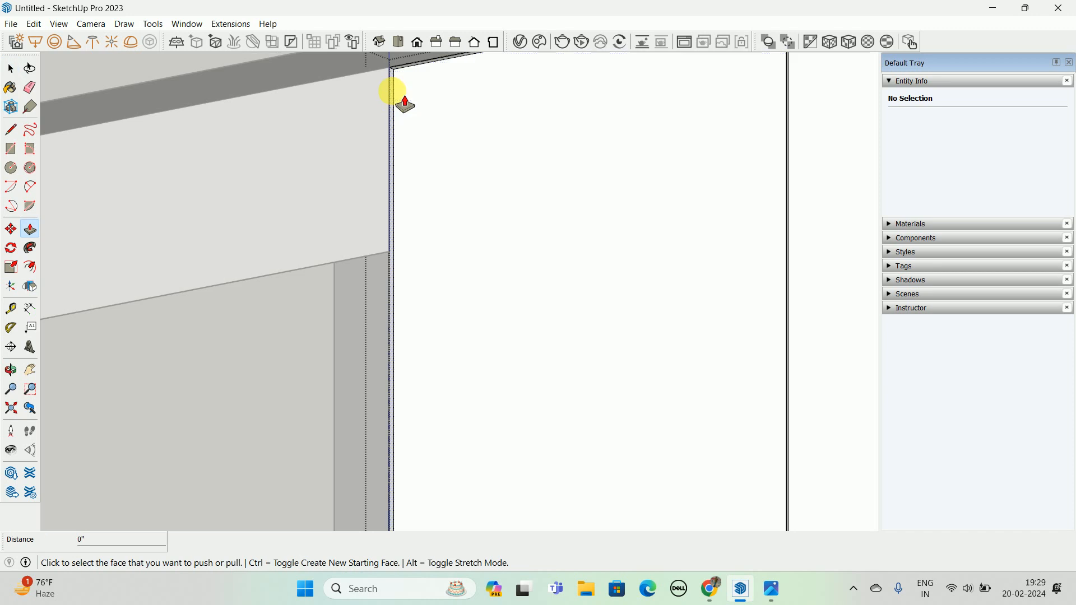
{"action": "scroll", "coordinate": [407, 90], "scroll_direction": "up", "scroll_amount": 1}
{"action": "left_click", "coordinate": [391, 72]}
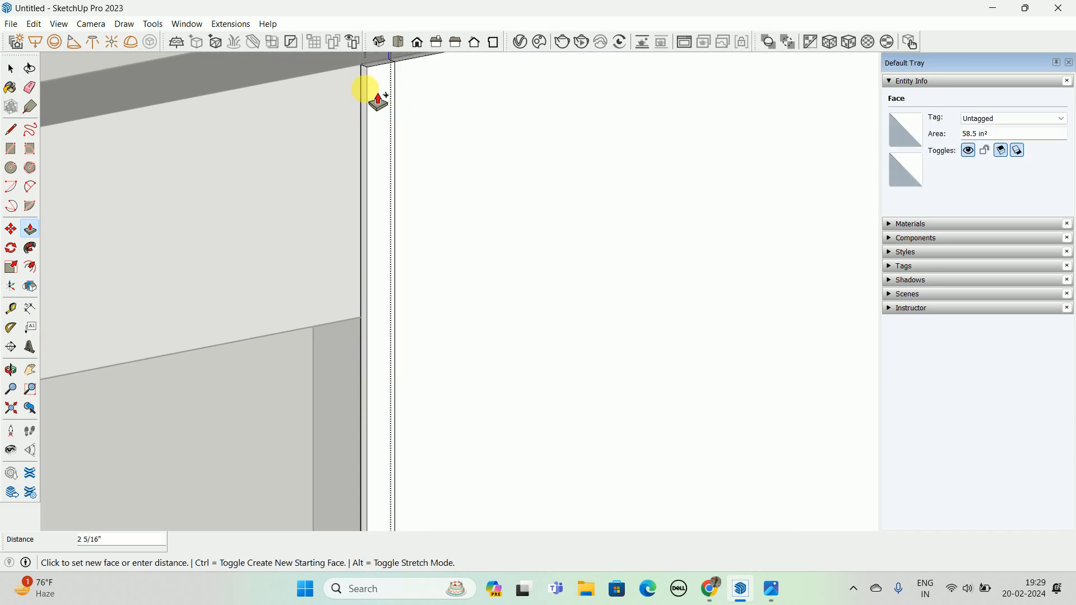
{"action": "key", "text": "Return"}
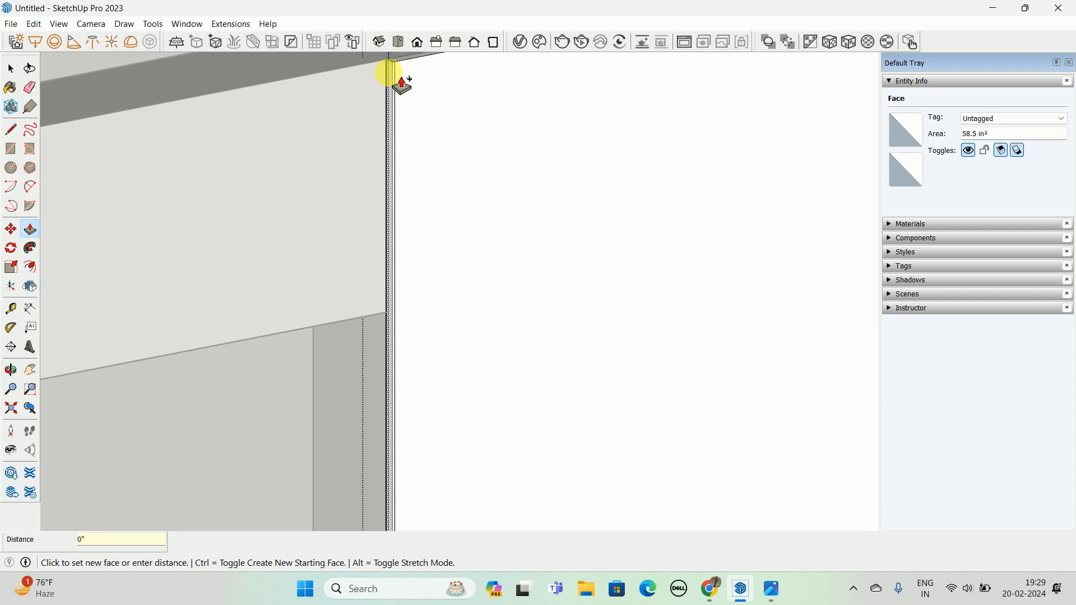
- Pull the panel's left side face out with a new starting face to the end of the overhead beam, about 3' 11 13/16"
{"action": "left_click", "coordinate": [403, 84]}
{"action": "scroll", "coordinate": [361, 101], "scroll_direction": "down", "scroll_amount": 5}
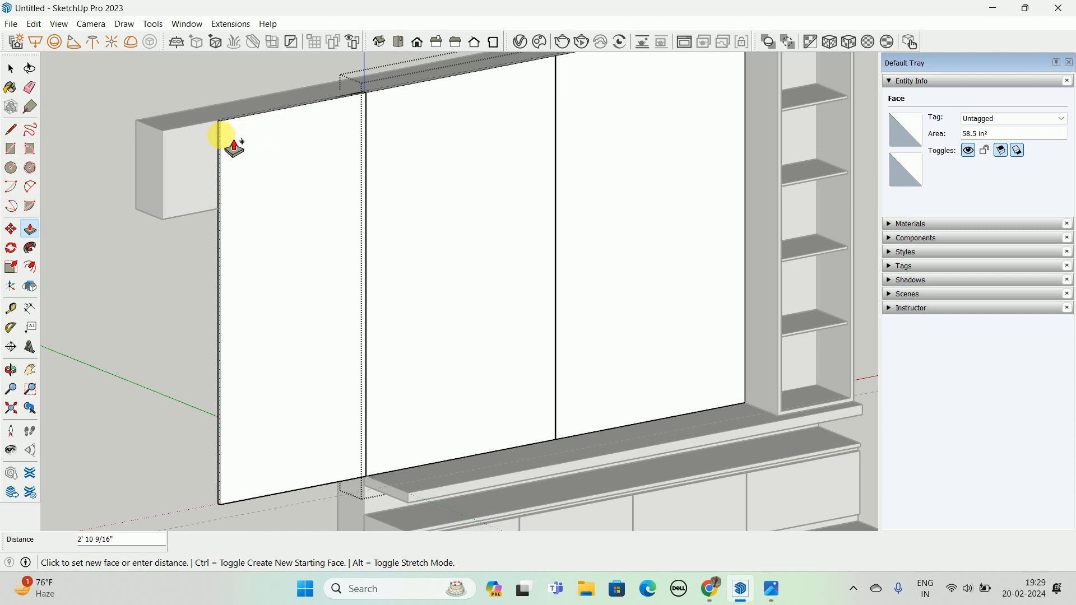
{"action": "key", "text": "ctrl"}
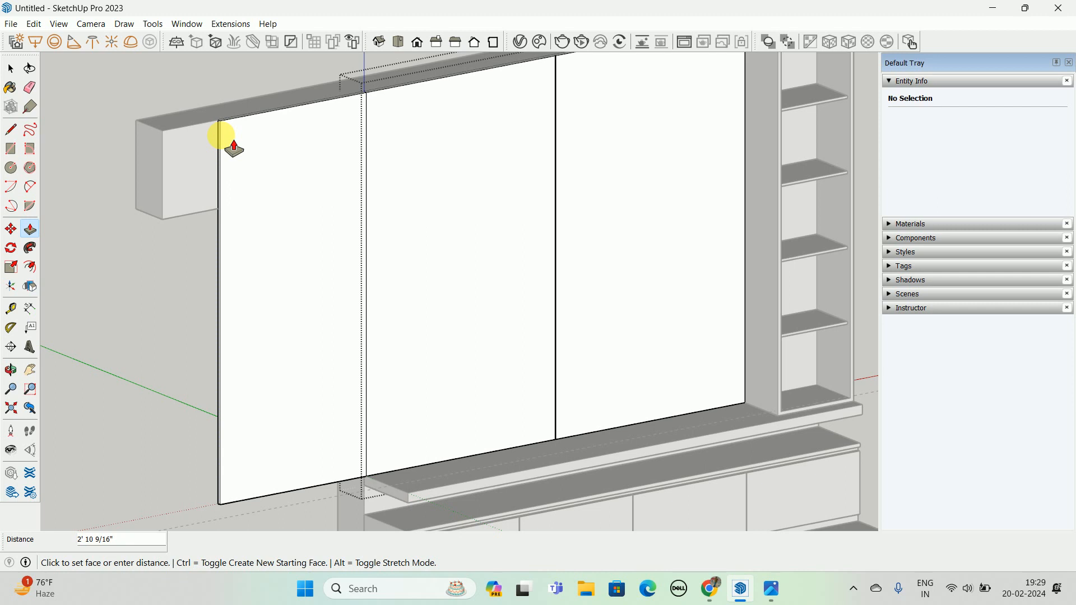
{"action": "key", "text": "ctrl"}
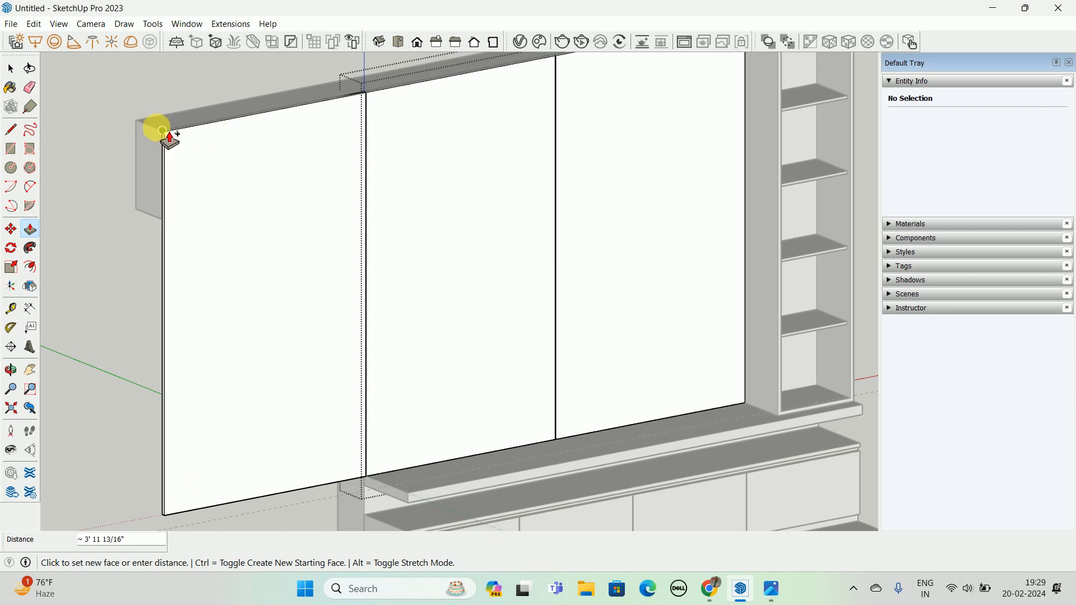
{"action": "left_click", "coordinate": [161, 140]}
- Push the bottom face of the new left extension up 5' to the underside of the overhead beam
{"action": "middle_click_drag", "start_coordinate": [216, 161], "coordinate": [343, 259]}
{"action": "scroll", "coordinate": [241, 247], "scroll_direction": "up", "scroll_amount": 4}
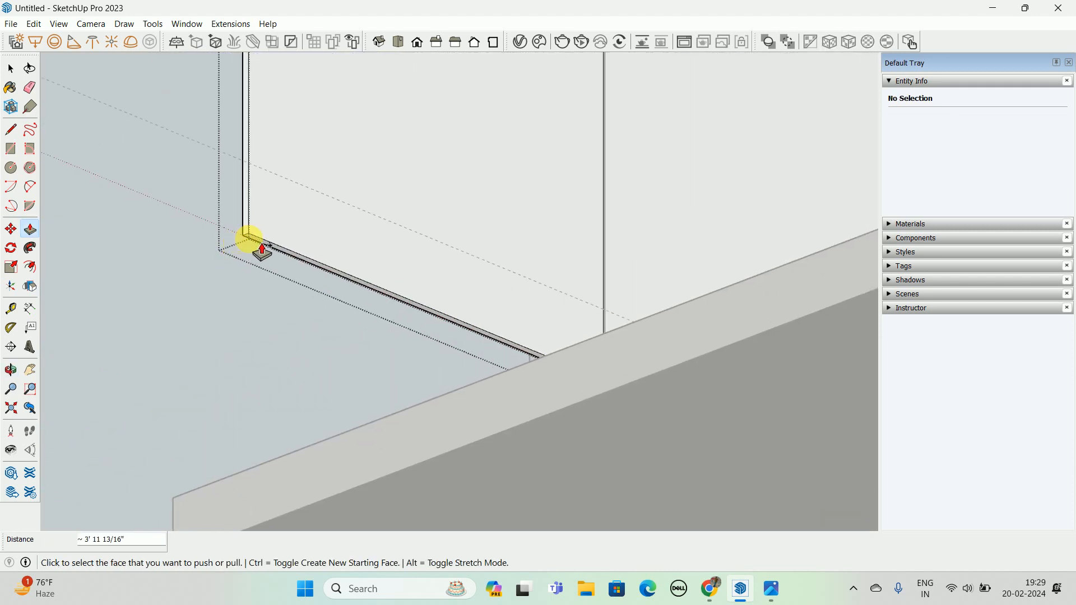
{"action": "left_click", "coordinate": [263, 248]}
{"action": "scroll", "coordinate": [262, 157], "scroll_direction": "down", "scroll_amount": 1}
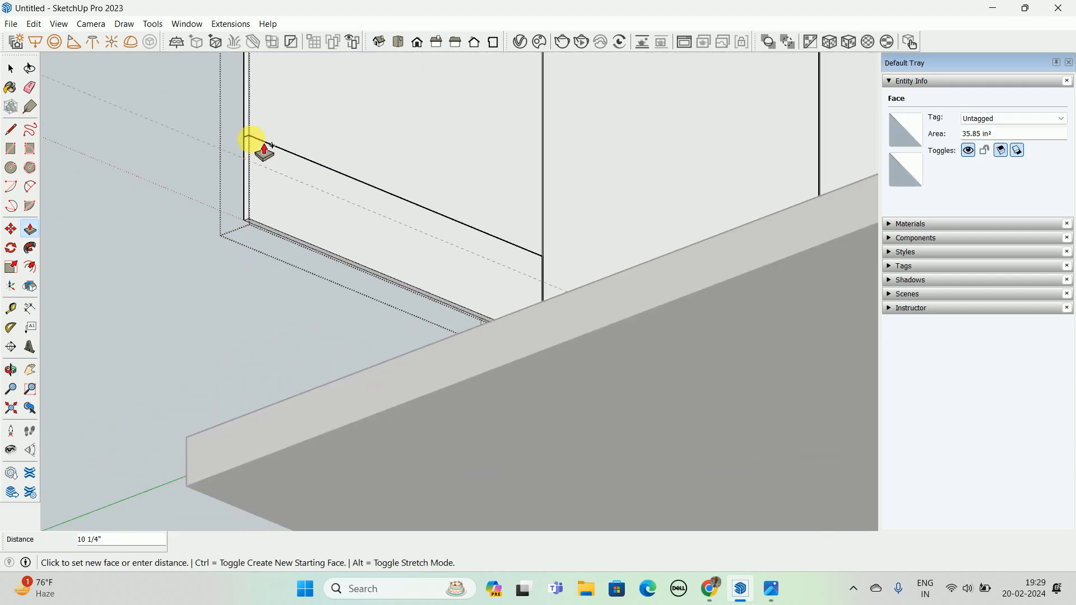
{"action": "middle_click_drag", "start_coordinate": [263, 151], "coordinate": [311, 229]}
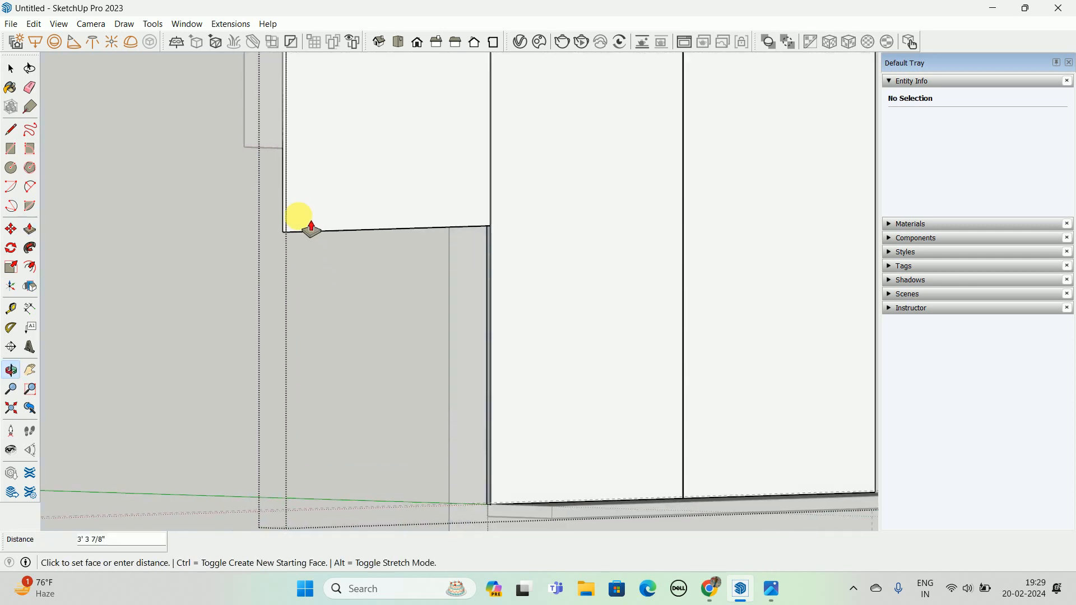
{"action": "left_click", "coordinate": [264, 150]}
- Try to use Push/Pull on the narrow side face at the main panel's lower left corner
{"action": "middle_click_drag", "start_coordinate": [453, 443], "coordinate": [435, 357]}
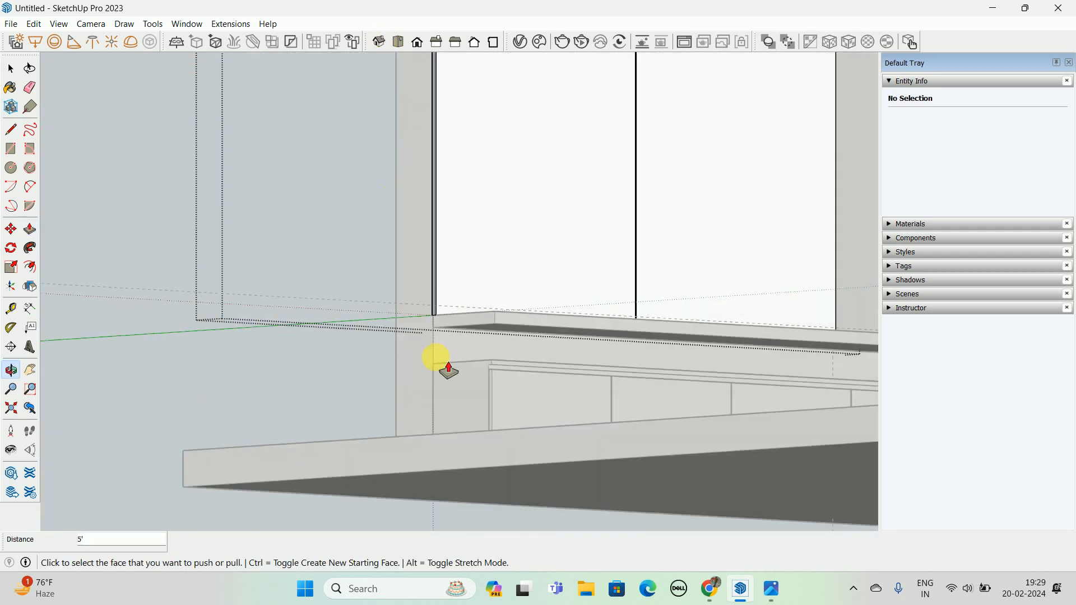
{"action": "scroll", "coordinate": [435, 342], "scroll_direction": "up", "scroll_amount": 9}
{"action": "left_click", "coordinate": [422, 303]}
{"action": "middle_click_drag", "start_coordinate": [419, 292], "coordinate": [375, 106]}
{"action": "double_click", "coordinate": [375, 93]}
{"action": "scroll", "coordinate": [374, 93], "scroll_direction": "down", "scroll_amount": 2}
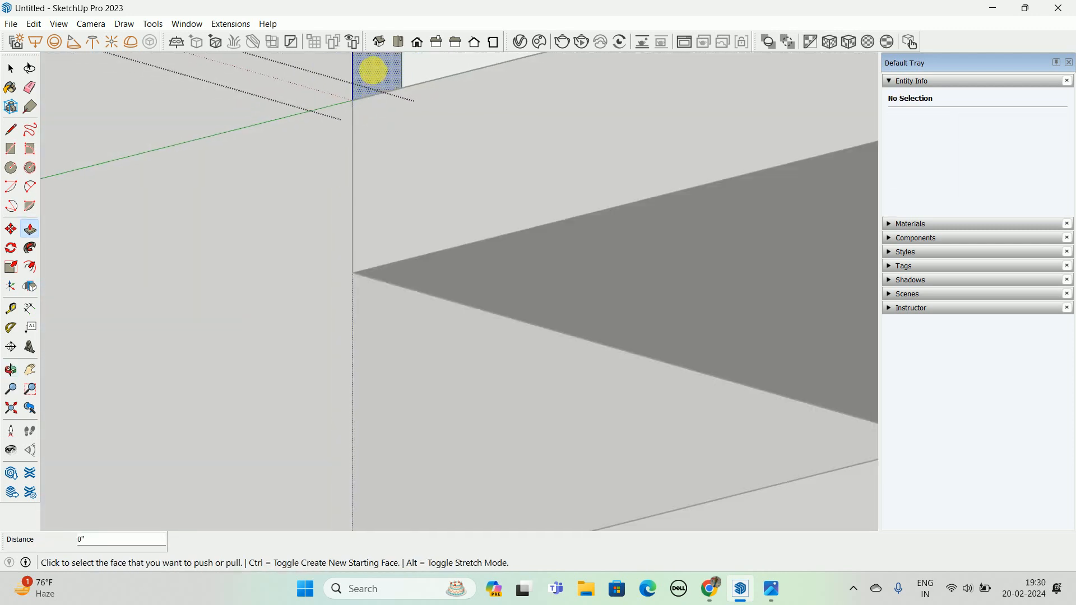
{"action": "key", "text": "space"}
{"action": "left_click", "coordinate": [377, 42]}
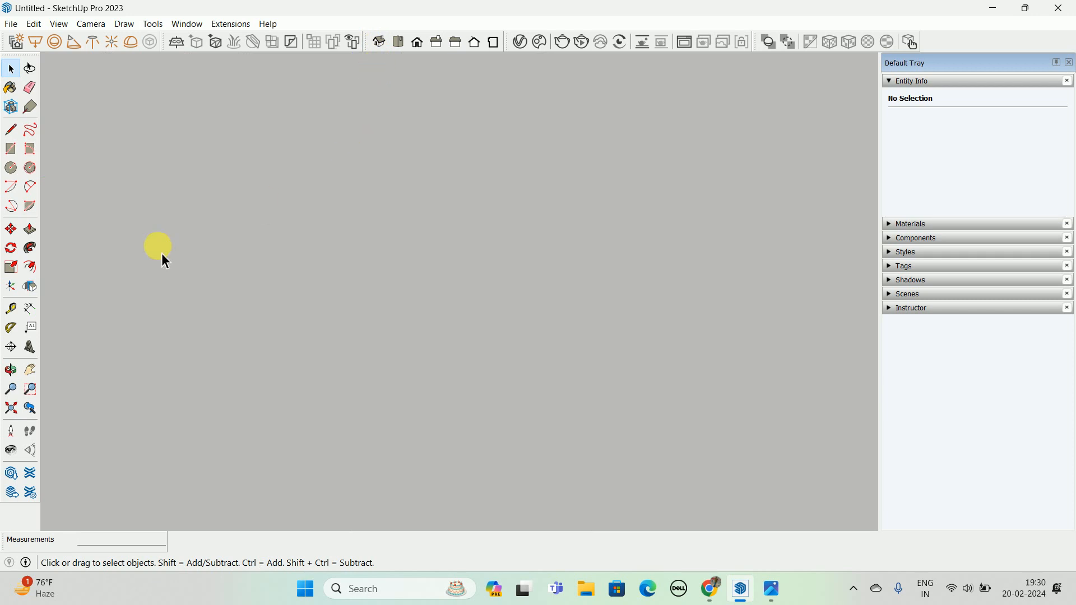
- Reverse the narrow left side face of the main back panel
{"action": "left_click", "coordinate": [11, 408]}
{"action": "middle_click_drag", "start_coordinate": [43, 373], "coordinate": [256, 308]}
{"action": "scroll", "coordinate": [256, 307], "scroll_direction": "up", "scroll_amount": 5}
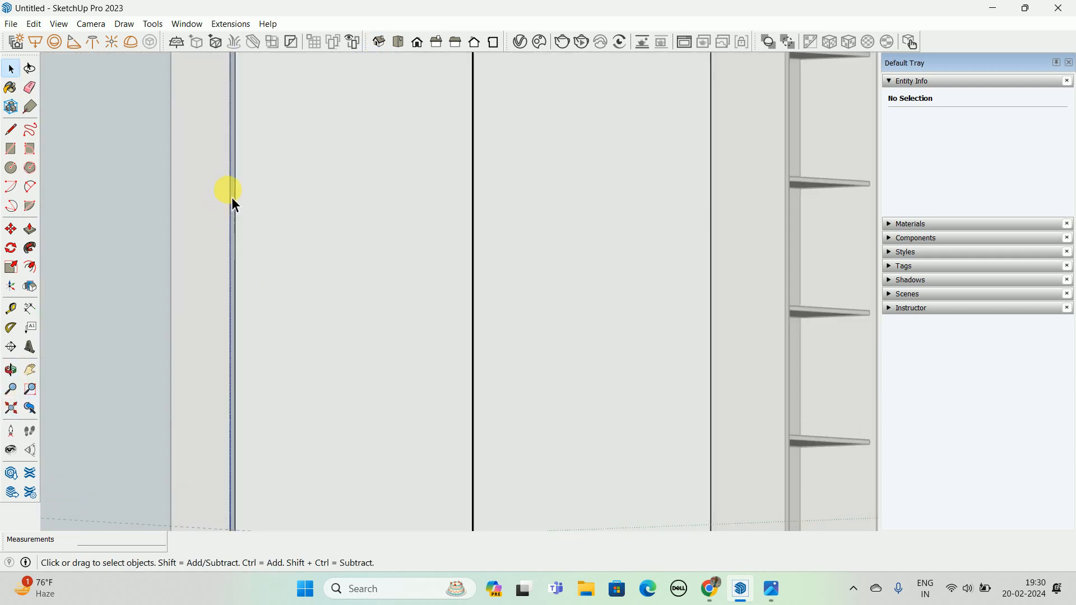
{"action": "right_click", "coordinate": [240, 149]}
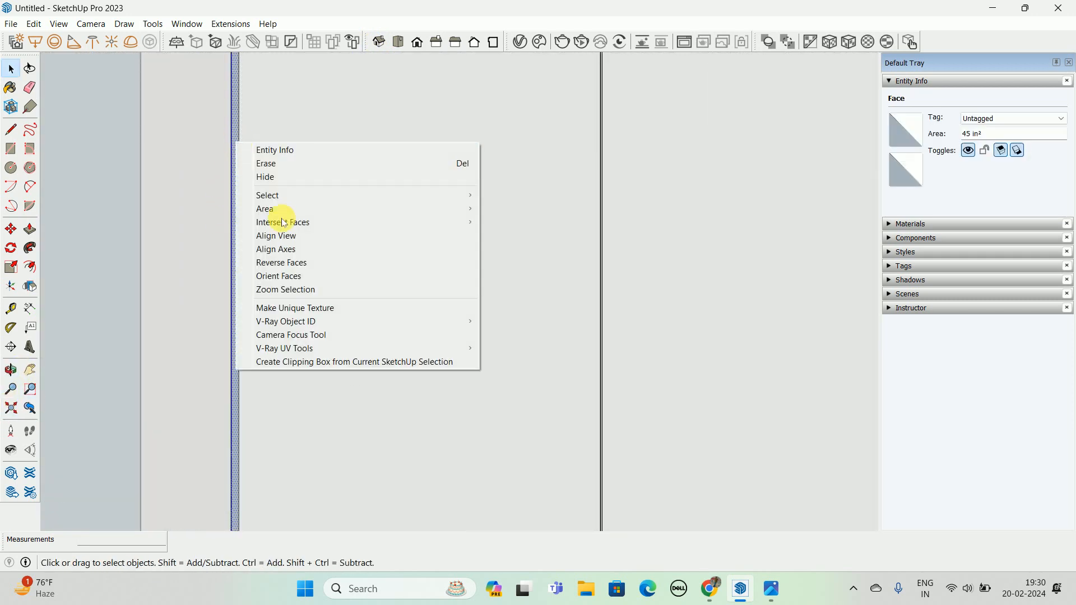
{"action": "left_click", "coordinate": [268, 263]}
- Inspect the whole TV wall from several angles and check it against the reference image in the photo viewer
{"action": "middle_click_drag", "start_coordinate": [222, 185], "coordinate": [243, 258]}
{"action": "scroll", "coordinate": [254, 190], "scroll_direction": "down", "scroll_amount": 4}
{"action": "middle_click_drag", "start_coordinate": [254, 194], "coordinate": [180, 302]}
{"action": "scroll", "coordinate": [233, 241], "scroll_direction": "down", "scroll_amount": 3}
{"action": "middle_click_drag", "start_coordinate": [248, 408], "coordinate": [465, 272]}
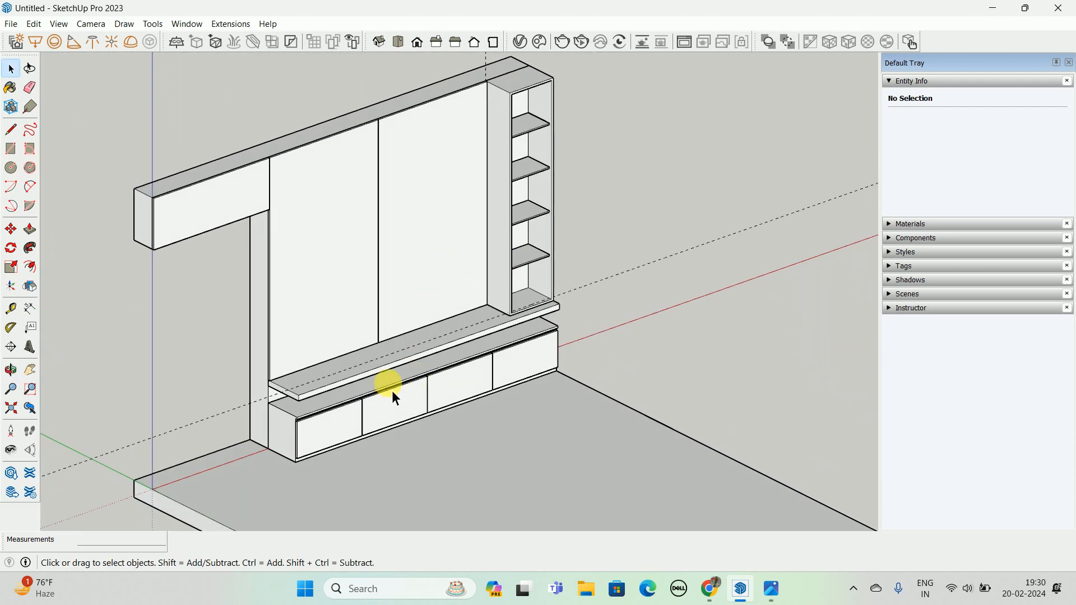
{"action": "middle_click_drag", "start_coordinate": [392, 391], "coordinate": [694, 307]}
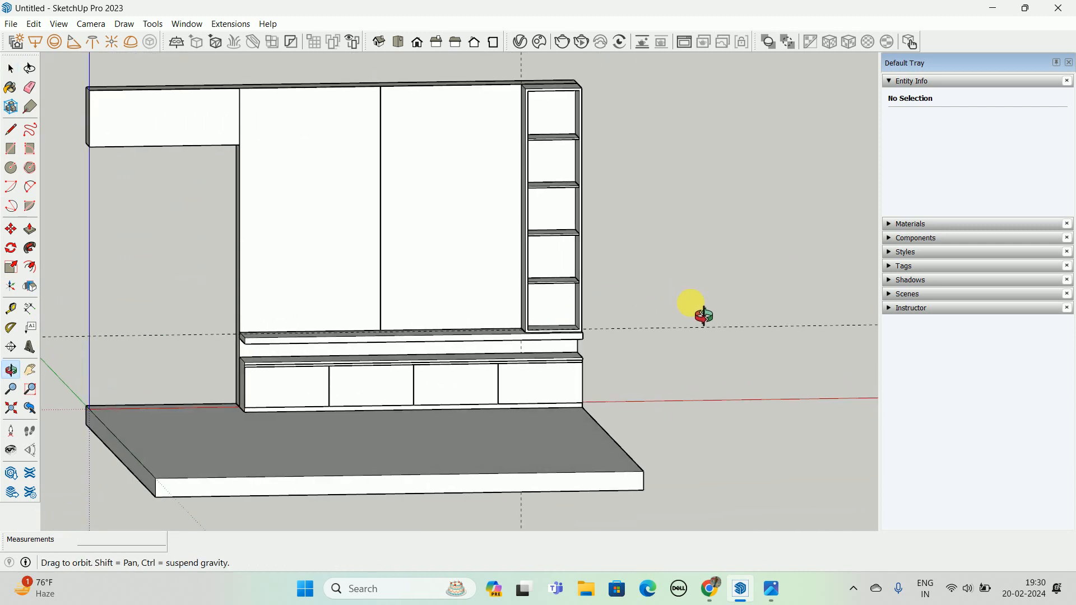
{"action": "key", "text": "space"}
{"action": "middle_click_drag", "start_coordinate": [447, 302], "coordinate": [577, 392]}
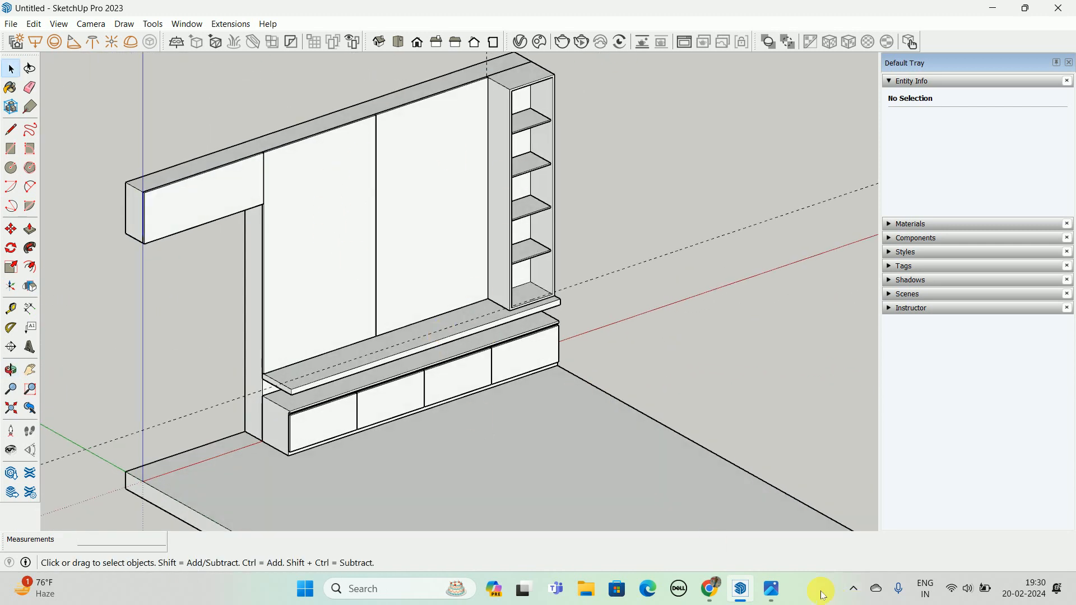
{"action": "left_click", "coordinate": [772, 589]}
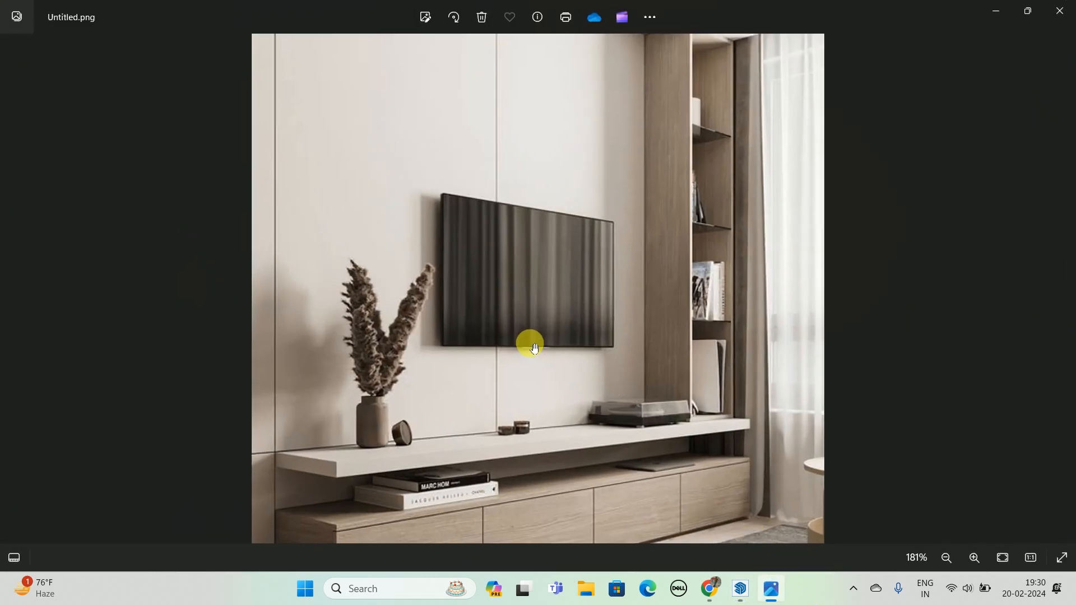
{"action": "left_click", "coordinate": [1005, 12]}
- Place a horizontal guide on the back panel 24" above its bottom edge at the shelf
{"action": "middle_click_drag", "start_coordinate": [747, 397], "coordinate": [528, 355]}
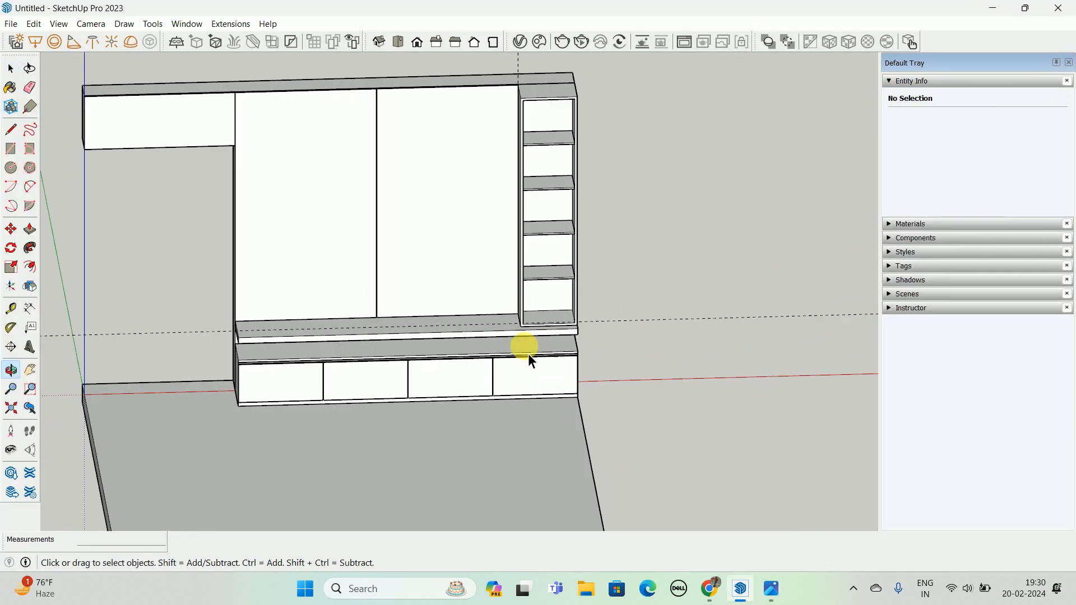
{"action": "scroll", "coordinate": [411, 368], "scroll_direction": "up", "scroll_amount": 5}
{"action": "key", "text": "t"}
{"action": "scroll", "coordinate": [364, 354], "scroll_direction": "up", "scroll_amount": 1}
{"action": "scroll", "coordinate": [376, 307], "scroll_direction": "up", "scroll_amount": 1}
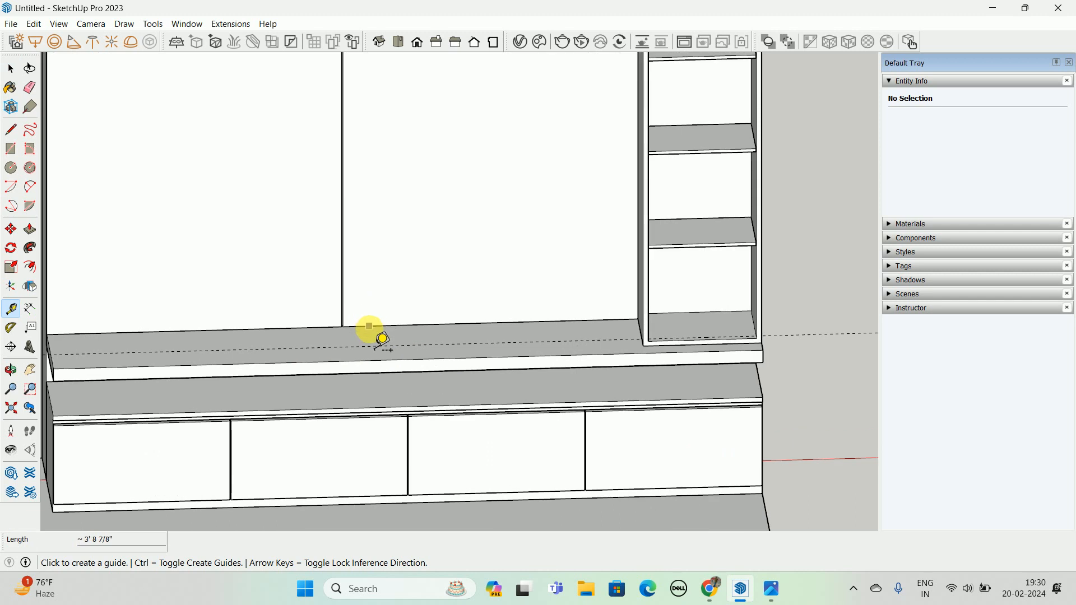
{"action": "left_click", "coordinate": [369, 326]}
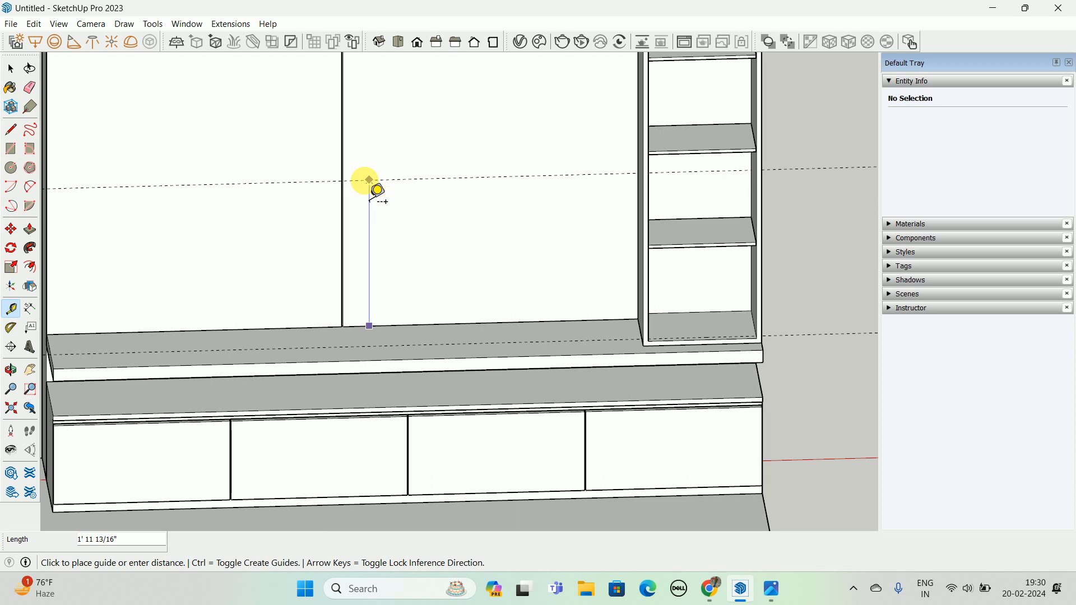
{"action": "left_click", "coordinate": [370, 181]}
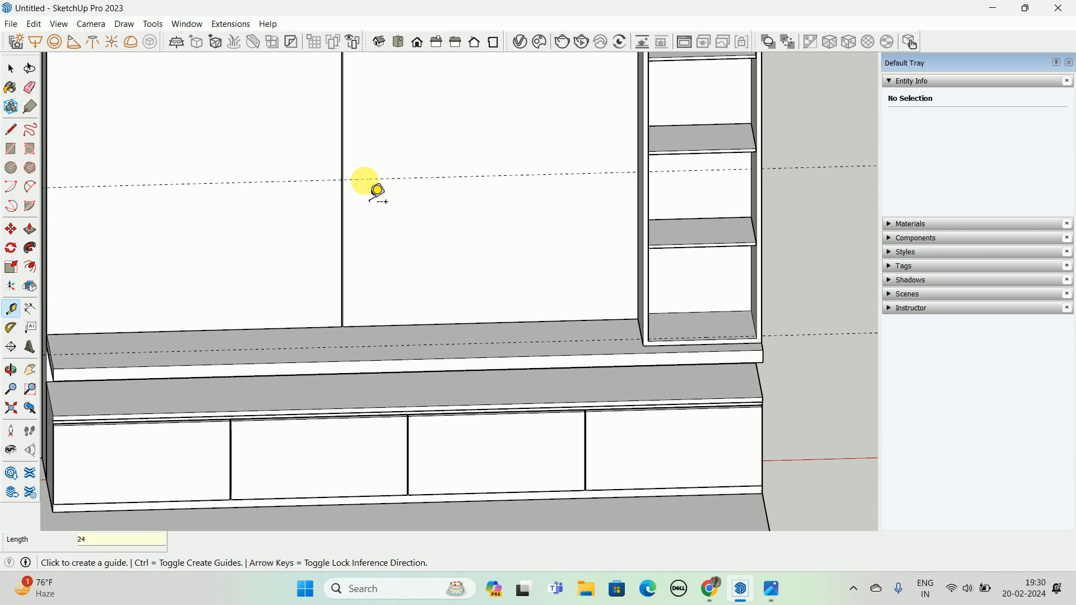
- Place a vertical guide along the middle of the centre groove, 2.5mm from the groove's left edge
{"action": "scroll", "coordinate": [372, 325], "scroll_direction": "up", "scroll_amount": 6}
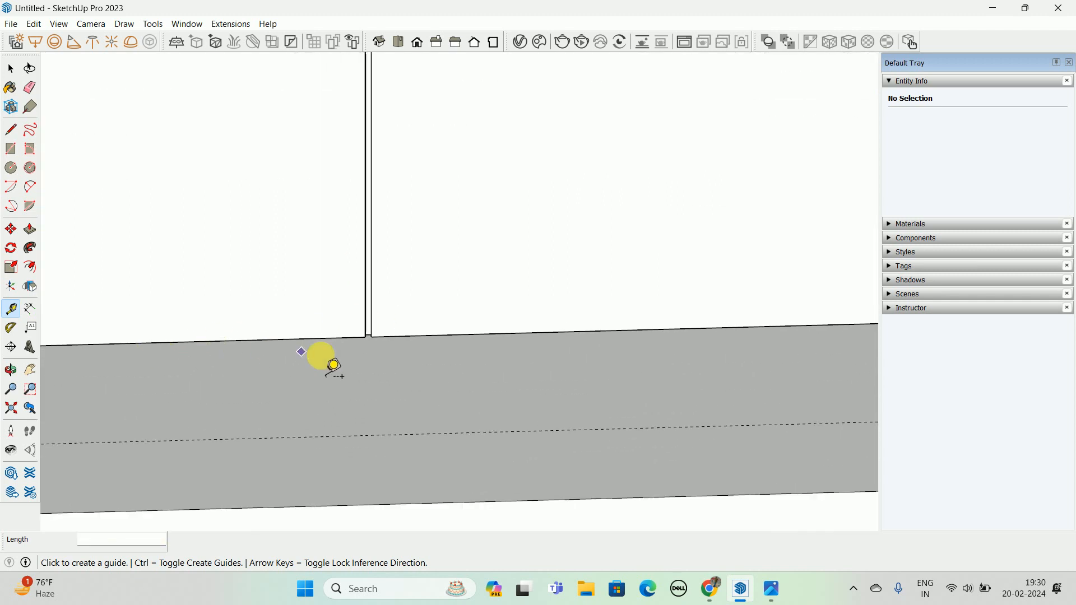
{"action": "scroll", "coordinate": [390, 324], "scroll_direction": "up", "scroll_amount": 1}
{"action": "left_click", "coordinate": [390, 309]}
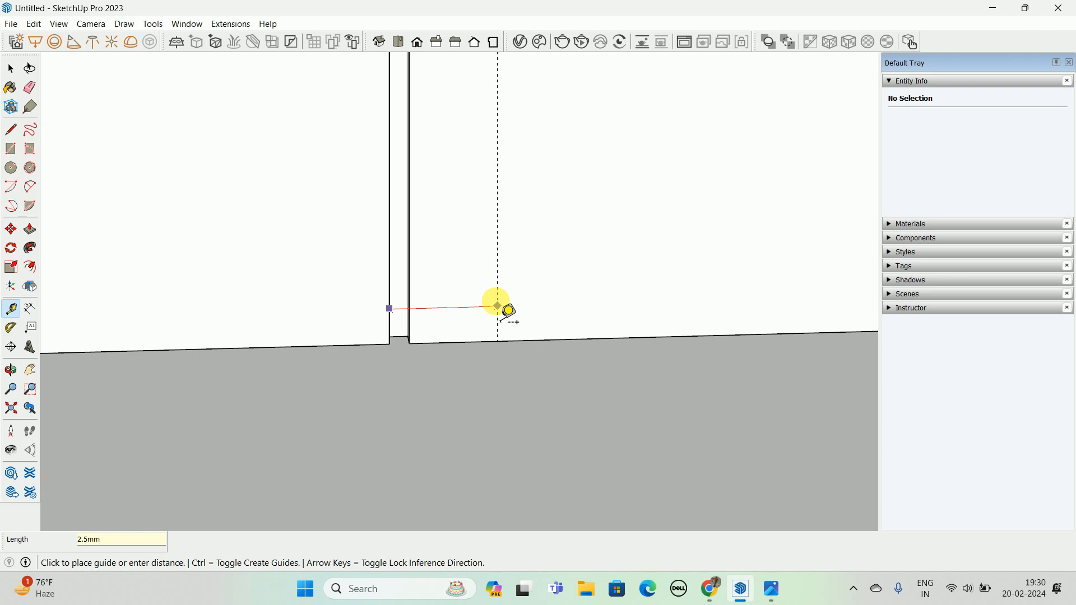
{"action": "left_click", "coordinate": [498, 307]}
- Place vertical guides 21" to the left and 21" to the right of the groove's centre guide
{"action": "scroll", "coordinate": [408, 355], "scroll_direction": "down", "scroll_amount": 1}
{"action": "middle_click_drag", "start_coordinate": [409, 356], "coordinate": [482, 499], "text": "shift"}
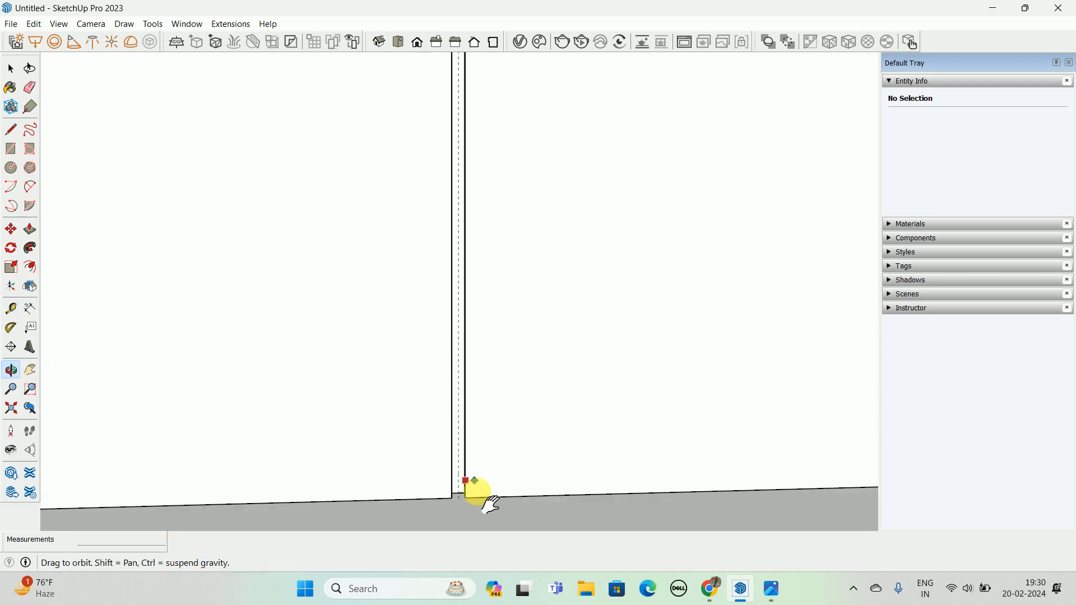
{"action": "scroll", "coordinate": [445, 358], "scroll_direction": "up", "scroll_amount": 2}
{"action": "left_click", "coordinate": [469, 364]}
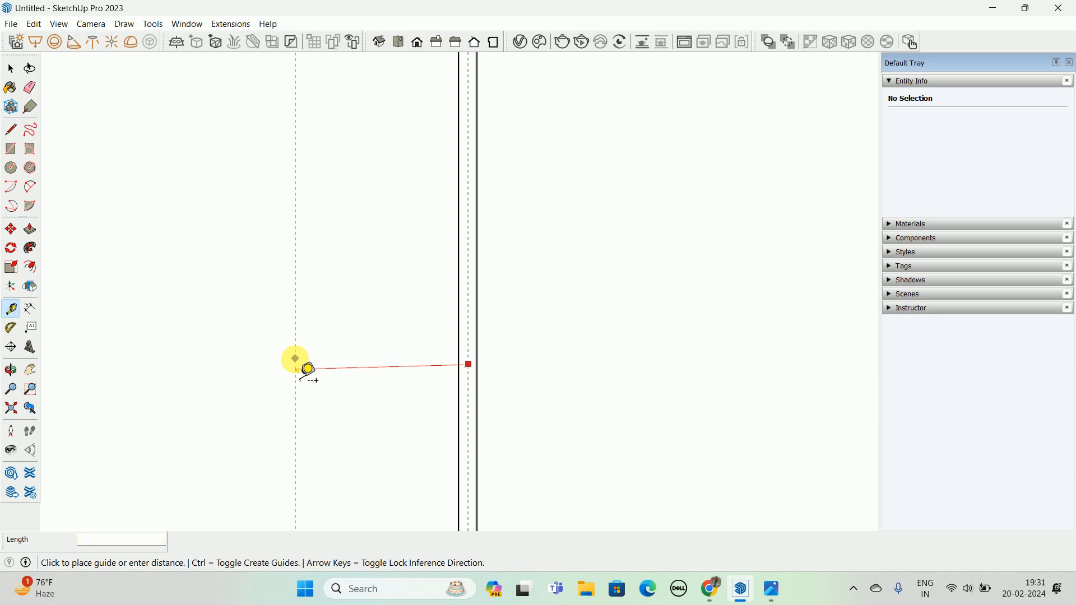
{"action": "key", "text": "Escape"}
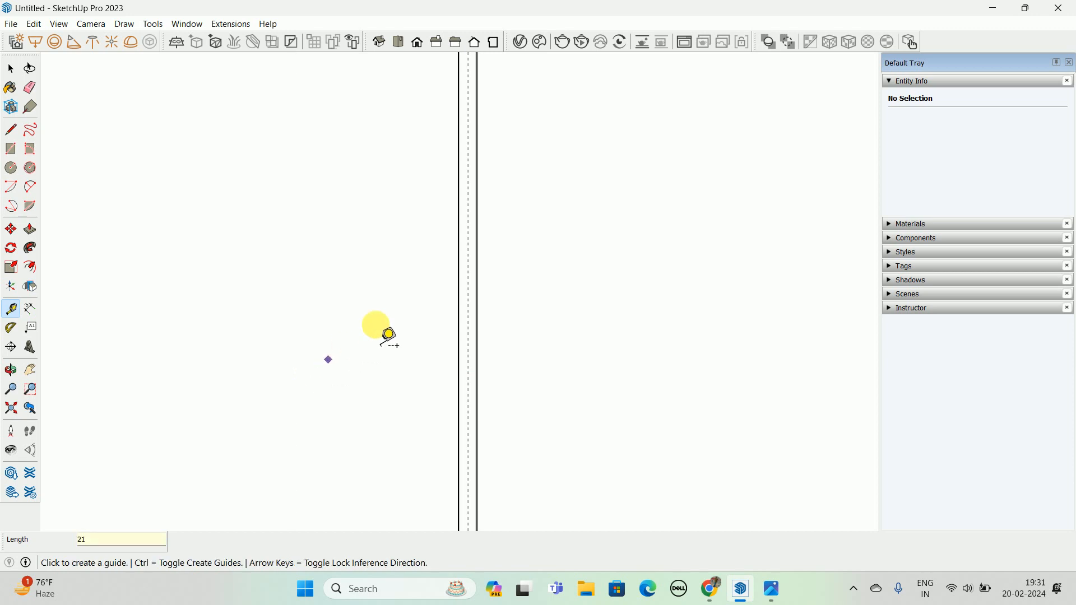
{"action": "left_click", "coordinate": [469, 314]}
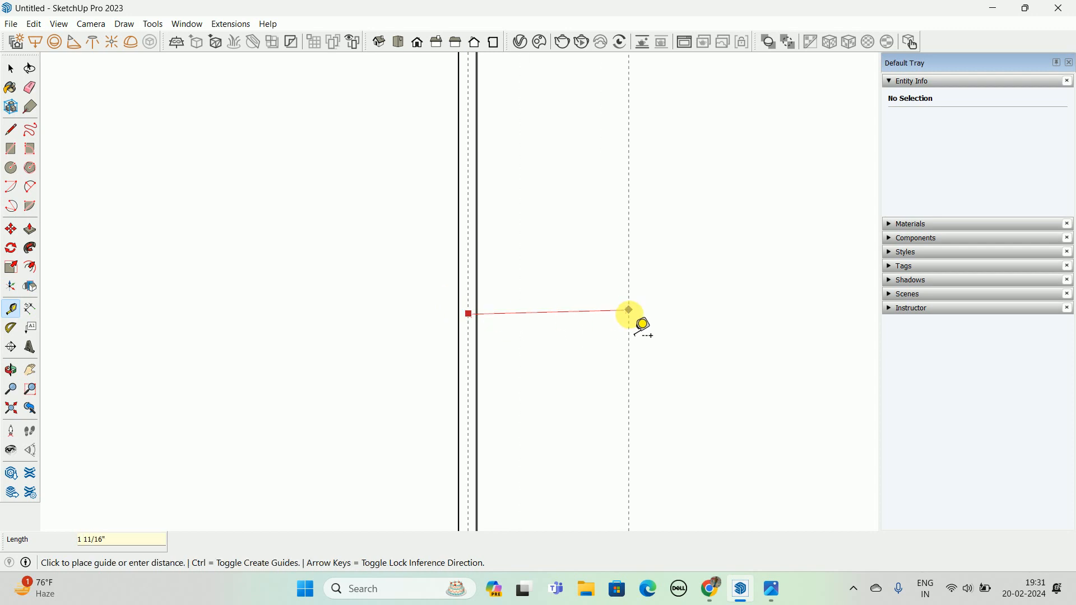
{"action": "key", "text": "Return"}
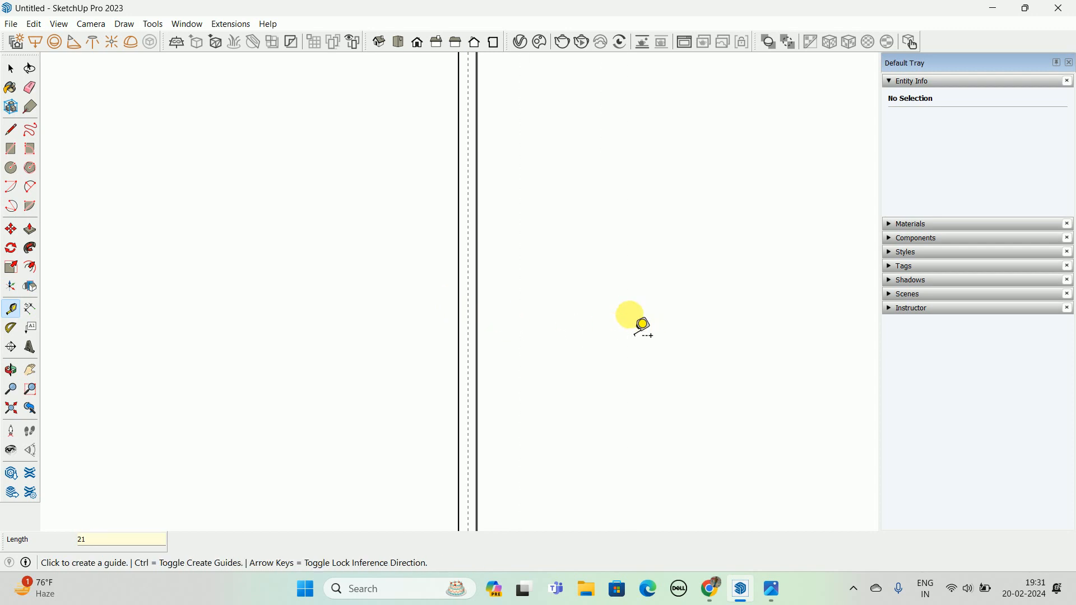
- Draw a 3' 6" by 2' rectangle between the two outer guides, from the horizontal guide down to the shelf
{"action": "scroll", "coordinate": [638, 320], "scroll_direction": "down", "scroll_amount": 6}
{"action": "scroll", "coordinate": [406, 414], "scroll_direction": "up", "scroll_amount": 3}
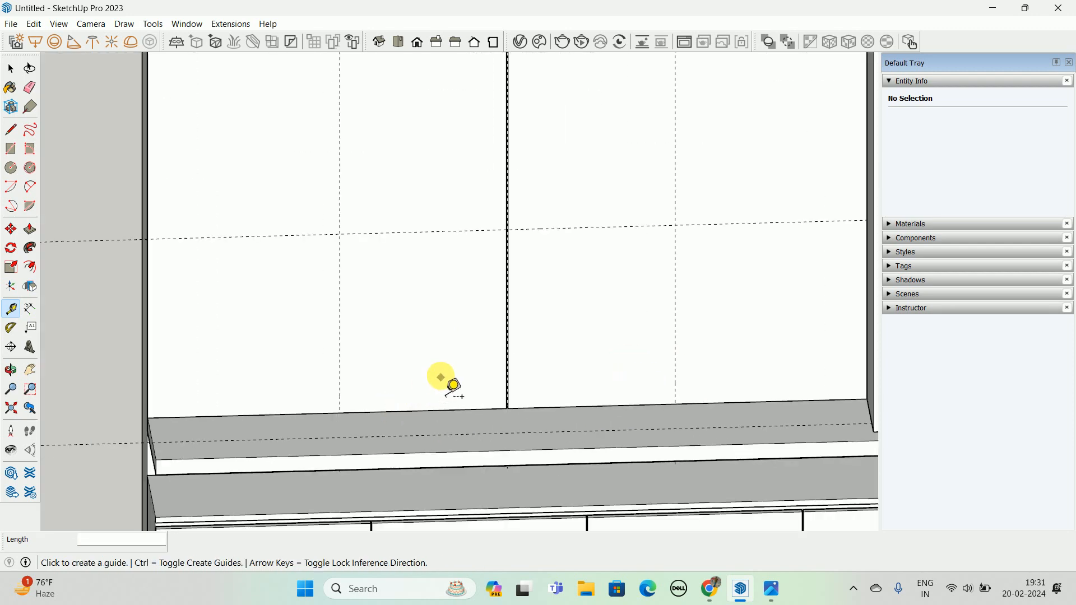
{"action": "middle_click_drag", "start_coordinate": [445, 385], "coordinate": [497, 398]}
{"action": "key", "text": "space"}
{"action": "key", "text": "r"}
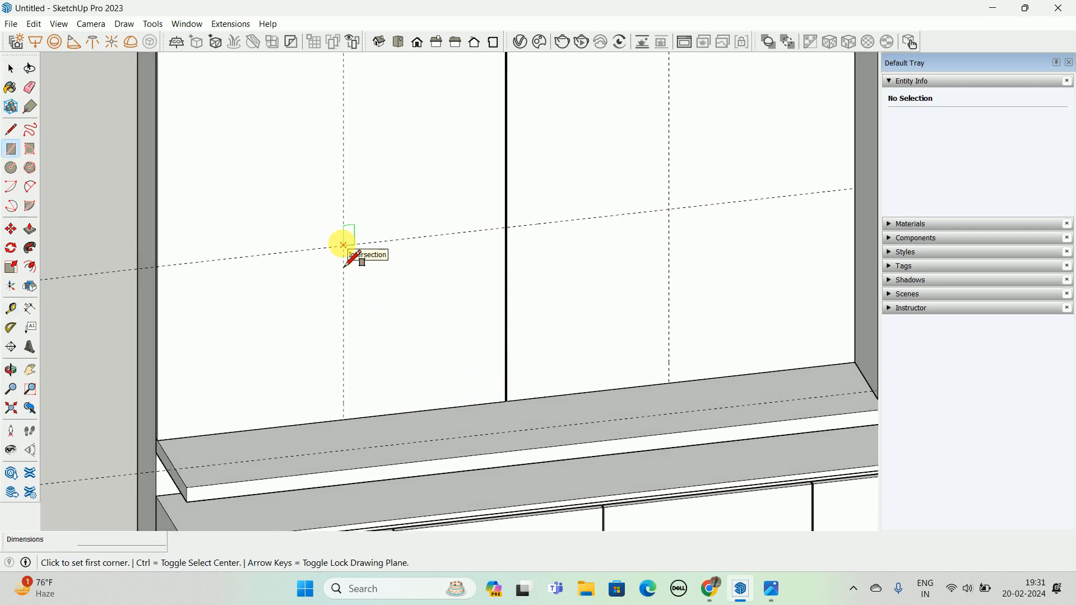
{"action": "left_click", "coordinate": [342, 247]}
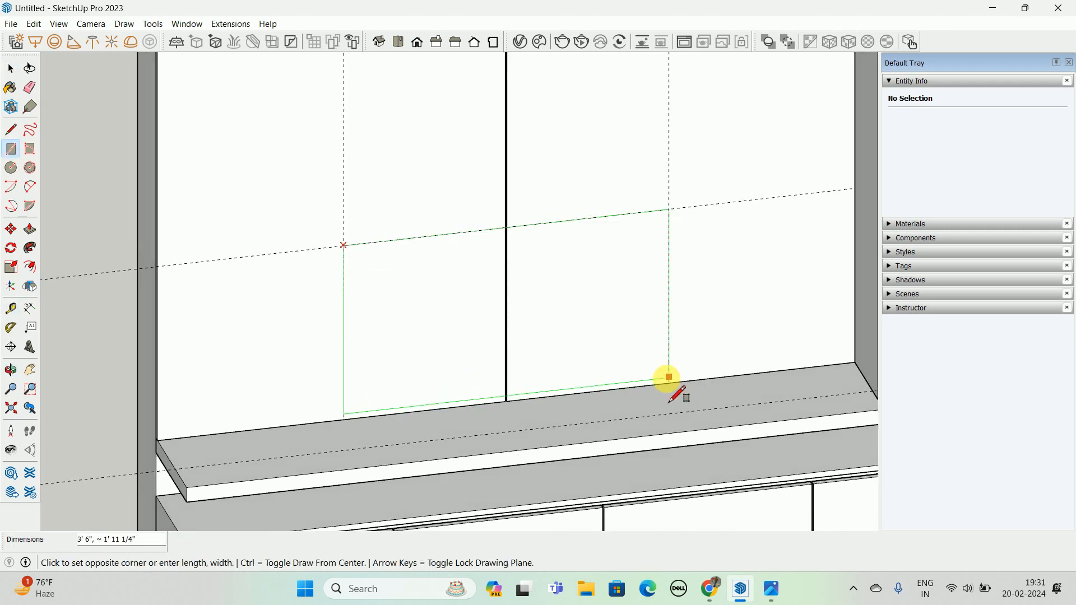
{"action": "left_click", "coordinate": [668, 384]}
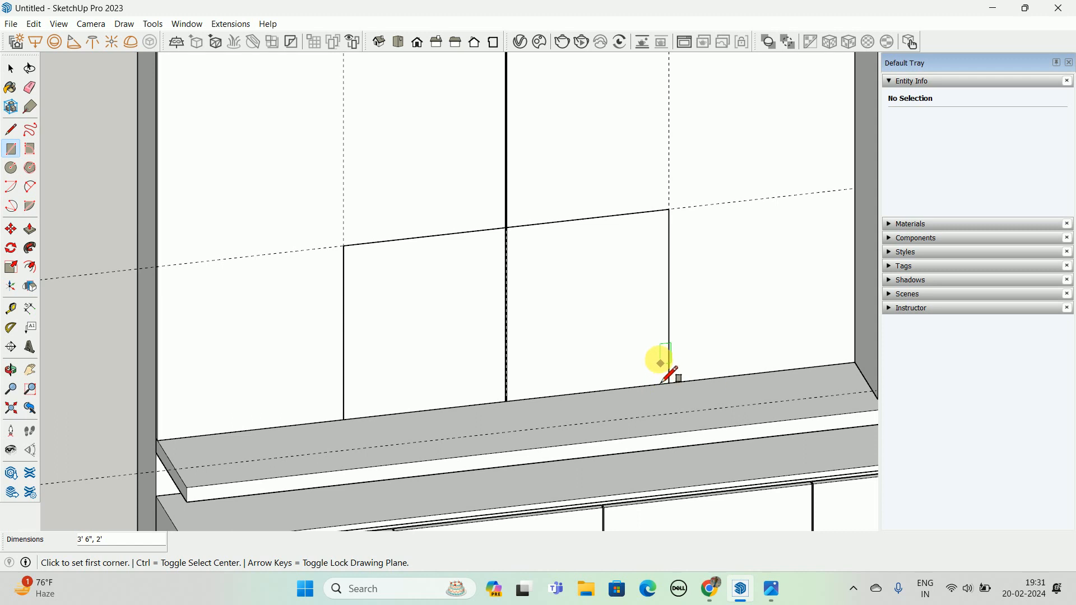
- Make the new TV rectangle, face and edges, into a group
{"action": "key", "text": "space"}
{"action": "left_click", "coordinate": [633, 324]}
{"action": "right_click", "coordinate": [633, 324]}
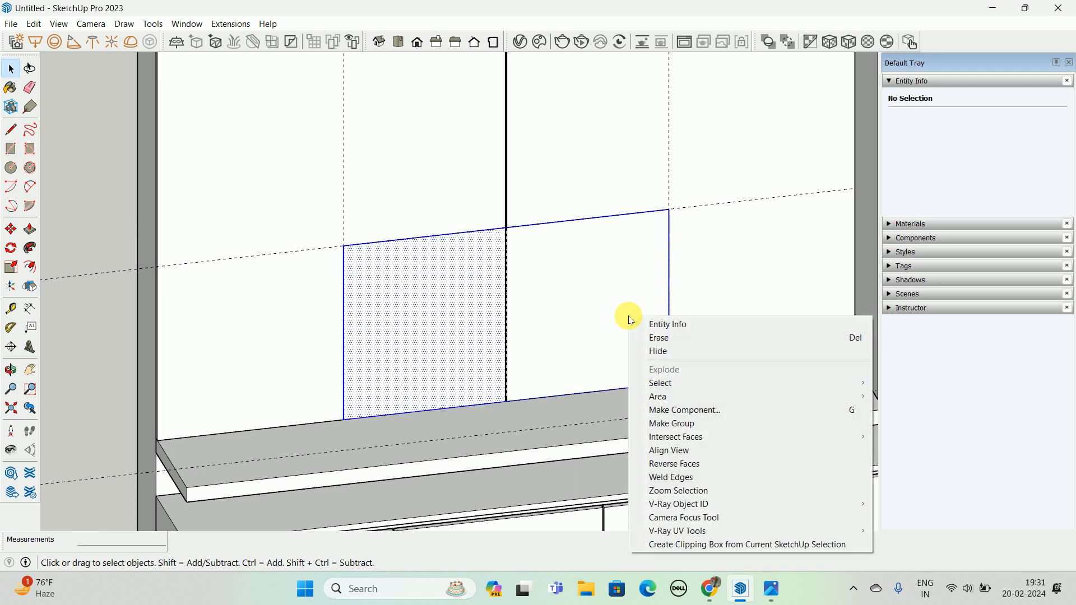
{"action": "left_click", "coordinate": [688, 428]}
- Extrude the grouped TV rectangle 1 1/2" outward from the back panel
{"action": "scroll", "coordinate": [493, 315], "scroll_direction": "up", "scroll_amount": 2}
{"action": "middle_click_drag", "start_coordinate": [493, 315], "coordinate": [550, 345]}
{"action": "key", "text": "p"}
{"action": "left_click", "coordinate": [516, 343]}
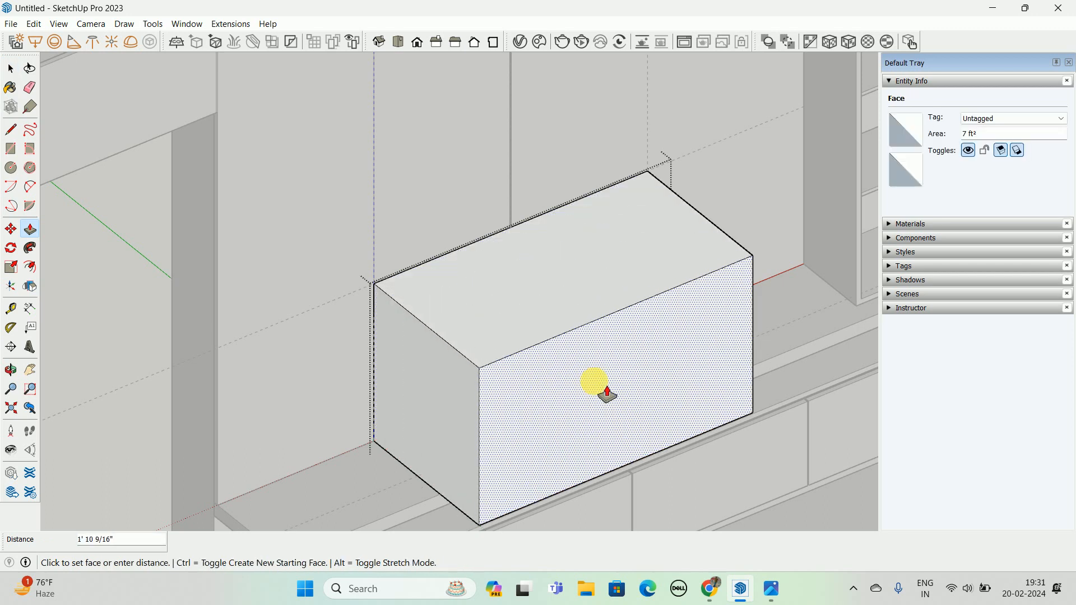
{"action": "key", "text": "Return"}
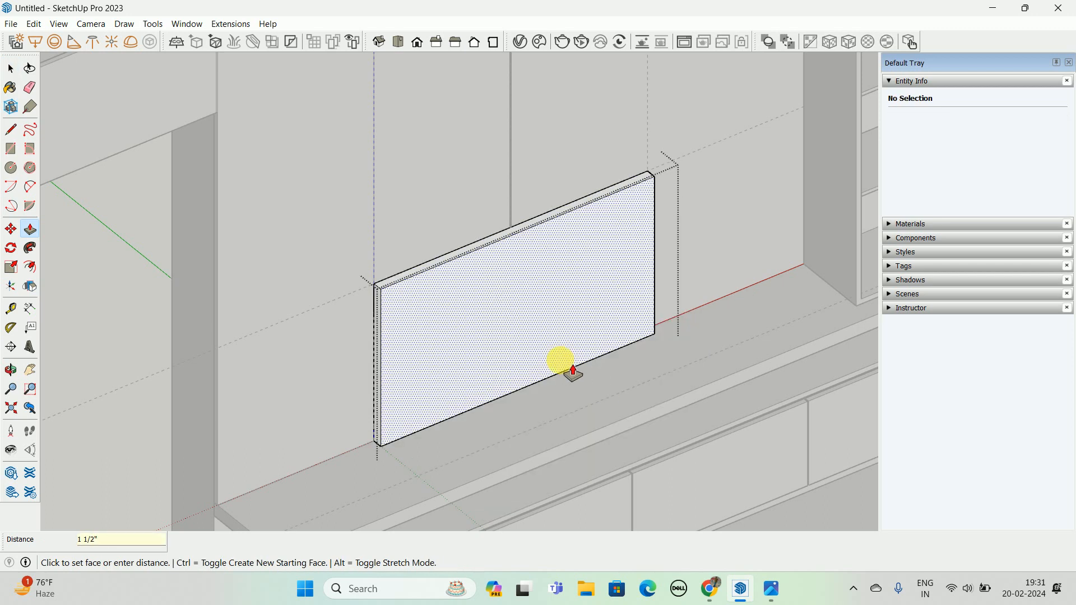
- Hide the rest of the model while editing the TV group
{"action": "left_click", "coordinate": [59, 23]}
{"action": "mouse_move", "coordinate": [78, 228]}
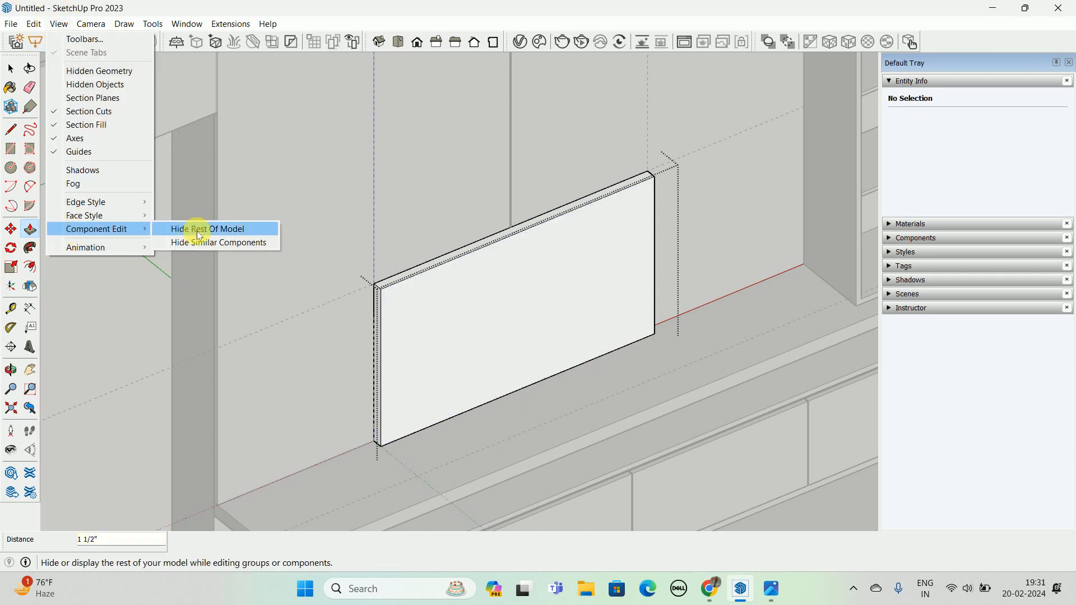
{"action": "left_click", "coordinate": [185, 228]}
- Offset the outline of the TV's back face inward to form a smaller centred rectangle
{"action": "middle_click_drag", "start_coordinate": [204, 247], "coordinate": [768, 235]}
{"action": "left_click_drag", "start_coordinate": [768, 235], "coordinate": [630, 214]}
{"action": "key", "text": "p"}
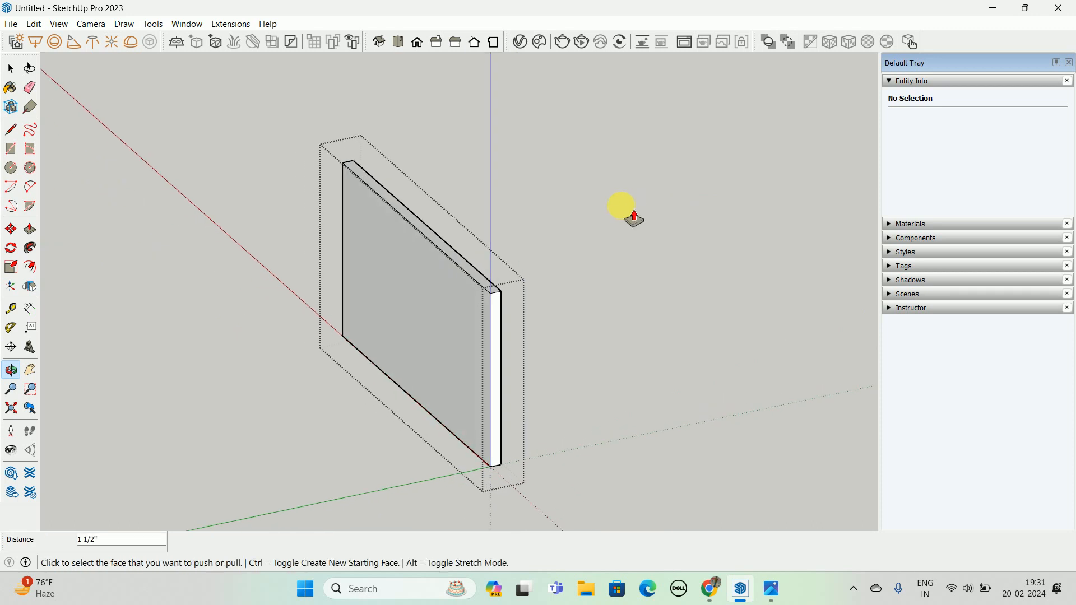
{"action": "middle_click_drag", "start_coordinate": [372, 363], "coordinate": [478, 274]}
{"action": "key", "text": "f"}
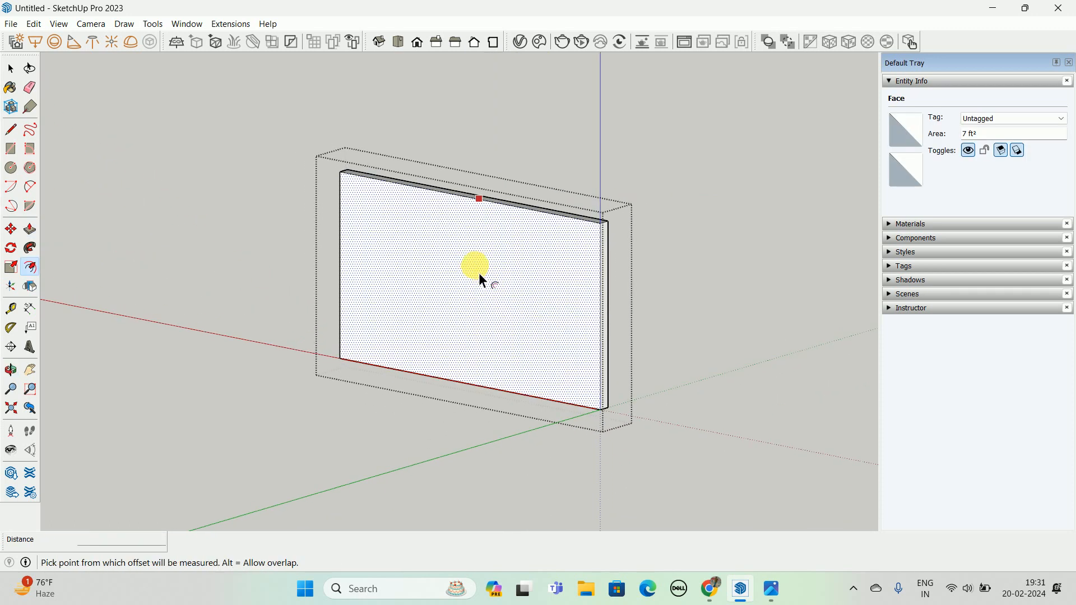
{"action": "left_click", "coordinate": [474, 240]}
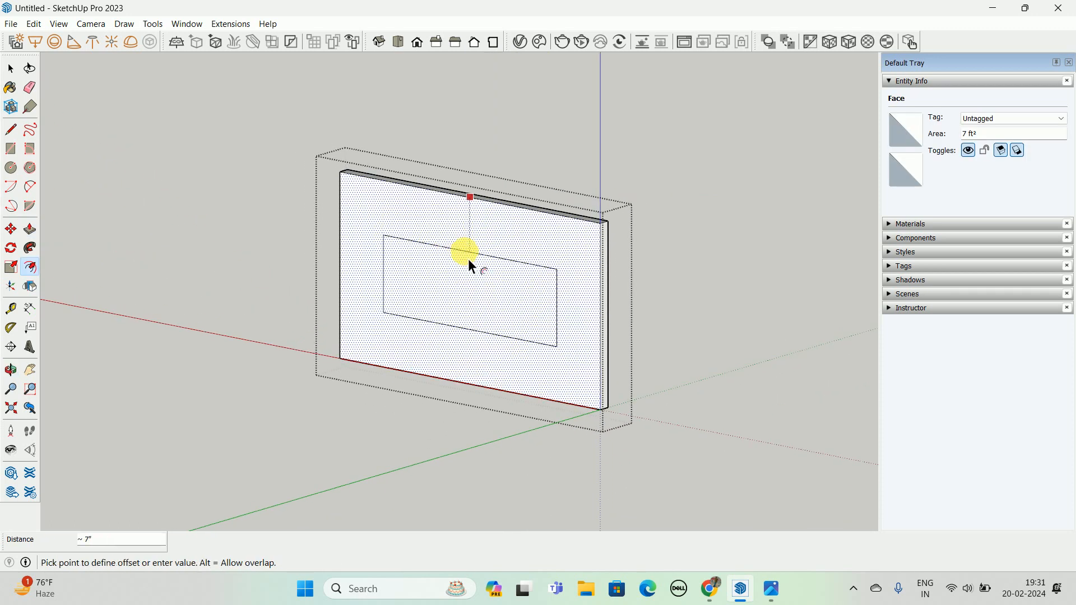
{"action": "left_click", "coordinate": [469, 259]}
{"action": "key", "text": "space"}
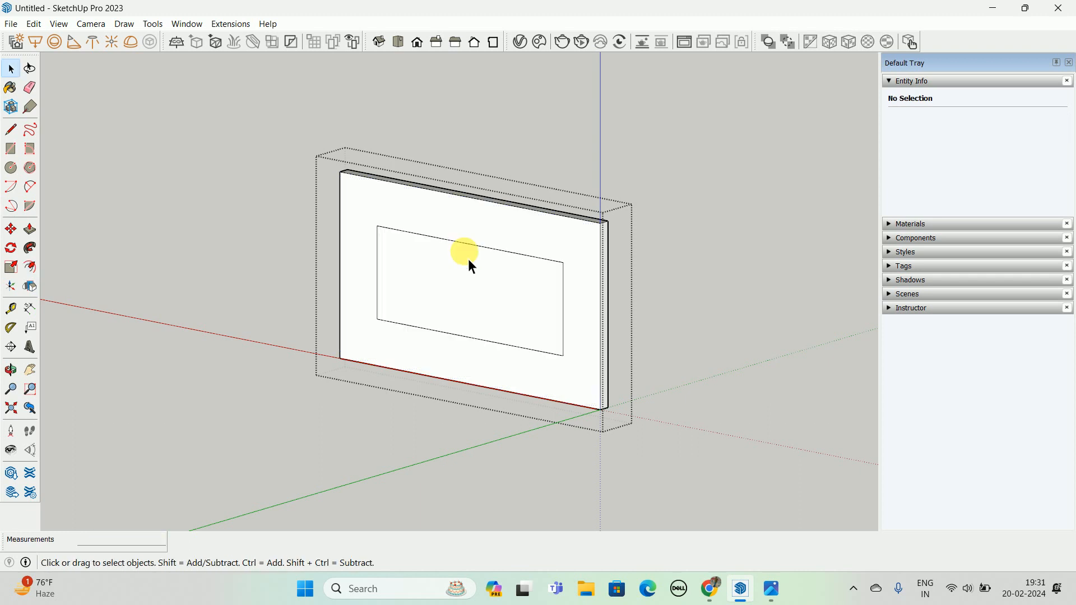
- Push the border around the inner rectangle on the TV's back inward by 1"
{"action": "middle_click_drag", "start_coordinate": [468, 259], "coordinate": [455, 303]}
{"action": "key", "text": "p"}
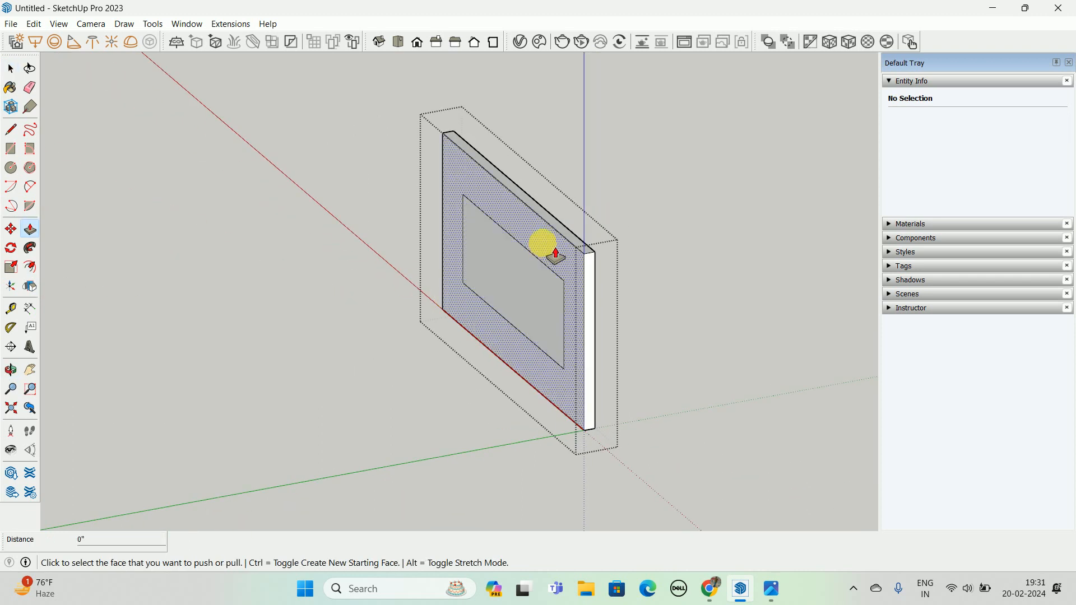
{"action": "left_click", "coordinate": [554, 256]}
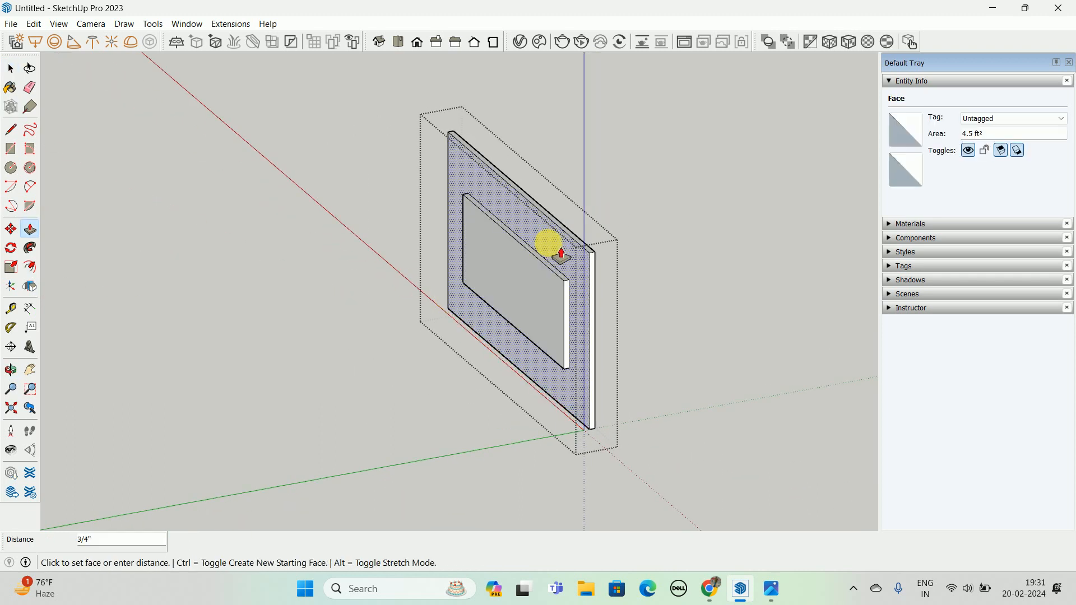
{"action": "left_click", "coordinate": [560, 255]}
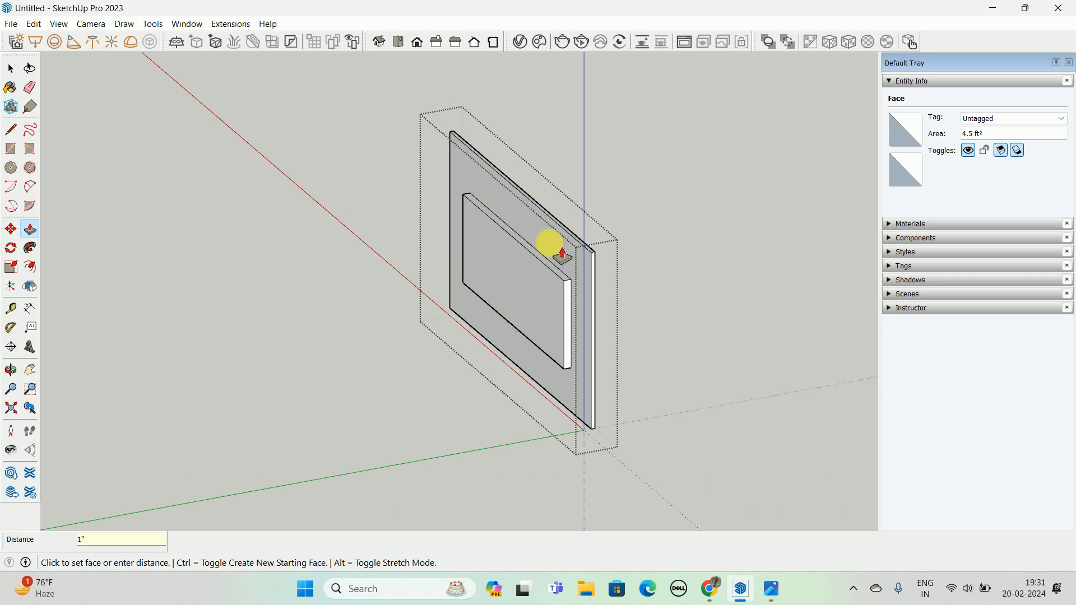
- Redo the border recess around the inner rectangle on the TV's back with a depth of 1/2"
{"action": "middle_click_drag", "start_coordinate": [567, 301], "coordinate": [329, 245]}
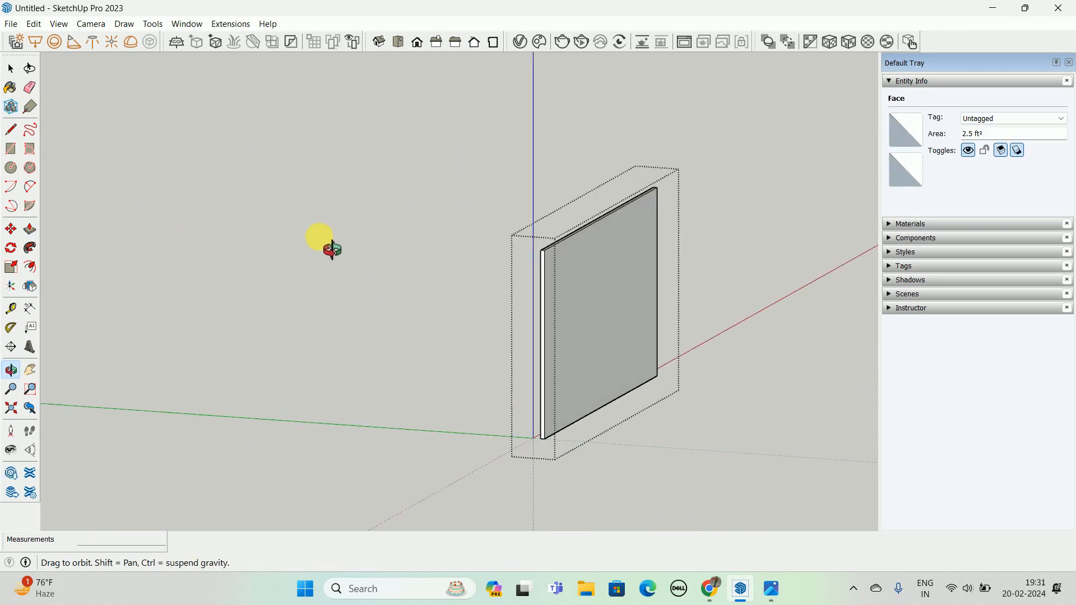
{"action": "middle_click_drag", "start_coordinate": [557, 276], "coordinate": [668, 257]}
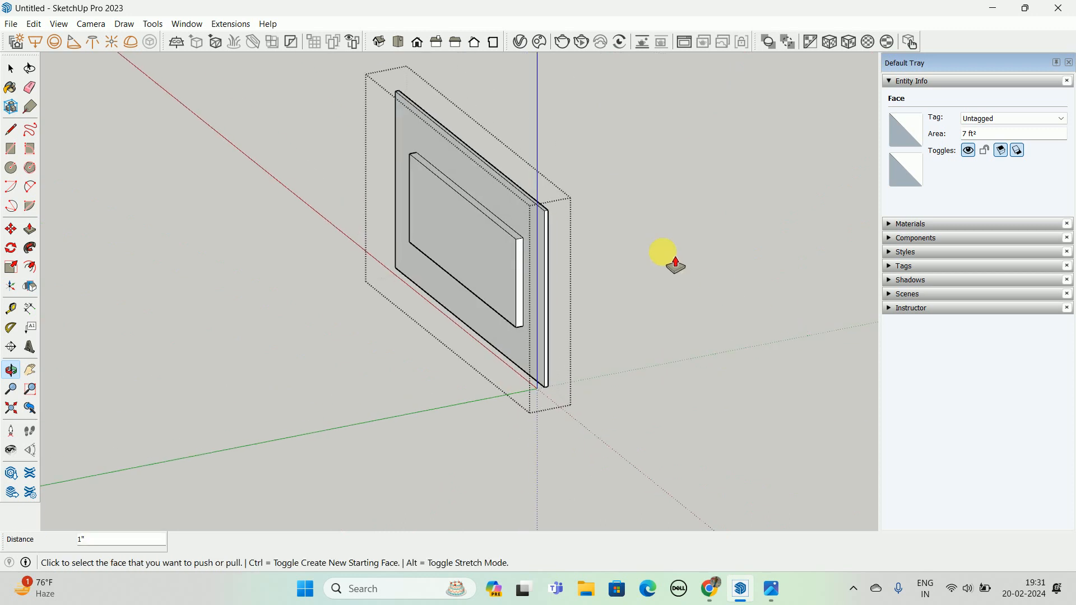
{"action": "left_click", "coordinate": [546, 229]}
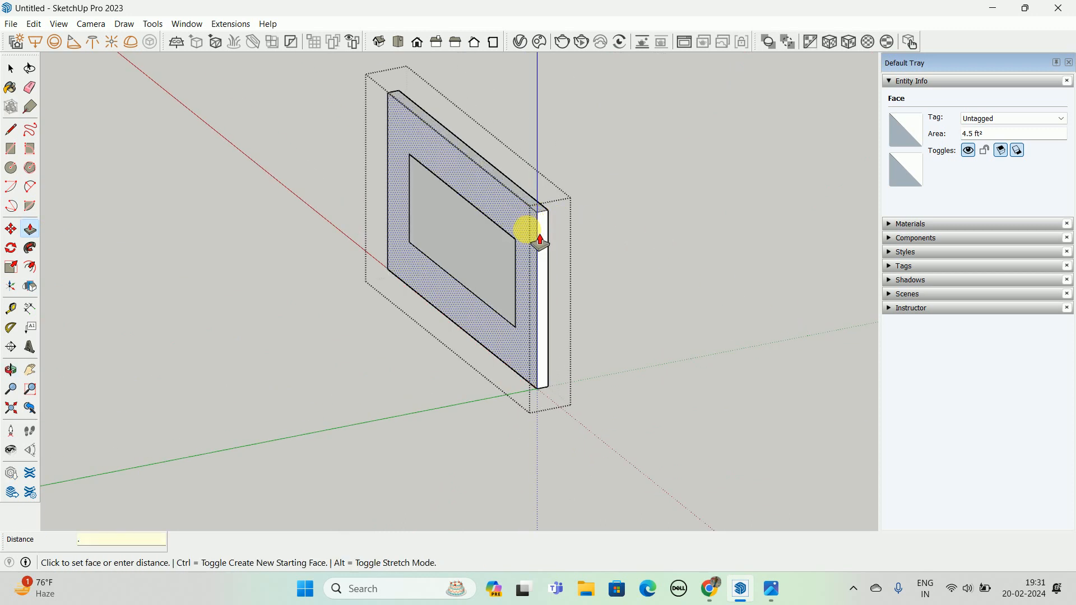
{"action": "key", "text": "Return"}
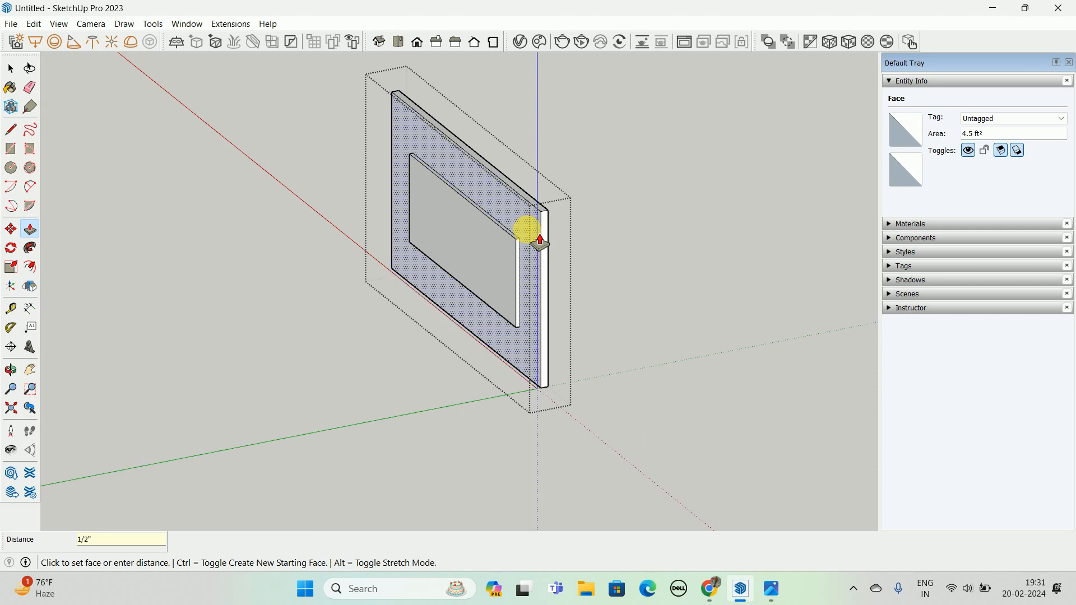
- Offset the outline of the TV's front face inward by 0.5" to form a thin frame
{"action": "middle_click_drag", "start_coordinate": [539, 241], "coordinate": [247, 284]}
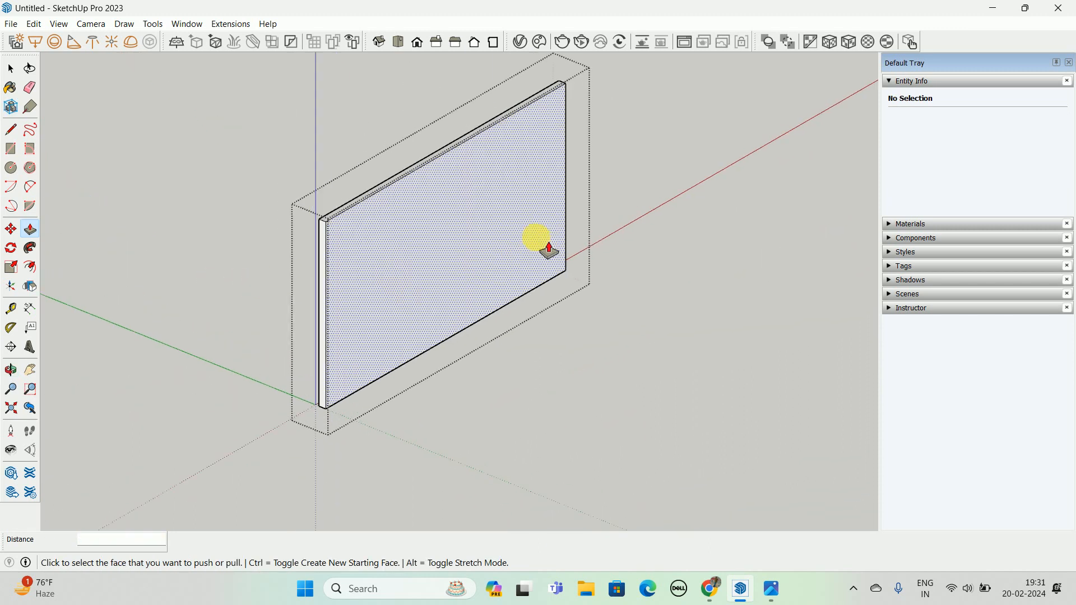
{"action": "middle_click_drag", "start_coordinate": [550, 249], "coordinate": [396, 269]}
{"action": "key", "text": "space"}
{"action": "key", "text": "f"}
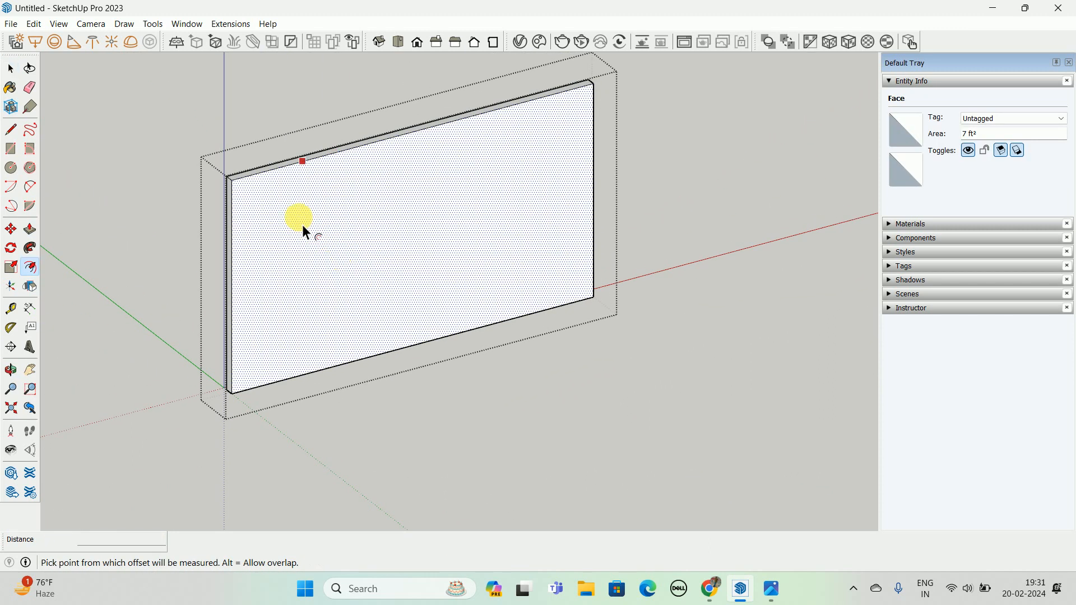
{"action": "left_click", "coordinate": [296, 213]}
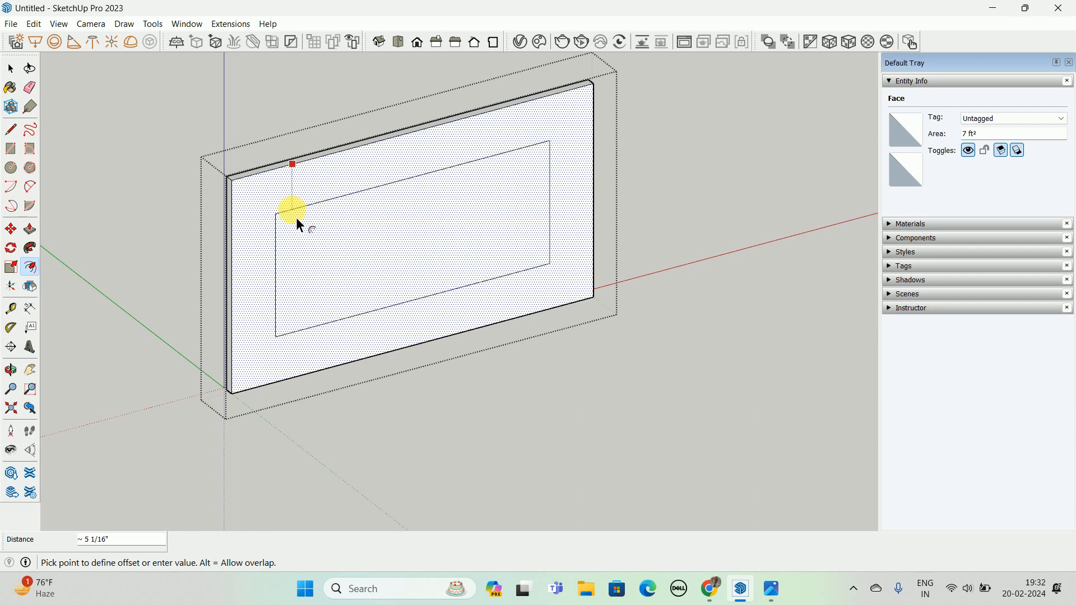
{"action": "type", "text": ".5"}
{"action": "key", "text": "Return"}
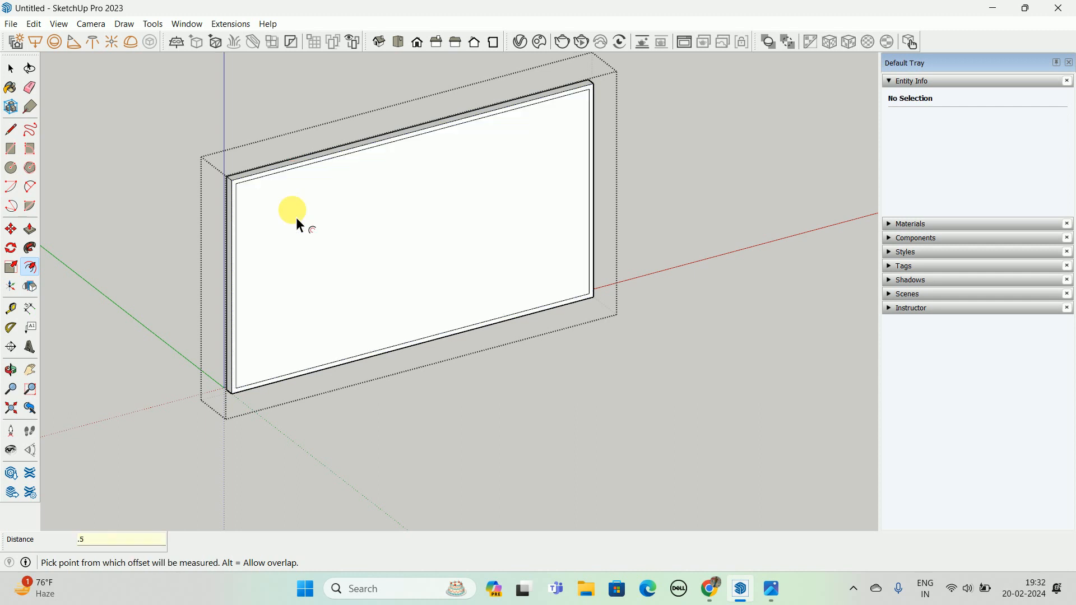
{"action": "key", "text": "space"}
- Push the screen face inside the front frame 0.5" inward and exit the TV group
{"action": "middle_click_drag", "start_coordinate": [314, 232], "coordinate": [440, 247]}
{"action": "key", "text": "p"}
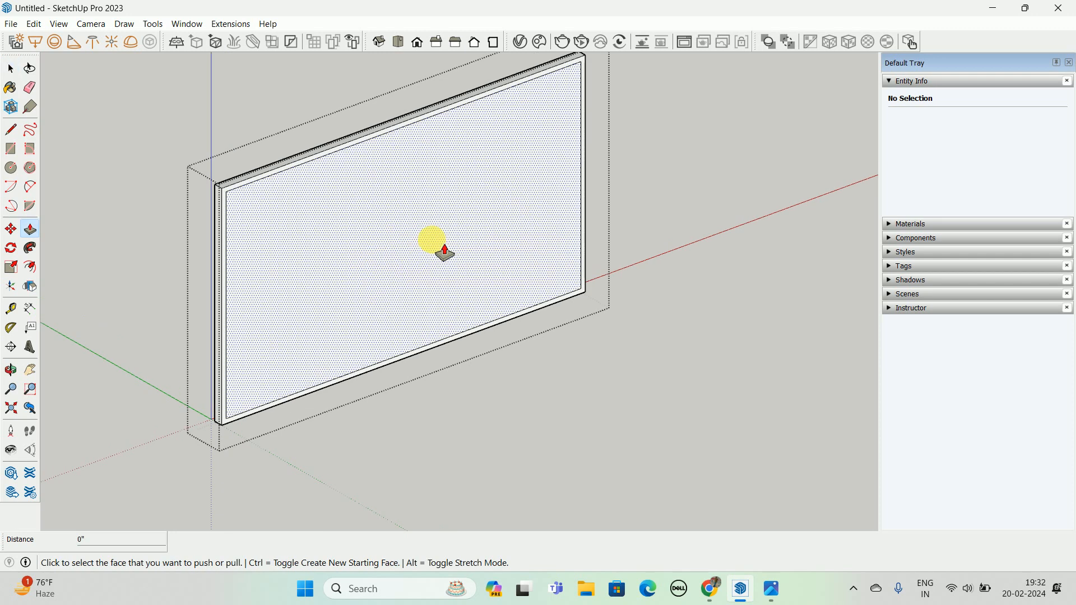
{"action": "left_click", "coordinate": [499, 247]}
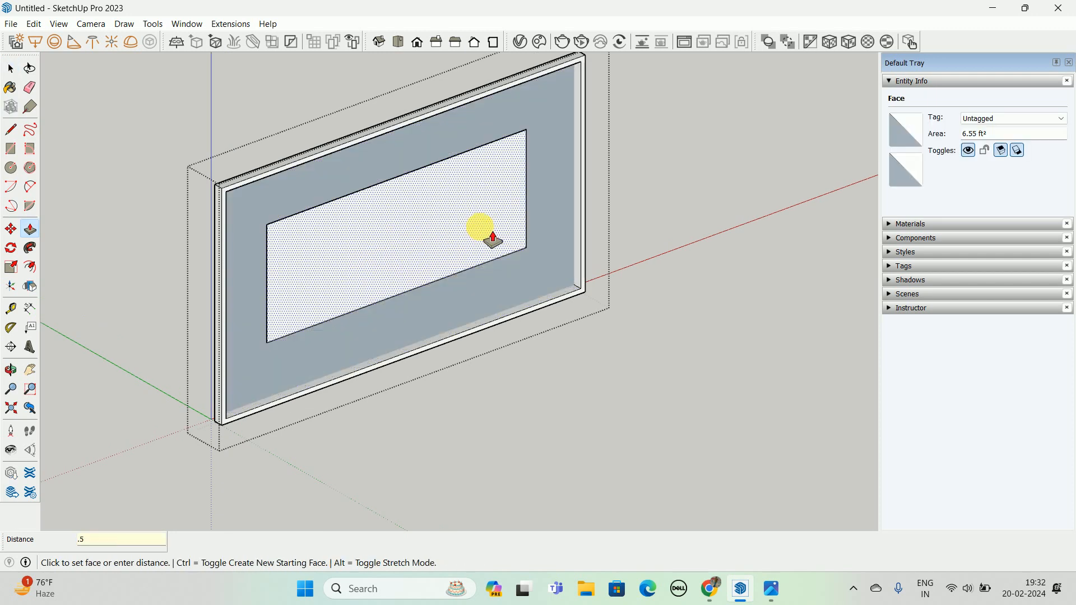
{"action": "type", "text": ".5"}
{"action": "key", "text": "Return"}
{"action": "middle_click_drag", "start_coordinate": [576, 264], "coordinate": [412, 206]}
{"action": "key", "text": "space"}
{"action": "key", "text": "Escape"}
- Delete all guides from the model
{"action": "scroll", "coordinate": [415, 202], "scroll_direction": "down", "scroll_amount": 2}
{"action": "middle_click_drag", "start_coordinate": [429, 248], "coordinate": [498, 315]}
{"action": "scroll", "coordinate": [336, 244], "scroll_direction": "down", "scroll_amount": 2}
{"action": "scroll", "coordinate": [442, 265], "scroll_direction": "down", "scroll_amount": 1}
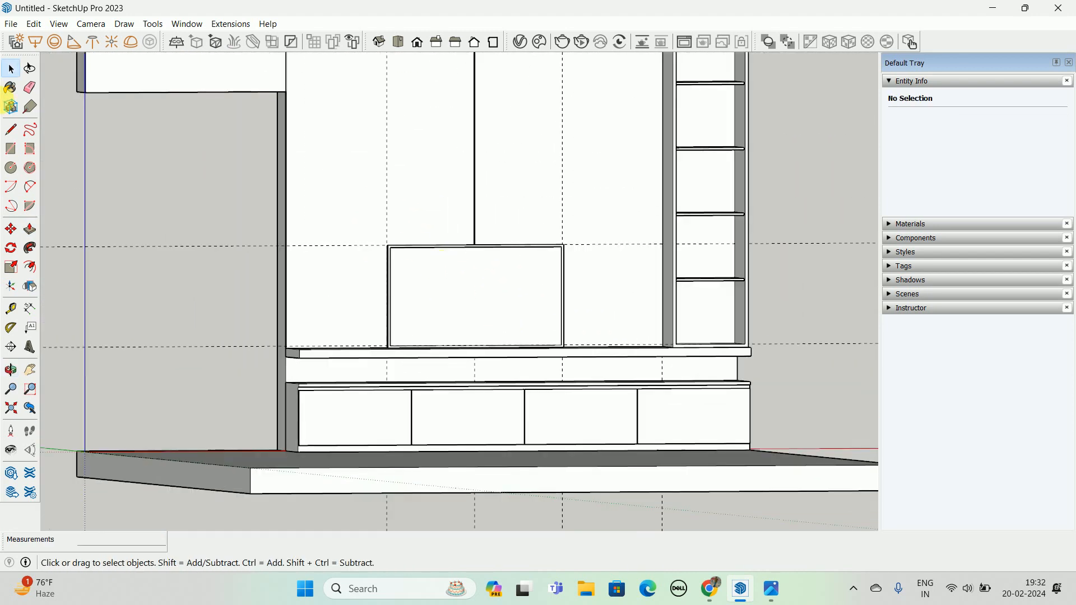
{"action": "left_click", "coordinate": [15, 23]}
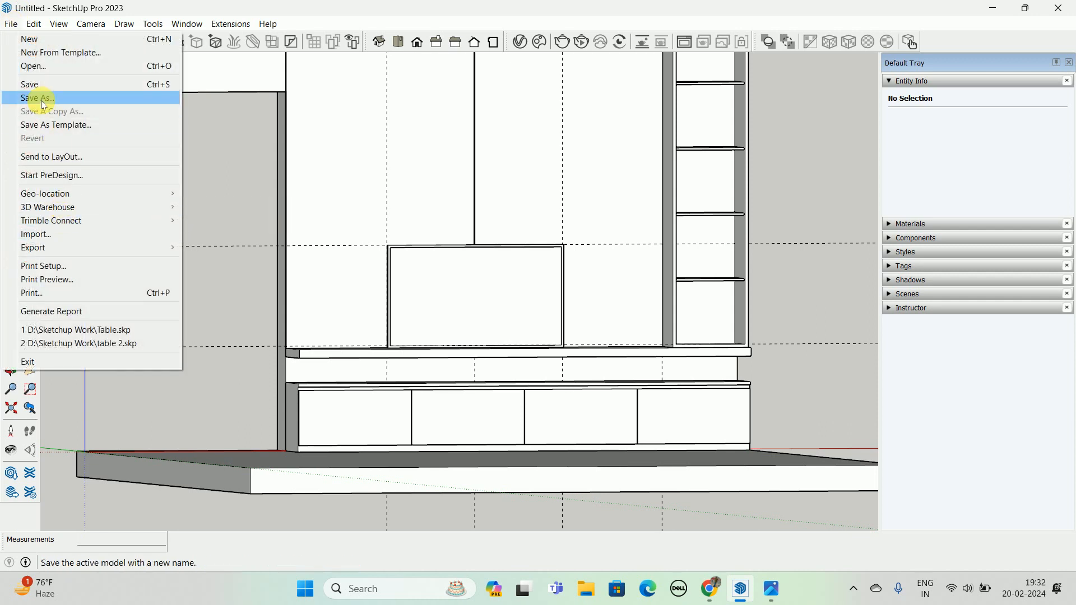
{"action": "mouse_move", "coordinate": [35, 25]}
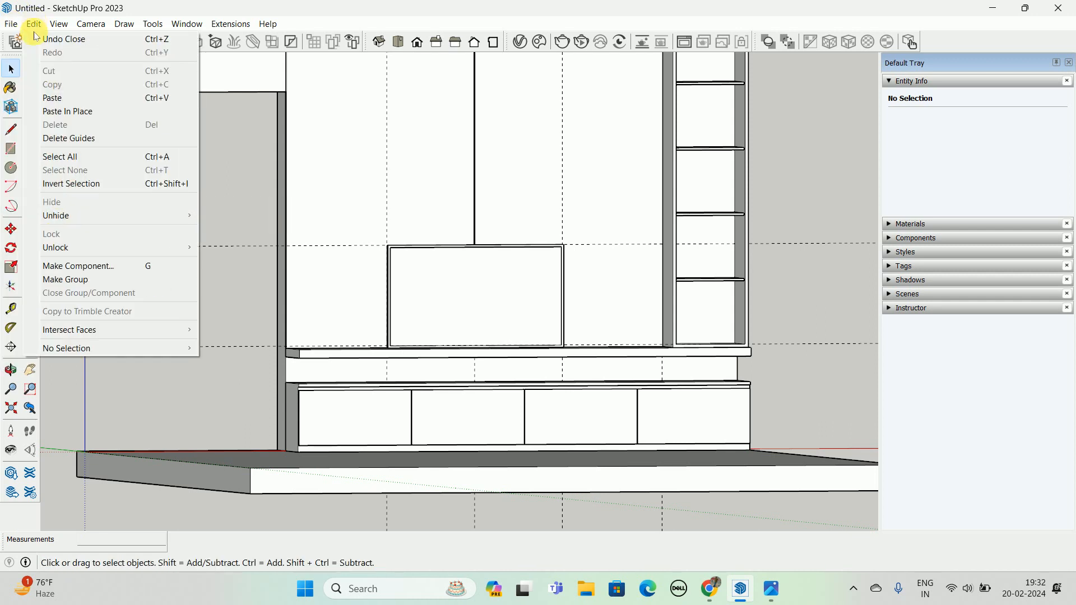
{"action": "left_click", "coordinate": [70, 138]}
- Move the TV group 12" straight up along the blue axis, above the shelf, and deselect it
{"action": "middle_click_drag", "start_coordinate": [319, 274], "coordinate": [467, 300]}
{"action": "left_click", "coordinate": [468, 300]}
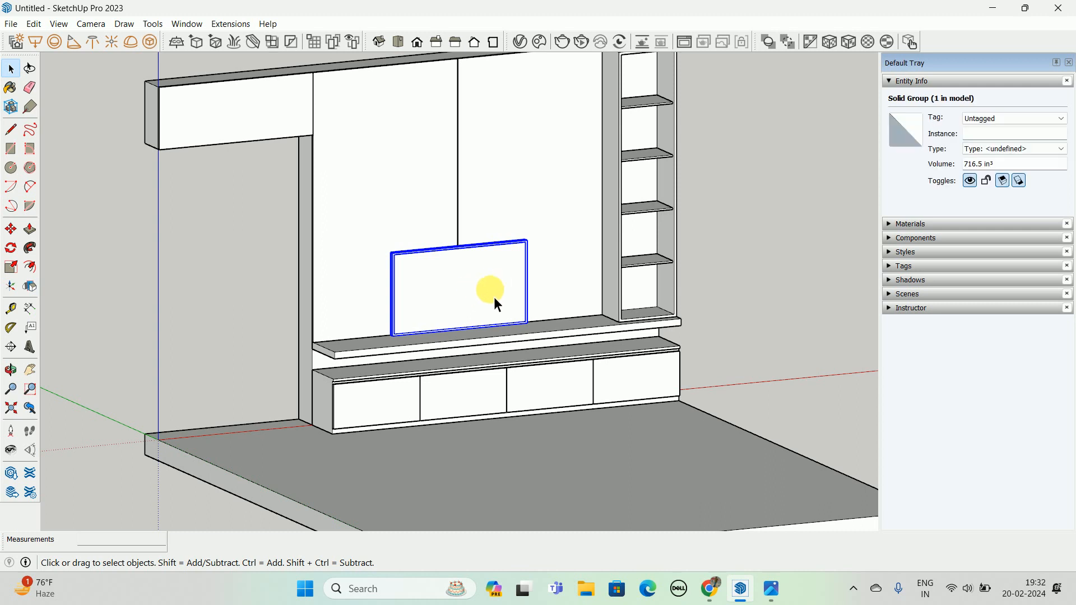
{"action": "key", "text": "m"}
{"action": "left_click", "coordinate": [531, 240]}
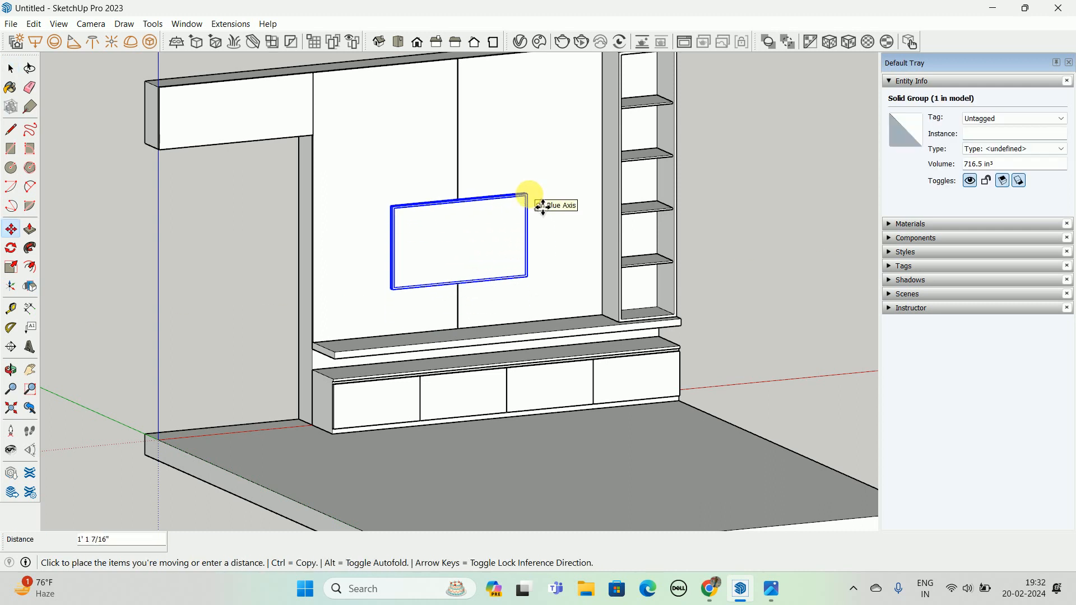
{"action": "type", "text": "12"}
{"action": "key", "text": "Return"}
{"action": "key", "text": "space"}
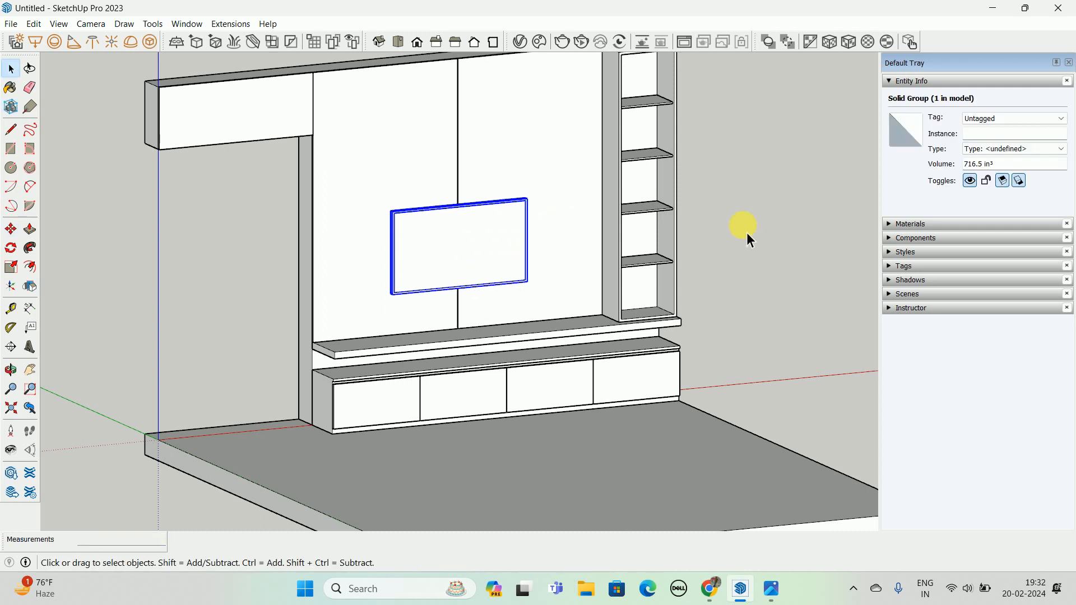
{"action": "left_click", "coordinate": [702, 283]}
- Inspect the finished TV wall from several angles, with the Entity Info section collapsed
{"action": "middle_click_drag", "start_coordinate": [701, 284], "coordinate": [536, 439]}
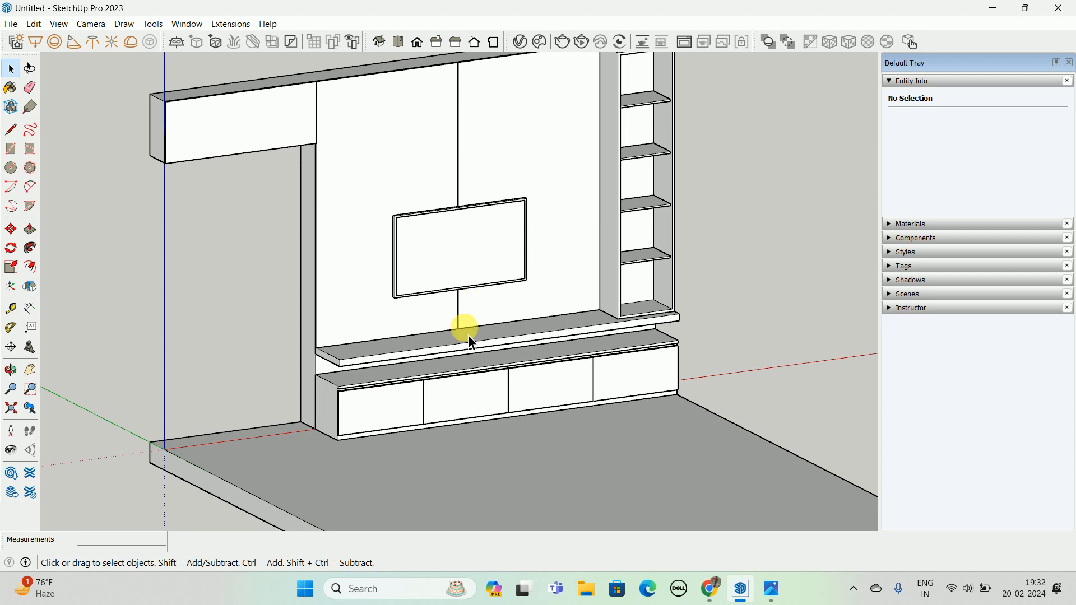
{"action": "mouse_move", "coordinate": [469, 335]}
{"action": "middle_mouse_down"}
{"action": "mouse_move", "coordinate": [428, 359]}
{"action": "mouse_move", "coordinate": [457, 344]}
{"action": "middle_mouse_up"}
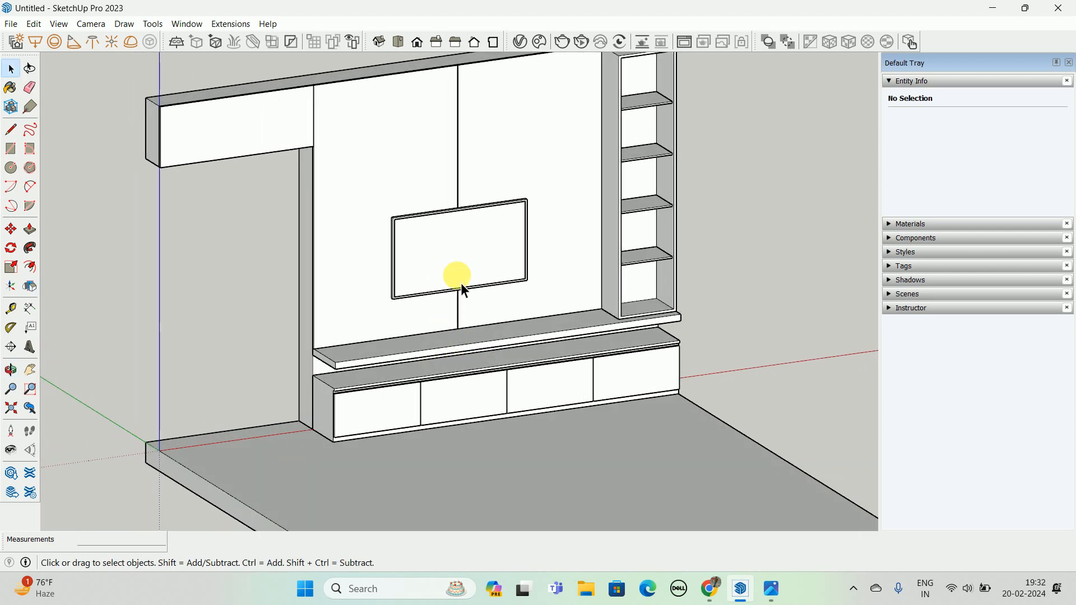
{"action": "middle_click_drag", "start_coordinate": [457, 278], "coordinate": [412, 331]}
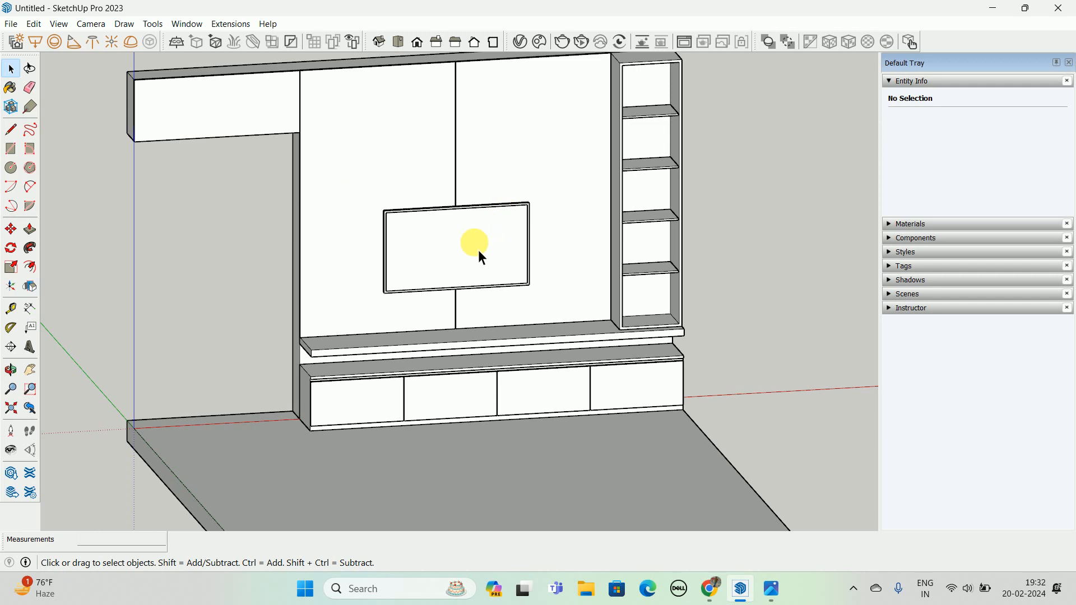
{"action": "left_click", "coordinate": [898, 80]}
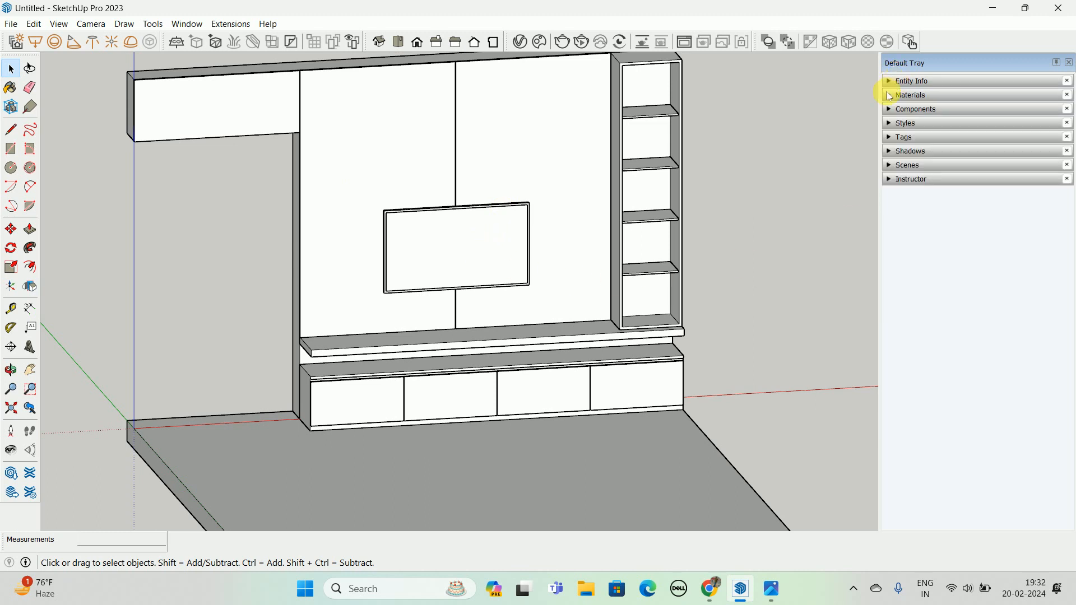
{"action": "scroll", "coordinate": [610, 347], "scroll_direction": "up", "scroll_amount": 3}
{"action": "middle_click_drag", "start_coordinate": [524, 348], "coordinate": [622, 353]}
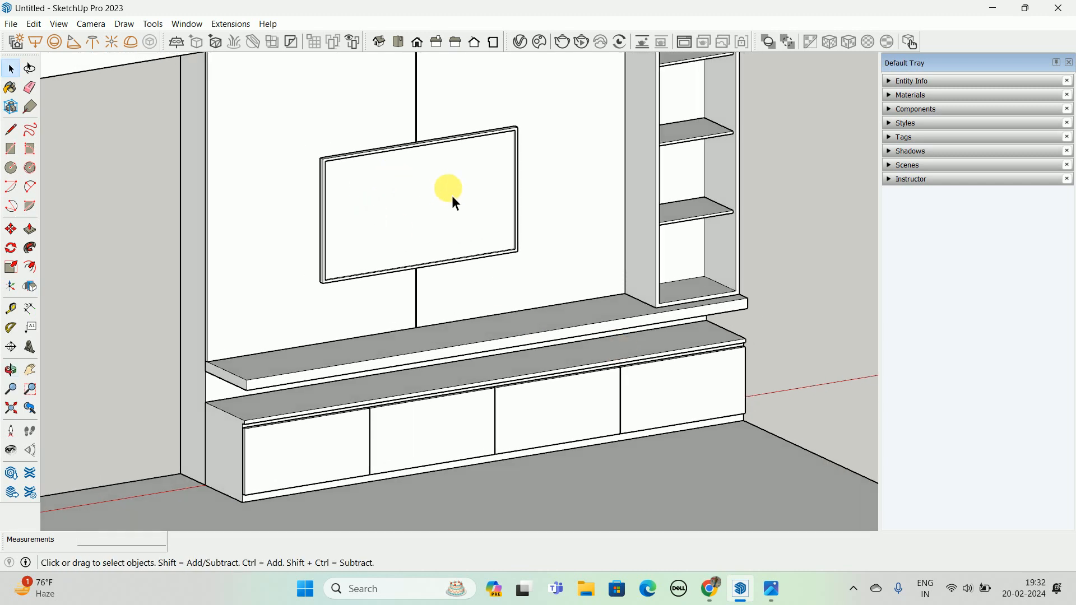
{"action": "middle_click_drag", "start_coordinate": [482, 220], "coordinate": [560, 308]}
{"action": "scroll", "coordinate": [533, 310], "scroll_direction": "up", "scroll_amount": 4}
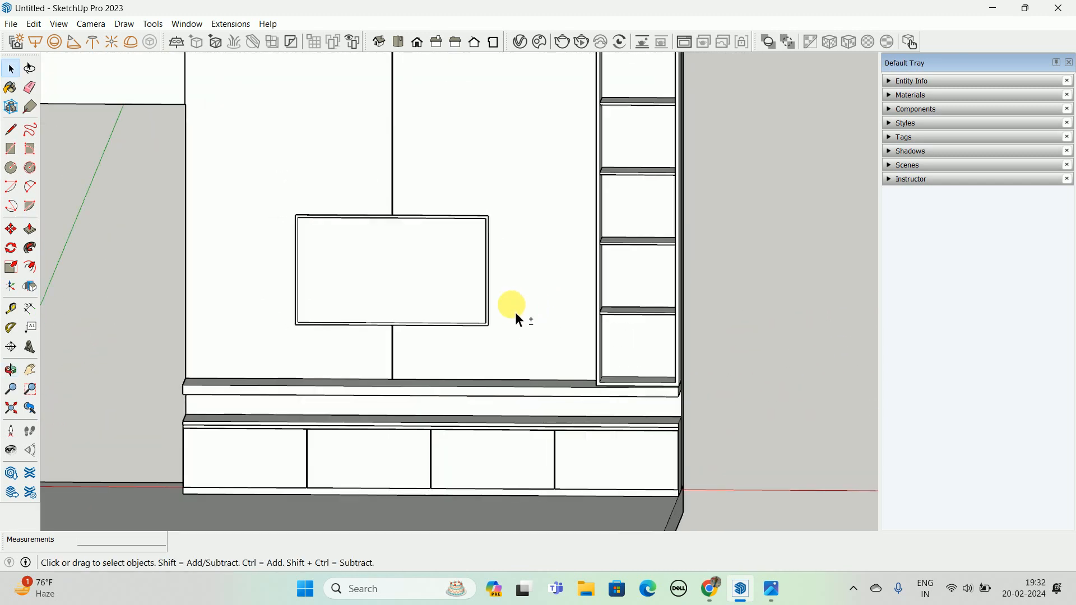
{"action": "scroll", "coordinate": [424, 239], "scroll_direction": "down", "scroll_amount": 1}
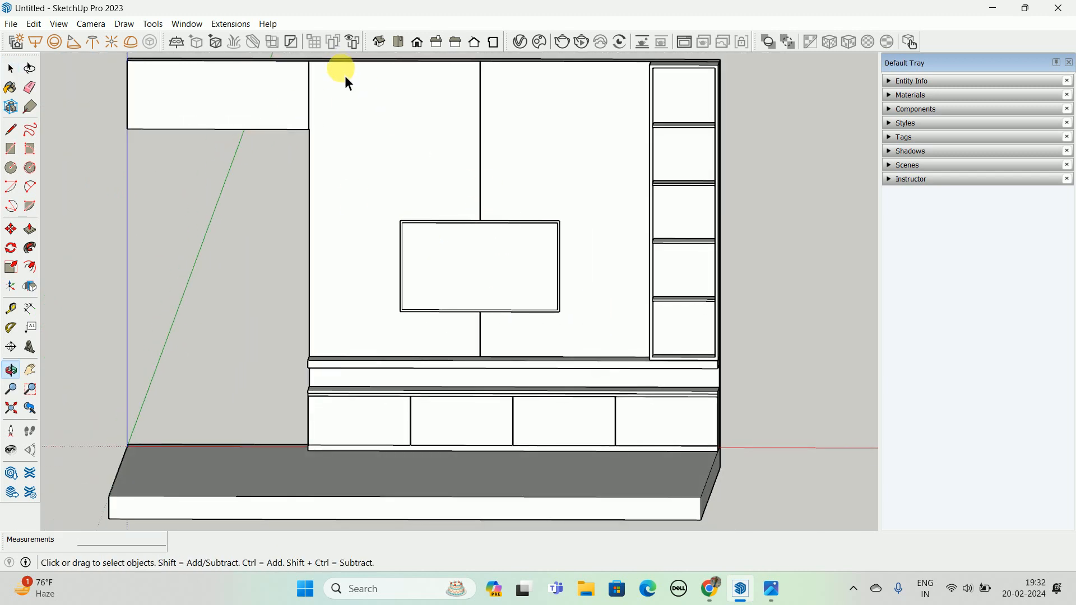
- Check the model in the standard Front, Right and Top views, ending in the isometric view
{"action": "left_click", "coordinate": [417, 42]}
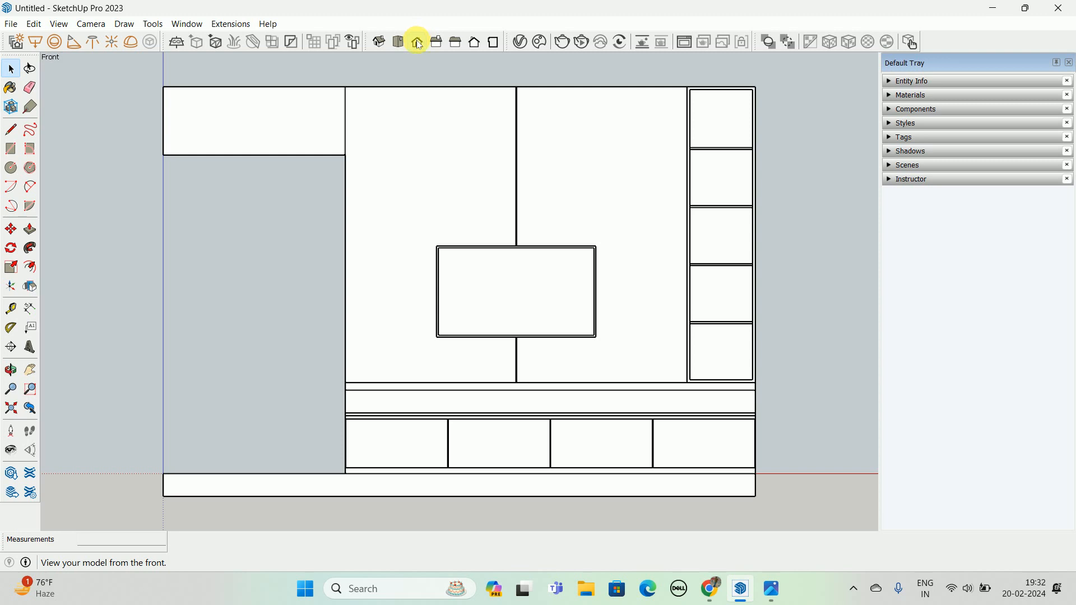
{"action": "left_click", "coordinate": [438, 42]}
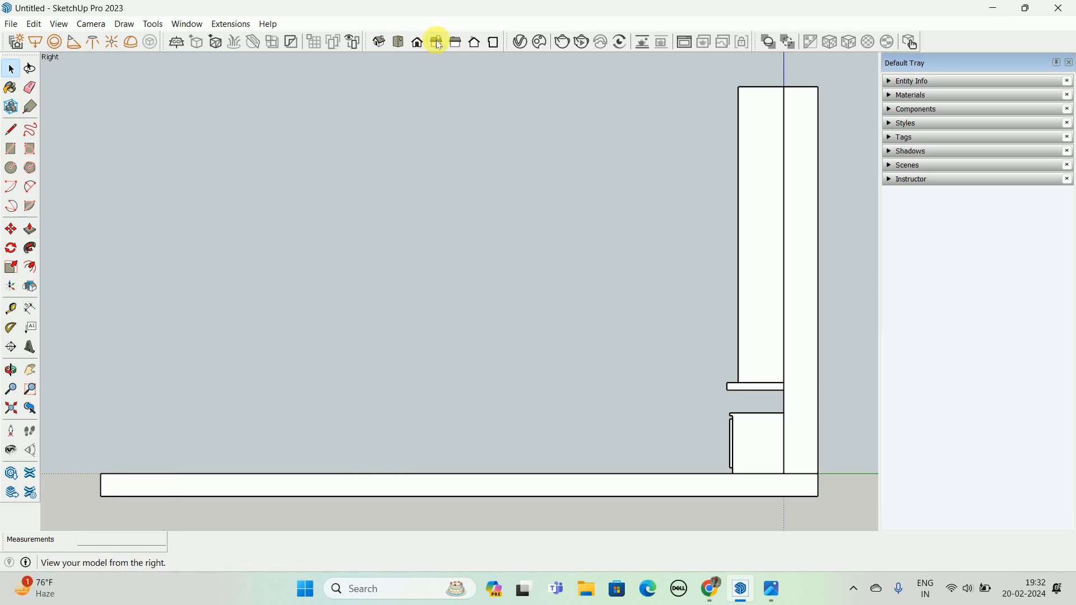
{"action": "left_click", "coordinate": [381, 42]}
{"action": "left_click", "coordinate": [399, 42]}
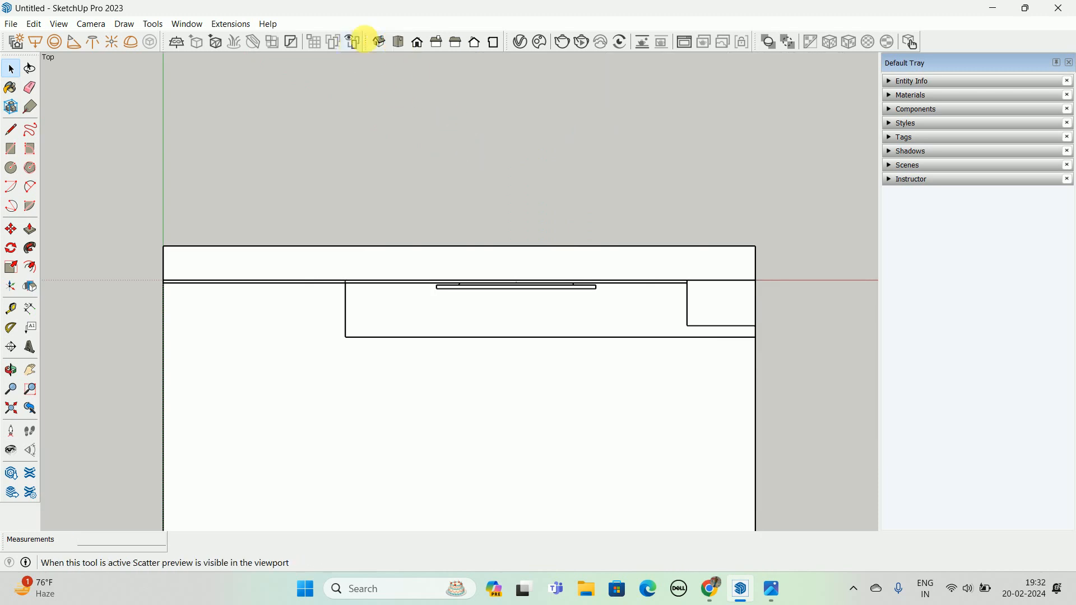
{"action": "left_click", "coordinate": [379, 41]}
{"action": "scroll", "coordinate": [457, 224], "scroll_direction": "down", "scroll_amount": 2}
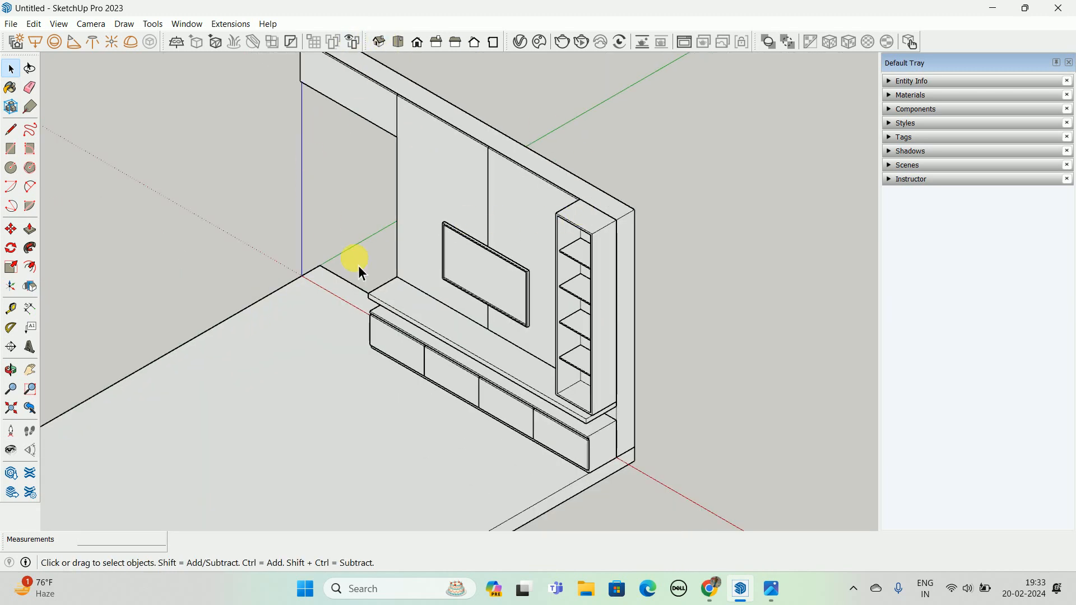